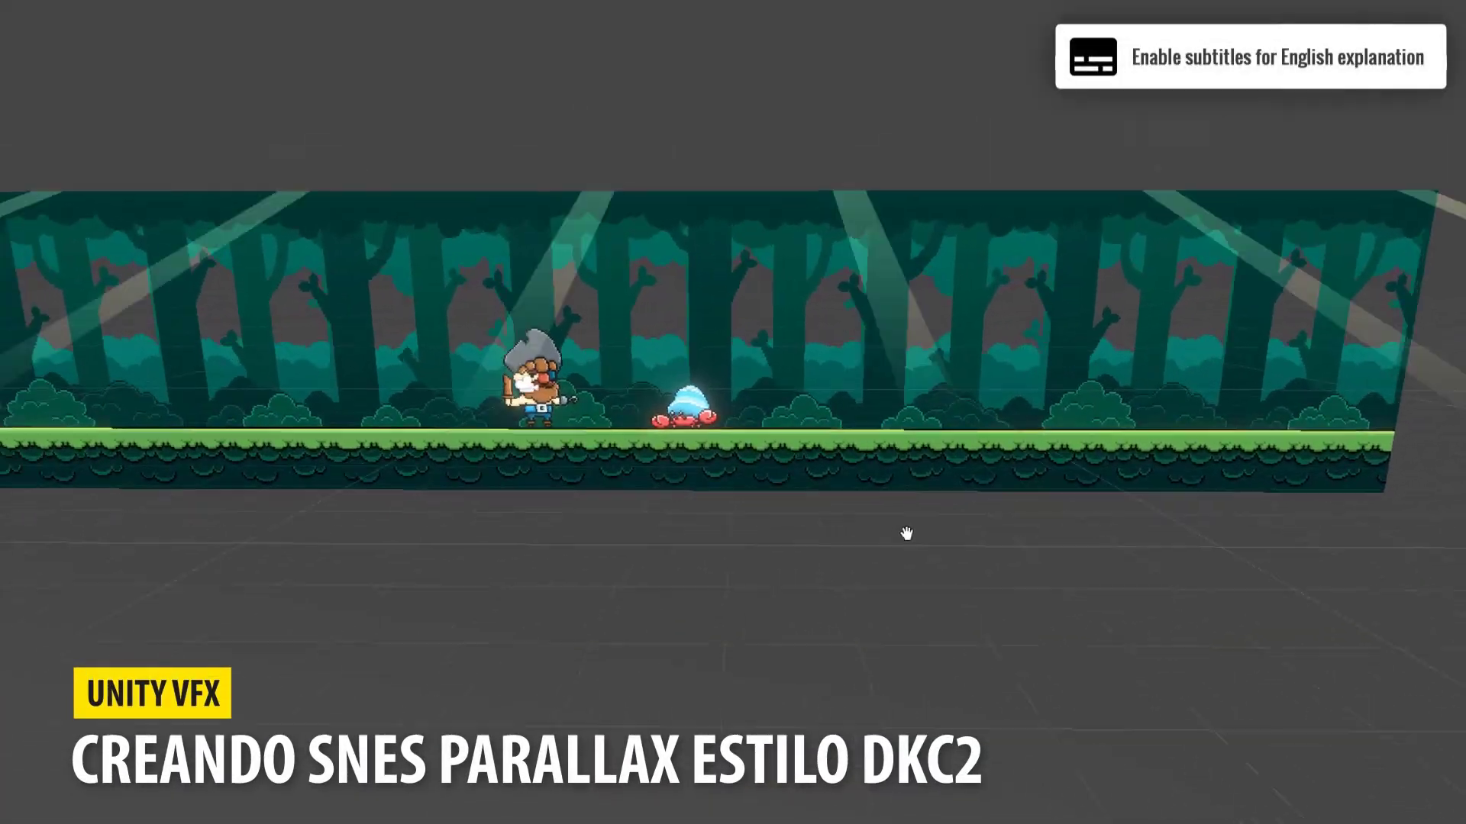
Orbit the scene view to see the forest strip from above, then bring it back to face the view.
drag(907, 533, 1191, 518)
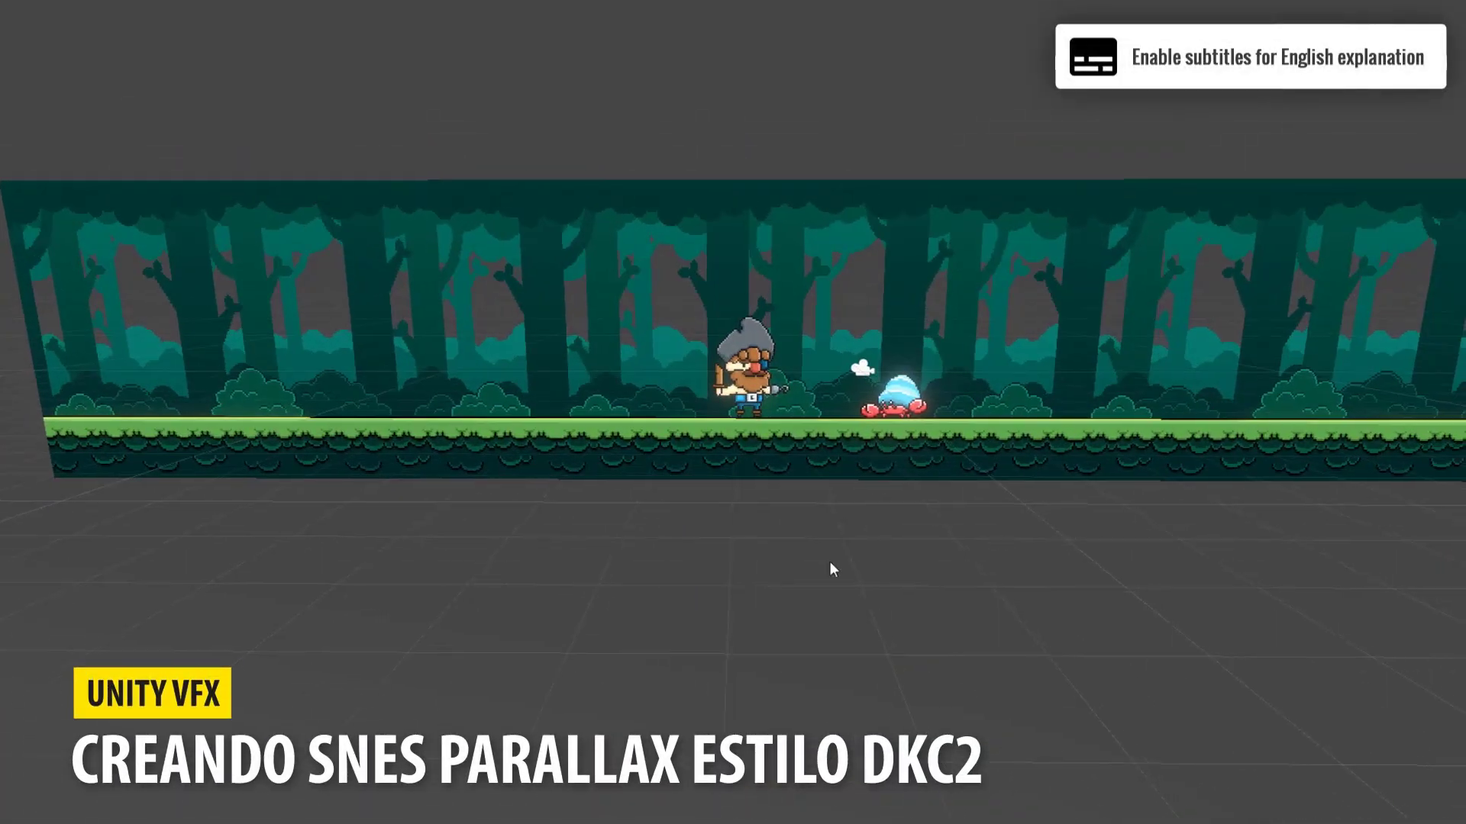
mouse_move(830, 565)
alt+mouse_down()
mouse_move(784, 569)
mouse_move(923, 492)
mouse_move(475, 782)
mouse_move(524, 379)
alt+mouse_up()
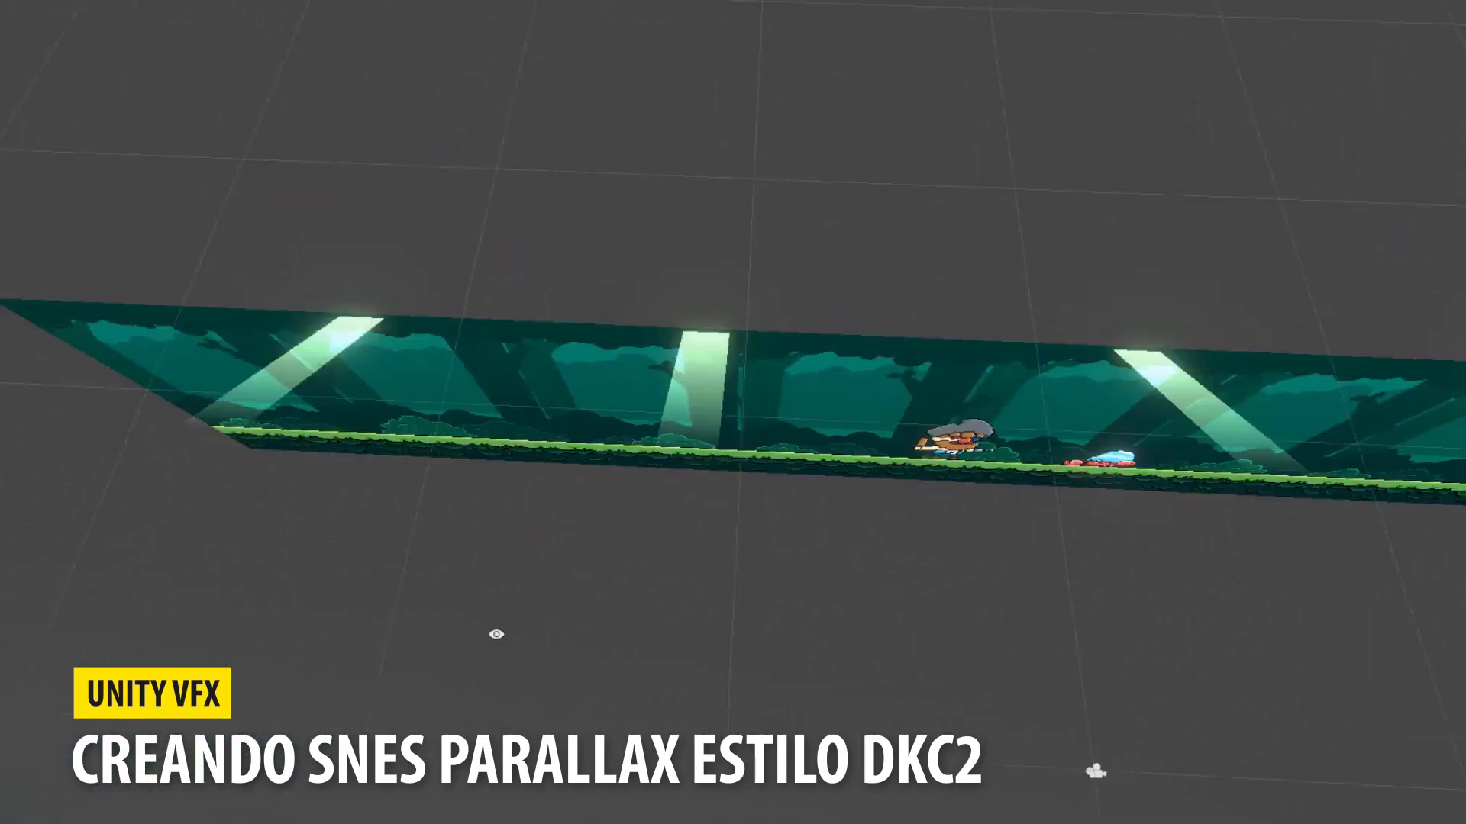
mouse_move(965, 582)
alt+mouse_down()
mouse_move(923, 291)
mouse_move(919, 641)
alt+mouse_up()
alt+drag(1023, 573, 801, 537)
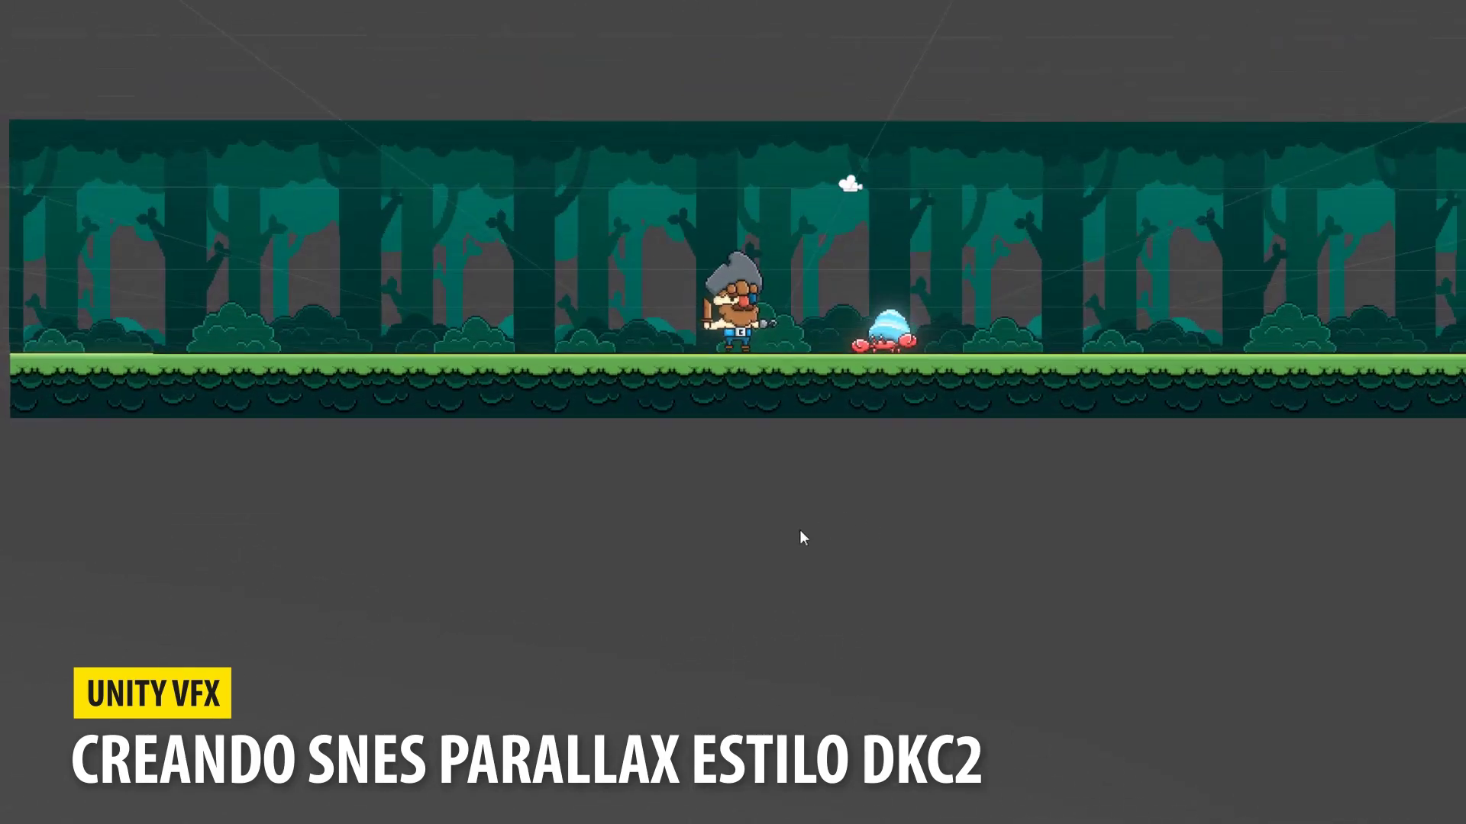
mouse_move(801, 536)
middle_down()
mouse_move(954, 562)
mouse_move(868, 694)
mouse_move(961, 566)
mouse_move(832, 543)
mouse_move(788, 661)
middle_up()
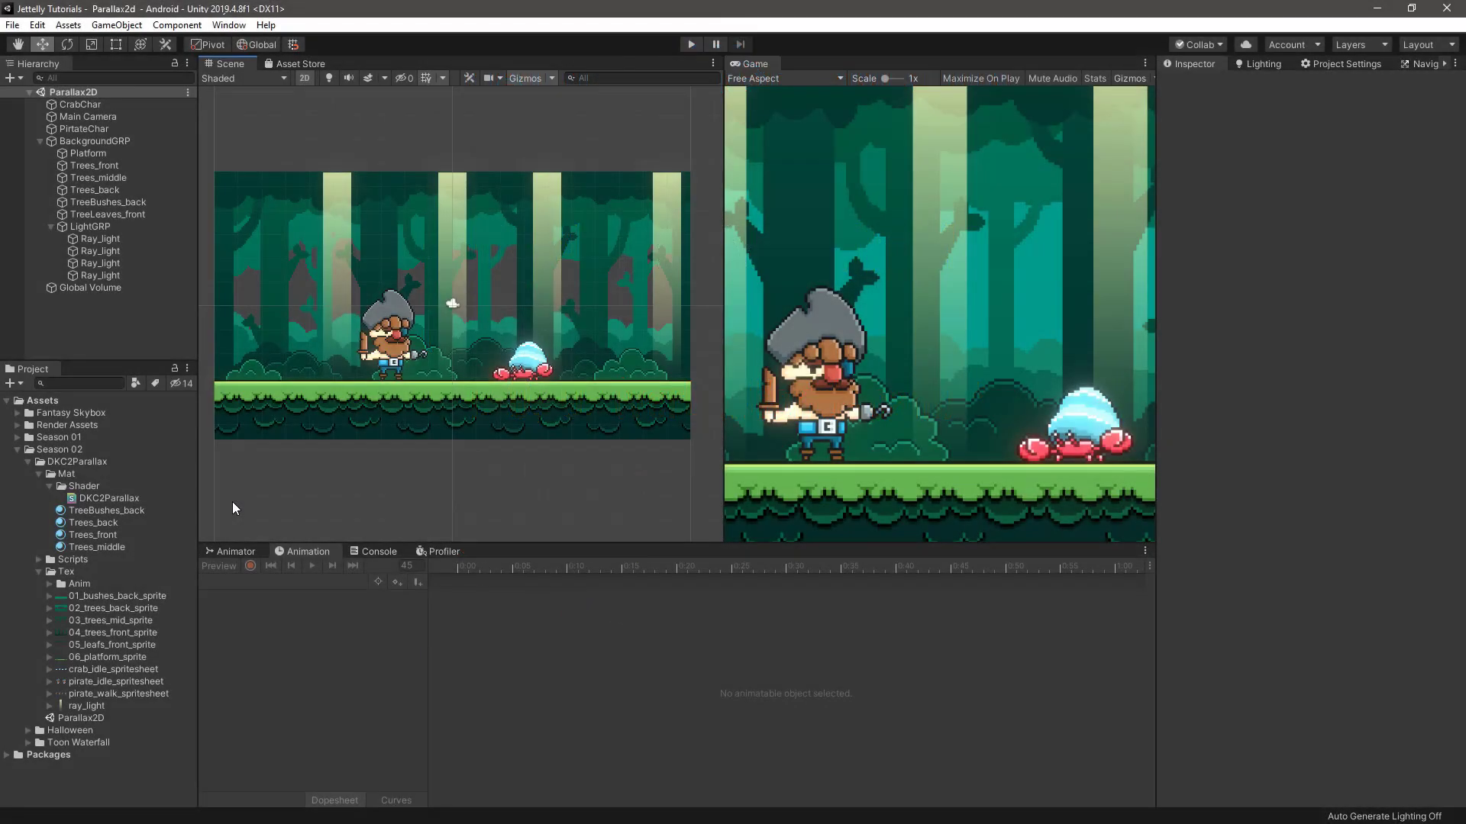
Go through the DKC2Parallax project folder and its Mat and Tex folders in the Project window.
click(90, 462)
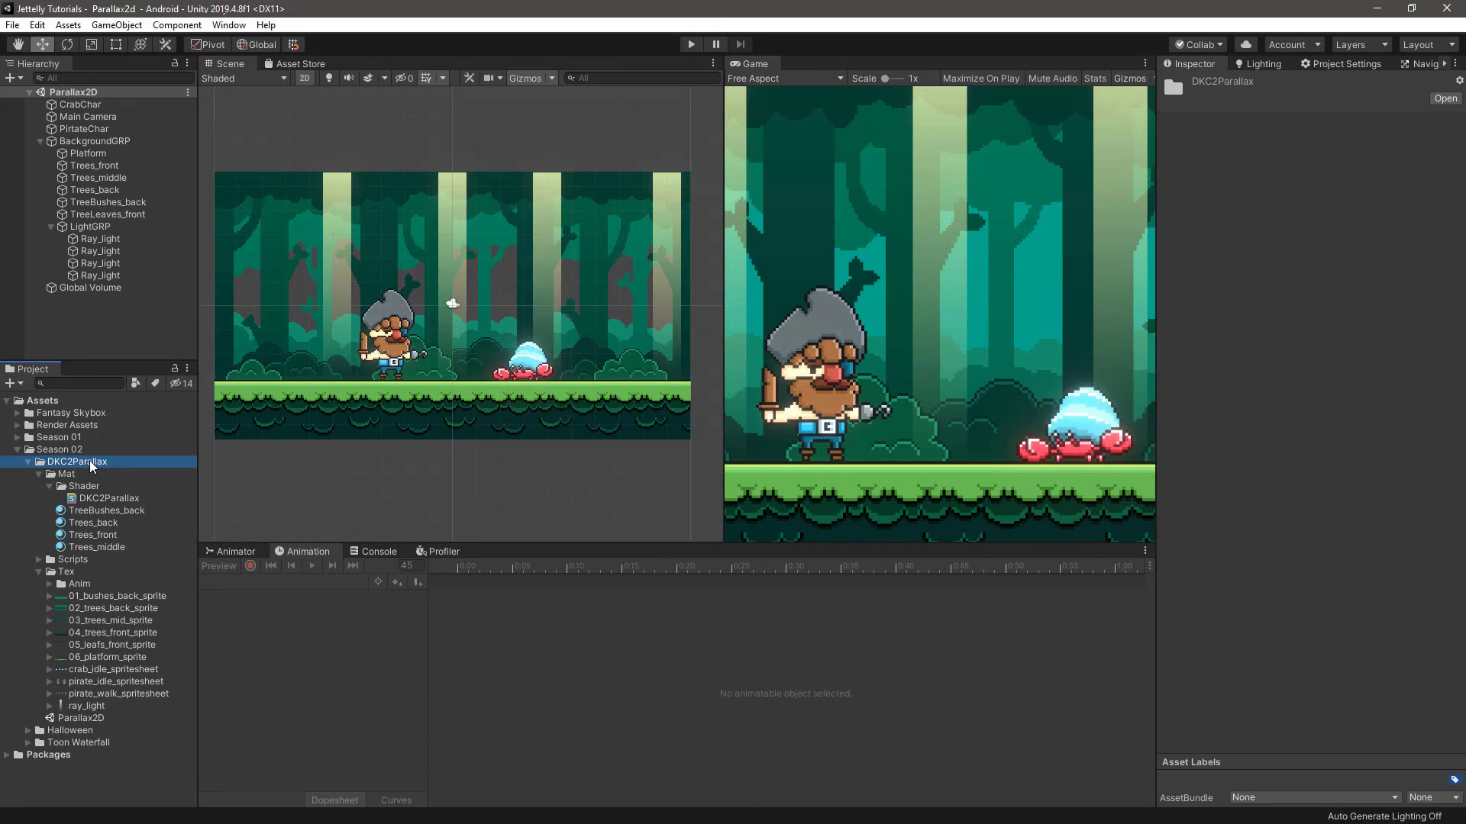
click(106, 475)
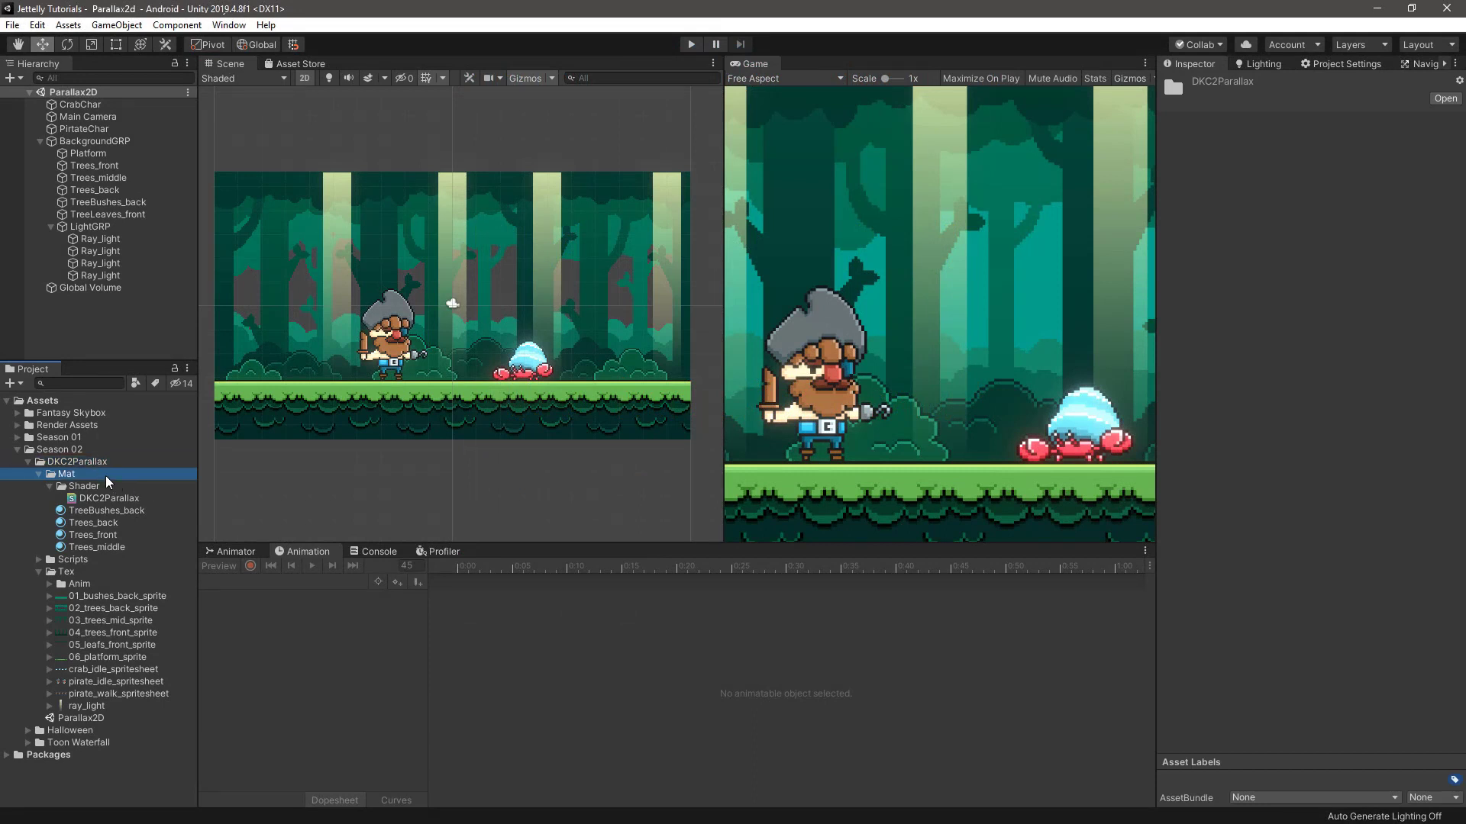
click(84, 573)
click(263, 513)
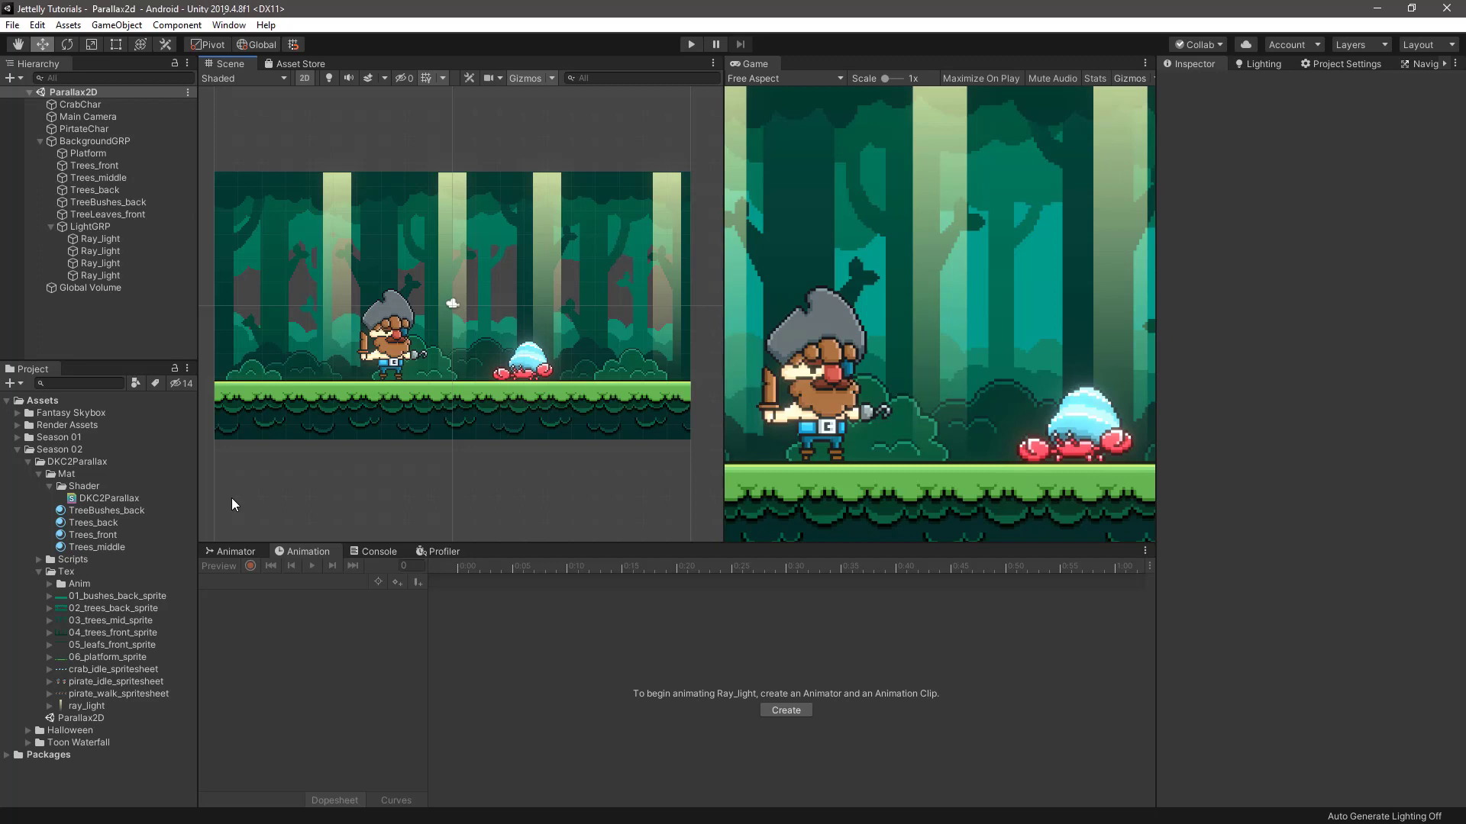
Check Order in Layer on Platform, Trees_middle and TreeBushes_back (-1), then inspect Trees_back's Sprites-Default material.
click(107, 154)
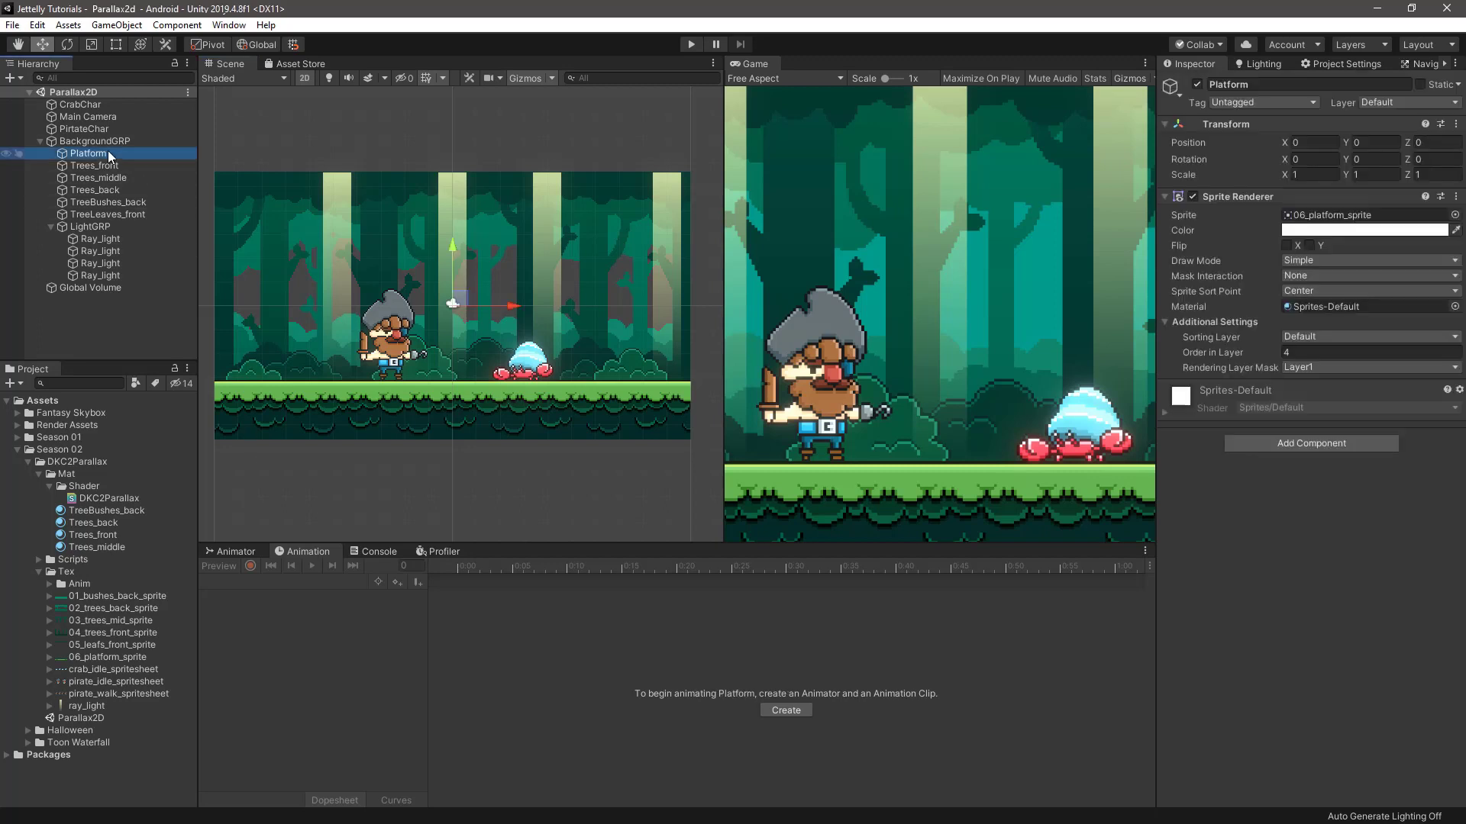
key(Down)
key(Down)
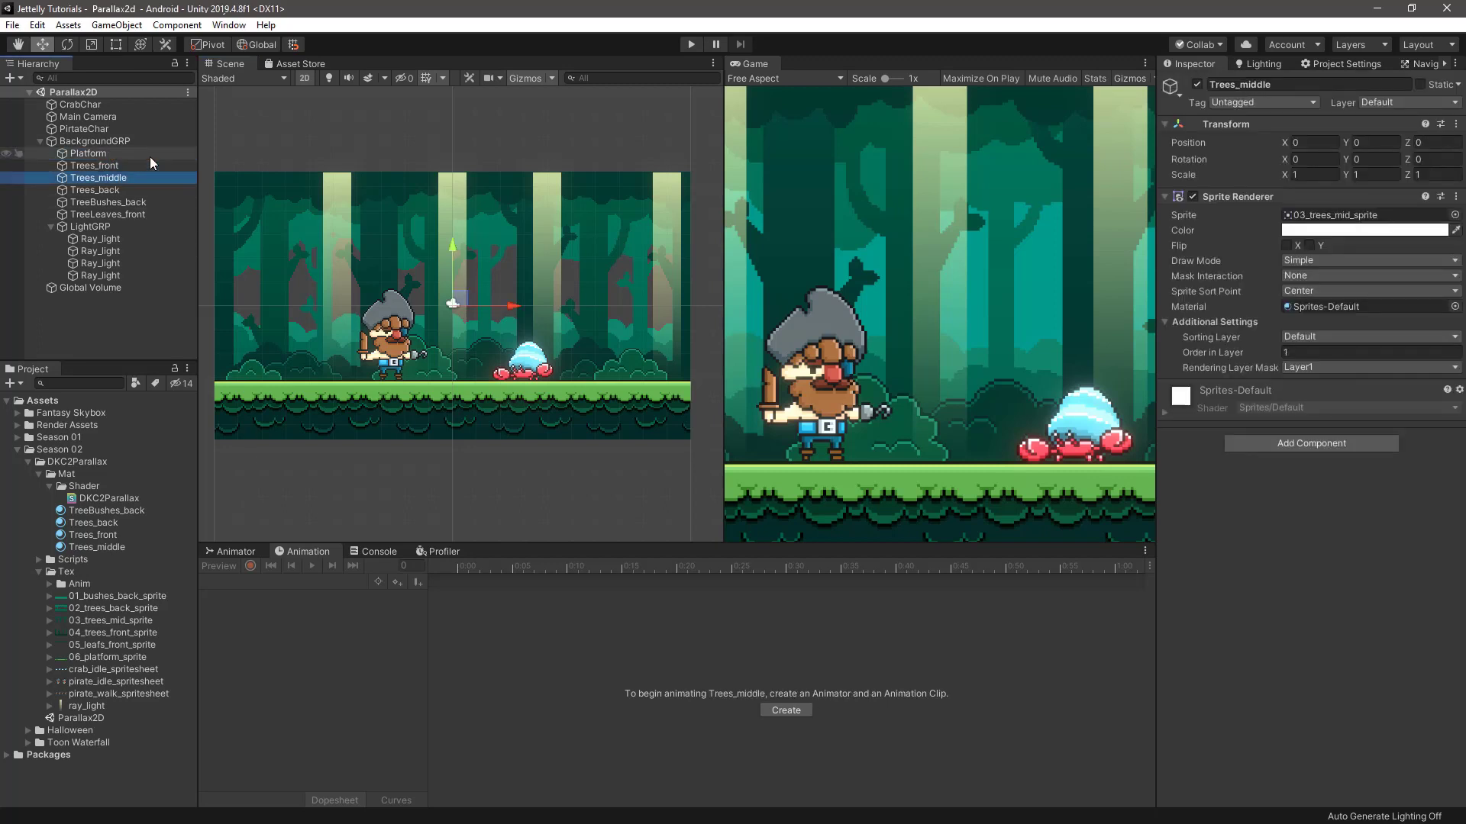
key(Down)
key(Down)
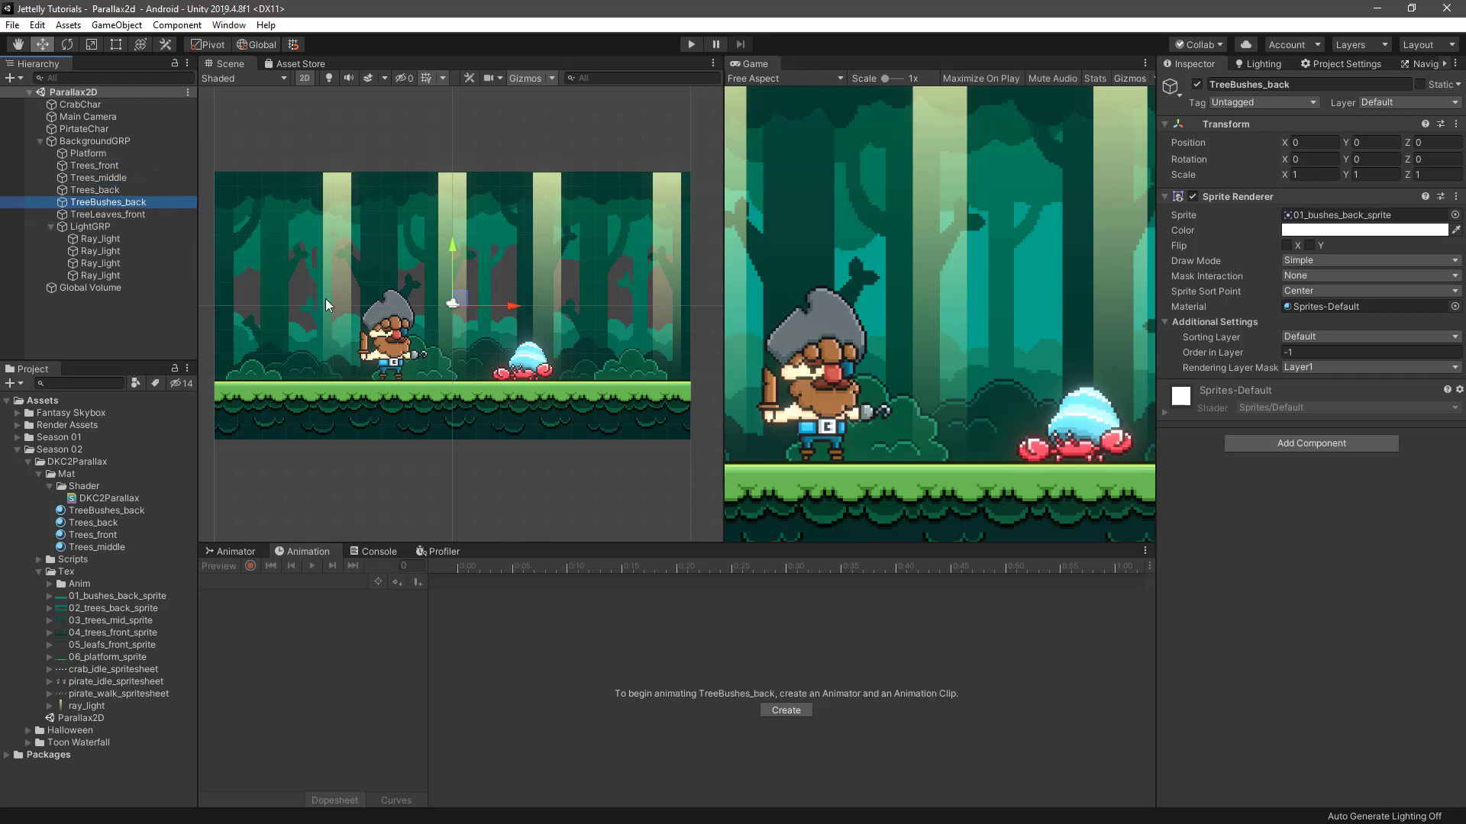
click(1306, 353)
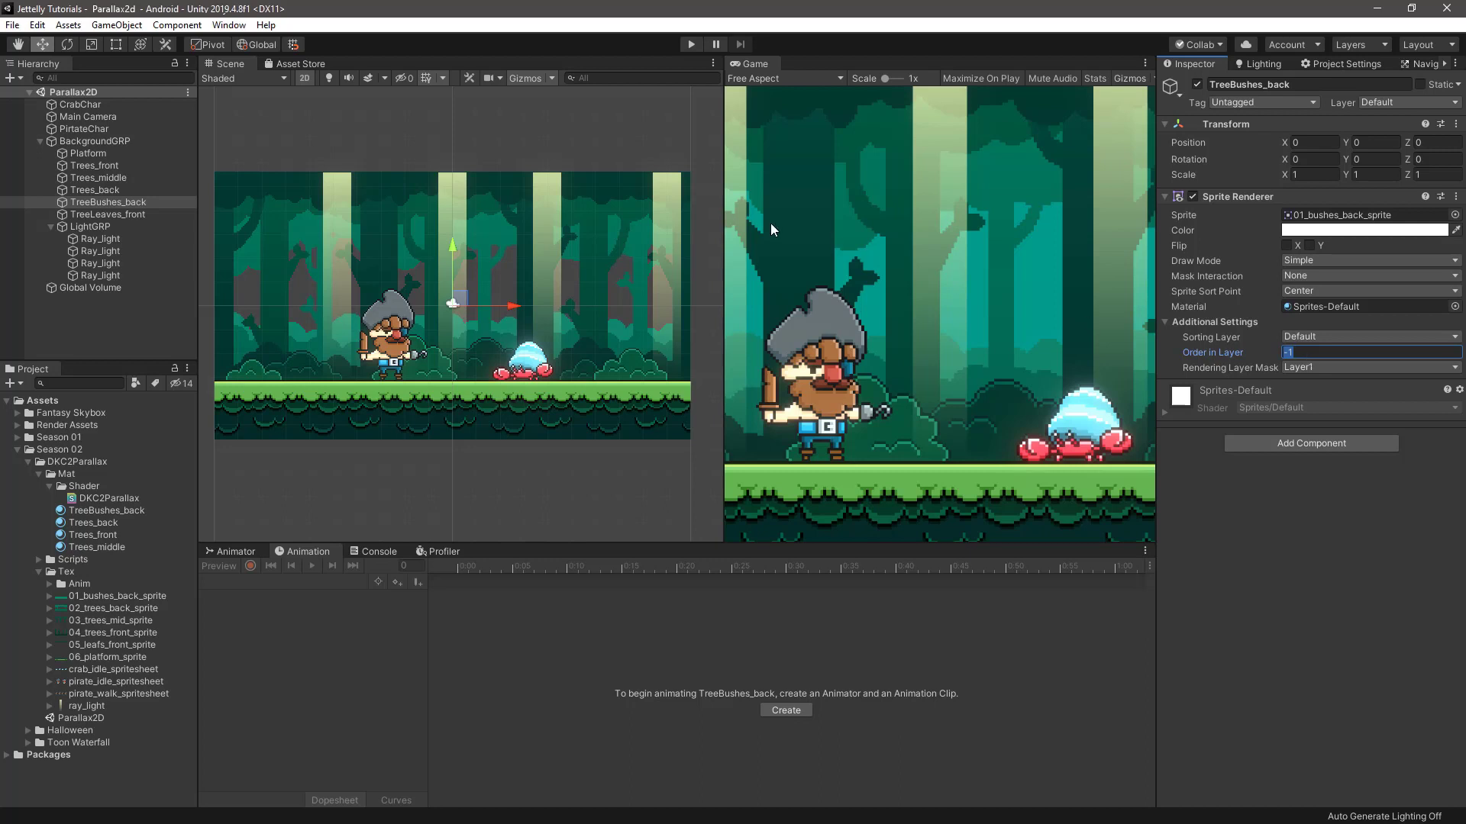
click(423, 145)
mouse_move(419, 474)
middle_down()
mouse_move(496, 491)
mouse_move(427, 464)
middle_up()
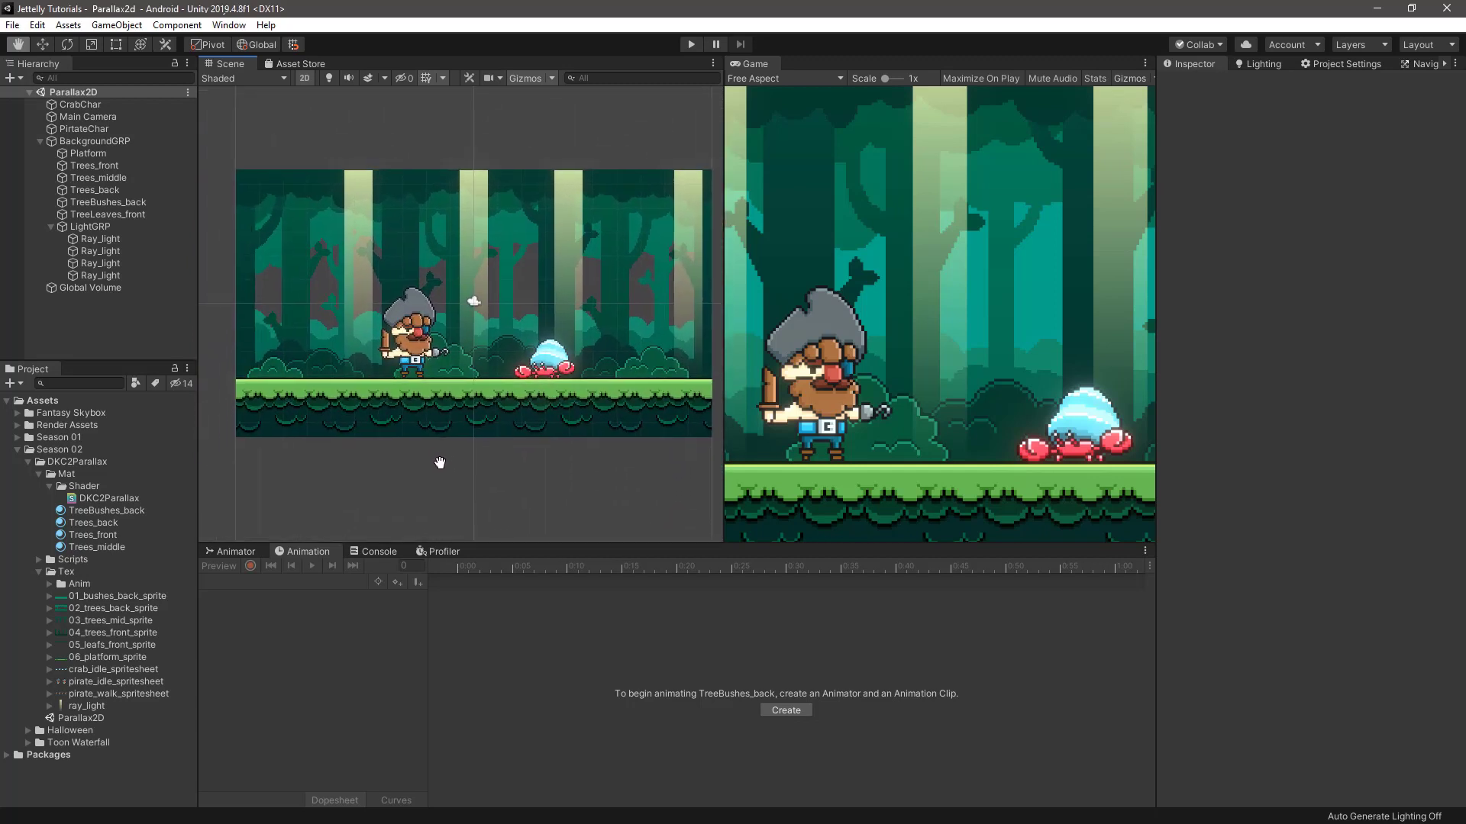
click(122, 190)
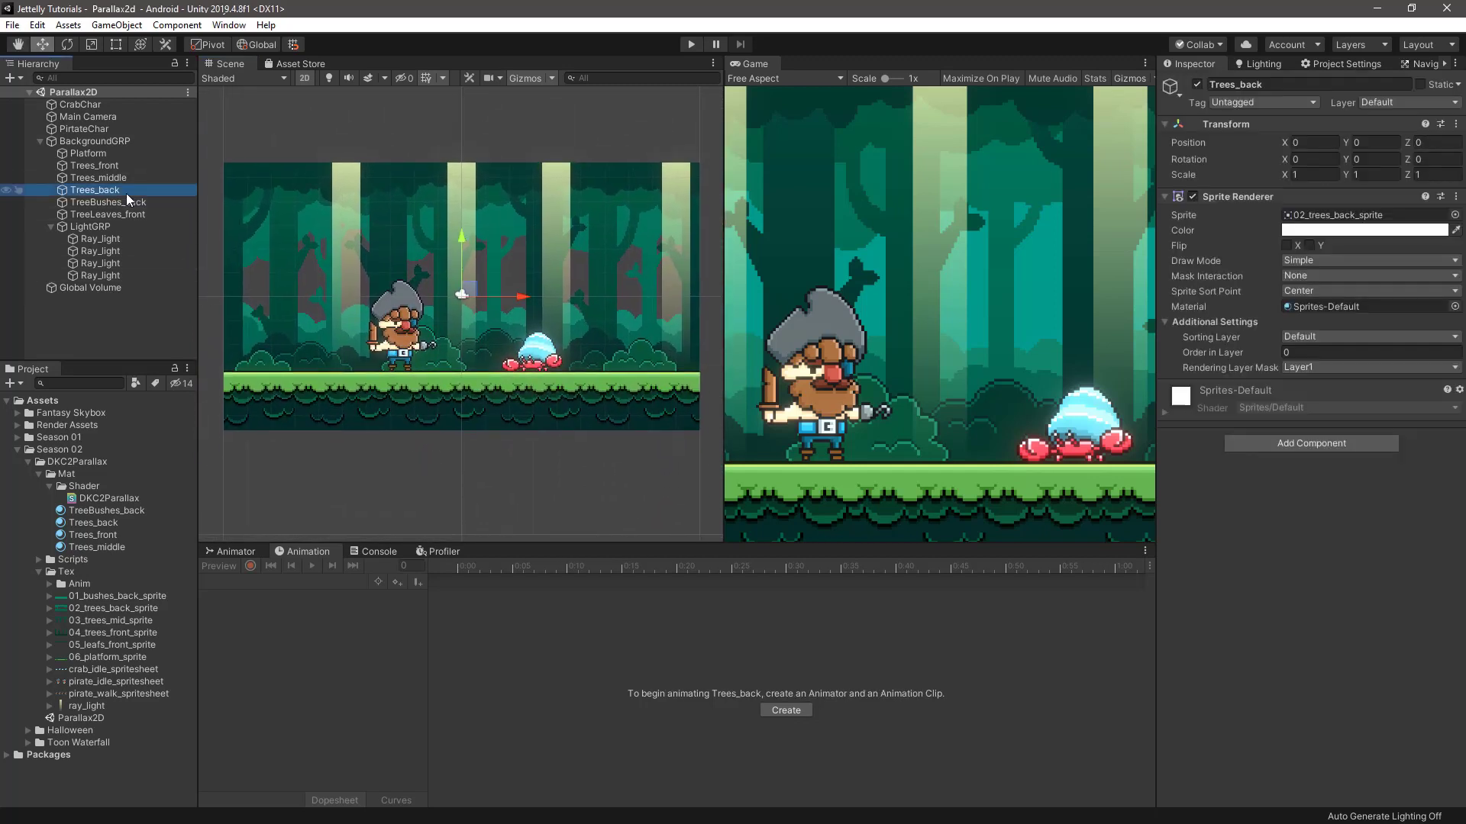
click(1377, 308)
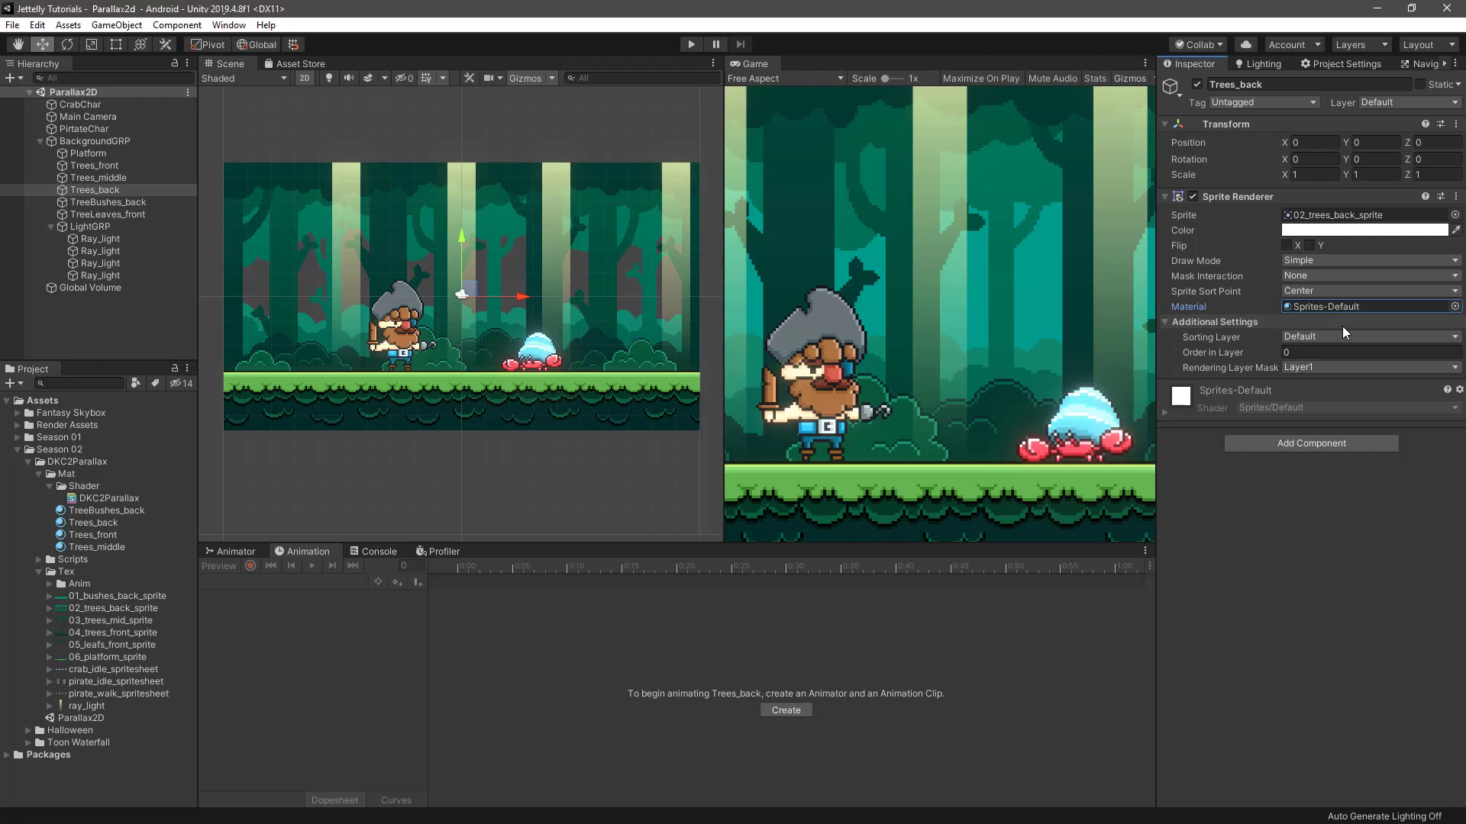
Assign the Trees_front, Trees_middle, Trees_back and TreeBushes_back materials to their matching tree layers.
click(116, 165)
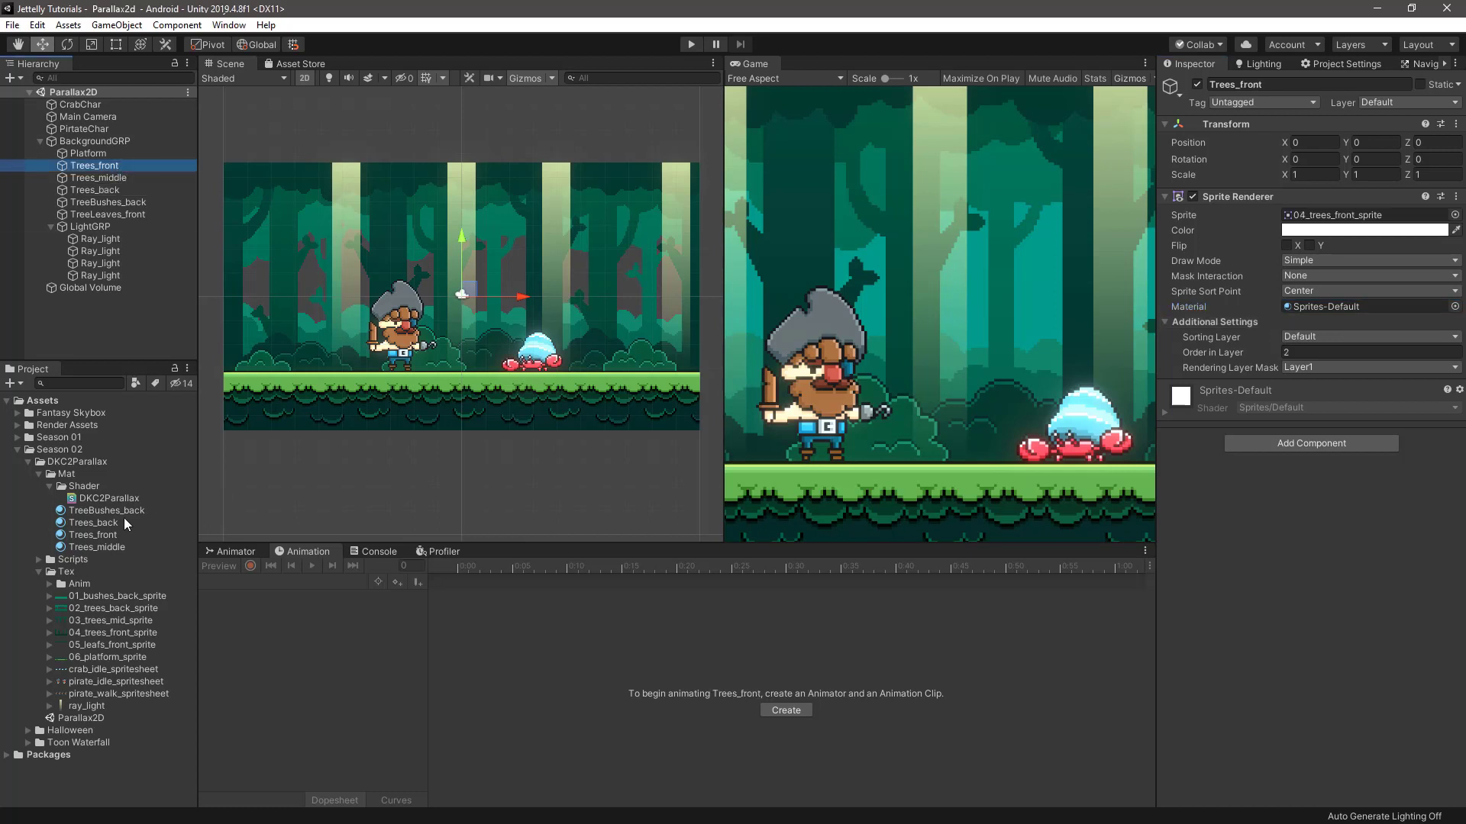
drag(87, 533, 1366, 306)
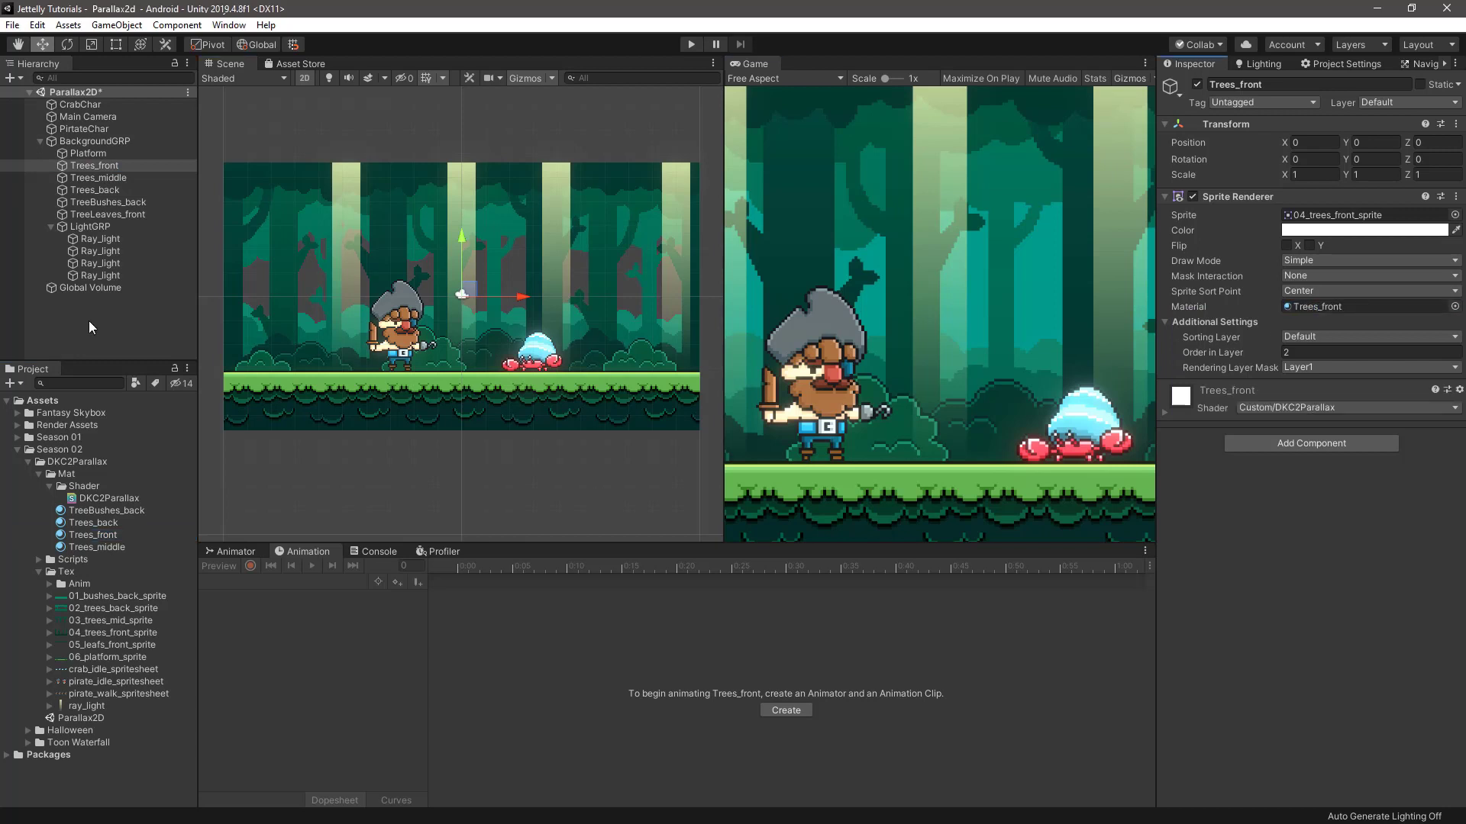
click(115, 177)
drag(90, 542, 1367, 306)
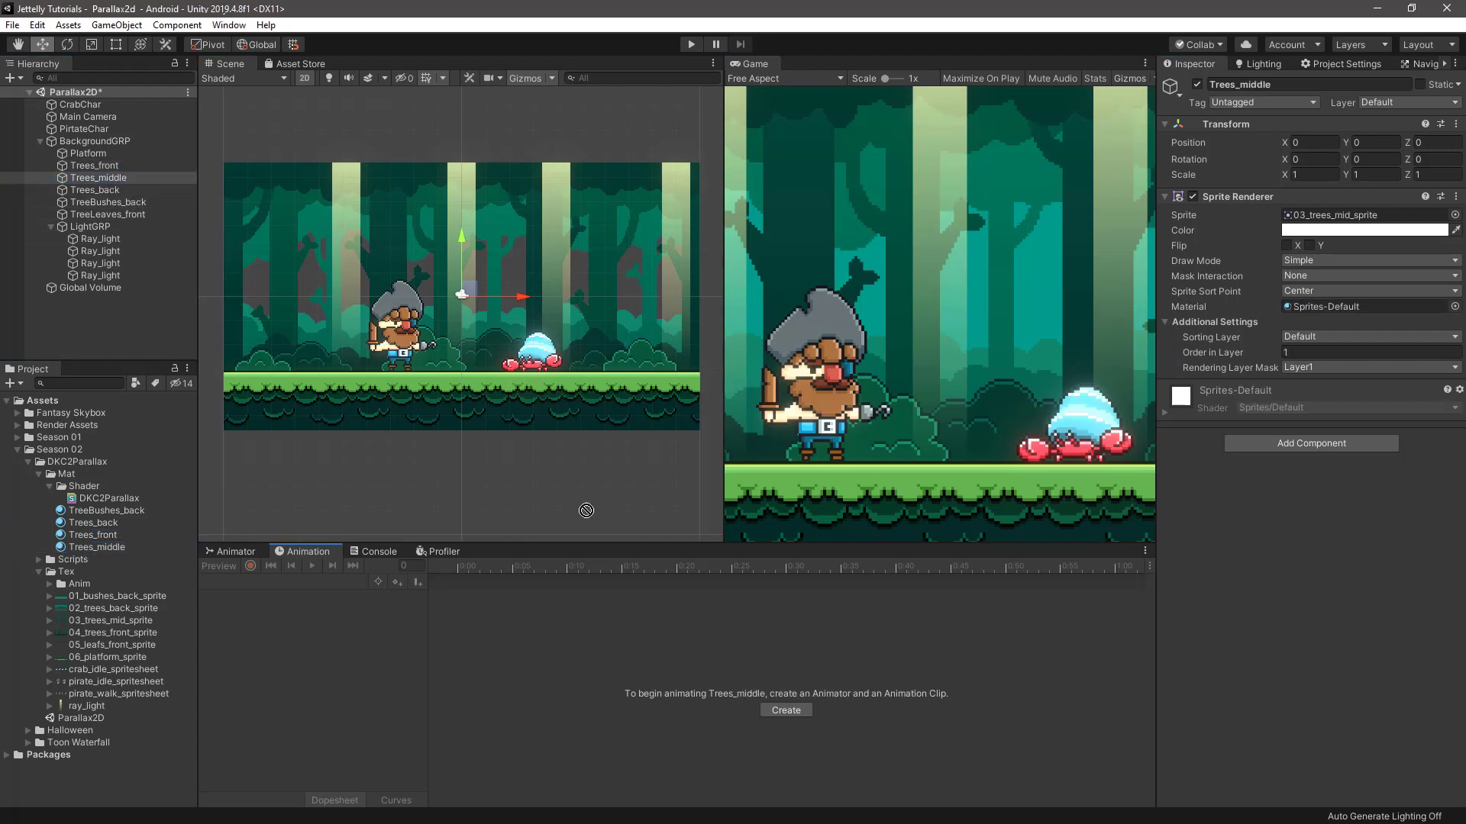
click(123, 192)
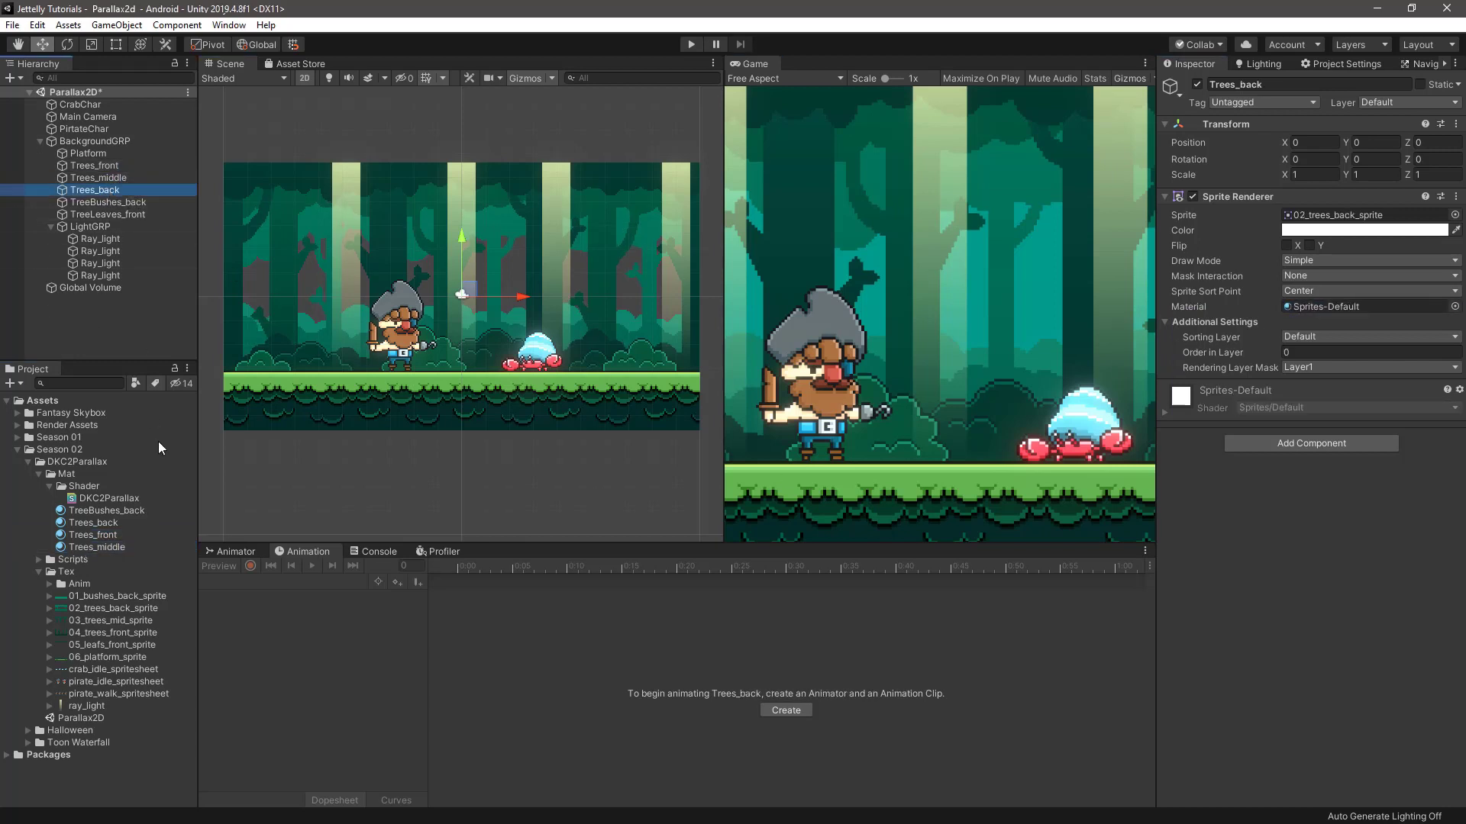
drag(93, 522, 1366, 306)
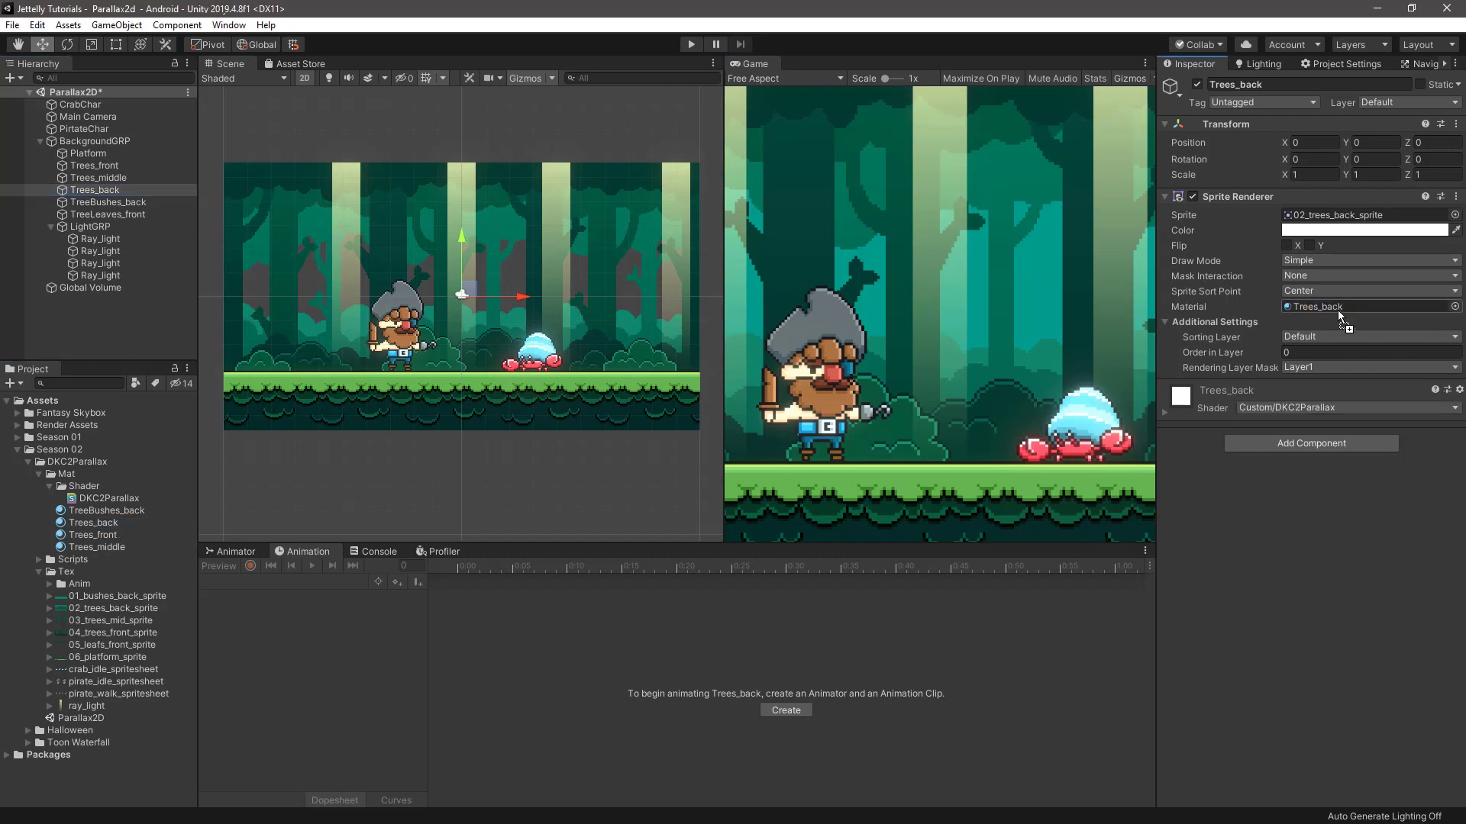
click(152, 202)
drag(107, 510, 1366, 306)
Switch the scene view to 3D to see the layers stacked in depth, then return to 2D.
mouse_move(356, 339)
middle_down()
mouse_move(337, 311)
mouse_move(358, 229)
middle_up()
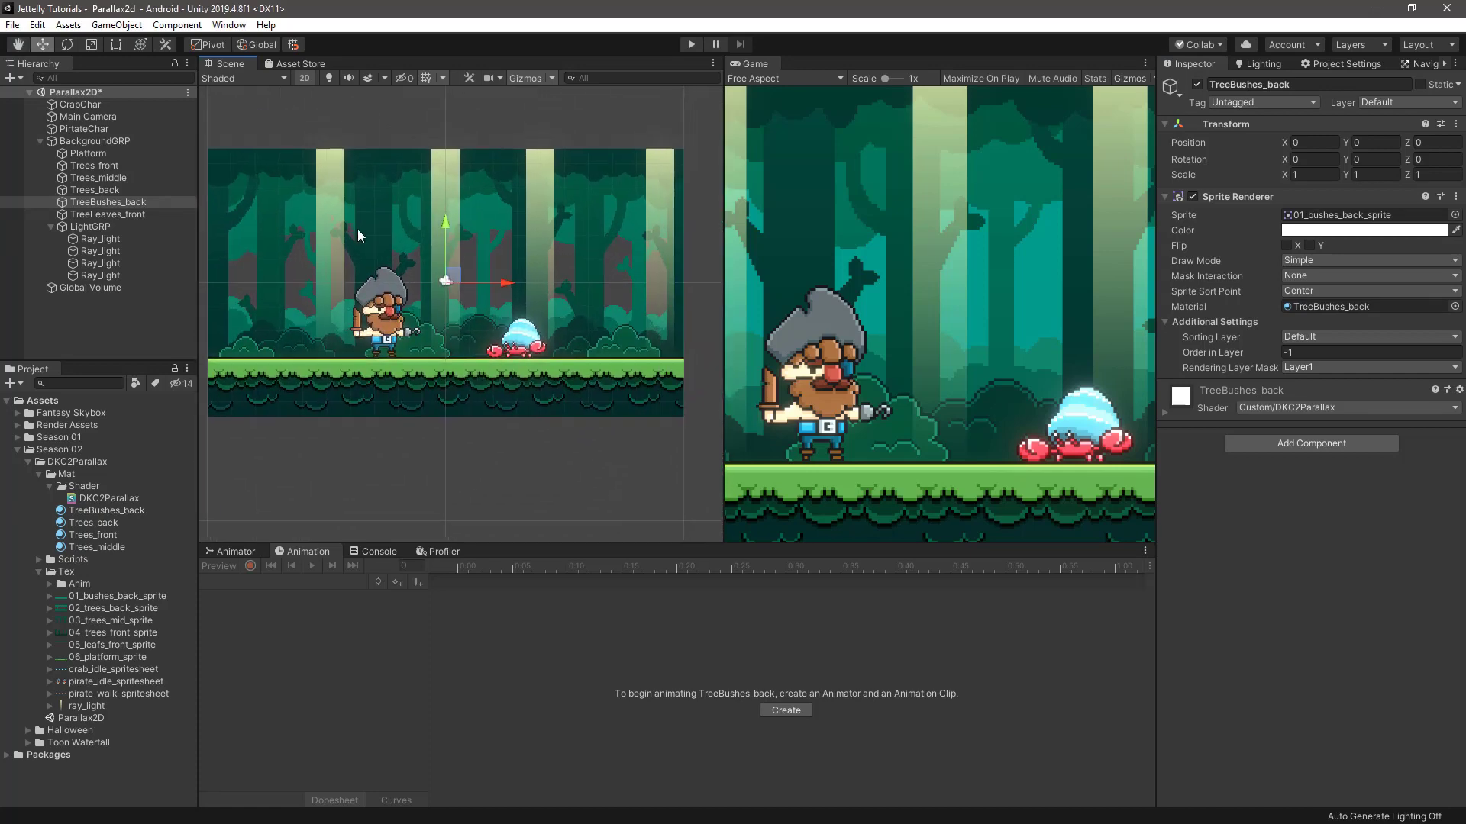
click(304, 78)
mouse_move(409, 246)
alt+mouse_down()
mouse_move(255, 406)
mouse_move(348, 285)
mouse_move(397, 296)
alt+mouse_up()
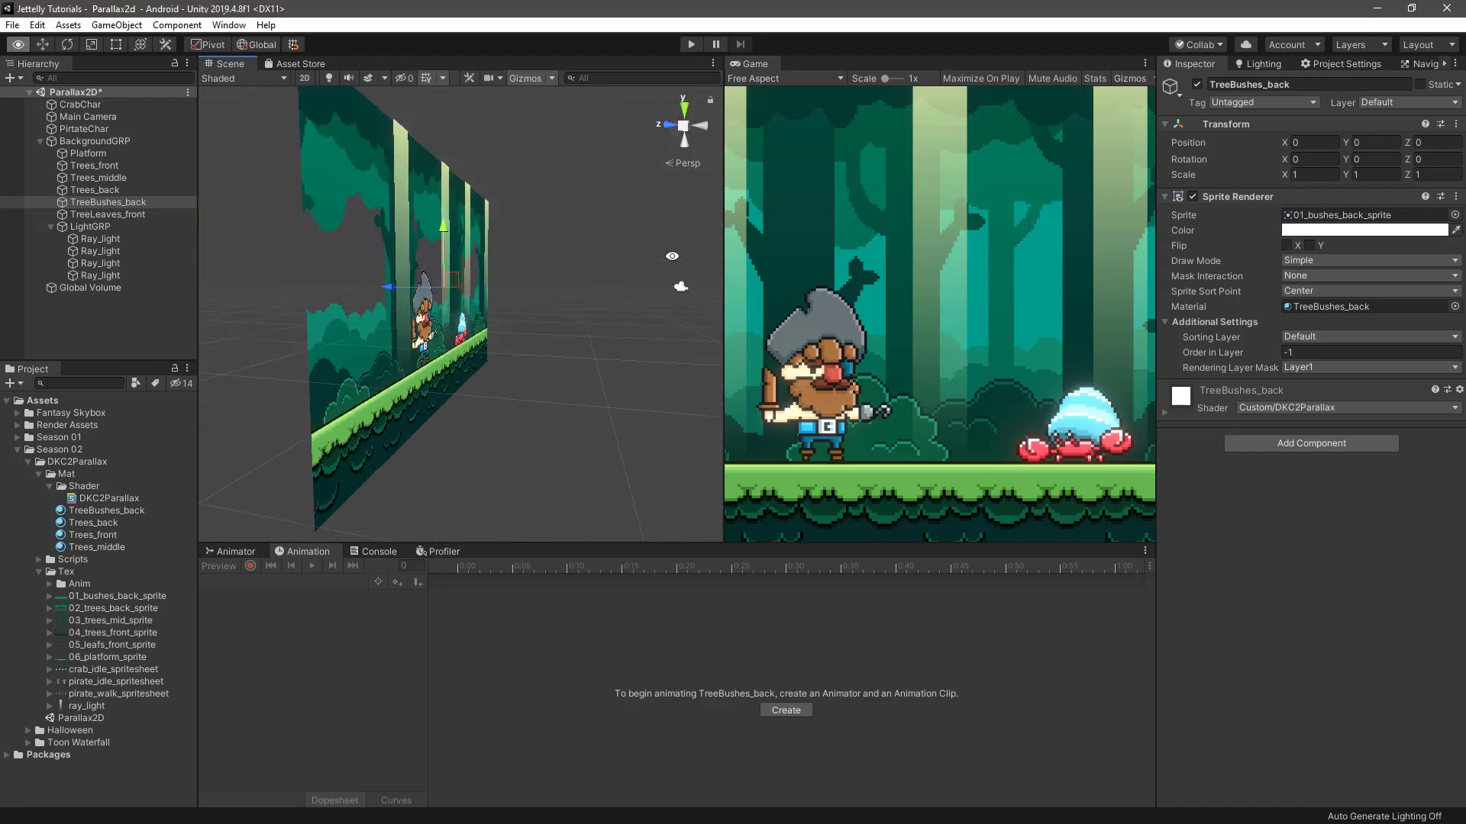
alt+drag(397, 295, 366, 290)
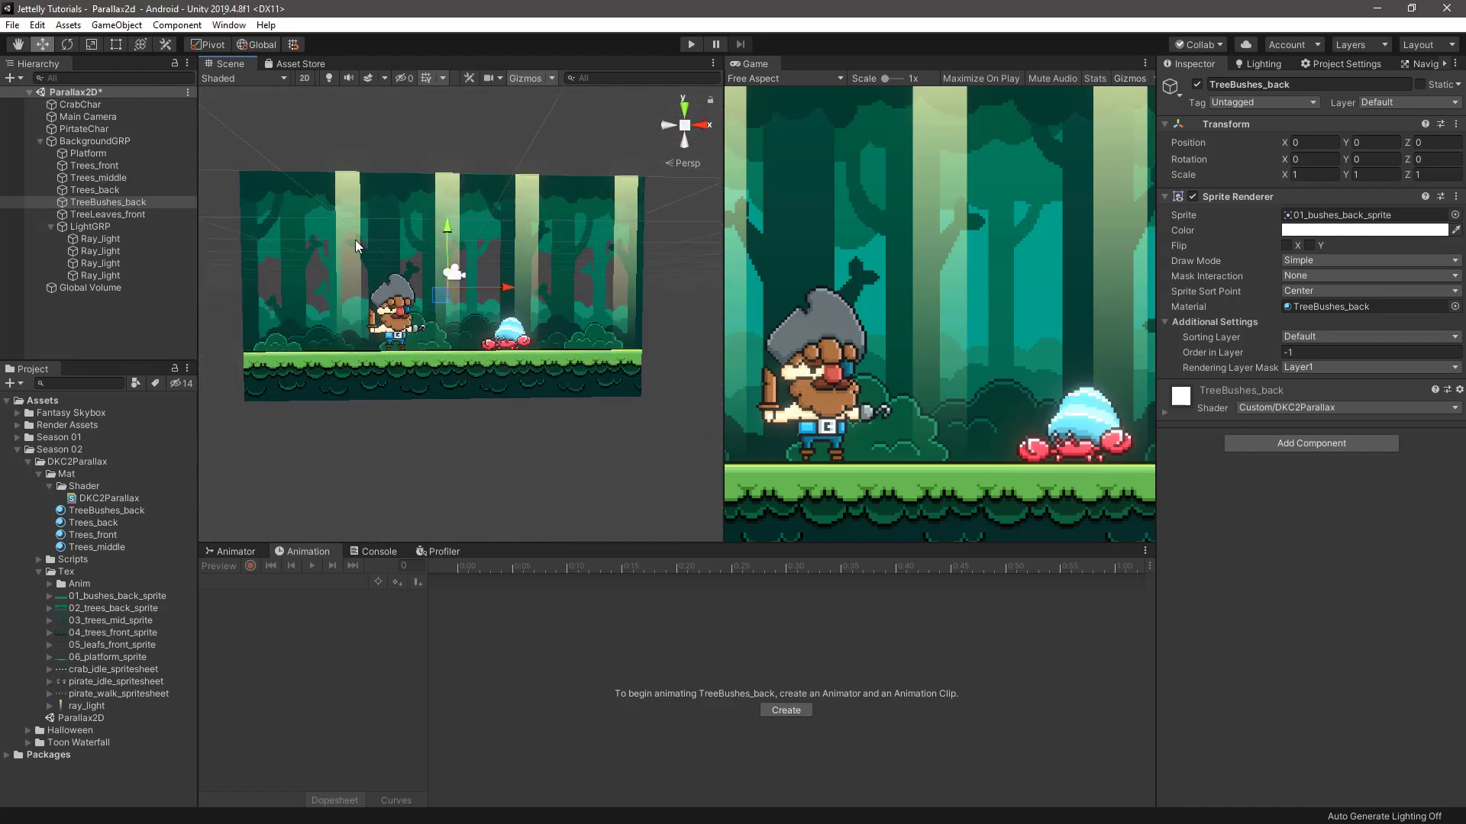
click(303, 78)
key(t)
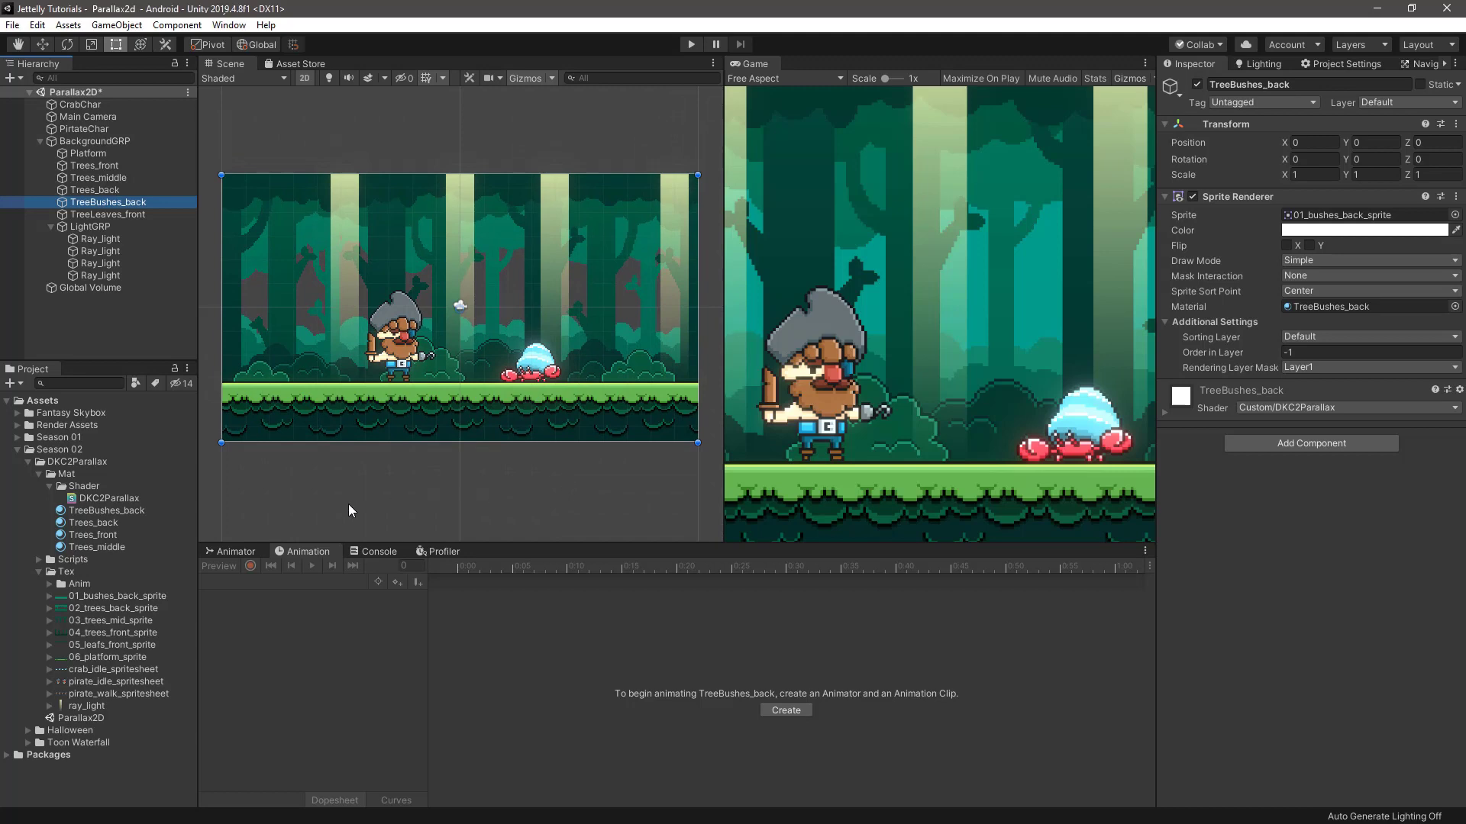
Create an unlit shader named DKC2Parallax_light in the Shader folder.
click(82, 486)
right_click(83, 486)
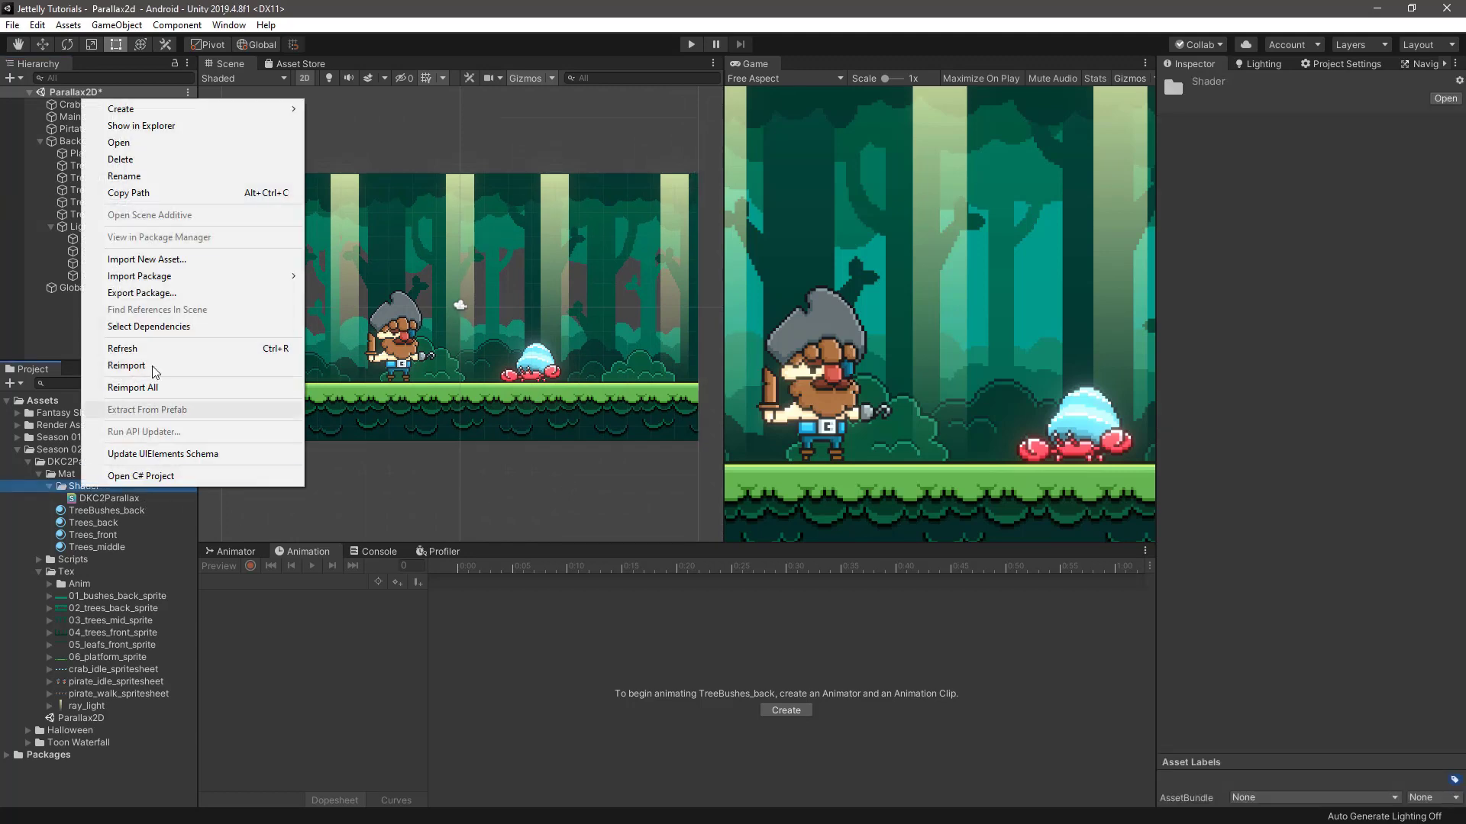
mouse_move(160, 113)
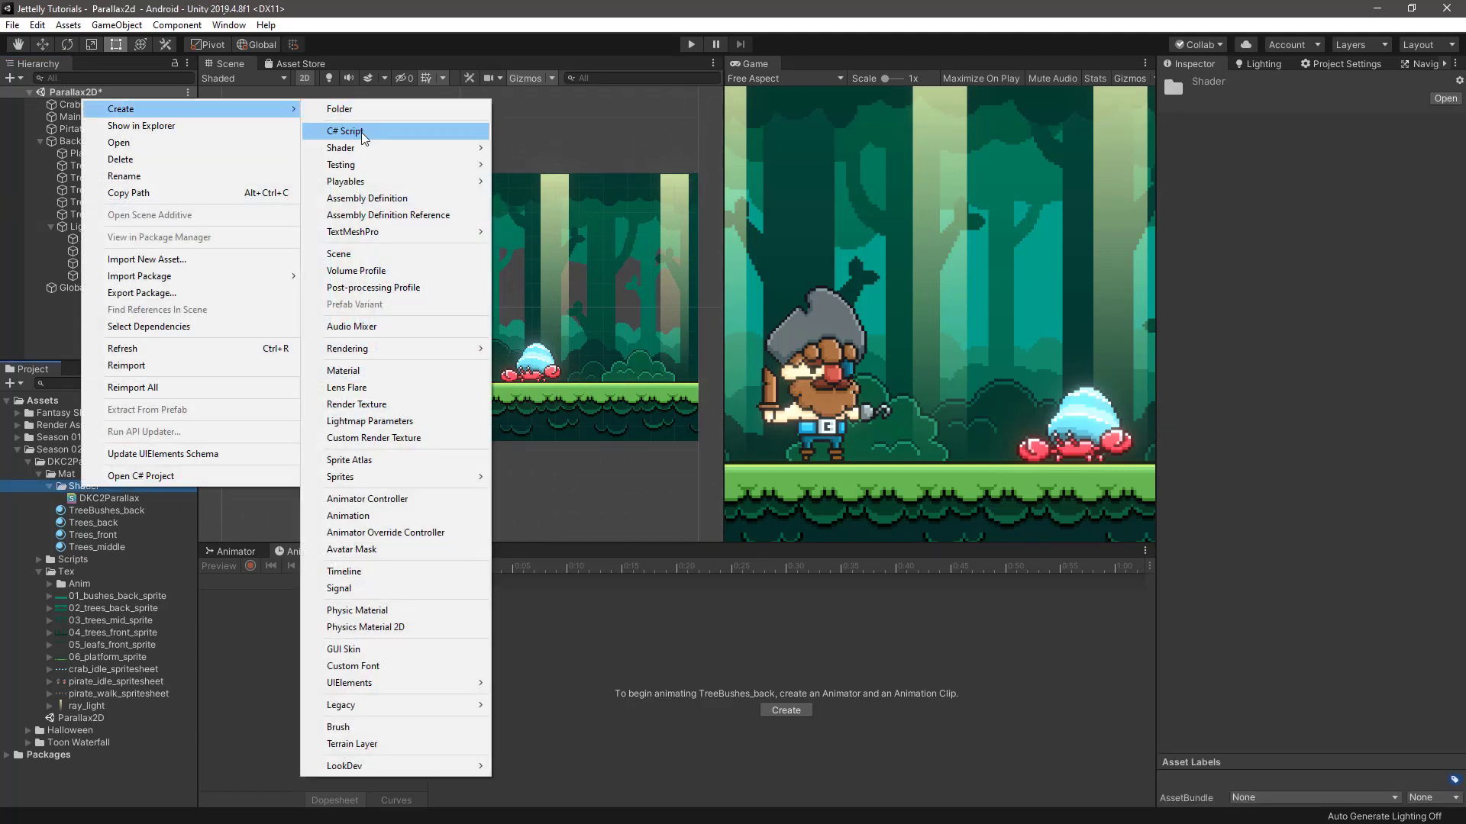
mouse_move(365, 151)
click(579, 163)
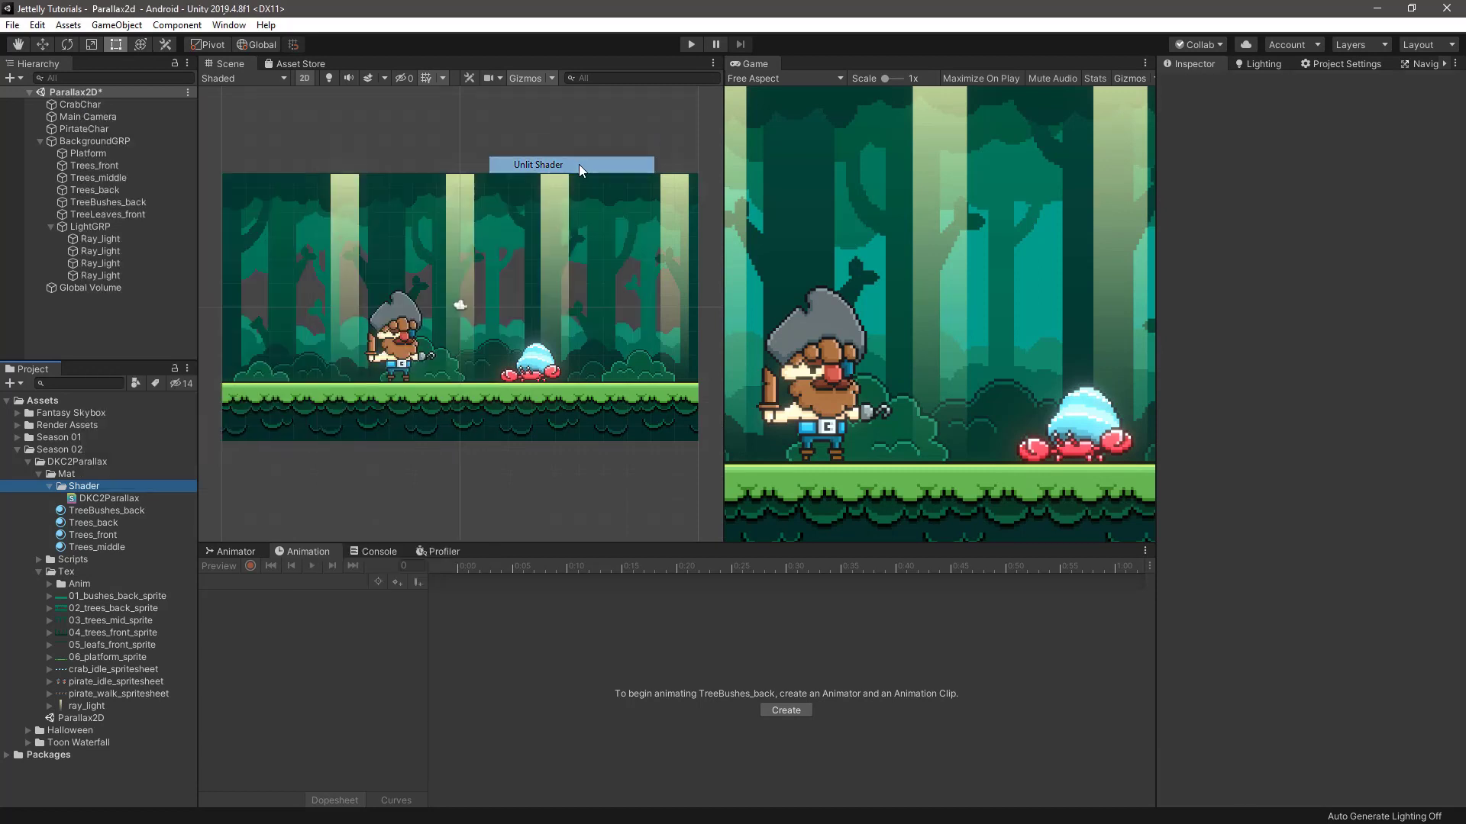
text(DK)
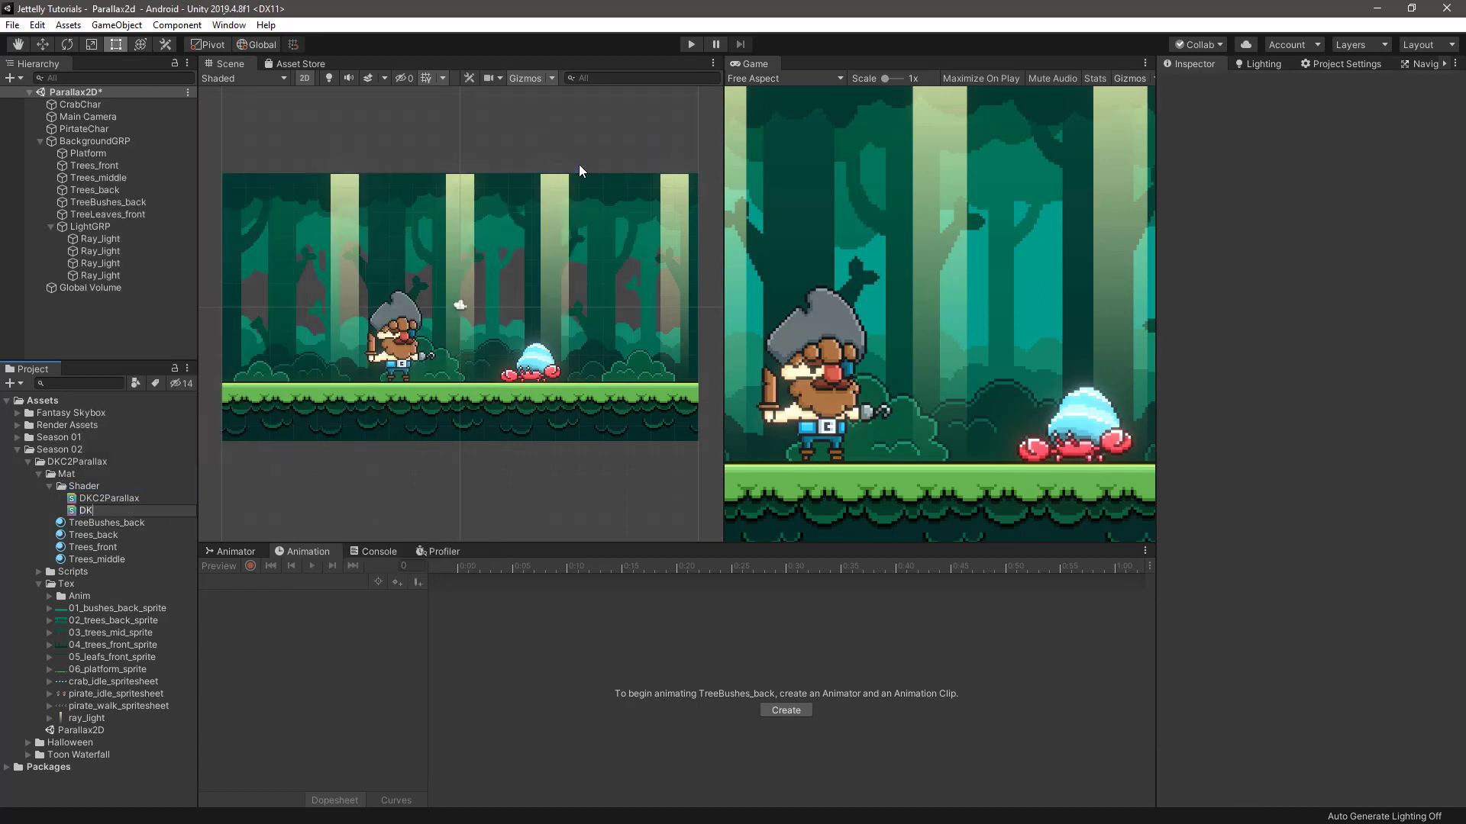
text(C2Parallax_li)
text(ght)
key(Return)
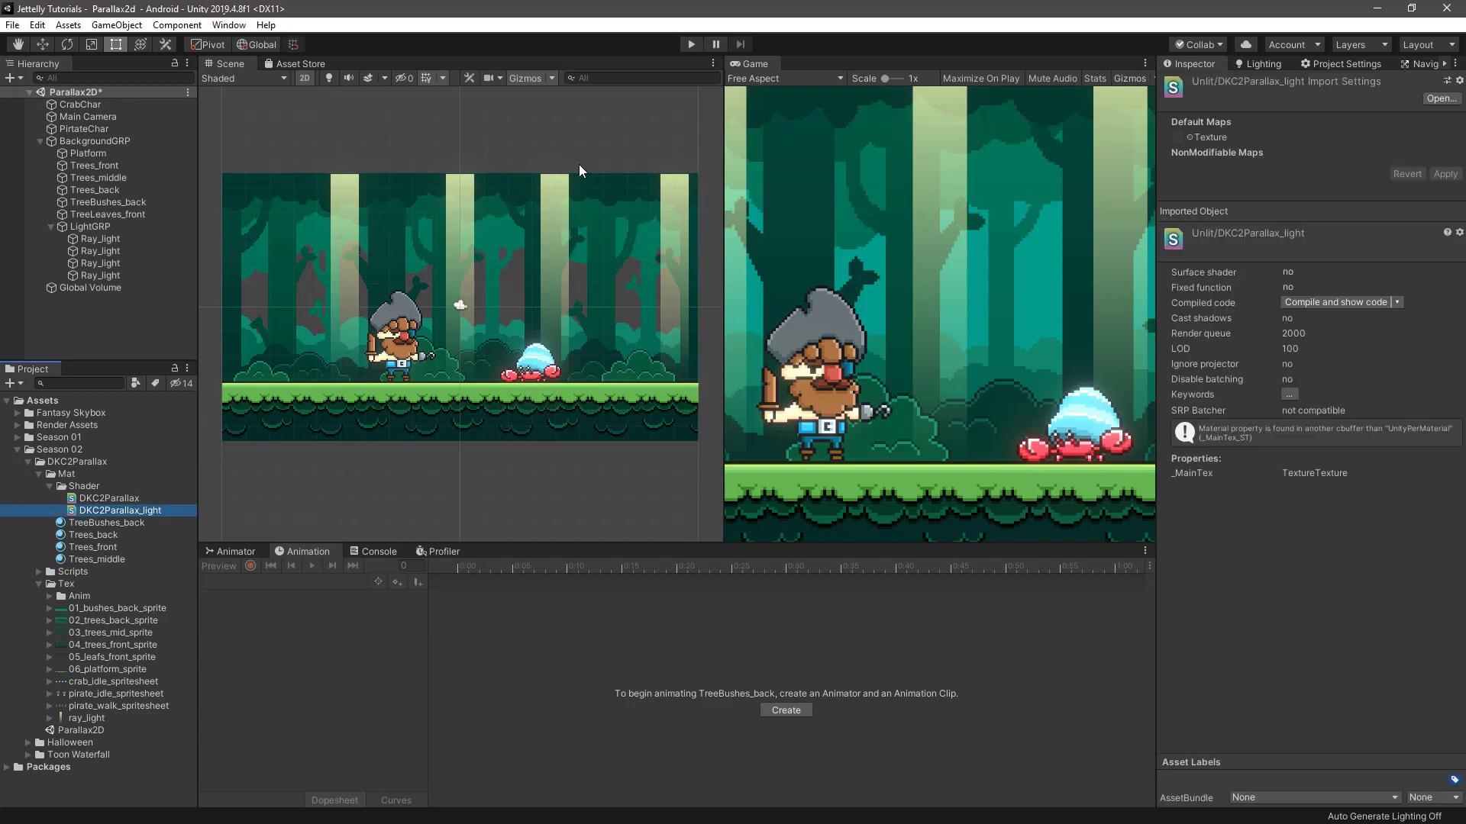
Create a DKC2Parallax_light material in Mat and open the new shader in Visual Studio Code.
click(76, 474)
right_click(76, 474)
mouse_move(164, 98)
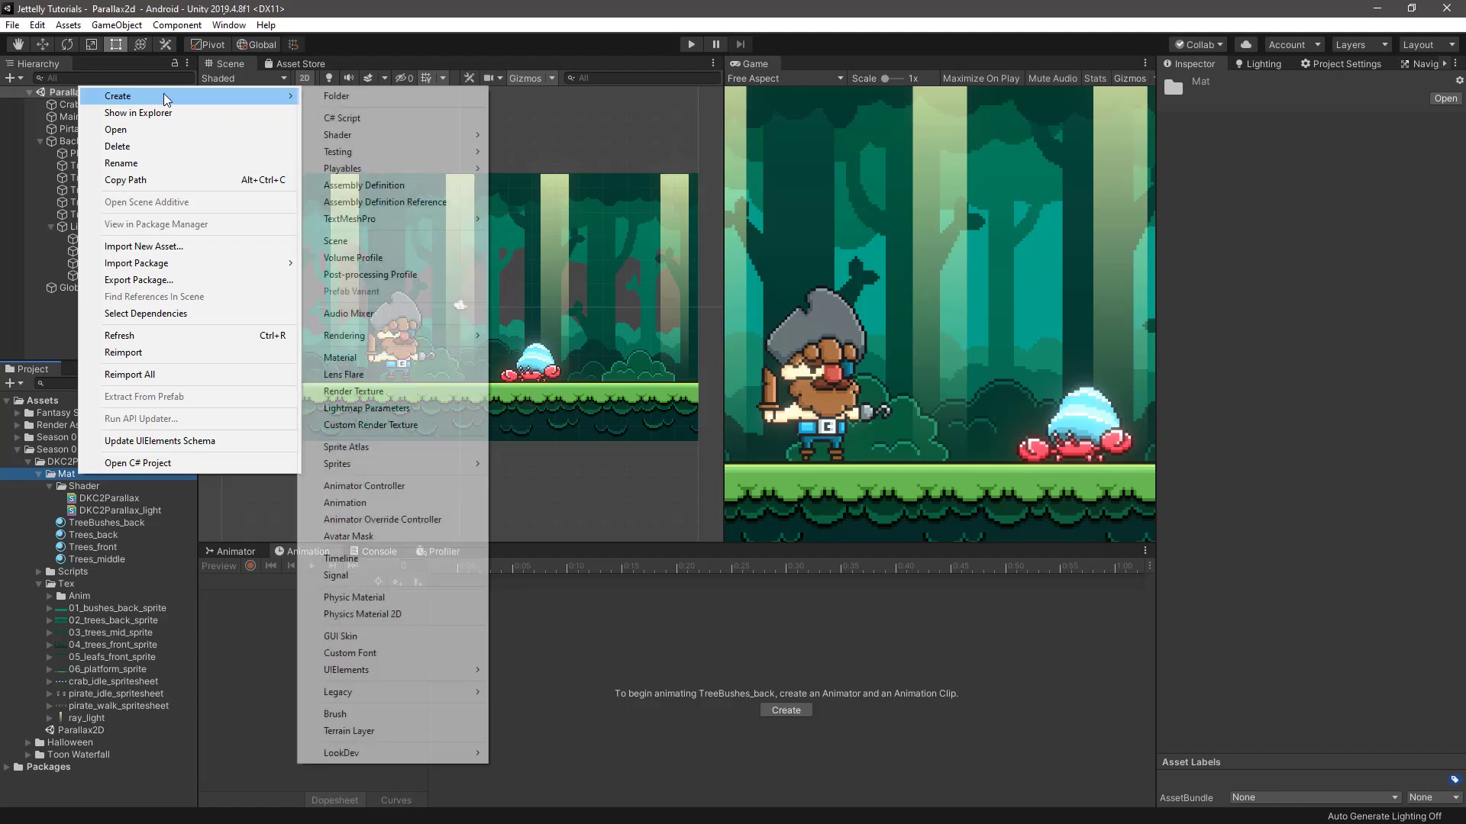
click(390, 358)
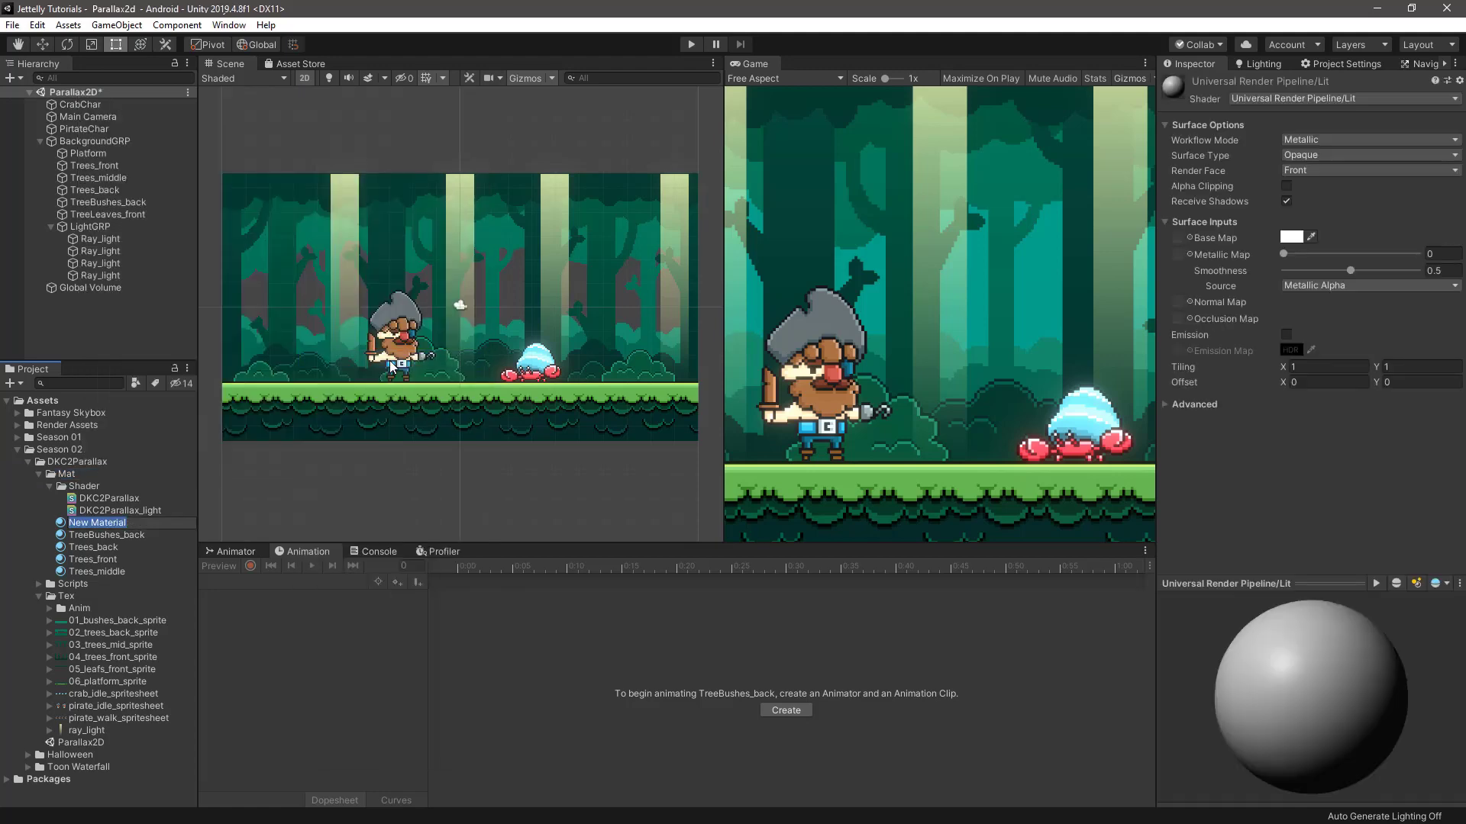
text(DK)
text(C2Parallax_l)
text(ight)
key(Return)
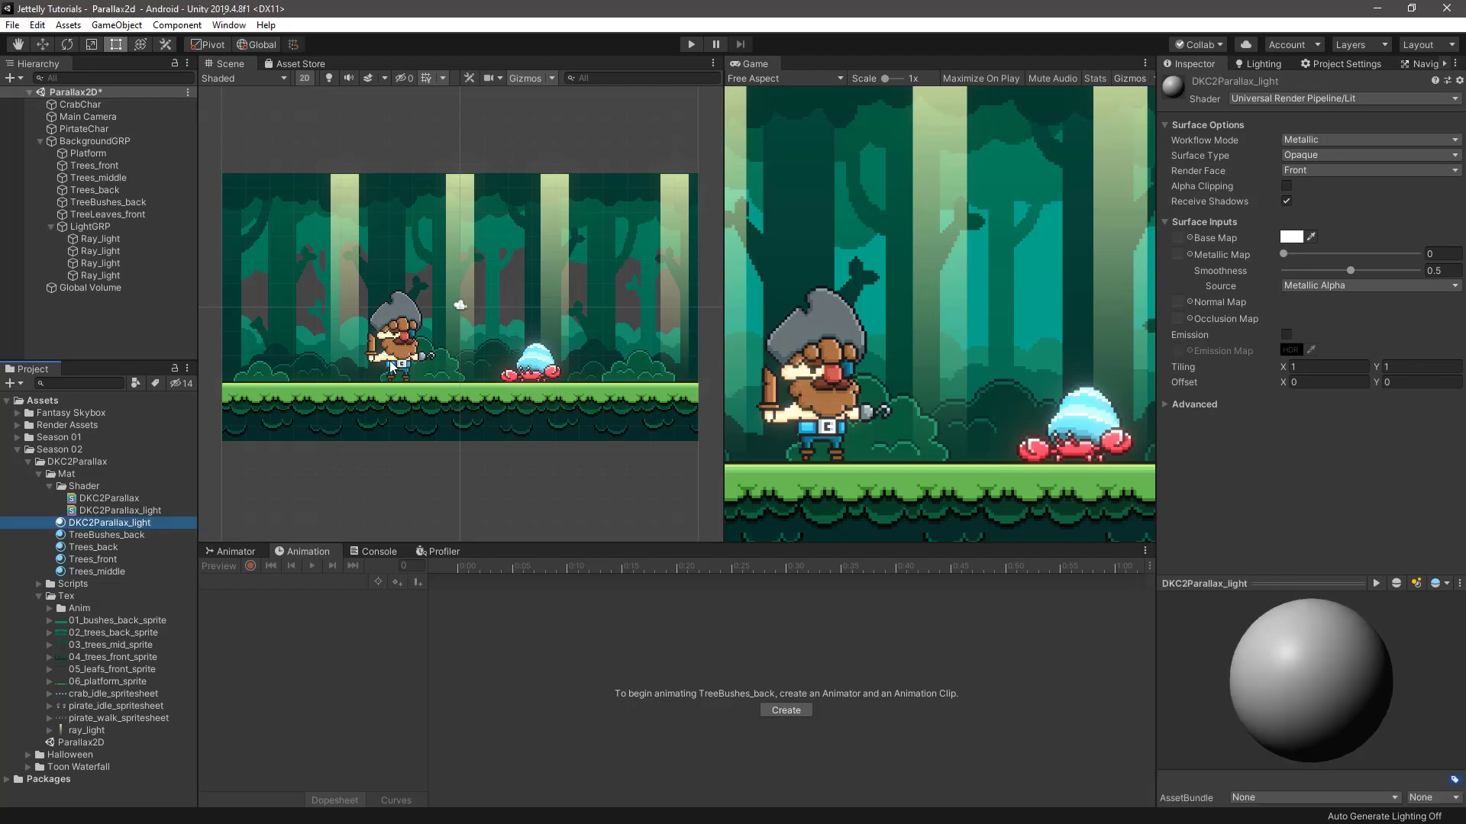
double_click(148, 510)
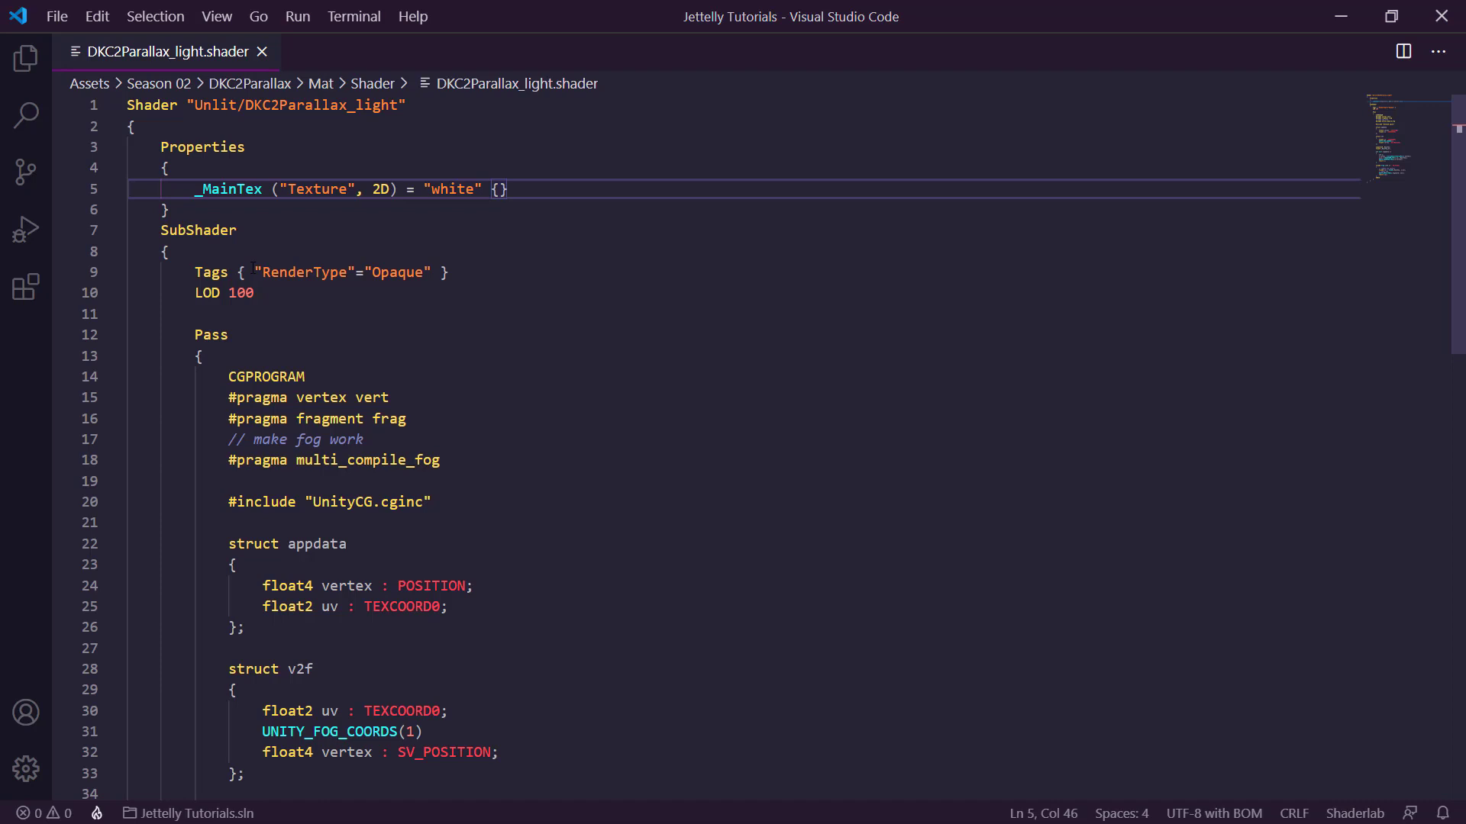
Insert "RenderPipeline"="UniversalRenderPipeline" ahead of "RenderType"="Opaque" in the line 9 Tags.
click(253, 272)
text("")
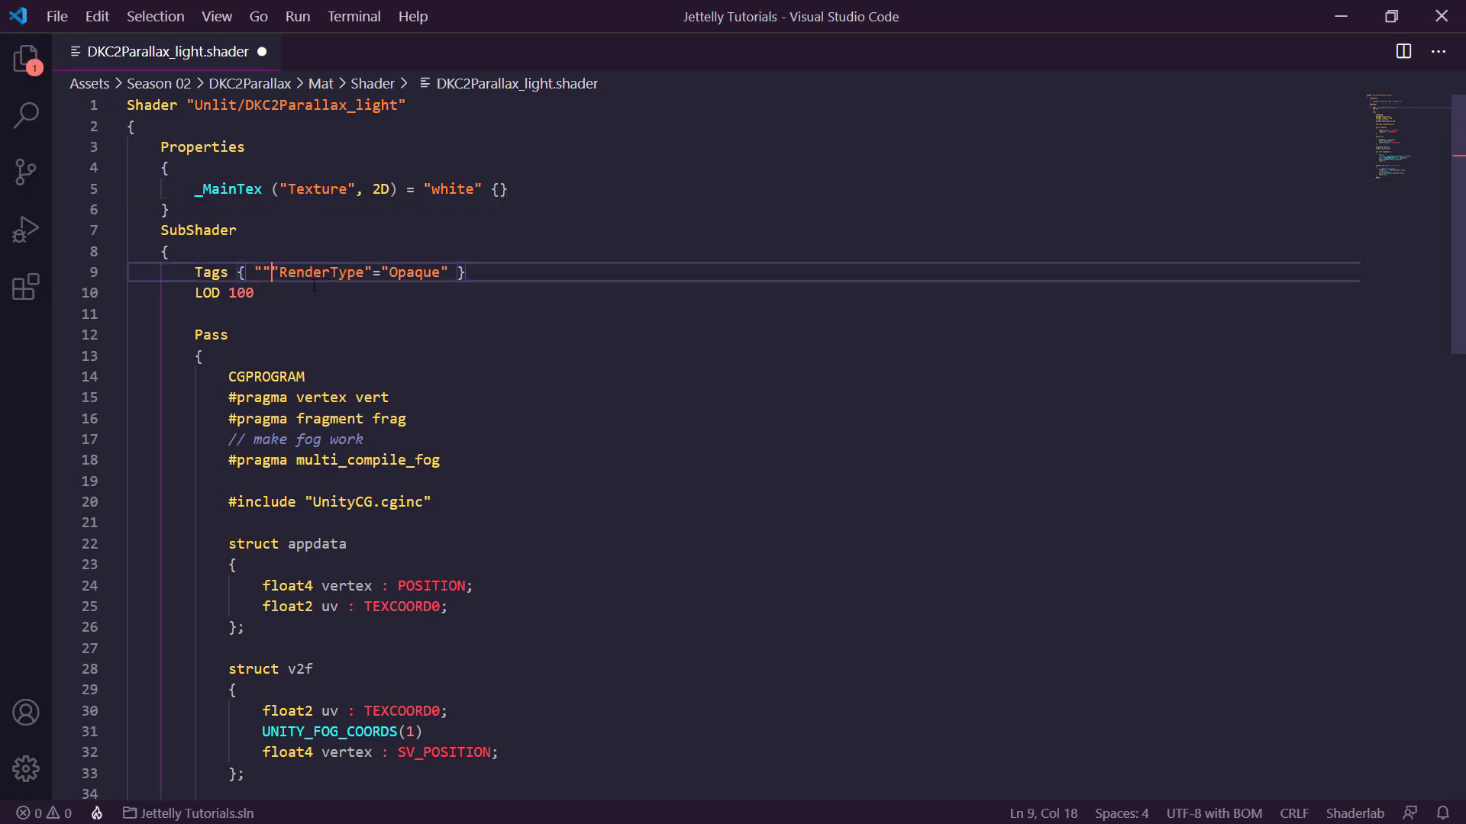
text(Render)
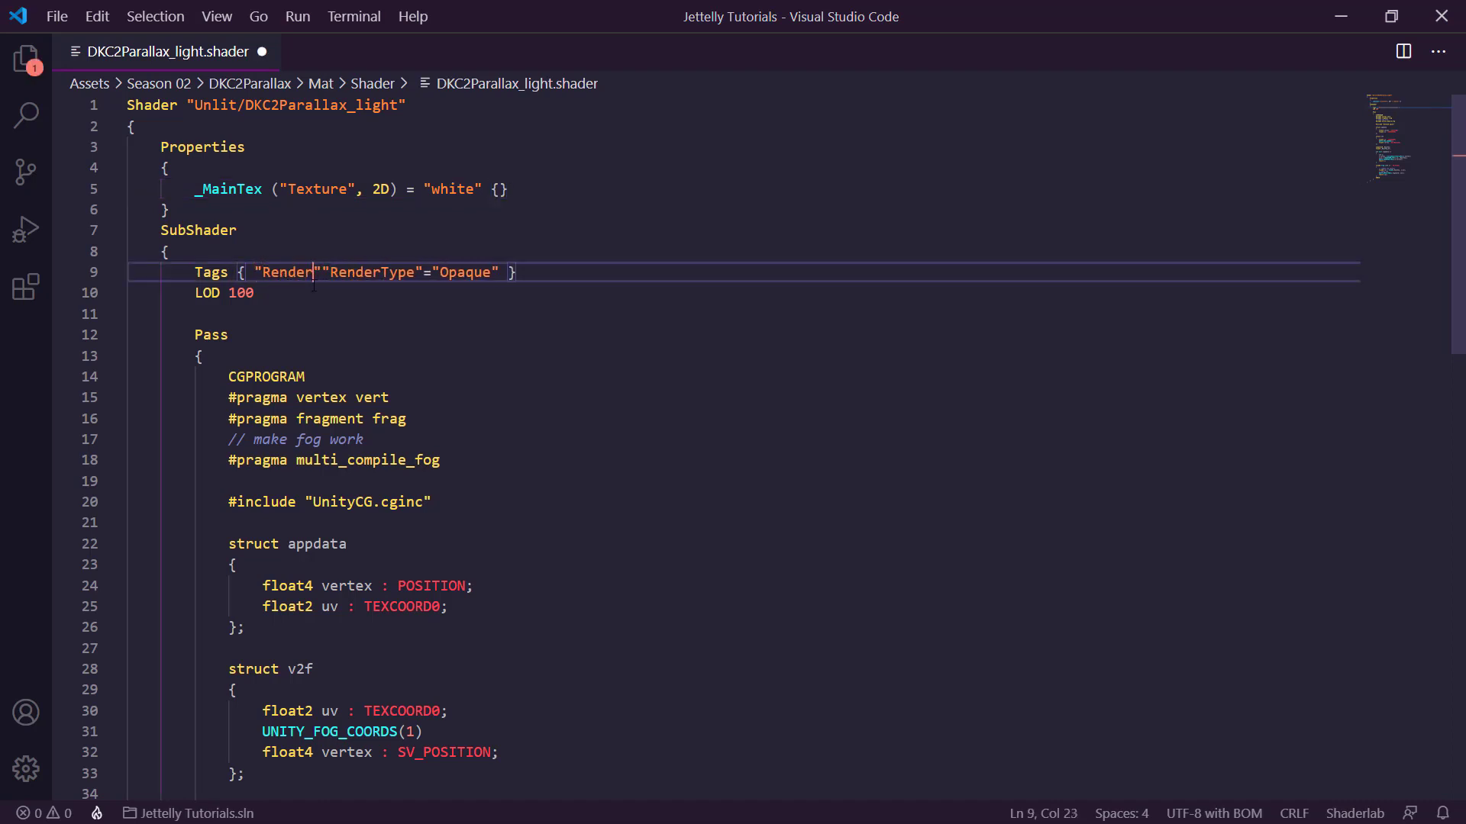
text(Pipeline)
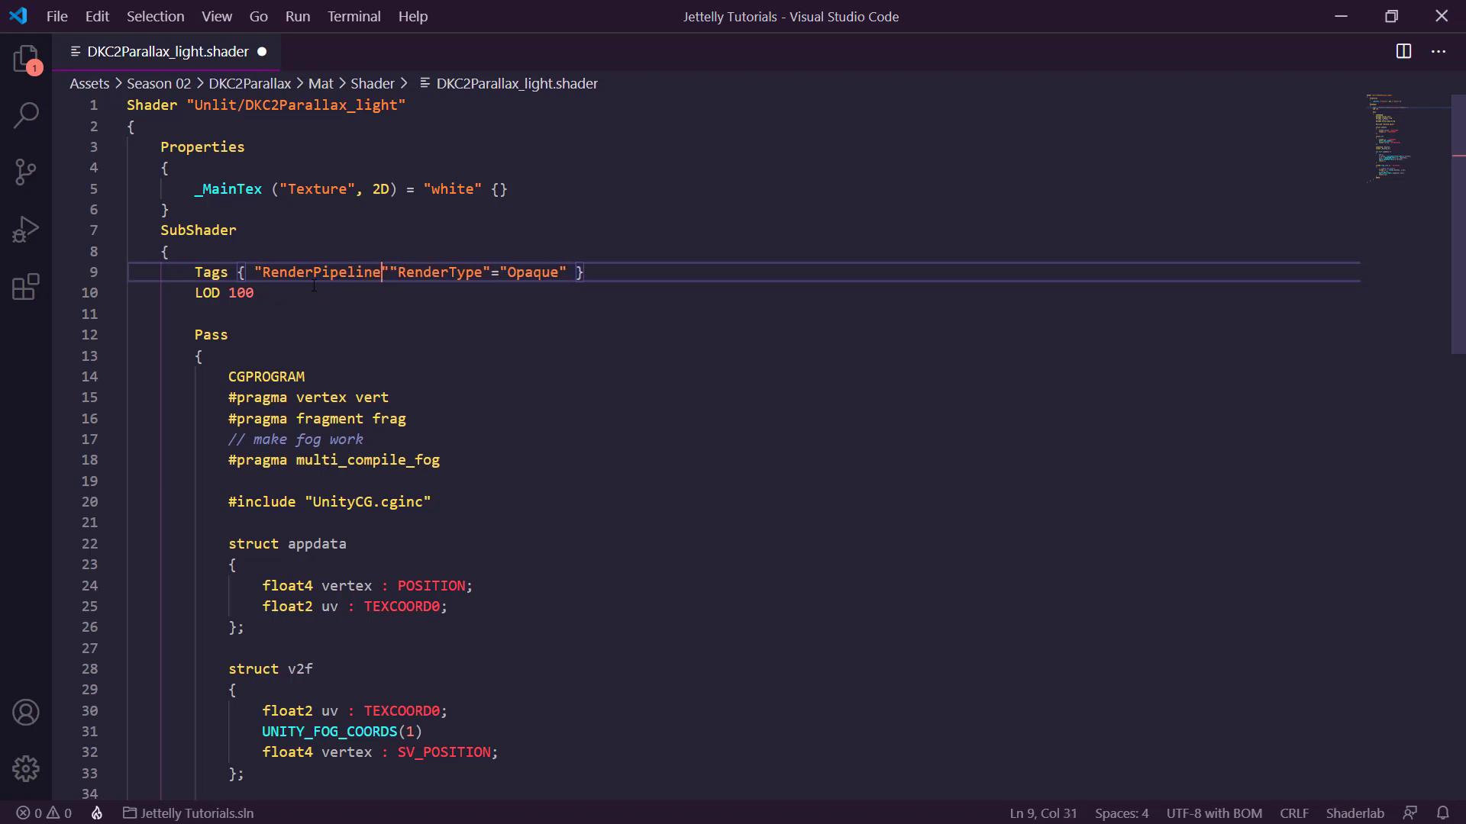
text("=)
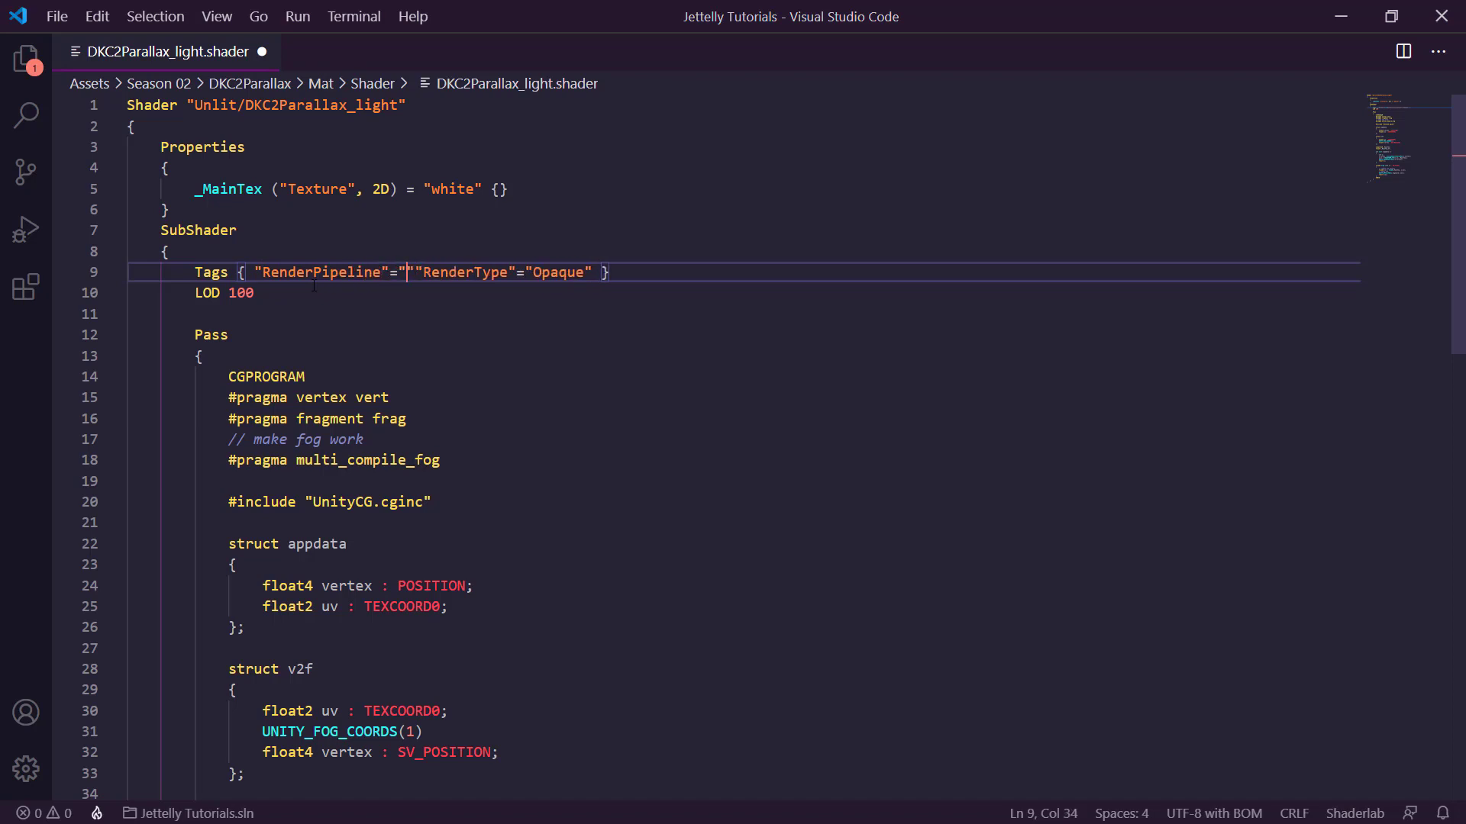
text(Un)
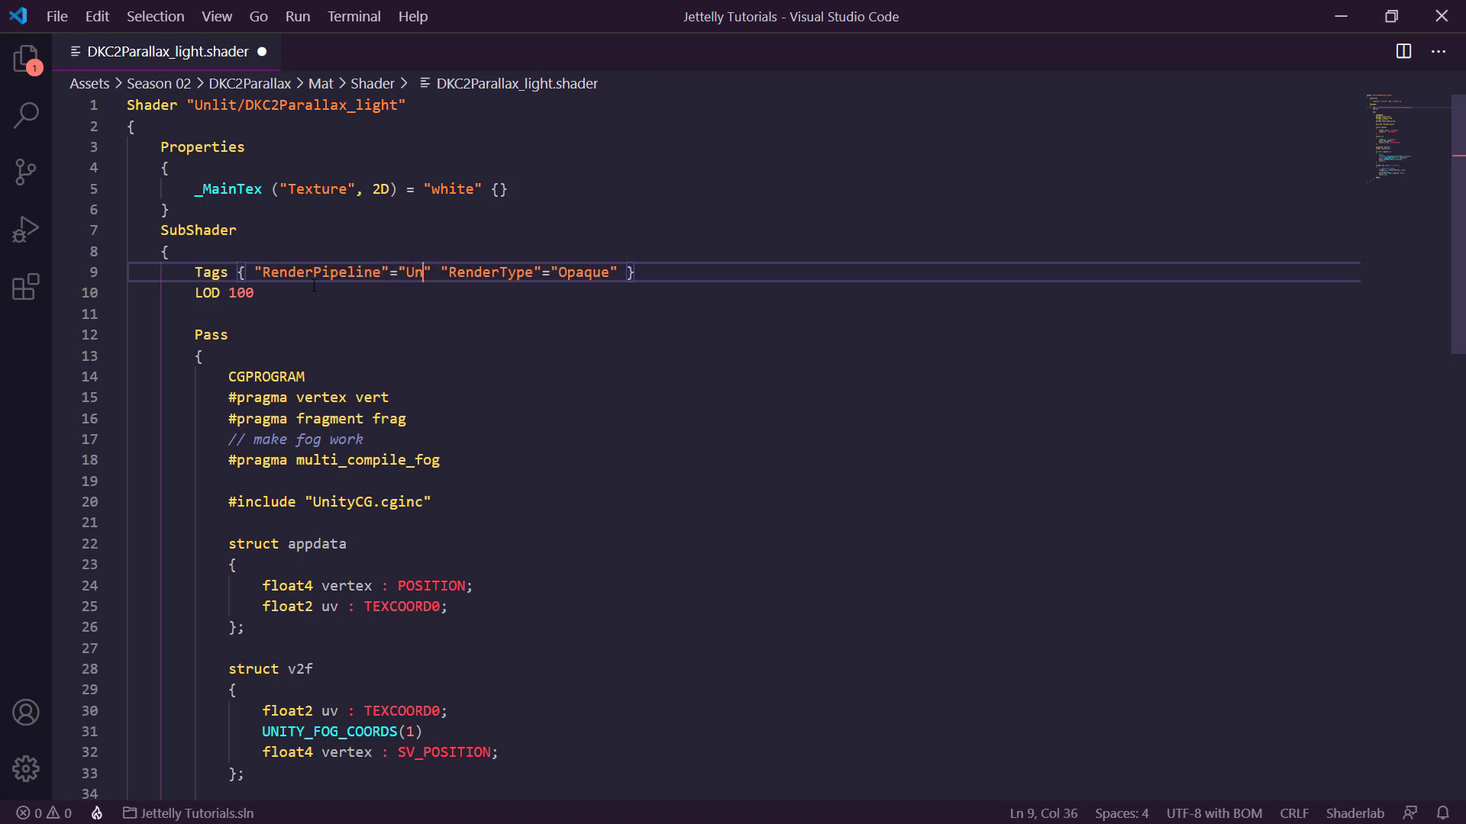
text(iversalRender)
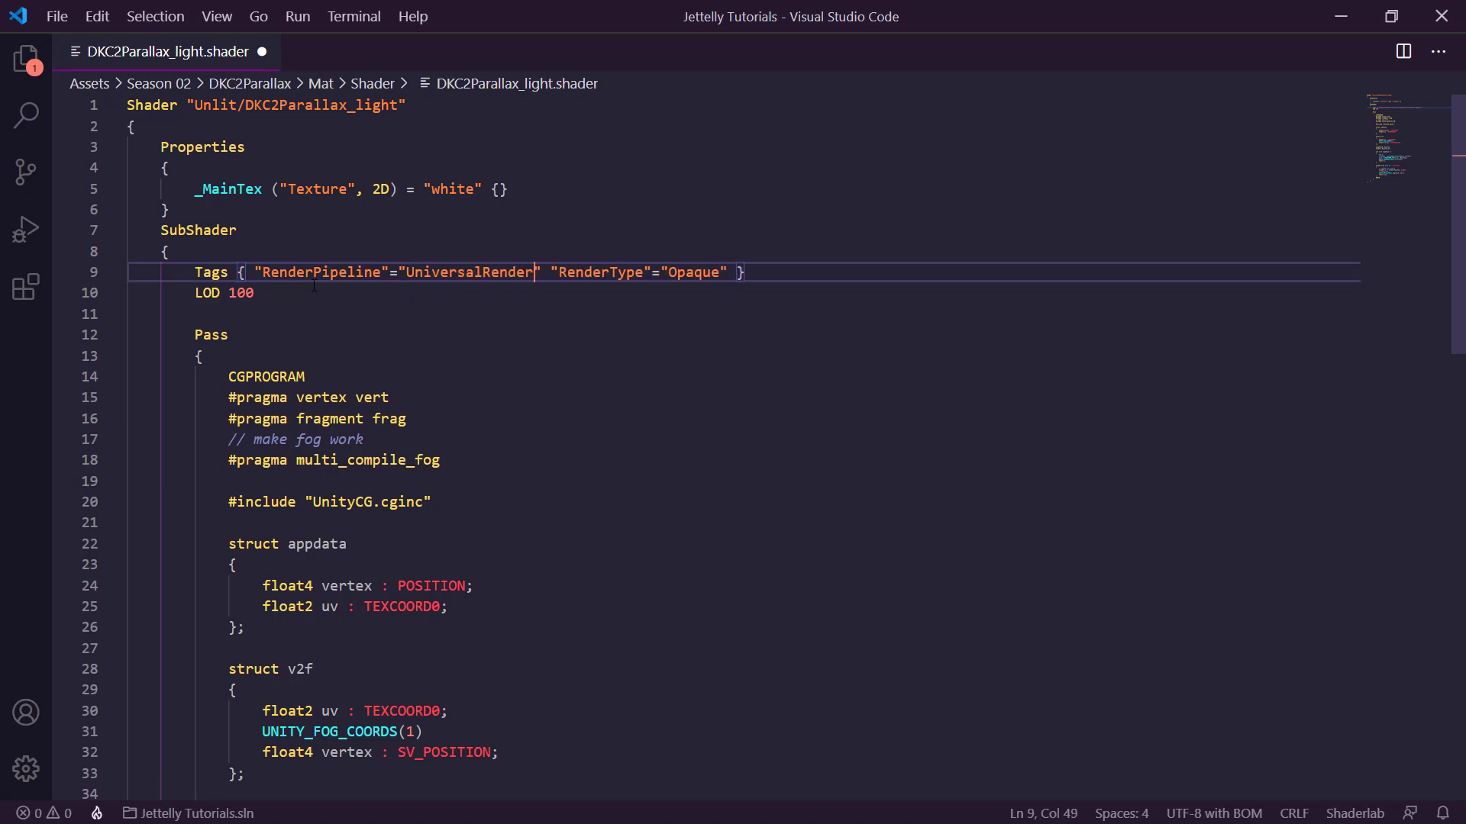
text(Pipeline")
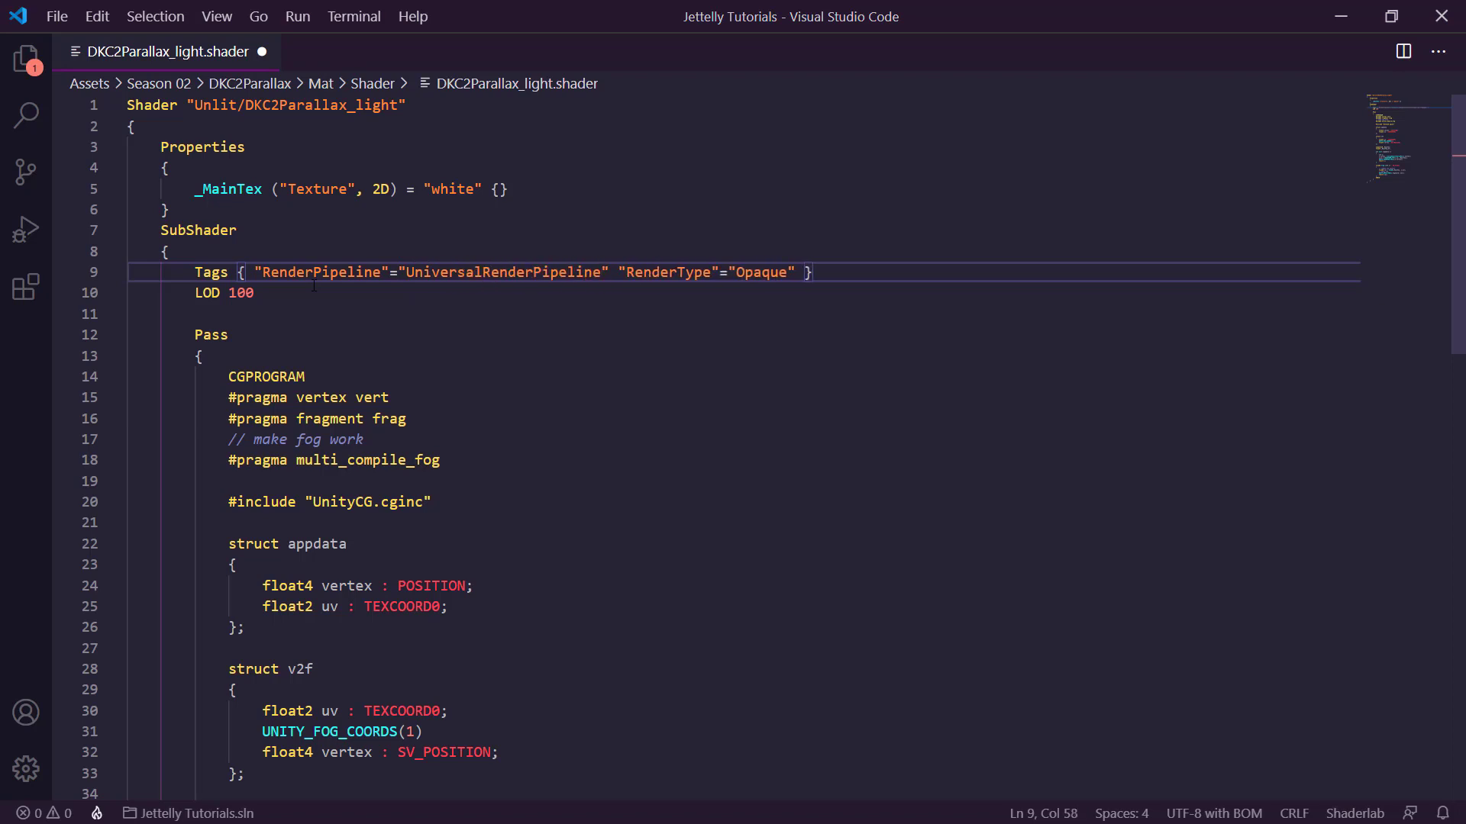
scroll(284, 365, down, 1)
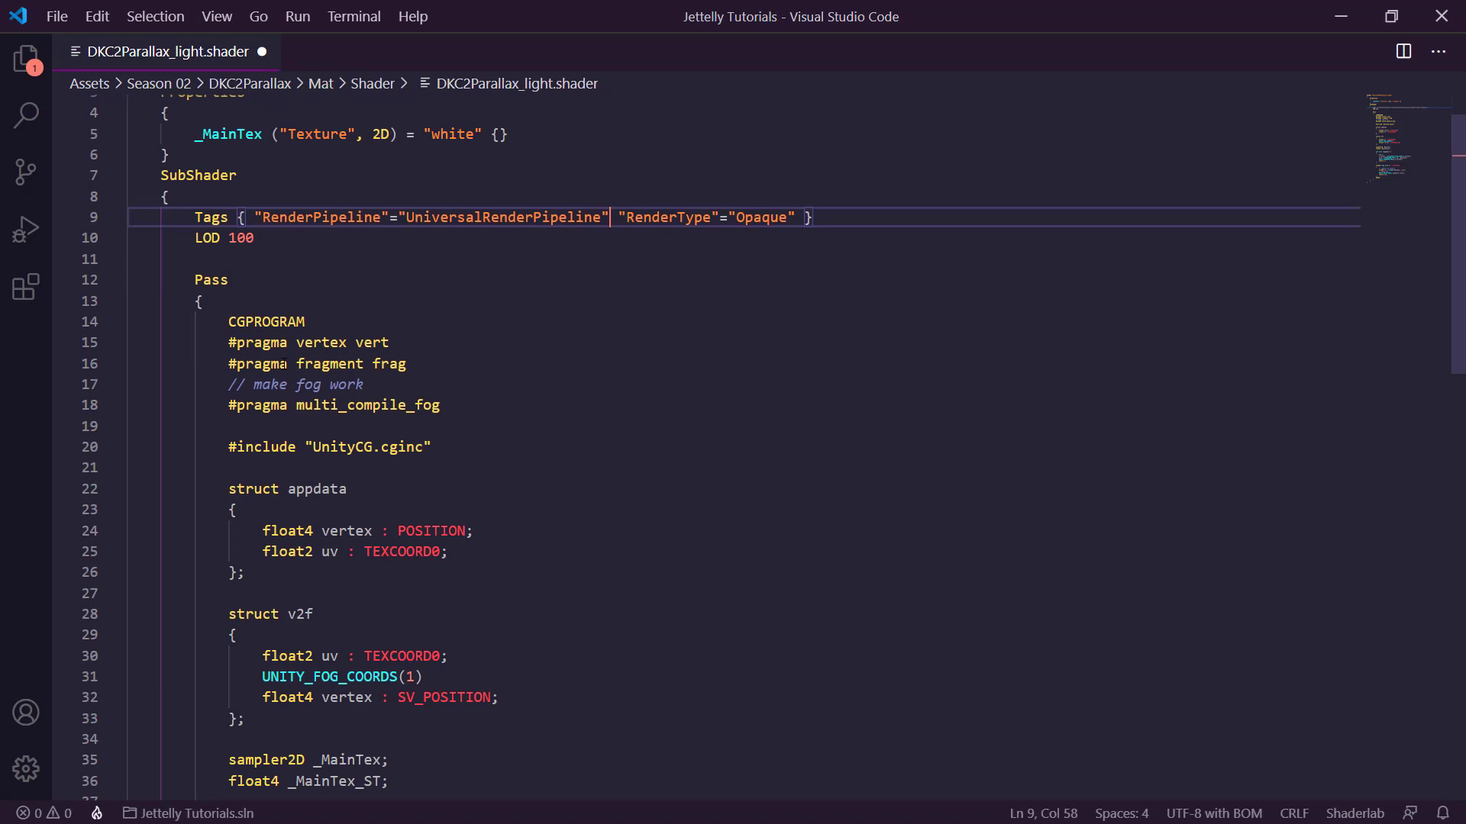
Rename CGPROGRAM to HLSLPROGRAM and ENDCG to ENDHLSL.
click(247, 322)
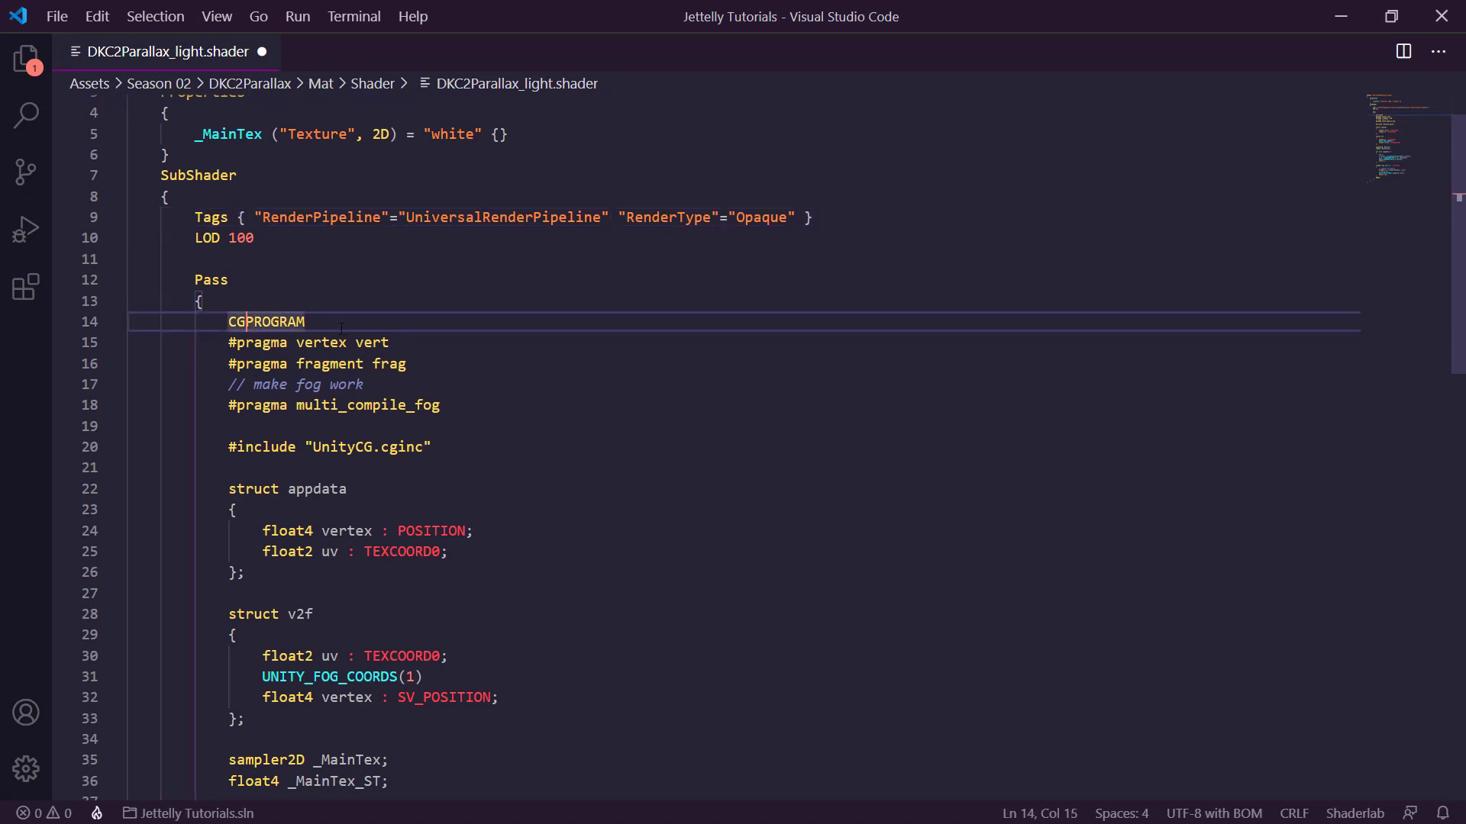
key(BackSpace)
key(BackSpace)
text(HLSL)
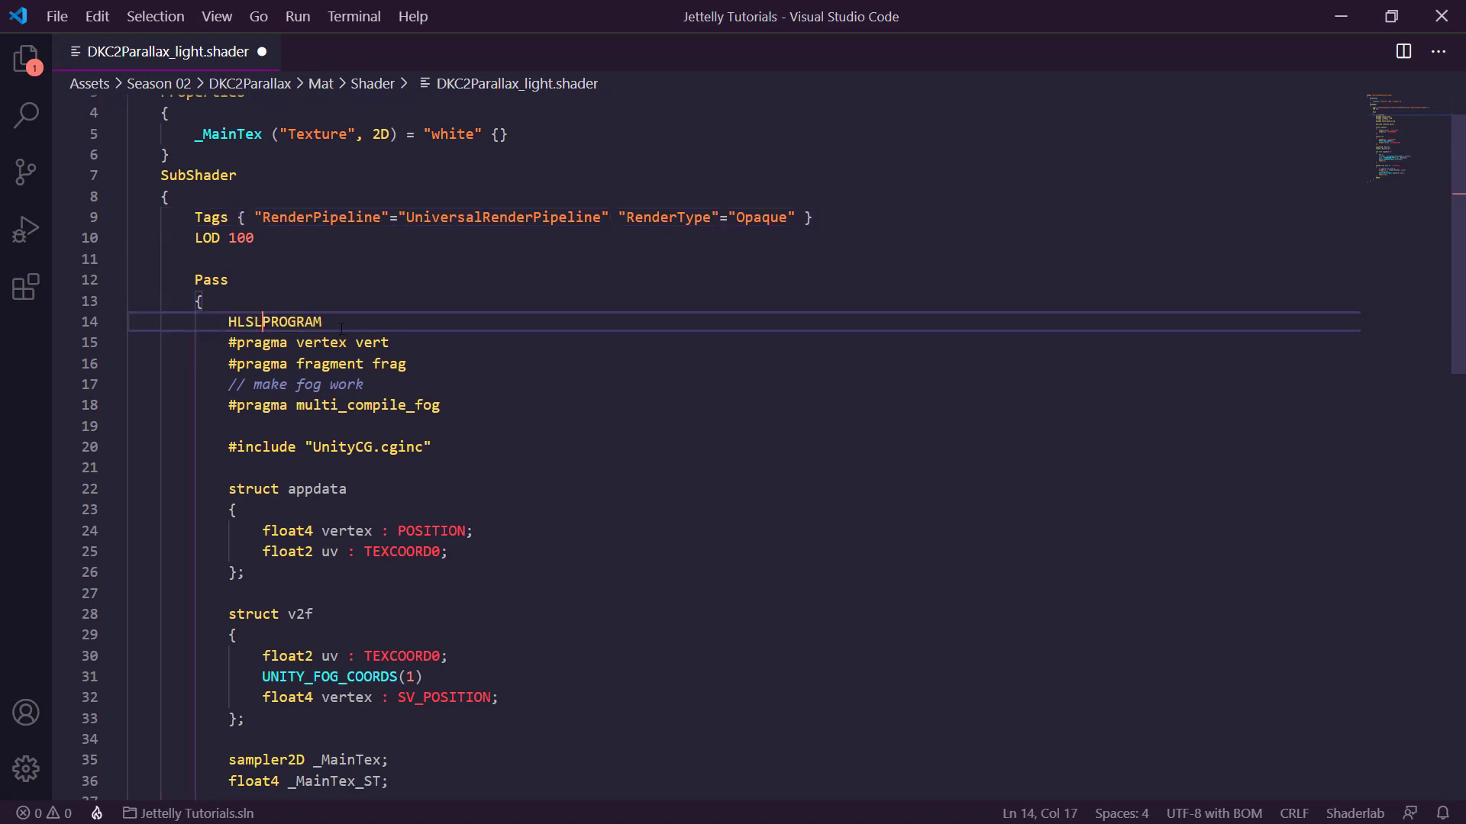
key(End)
scroll(412, 397, down, 2)
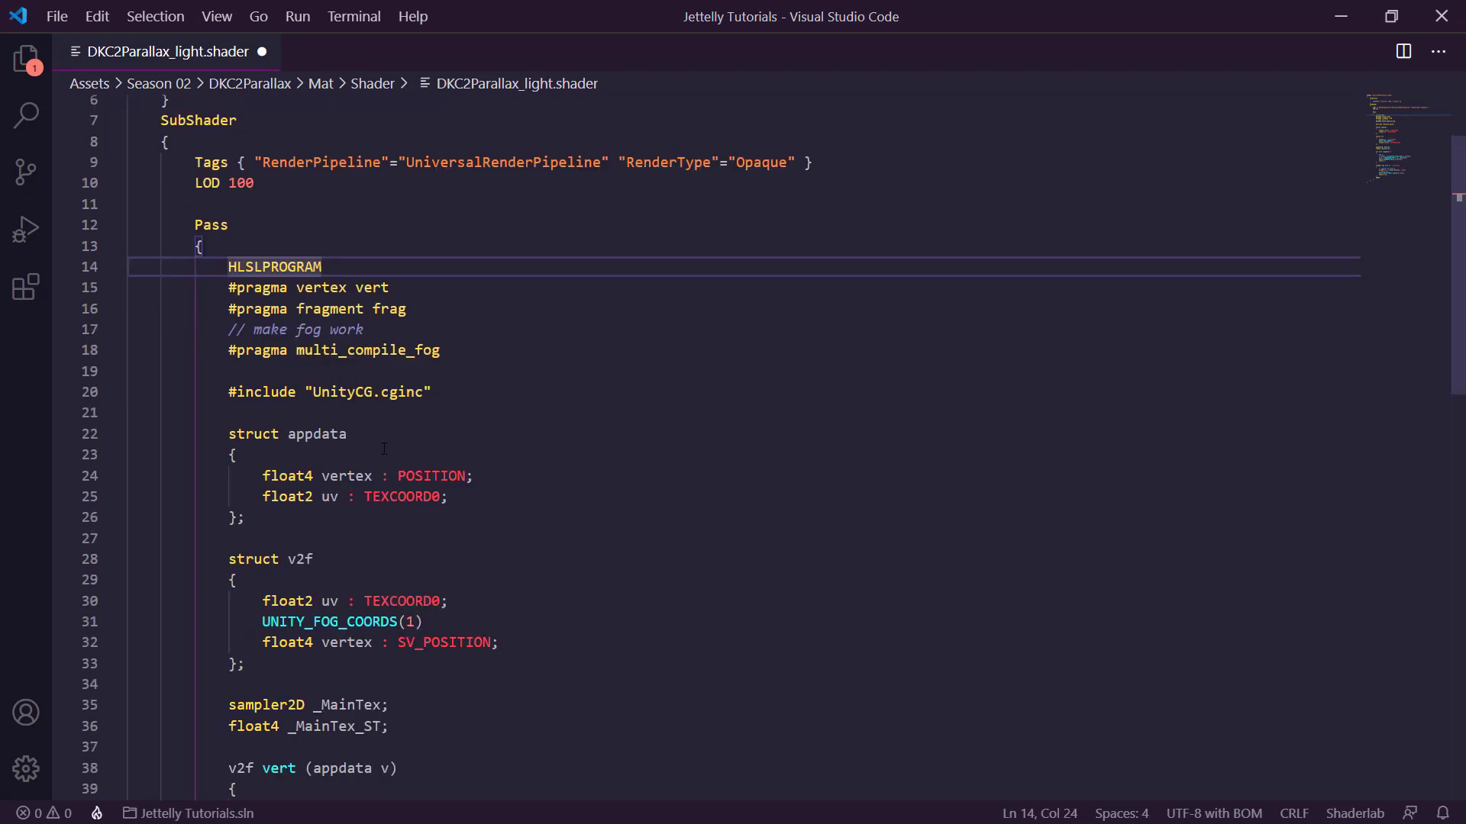
scroll(382, 443, down, 4)
scroll(342, 491, down, 4)
scroll(344, 491, down, 1)
click(360, 518)
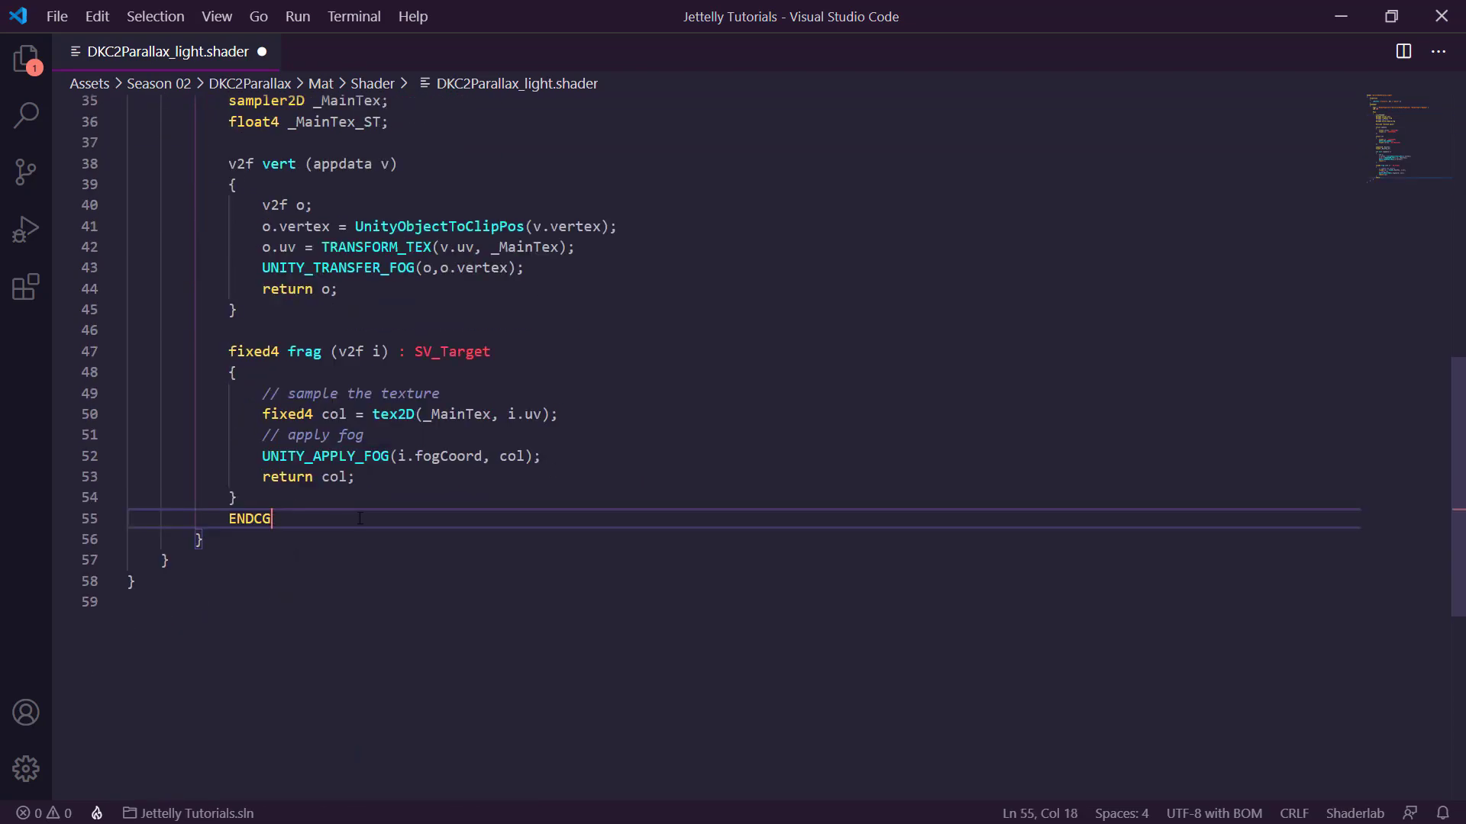
key(BackSpace)
key(BackSpace)
text(HL)
text(SL)
Change fixed4 to half4 in frag's return type and the col declaration.
scroll(611, 321, up, 8)
scroll(496, 382, up, 3)
scroll(427, 428, down, 1)
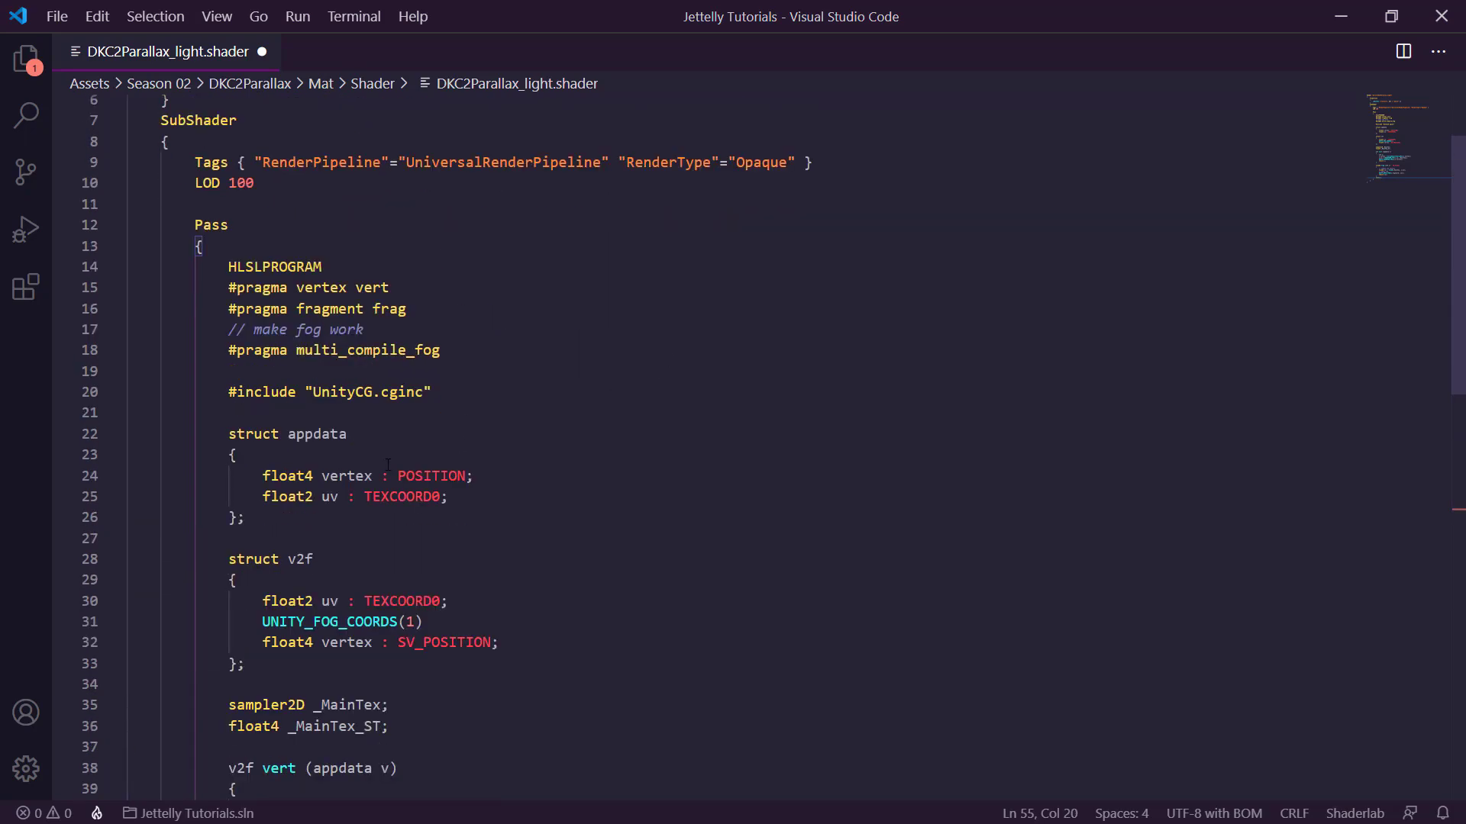
scroll(410, 444, down, 2)
scroll(410, 443, down, 3)
scroll(410, 444, down, 1)
scroll(410, 443, down, 2)
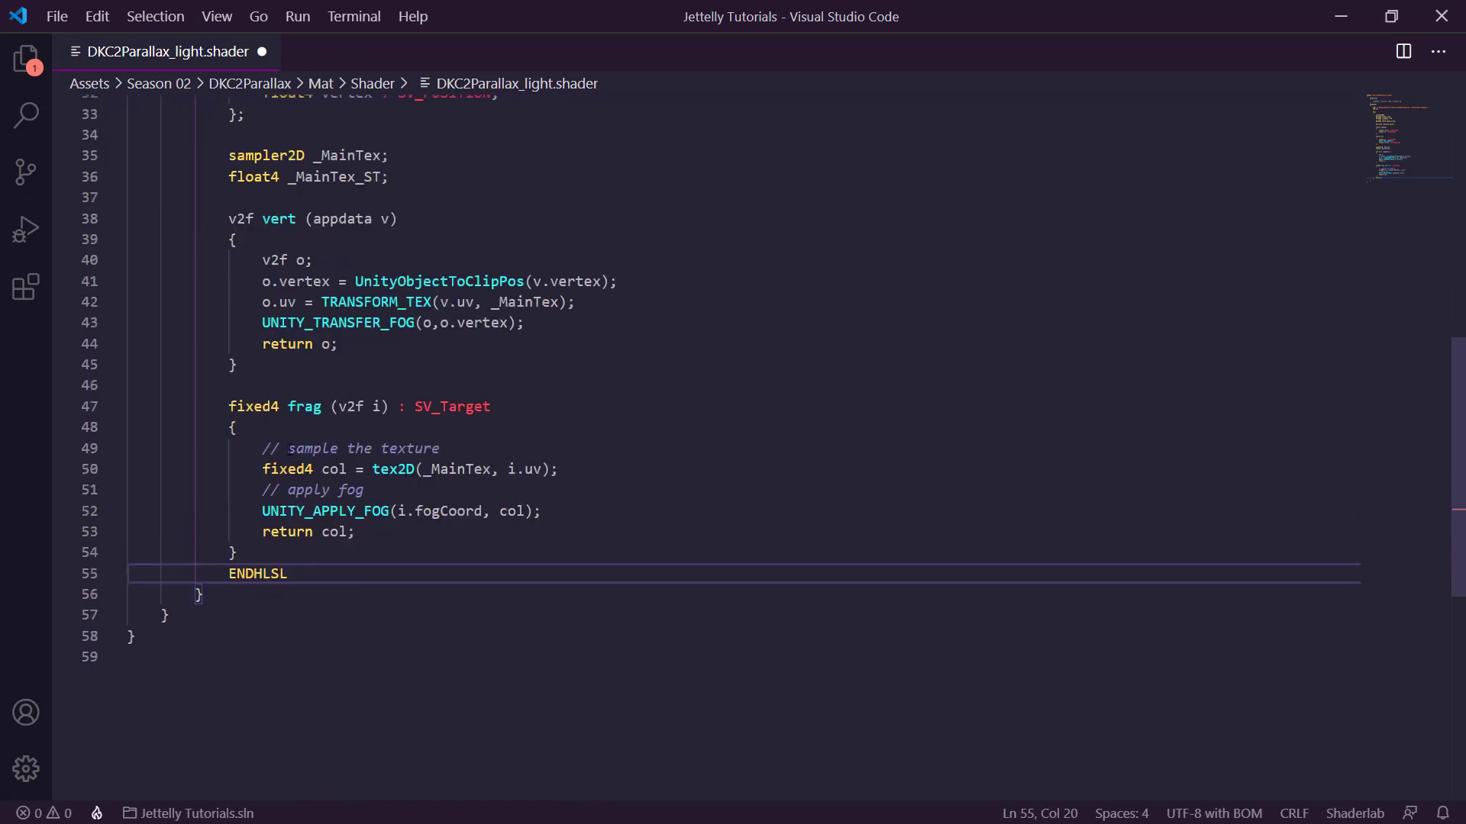
click(271, 406)
key(BackSpace)
key(BackSpace)
key(BackSpace)
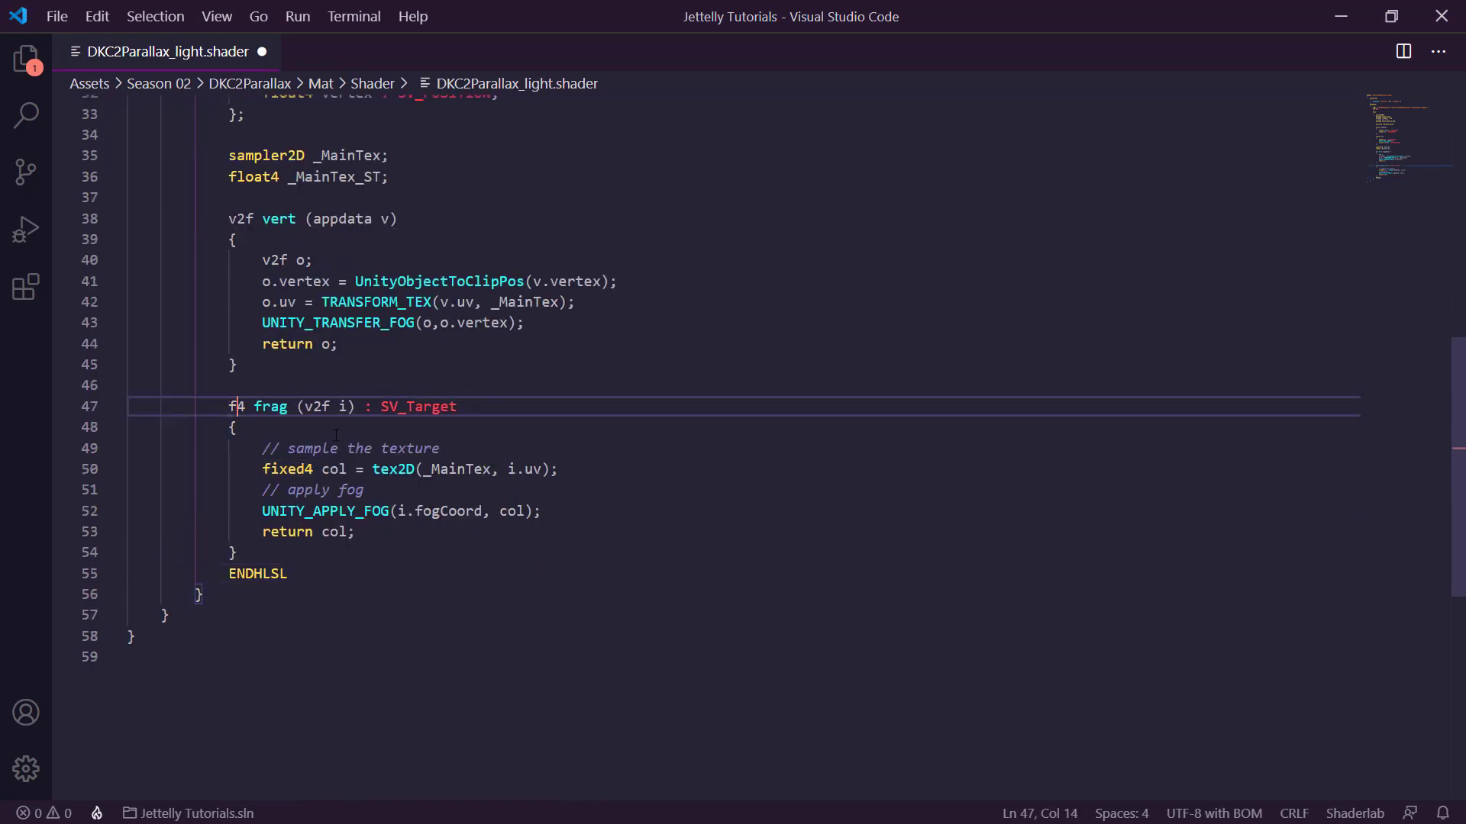
key(BackSpace)
key(BackSpace)
text(half)
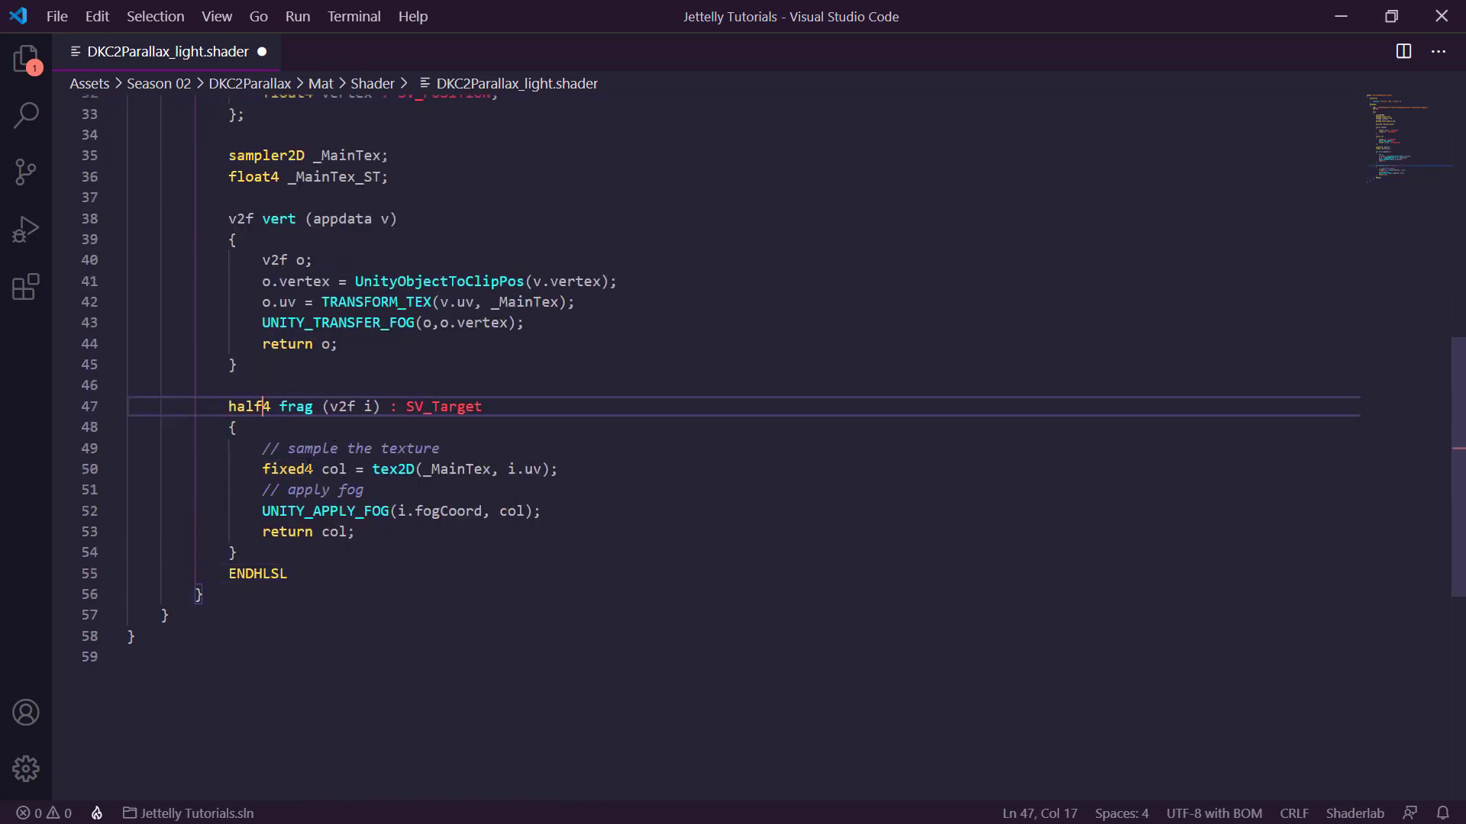
click(313, 469)
key(BackSpace)
key(BackSpace)
key(BackSpace)
key(BackSpace)
key(BackSpace)
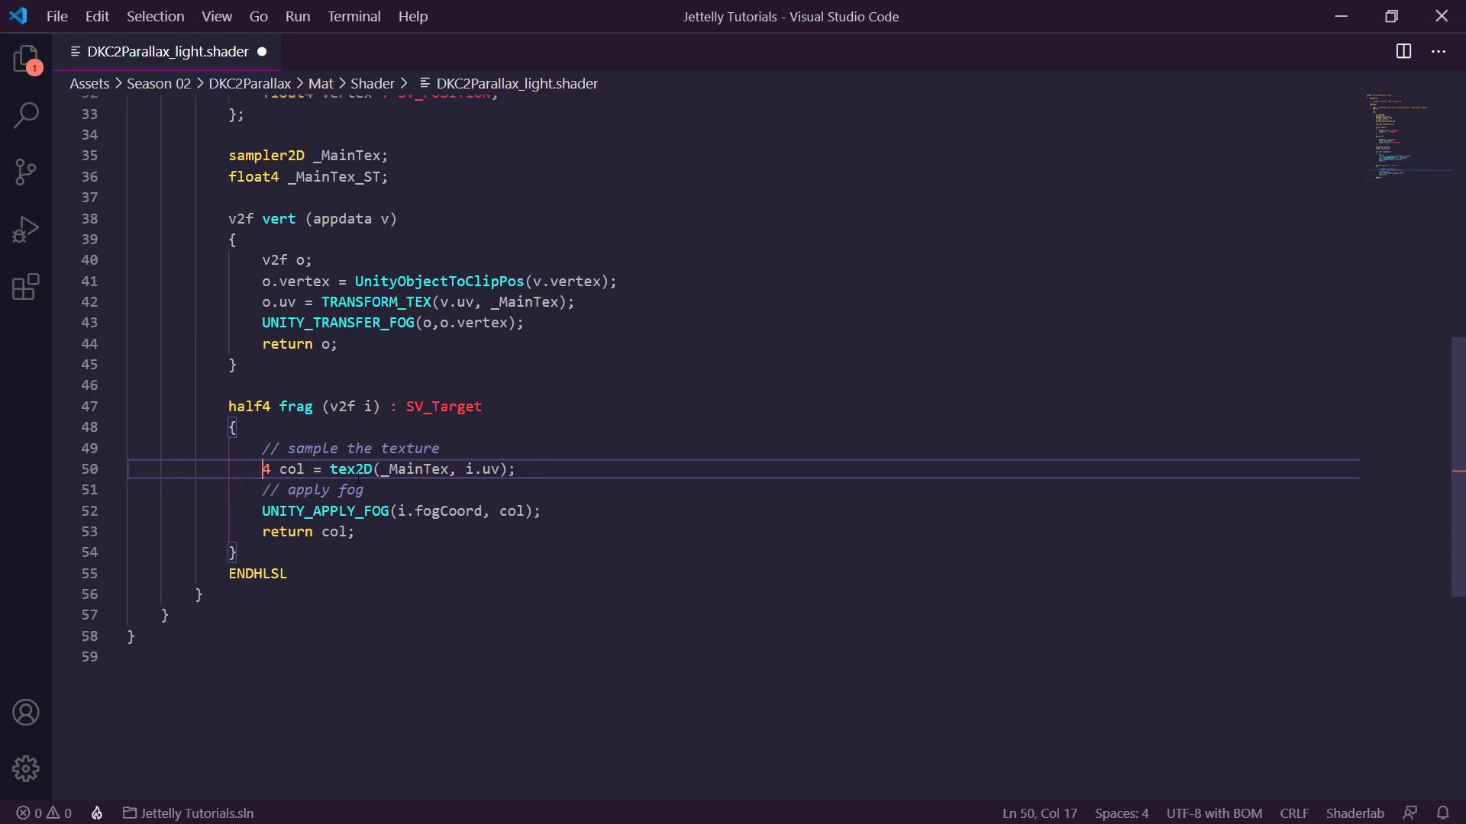
text(half)
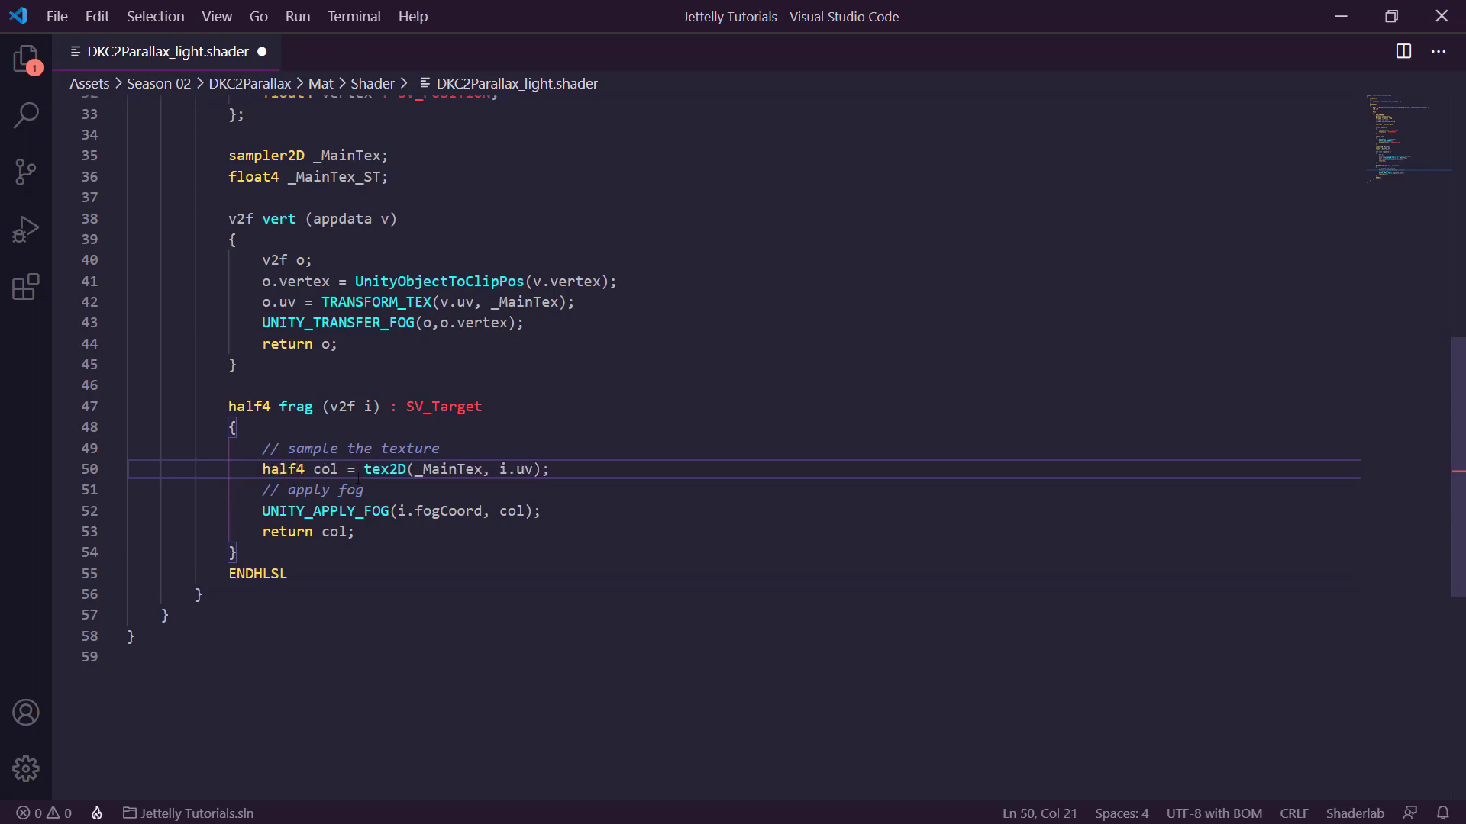
Replace UnityObjectToClipPos with TransformObjectToHClip in the vertex function.
scroll(461, 430, up, 1)
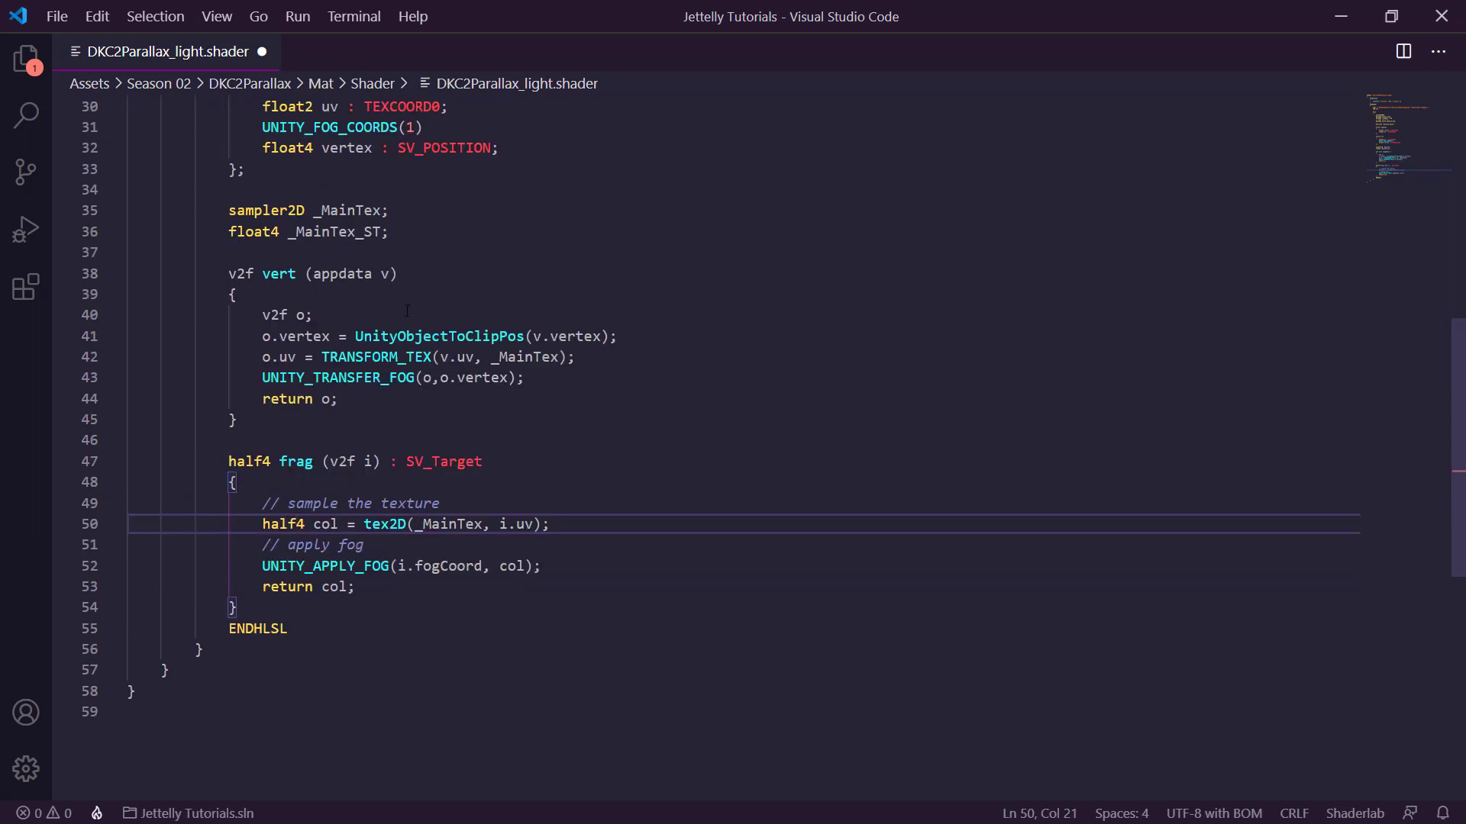
click(397, 335)
key(BackSpace)
key(BackSpace)
key(BackSpace)
key(BackSpace)
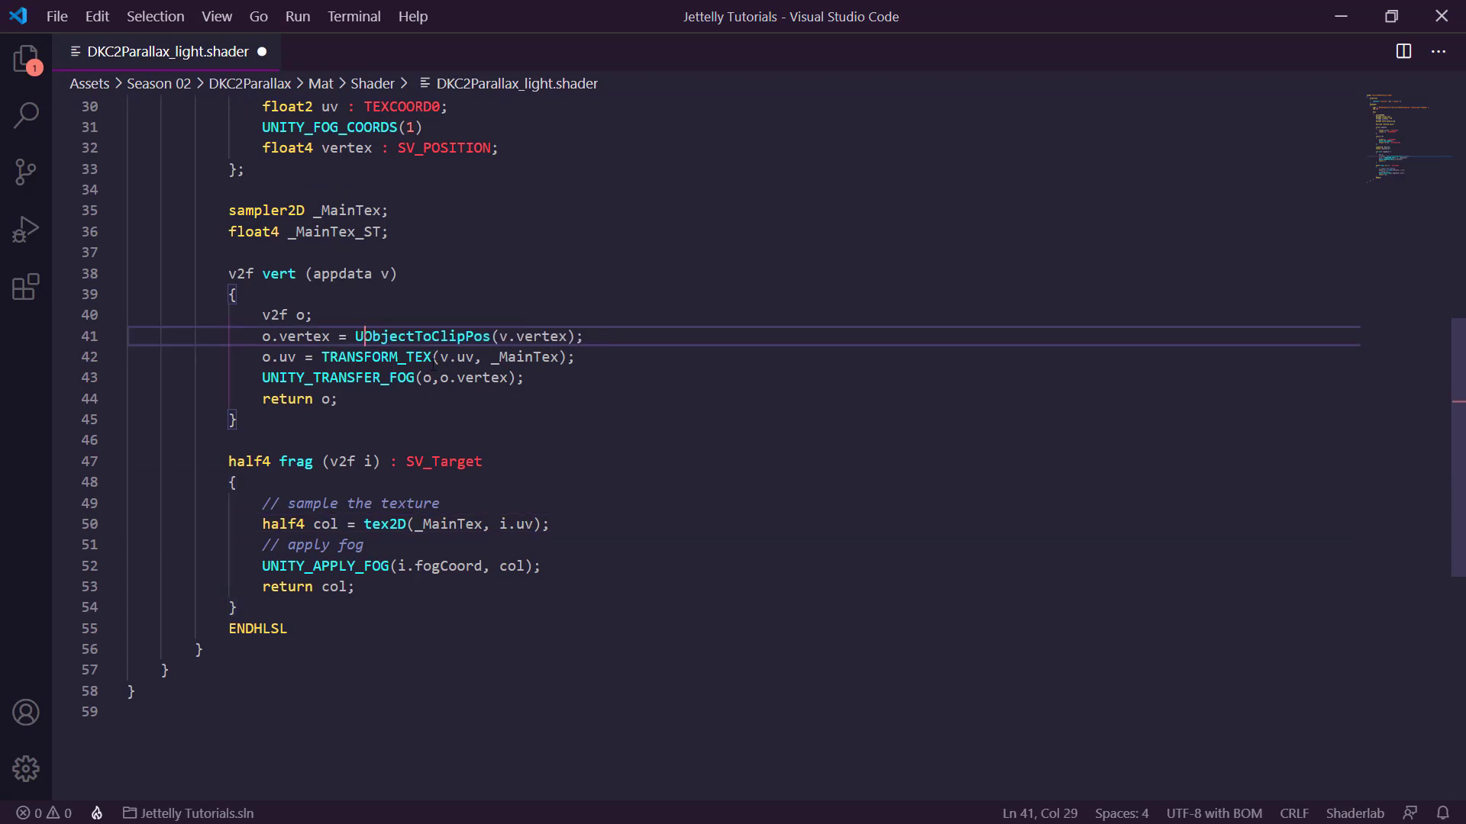
key(BackSpace)
text(Transform)
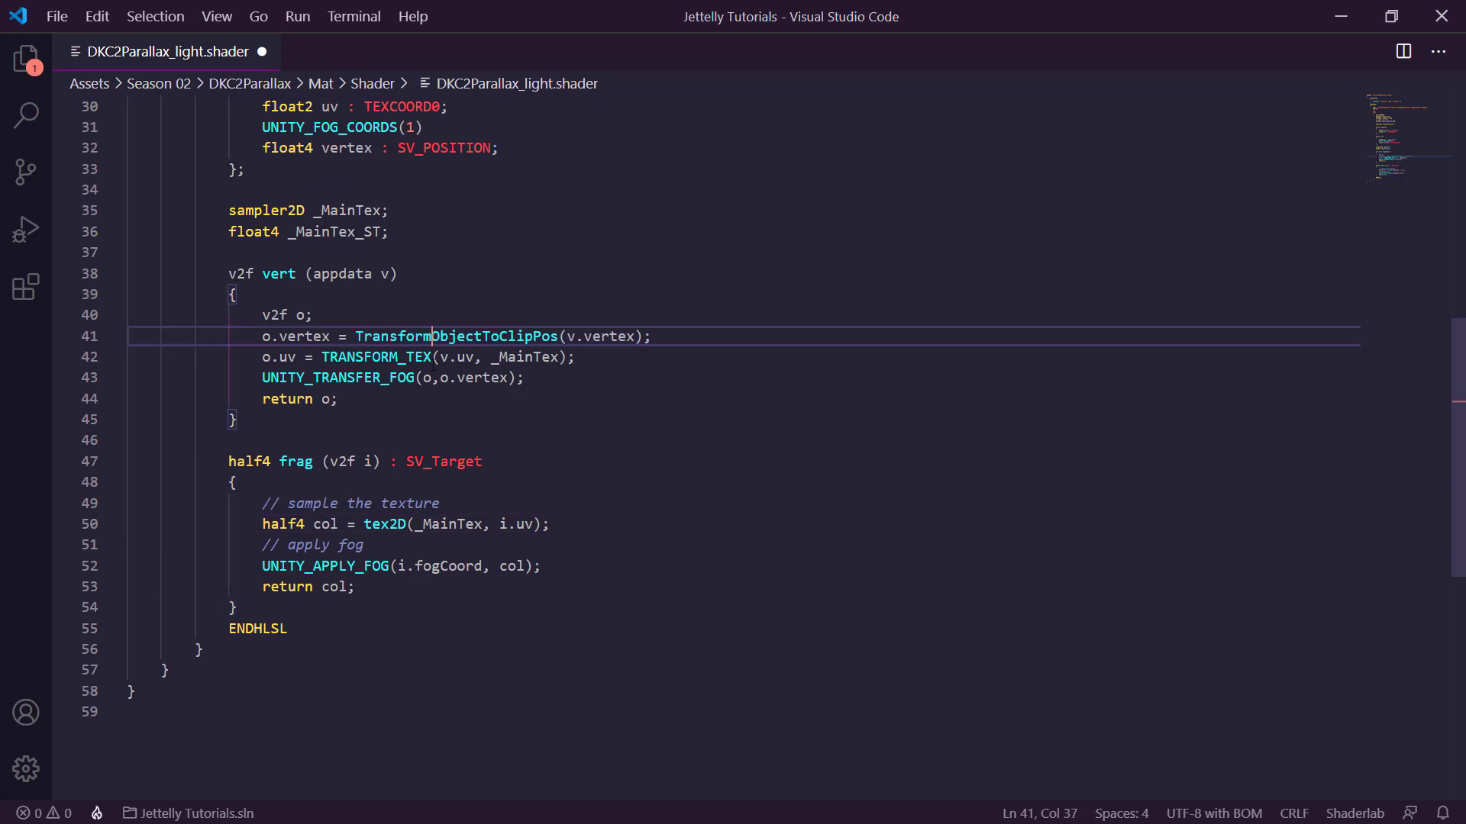
click(500, 336)
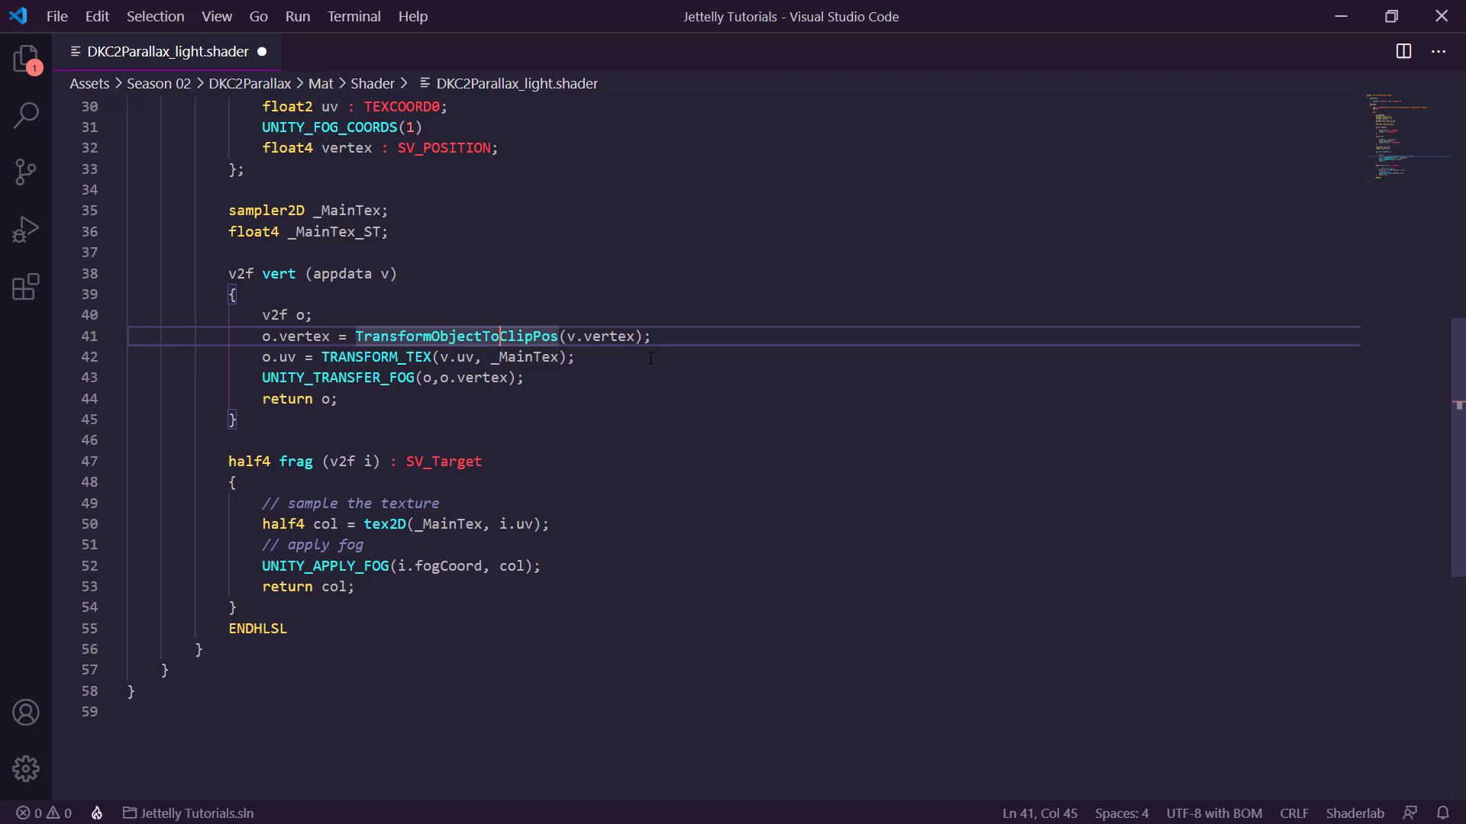
text(H)
click(570, 336)
key(BackSpace)
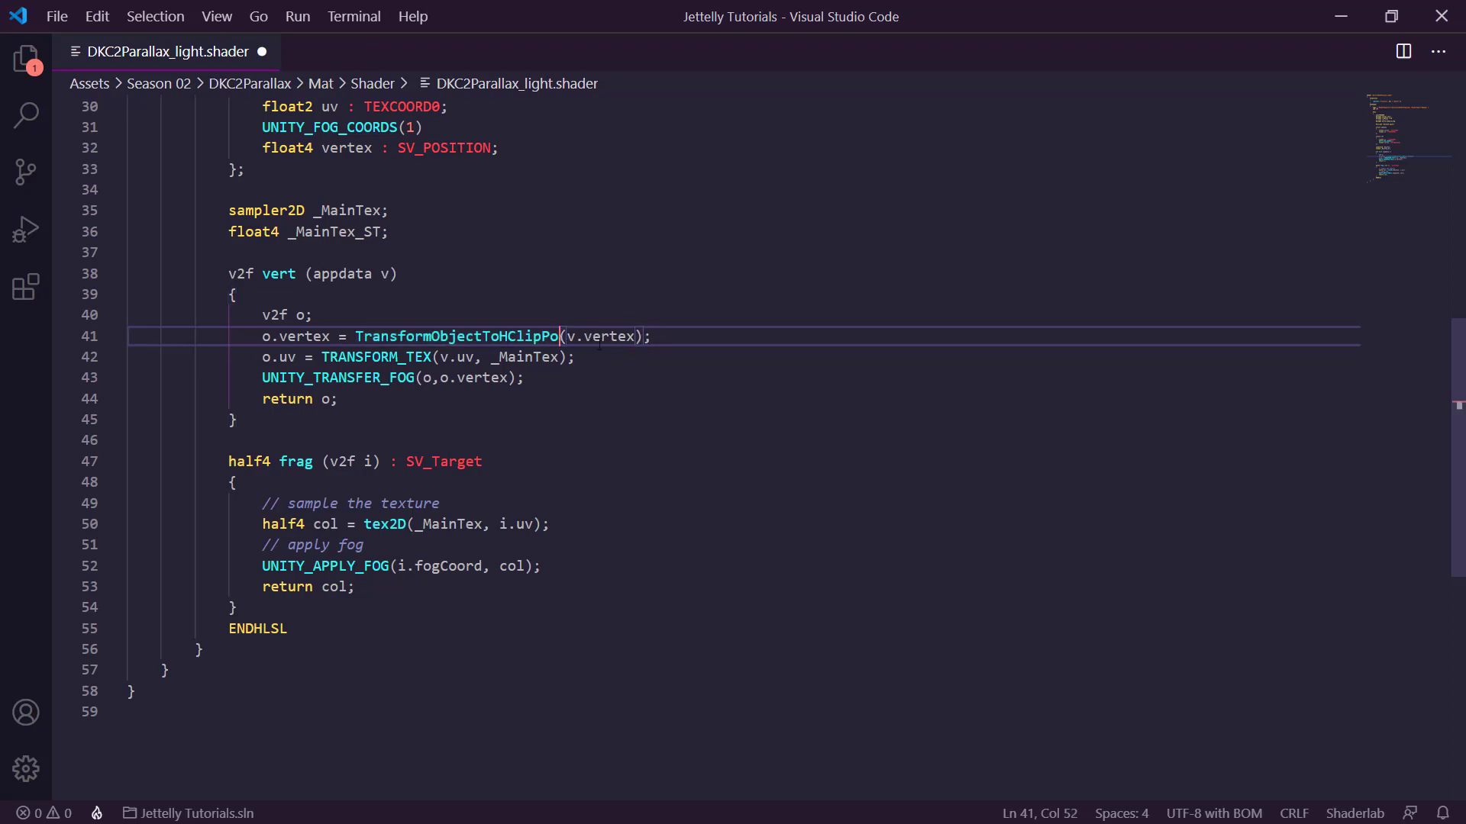
key(BackSpace)
key(BackSpace)
key(BackSpace)
text(p)
click(662, 334)
scroll(672, 350, up, 3)
scroll(683, 362, up, 6)
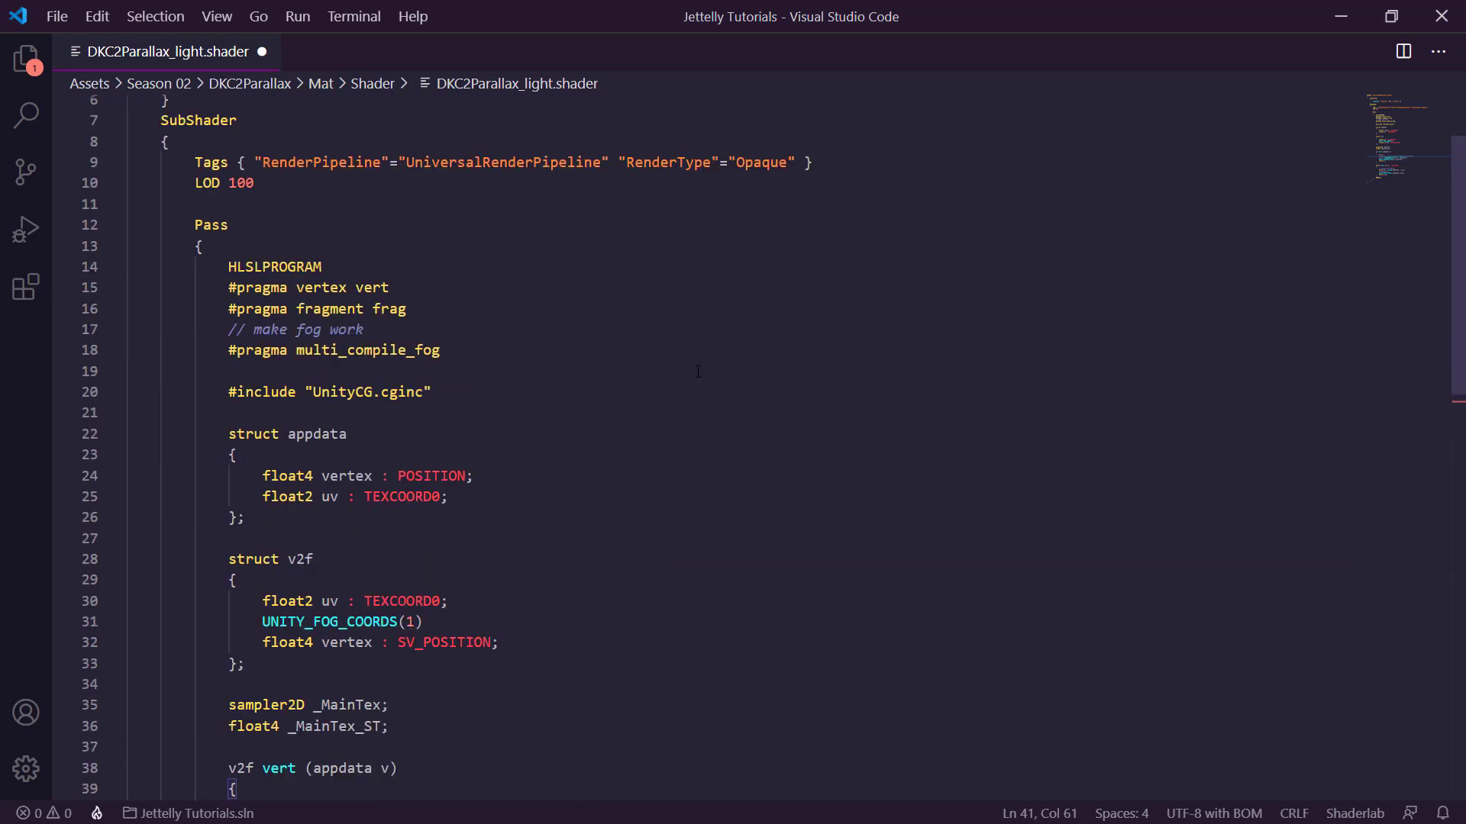
scroll(693, 377, up, 1)
scroll(519, 428, down, 1)
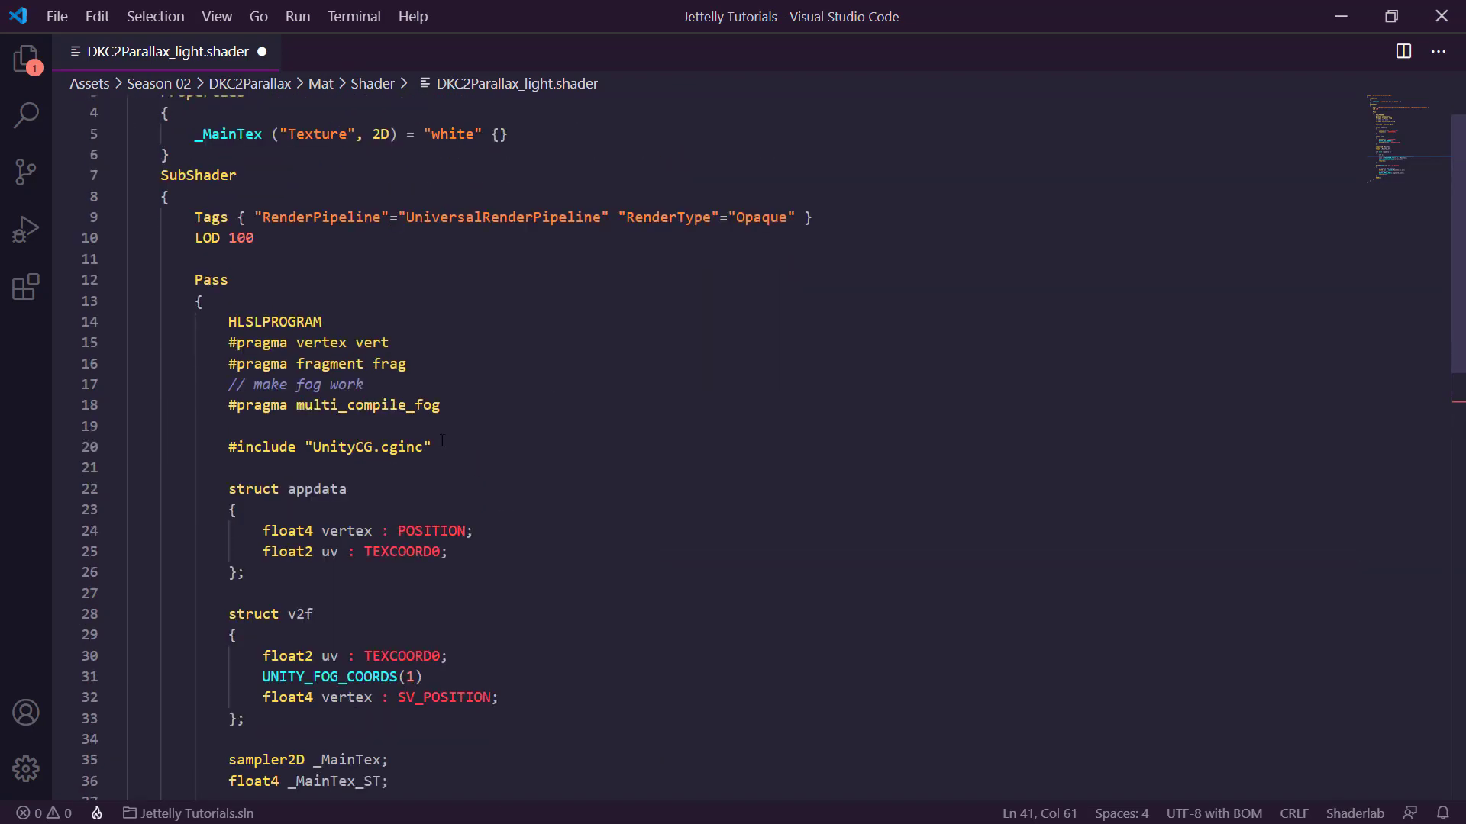
drag(442, 443, 305, 448)
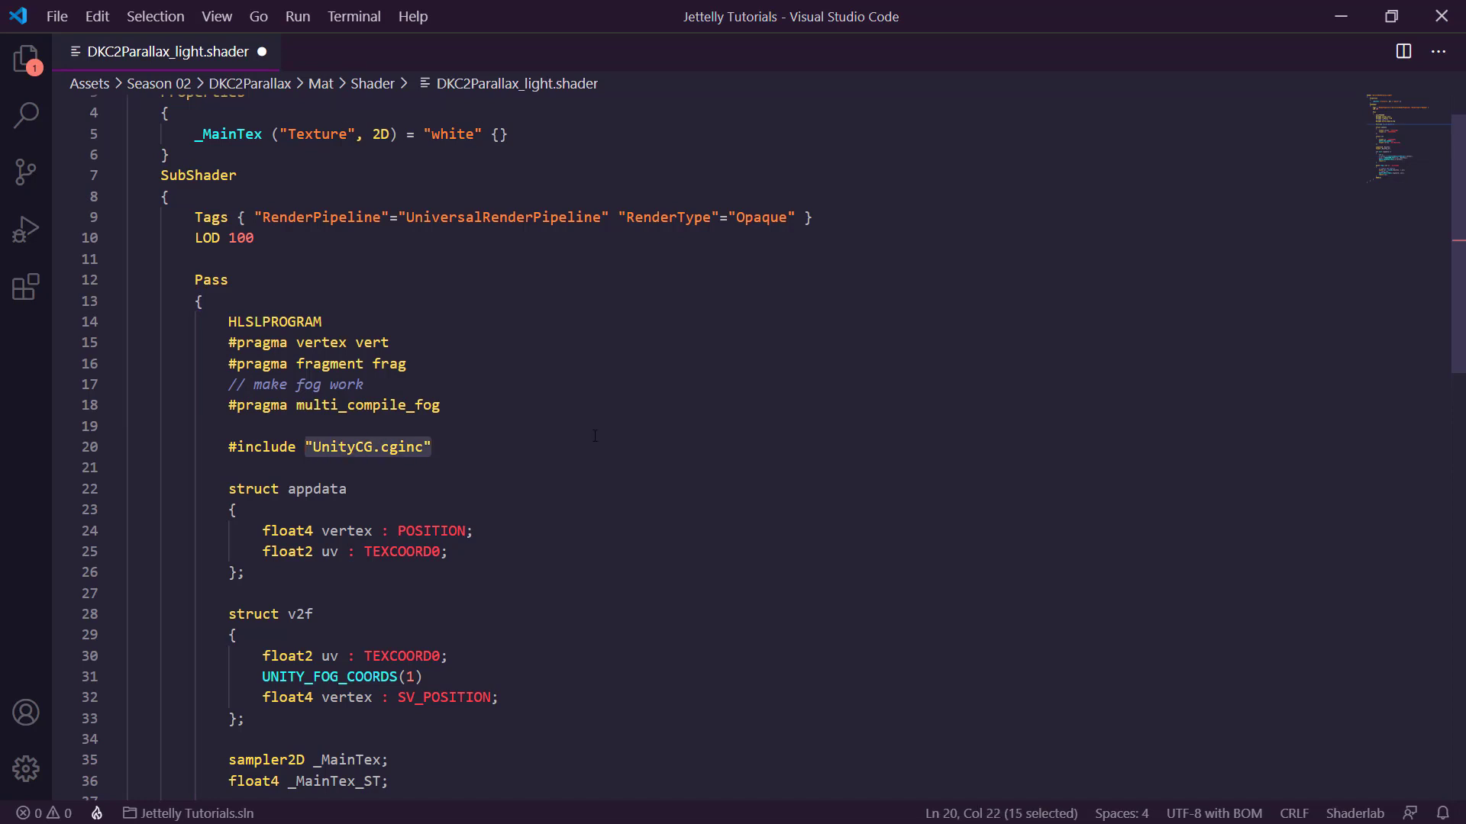
text("Packages/com.unity.render-pipelines.universal/ShaderLibrary/Core.hlsl")
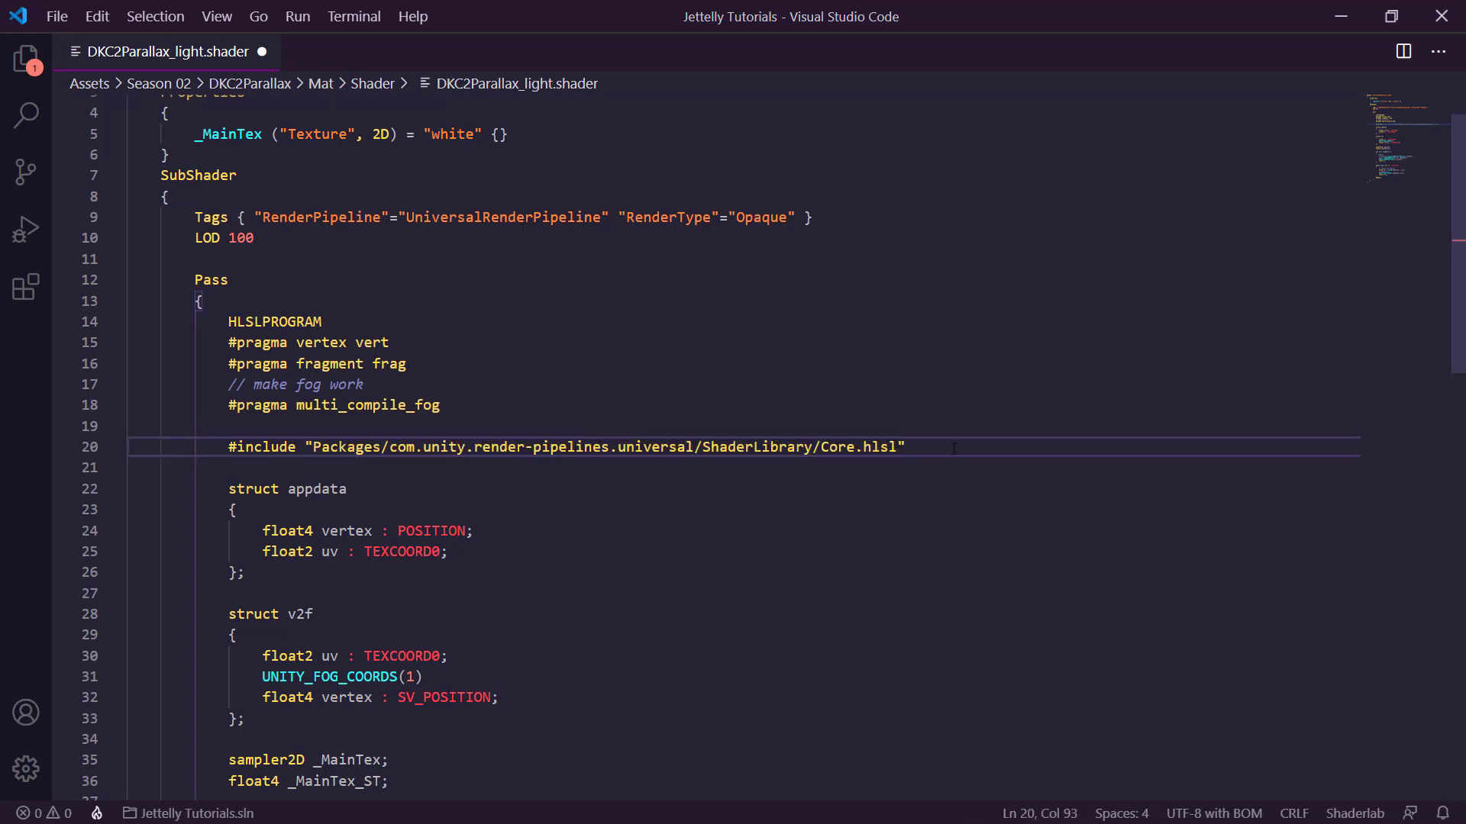
key(ctrl+s)
drag(447, 407, 495, 344)
key(BackSpace)
scroll(471, 360, down, 5)
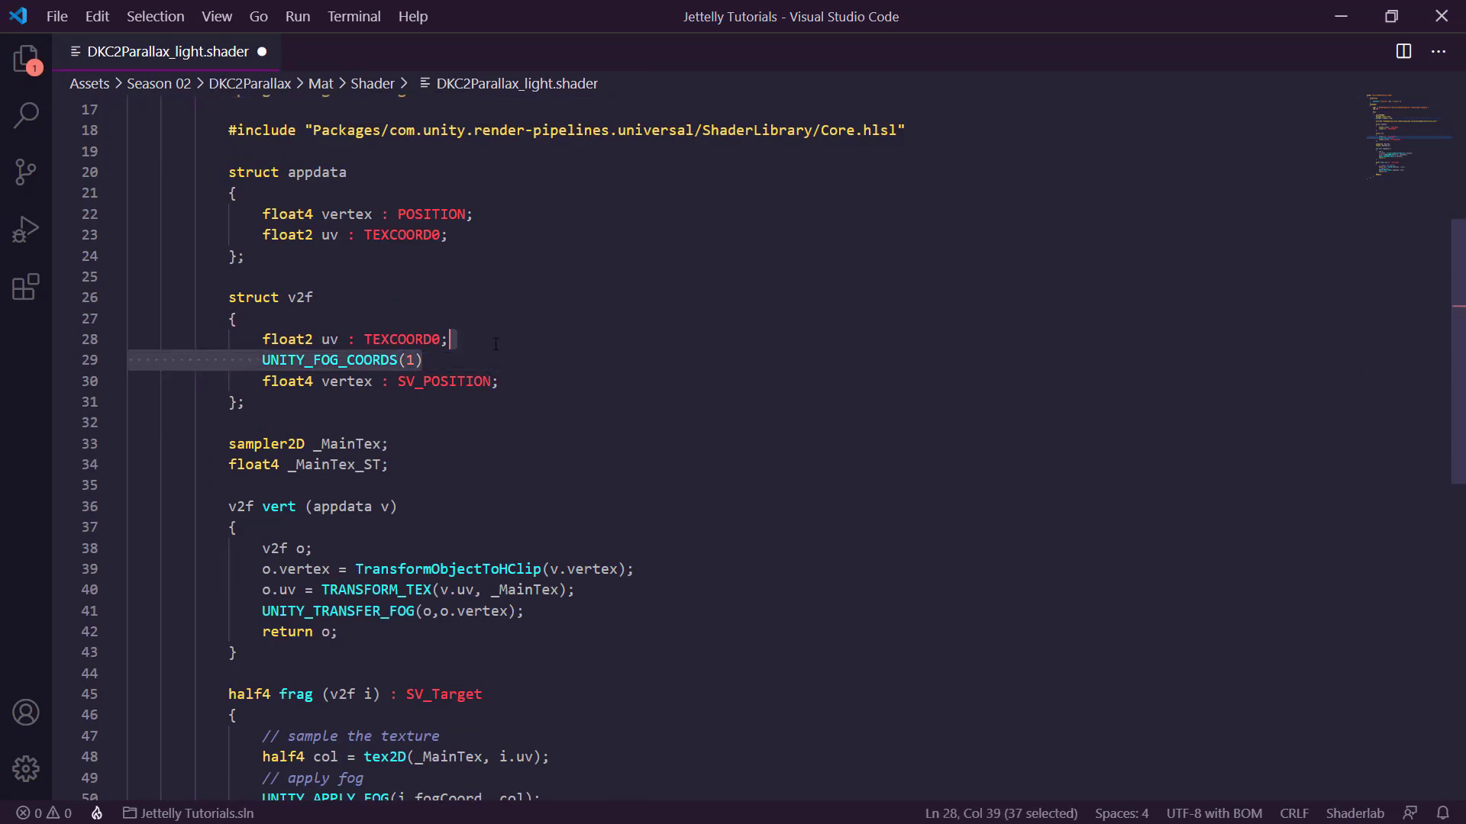
key(BackSpace)
scroll(495, 344, down, 3)
drag(534, 425, 612, 406)
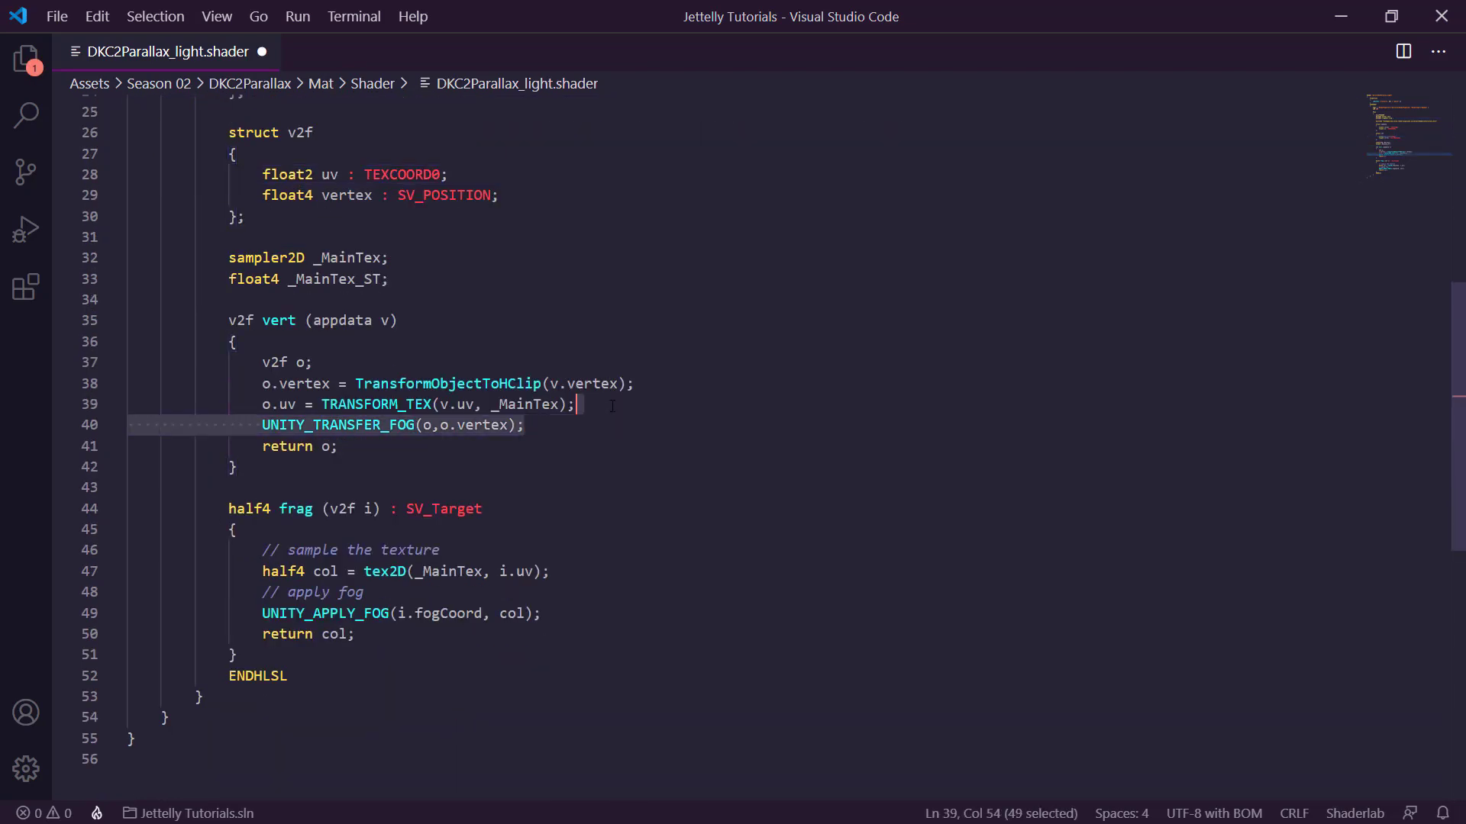
key(BackSpace)
scroll(612, 406, down, 2)
drag(544, 483, 599, 439)
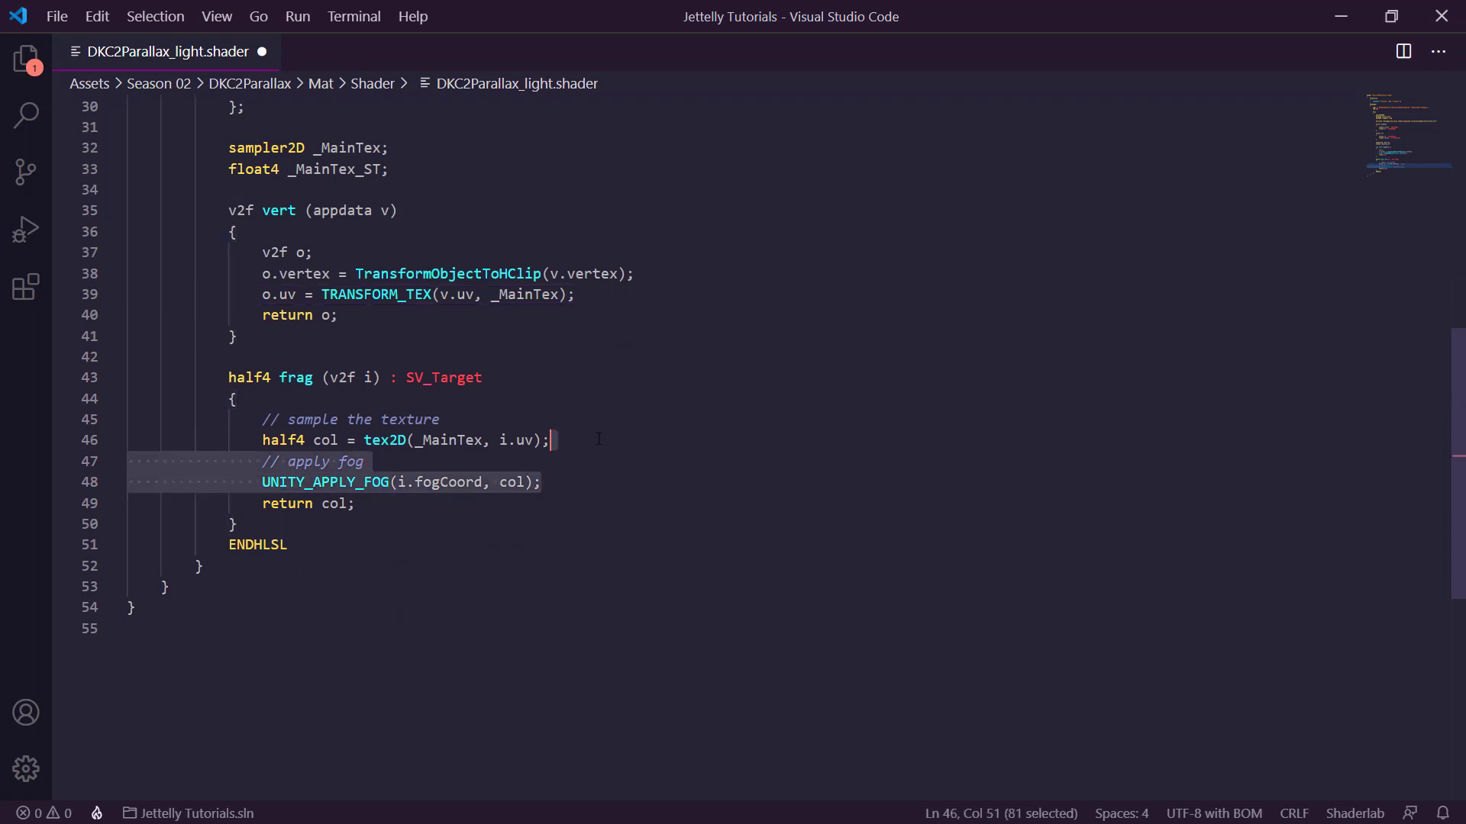
key(BackSpace)
drag(441, 419, 262, 419)
key(BackSpace)
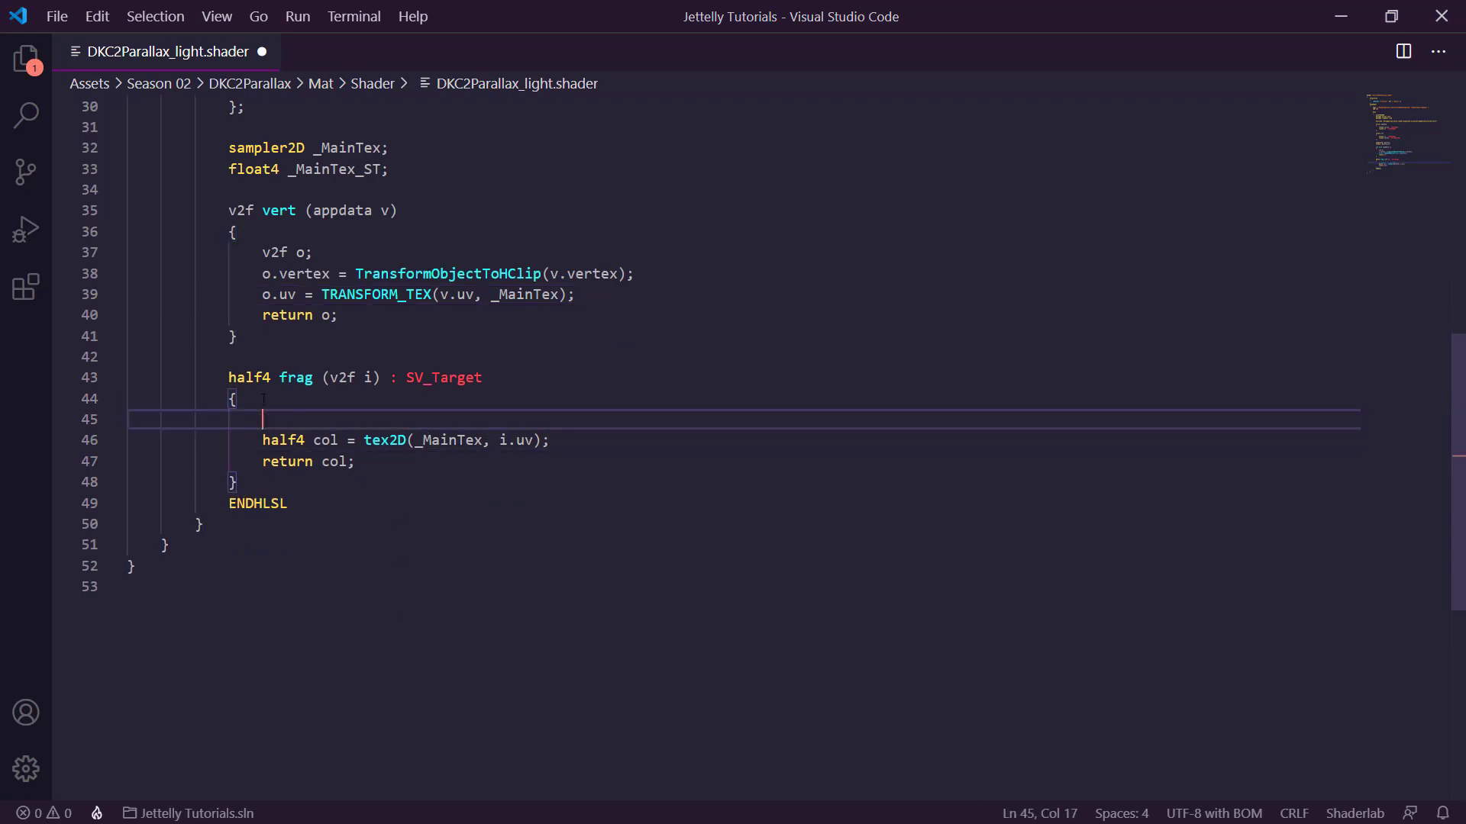
key(BackSpace)
key(BackSpace)
key(BackSpace)
key(ctrl+s)
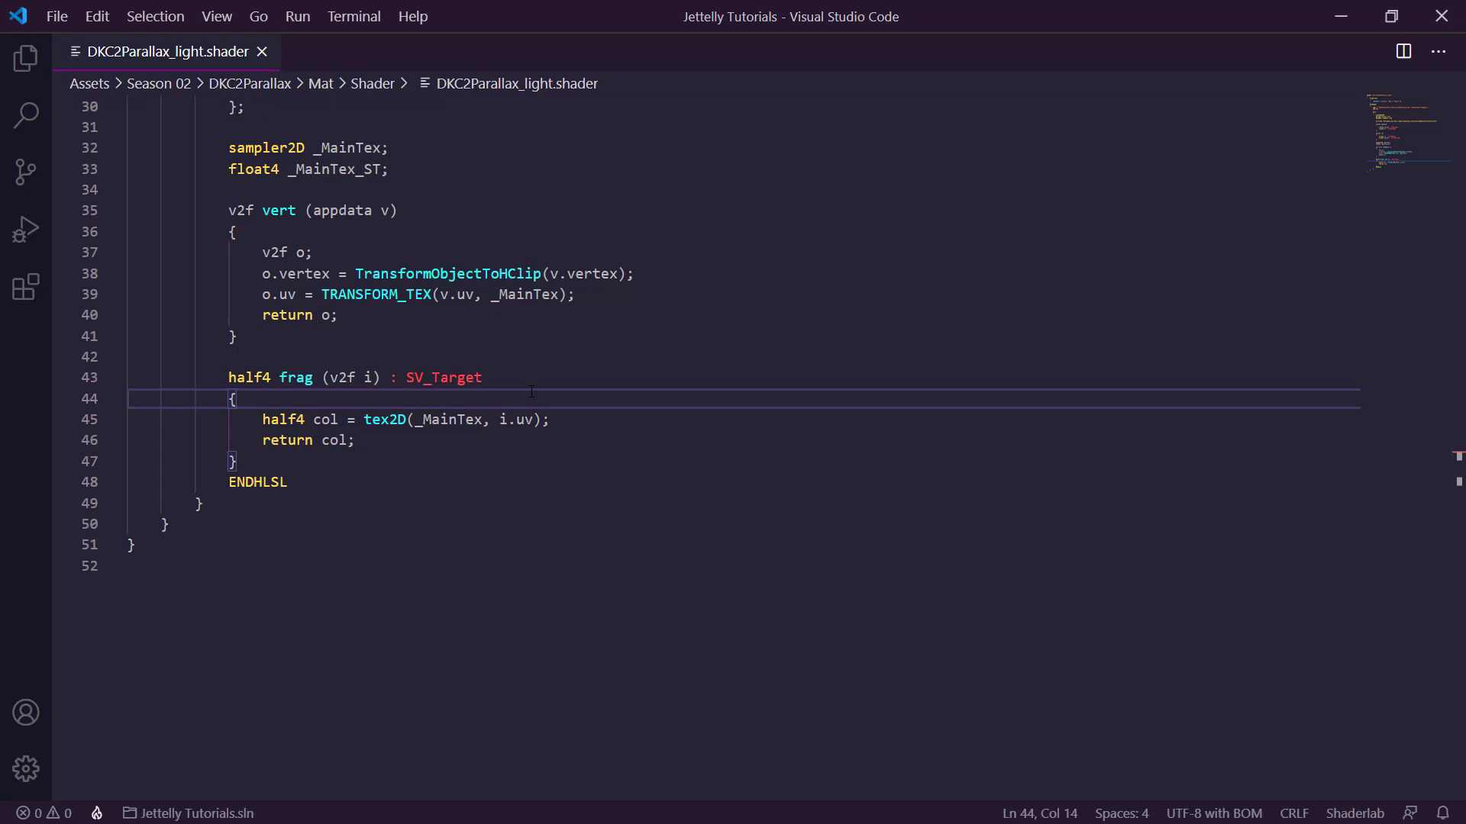
scroll(532, 392, up, 1)
After _MainTex_ST, start a half4 matrixPos() function declaring half4x4 _matrix = half4x4( );.
scroll(496, 391, up, 3)
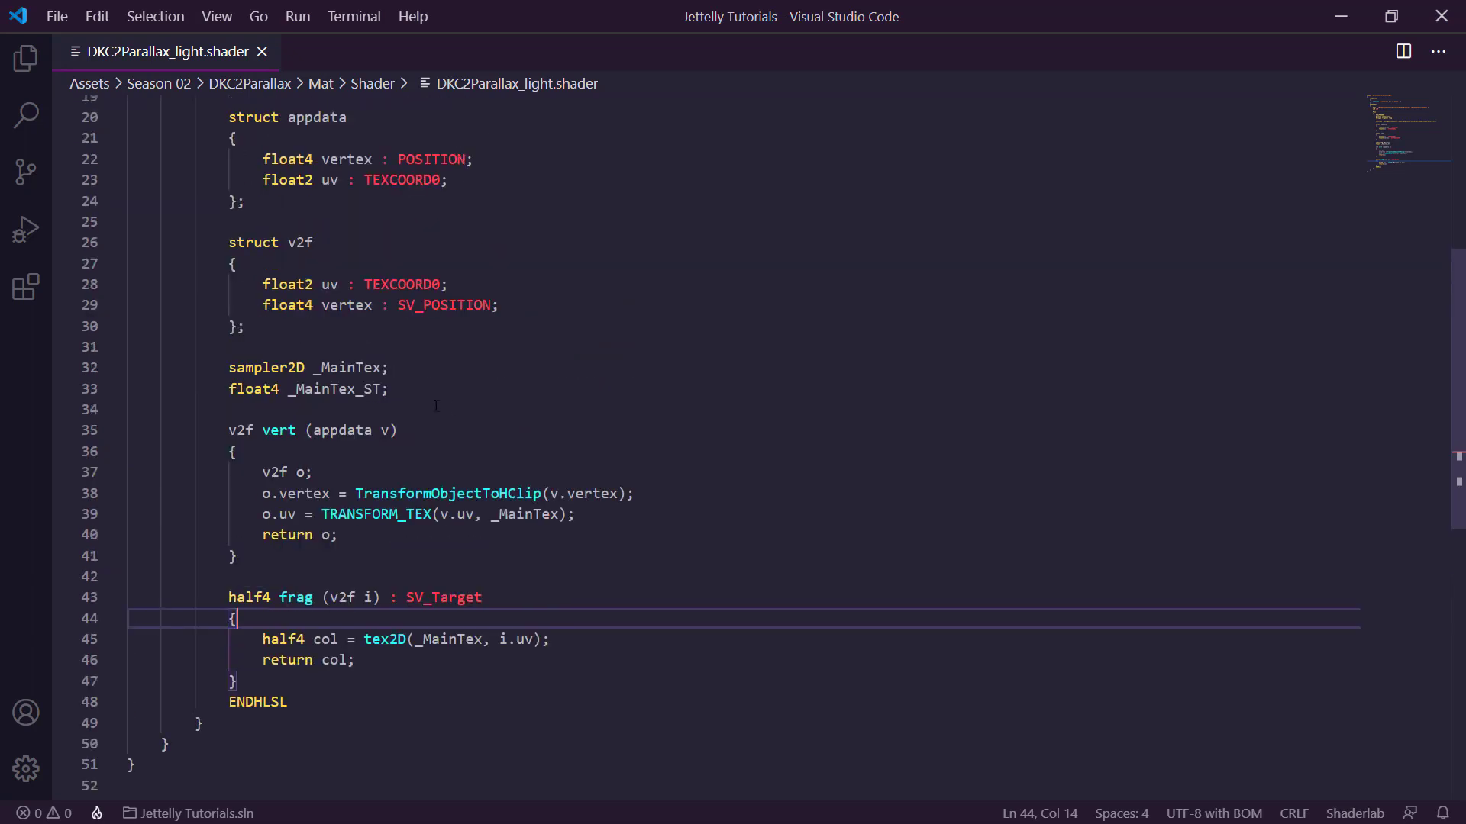
click(418, 389)
key(Return)
key(Return)
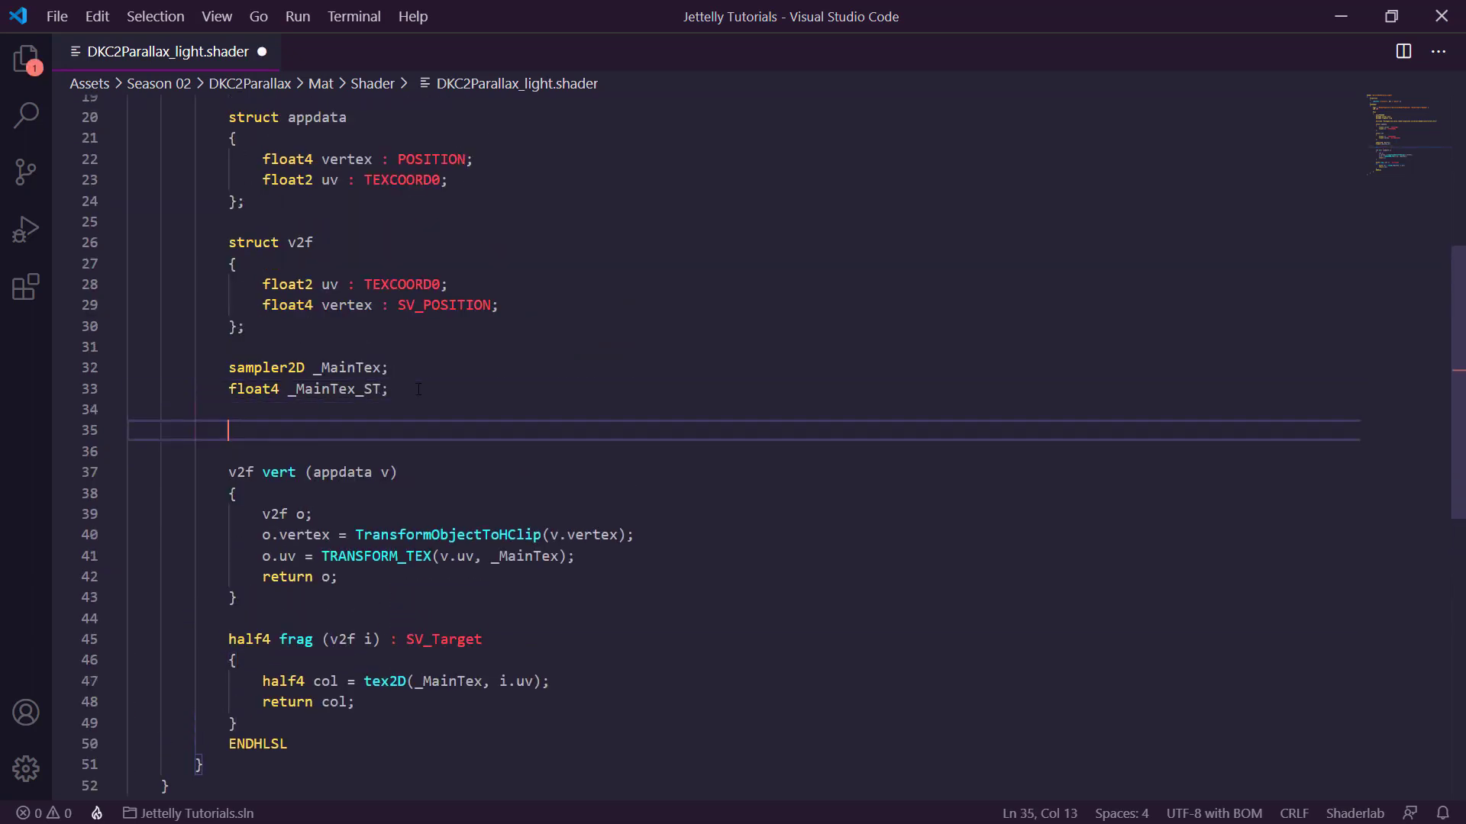
text(half4)
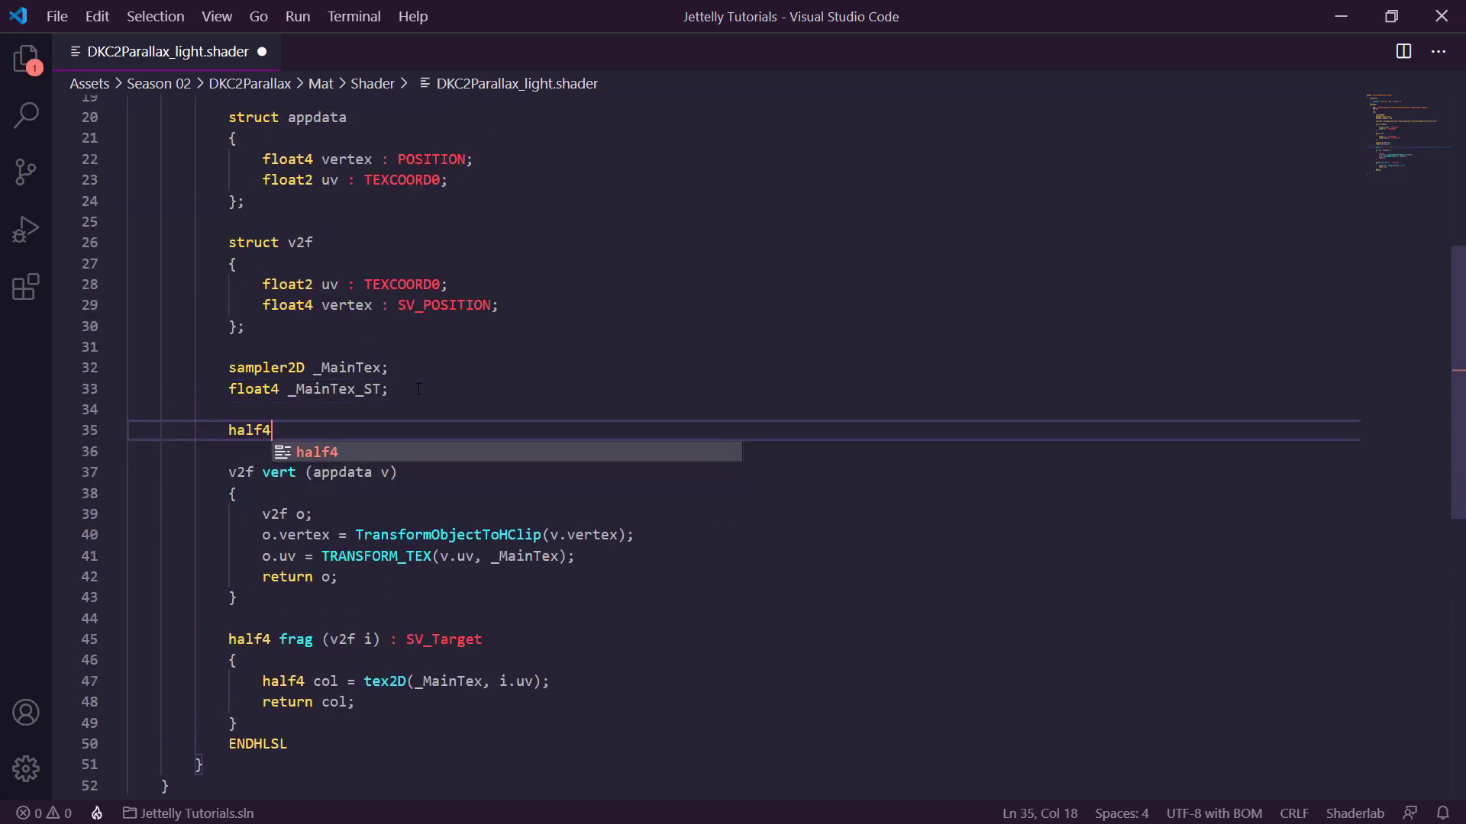
text( matri)
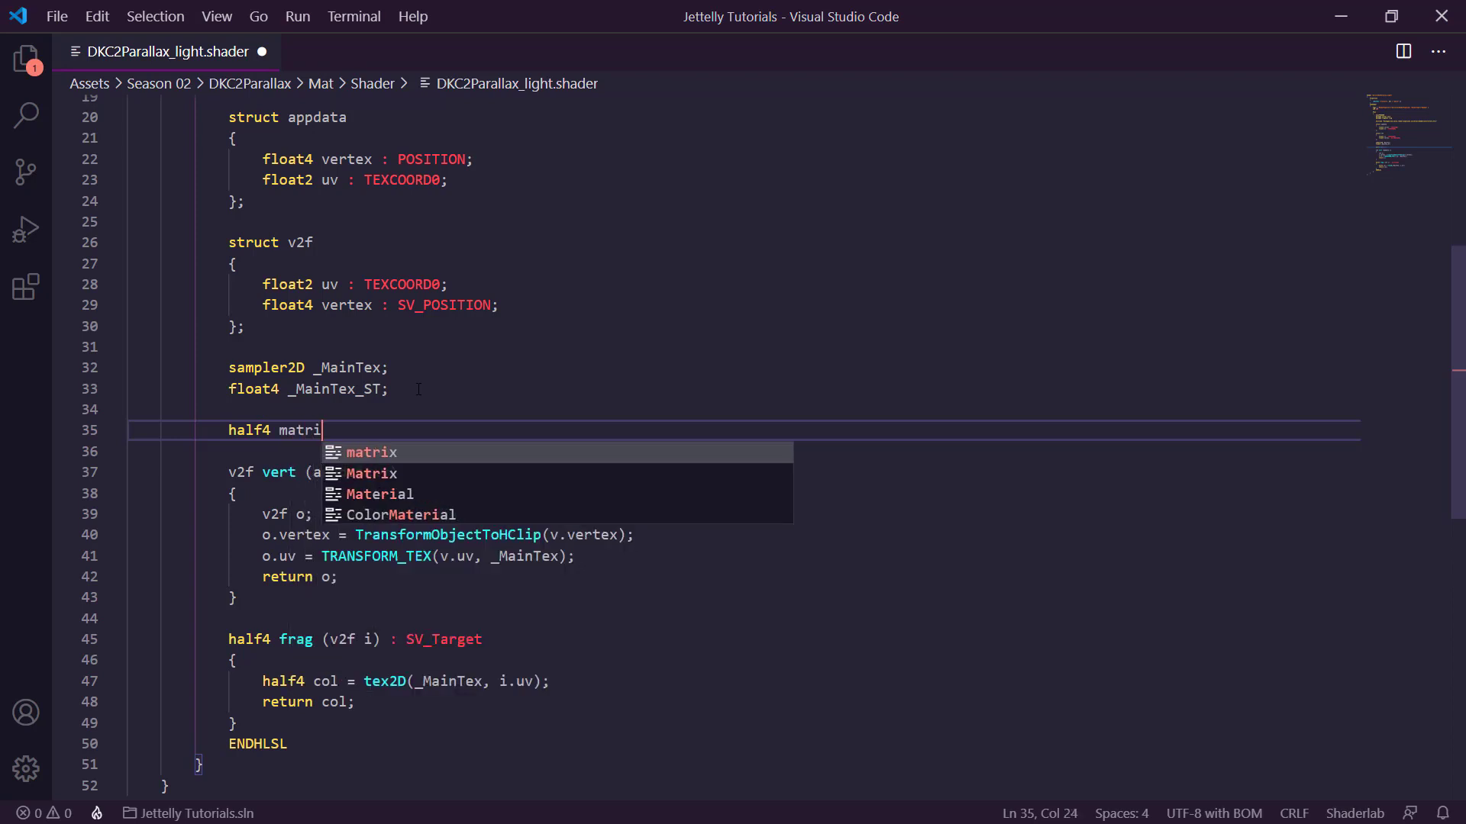
text(xPos()
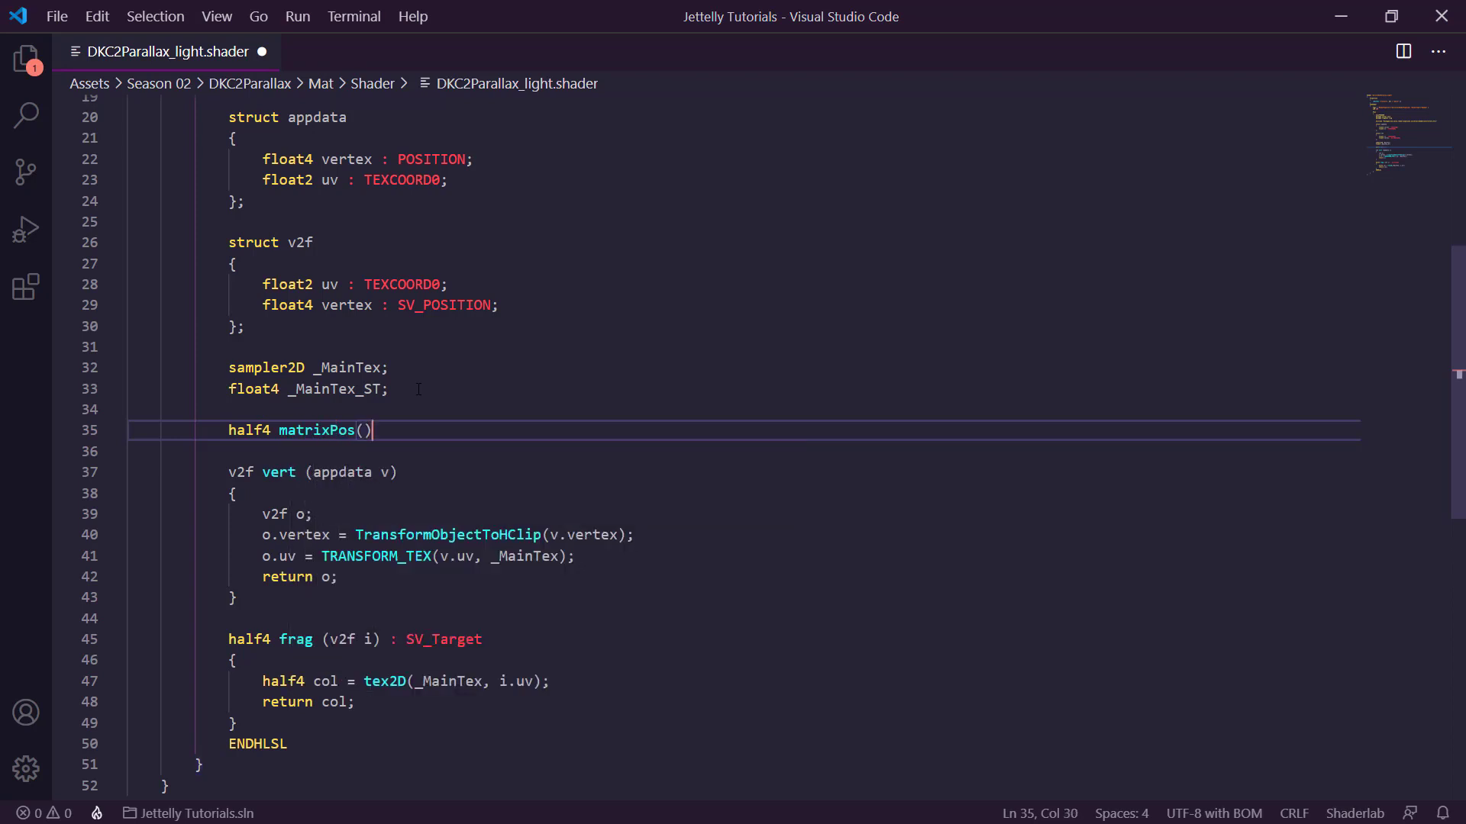
text())
key(Return)
text({)
key(Return)
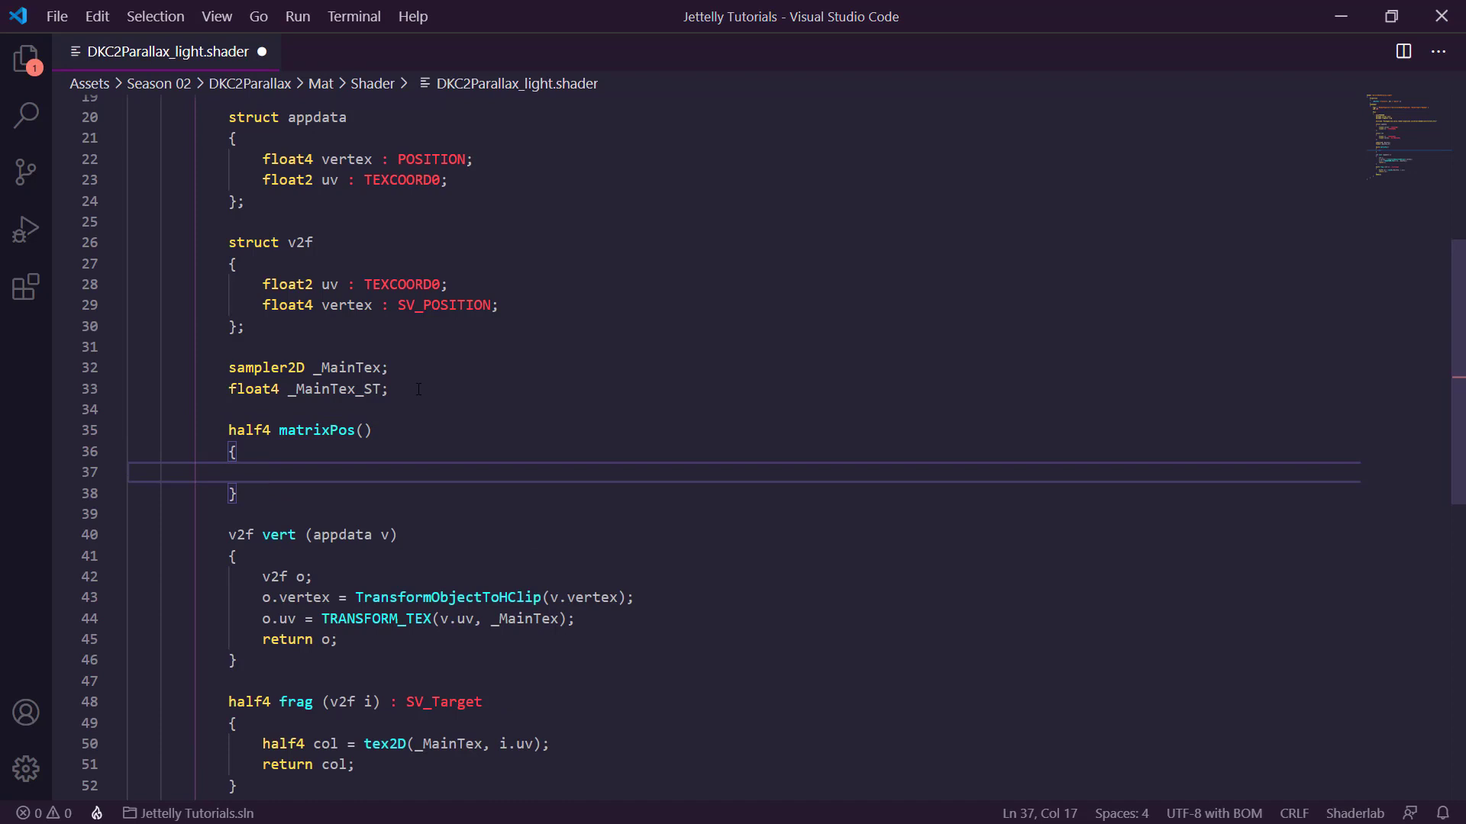
text(hal)
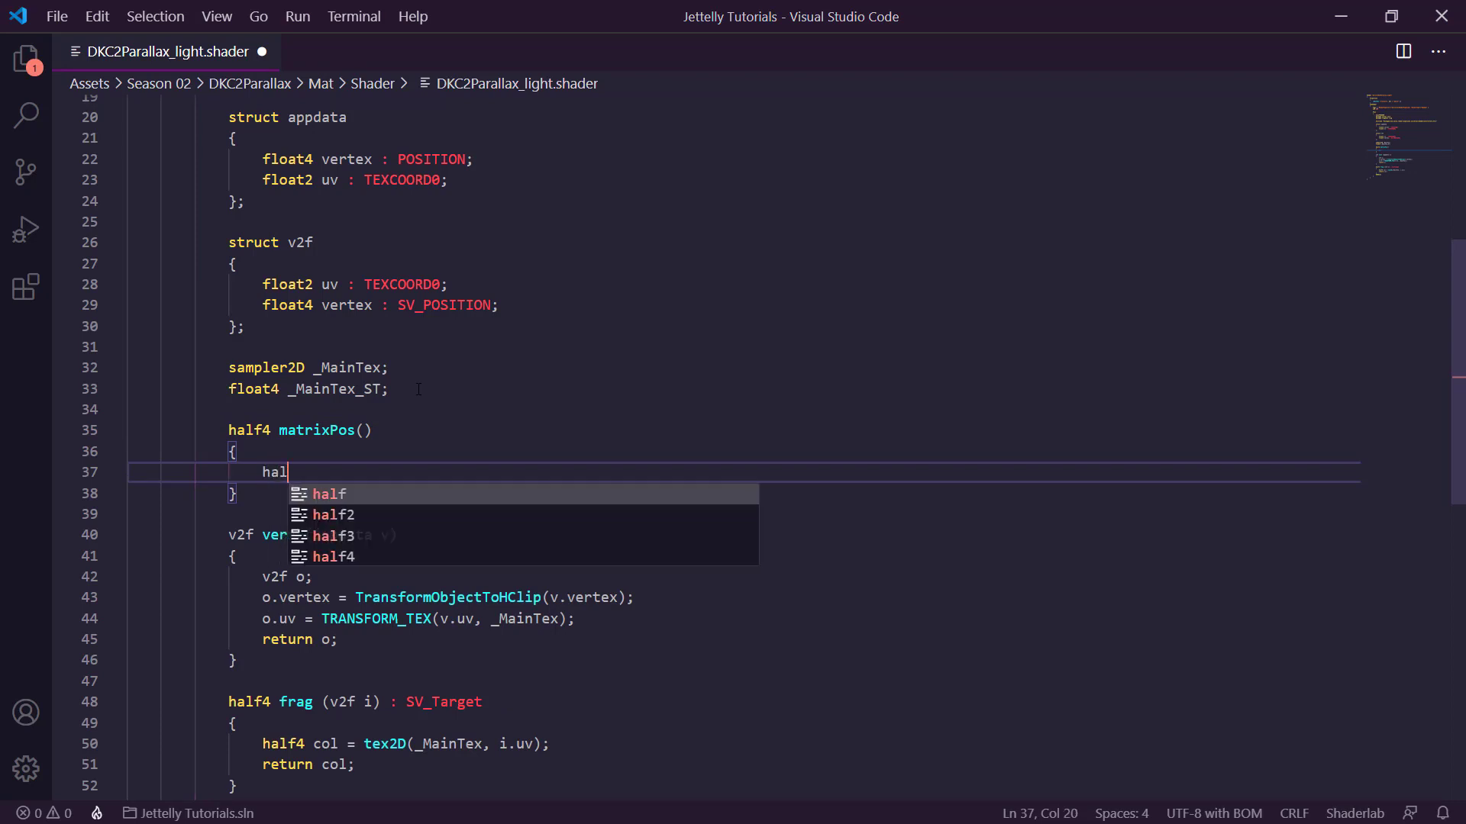
text(f4x4 )
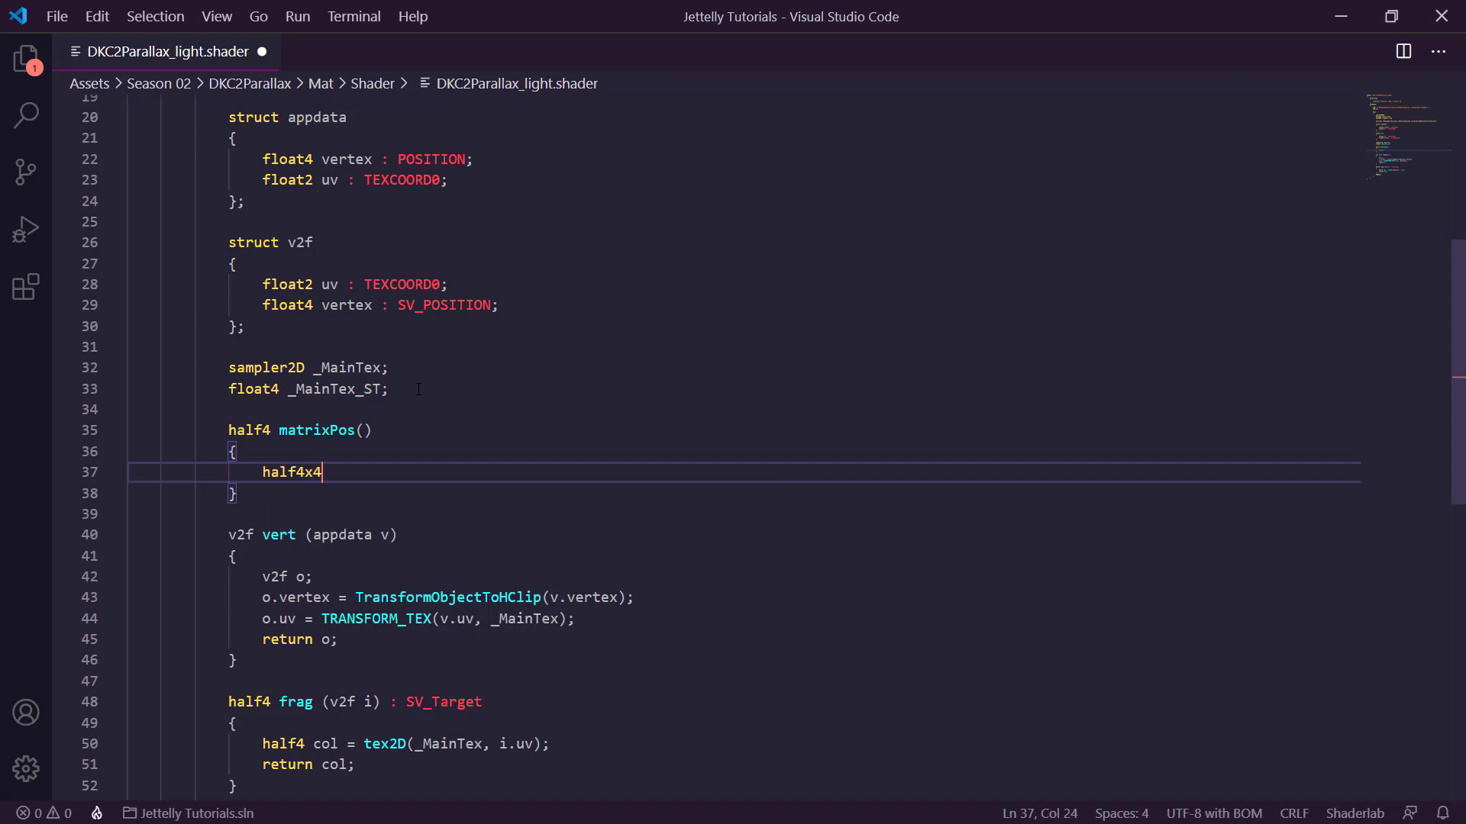
text(_matri)
text(x = ha)
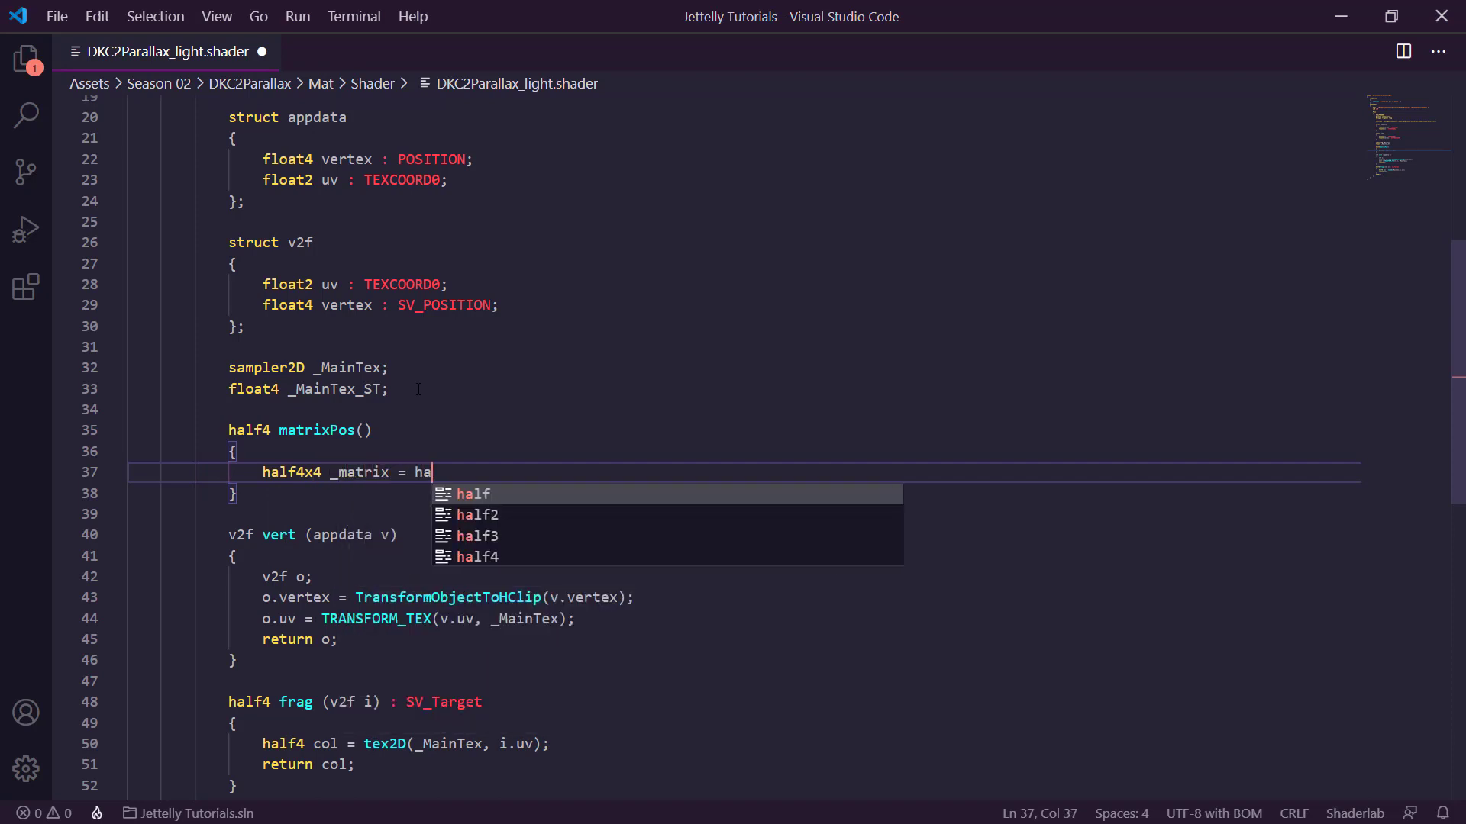
text(lf4)
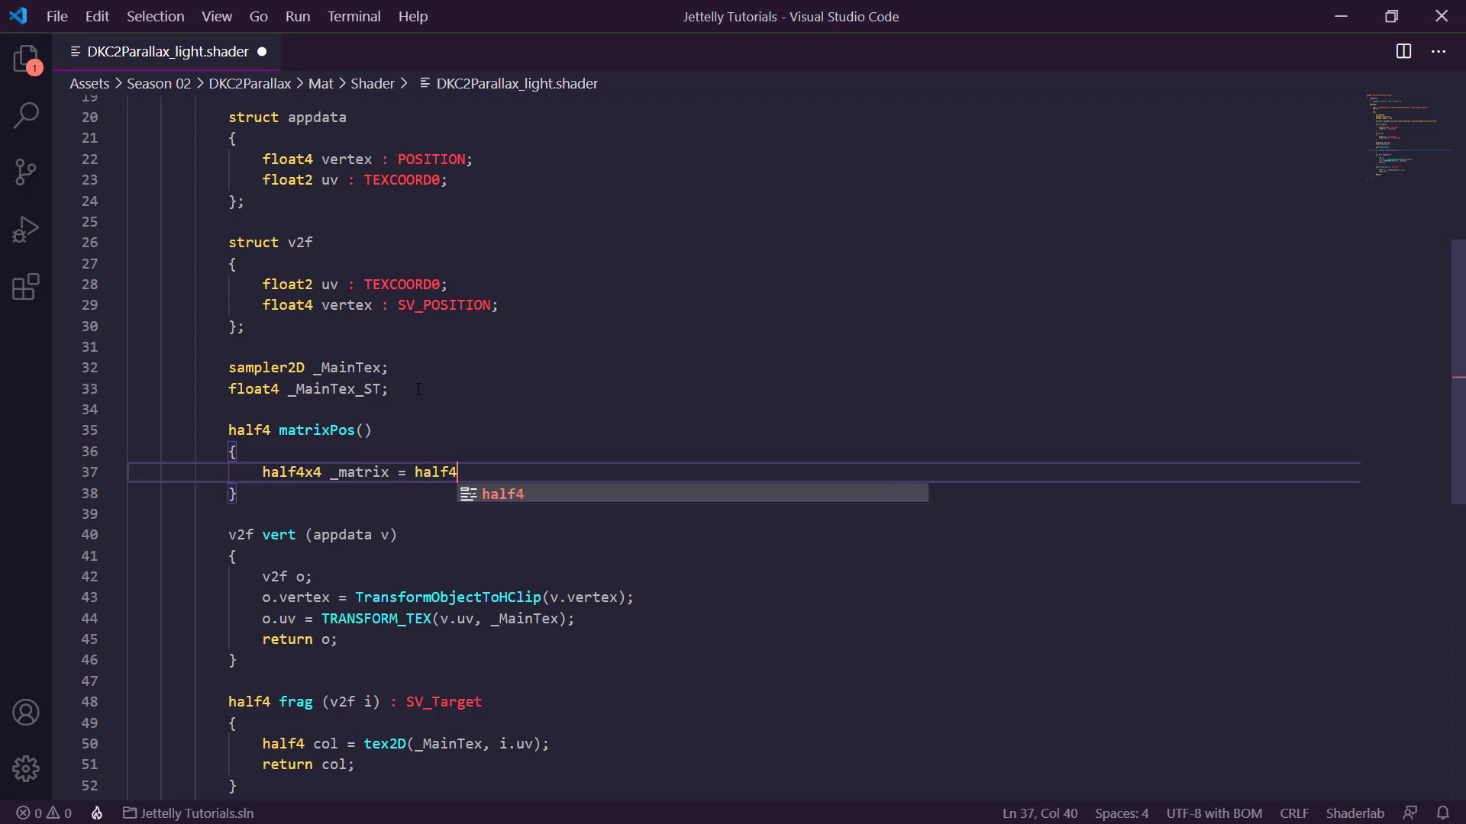
text(x4)
key(Return)
text(()
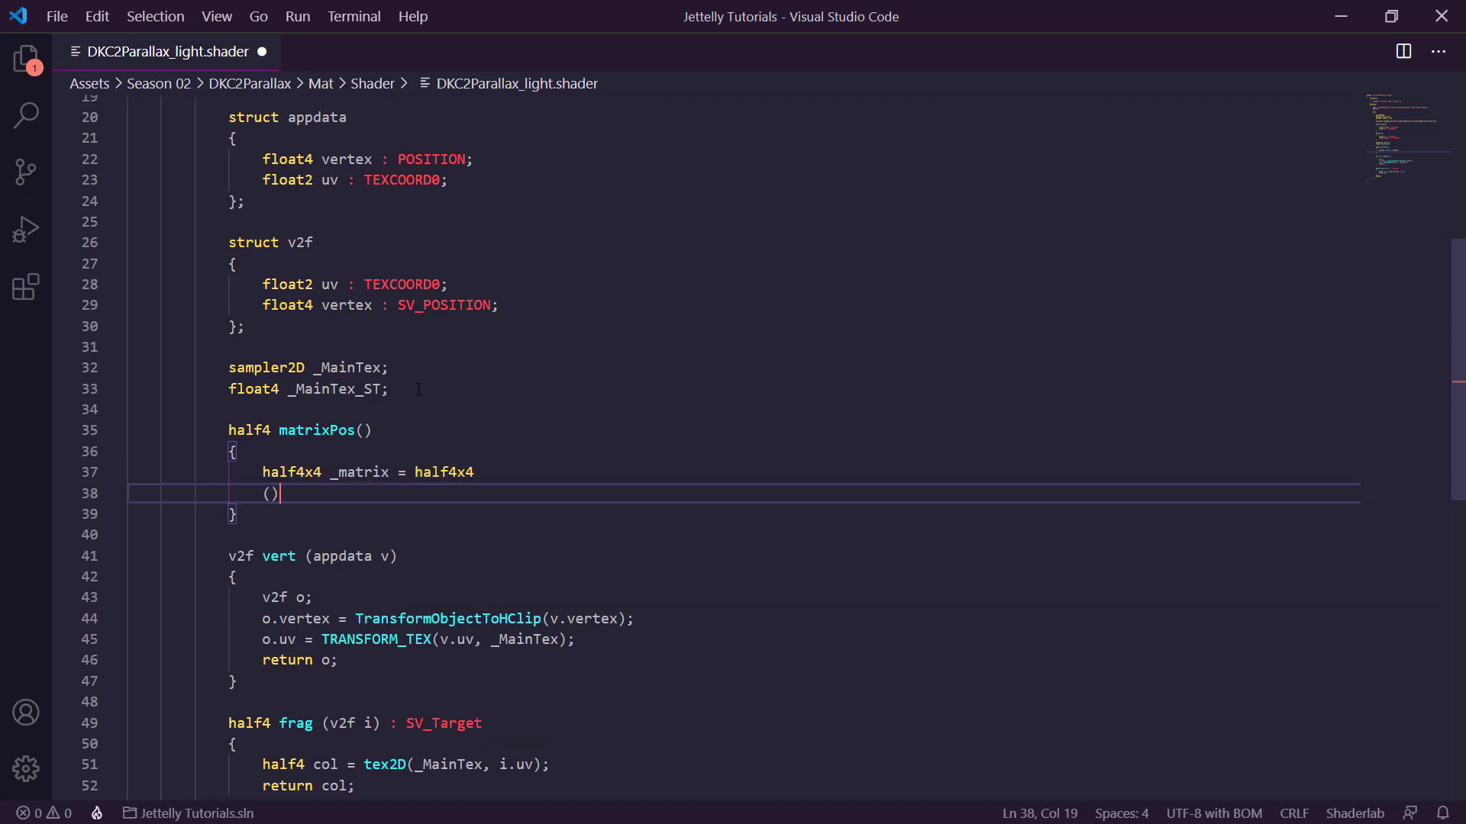
key(Return)
key(Down)
text(;)
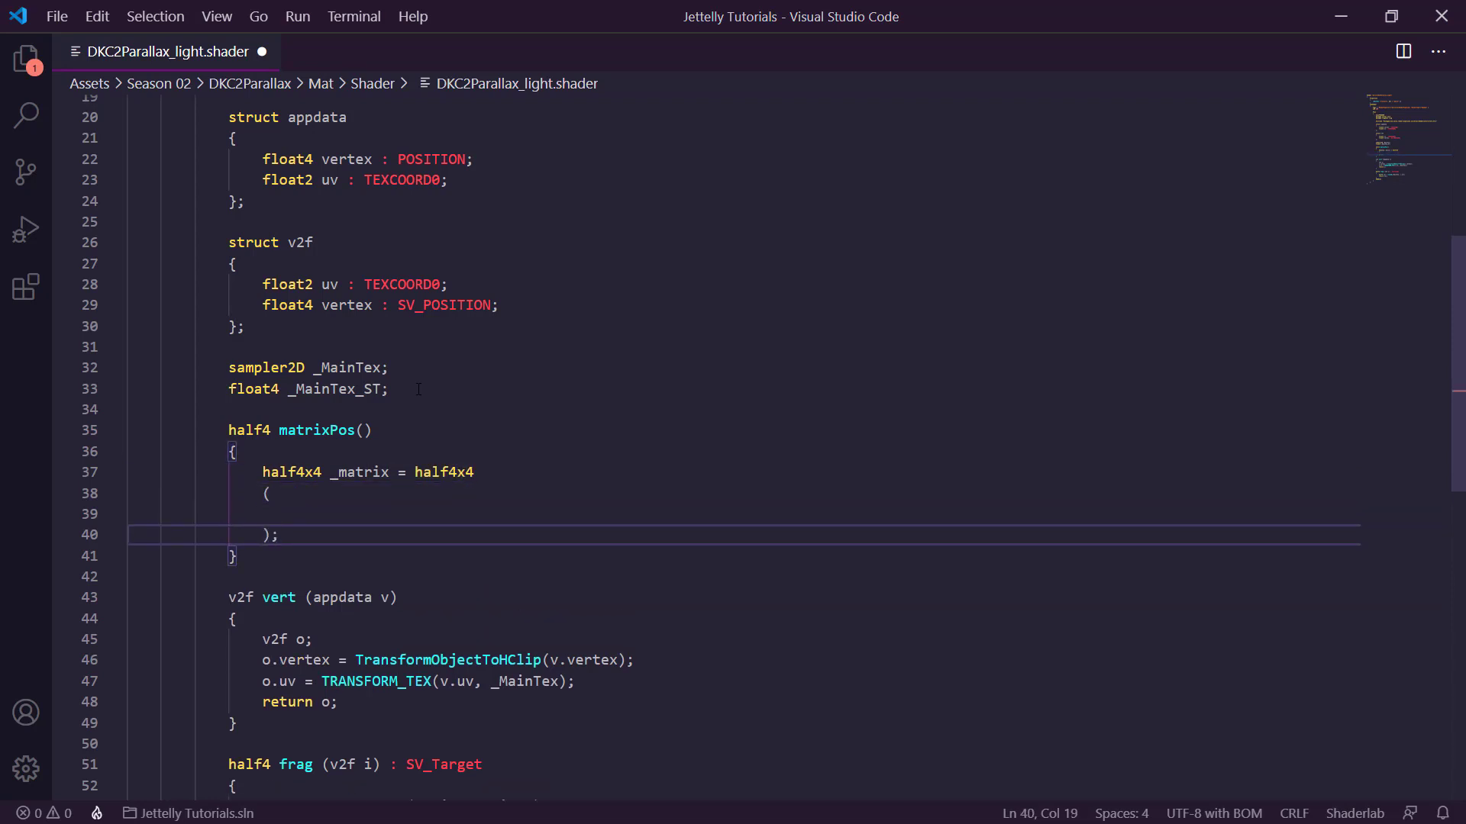
key(Up)
Fill the _matrix constructor with rows 1,0,0,0 / 0,1,0,0 / 0,0,1,0 / 0,0,0,0.
text(1, 0)
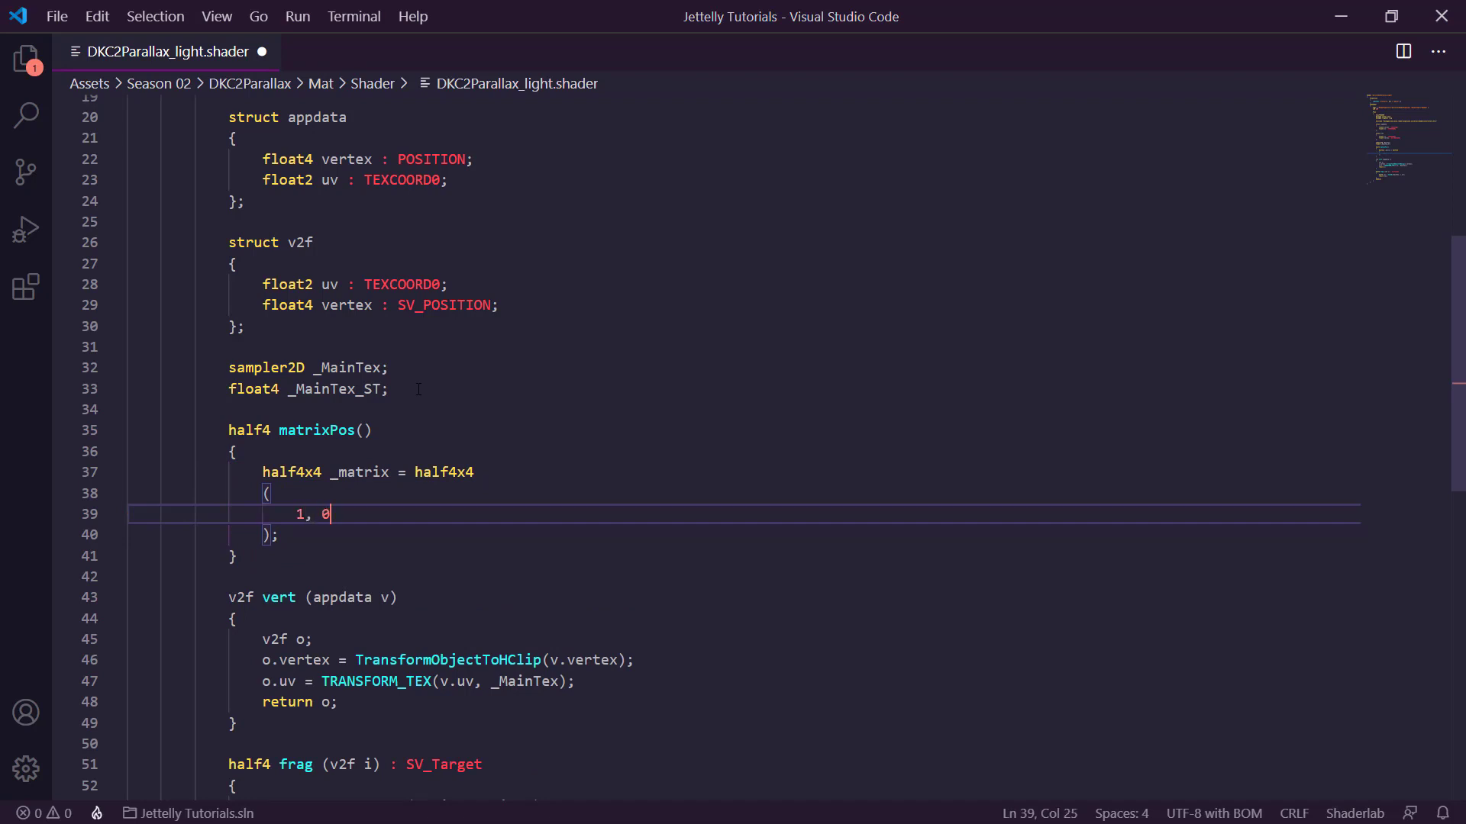
text(, 0, 0,)
key(Return)
text(0, 1)
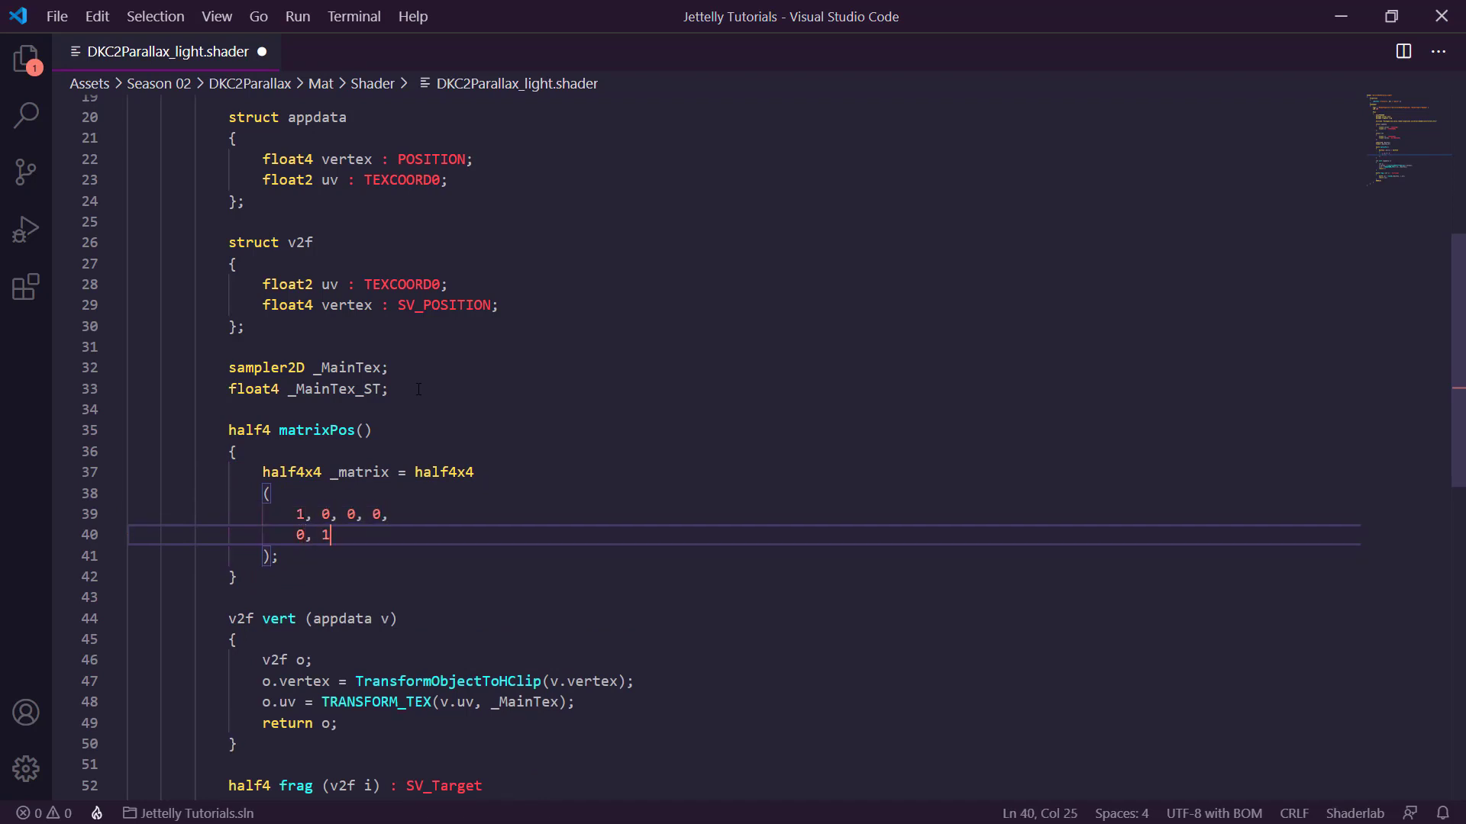
text(, 0, 0,)
key(Return)
text(0)
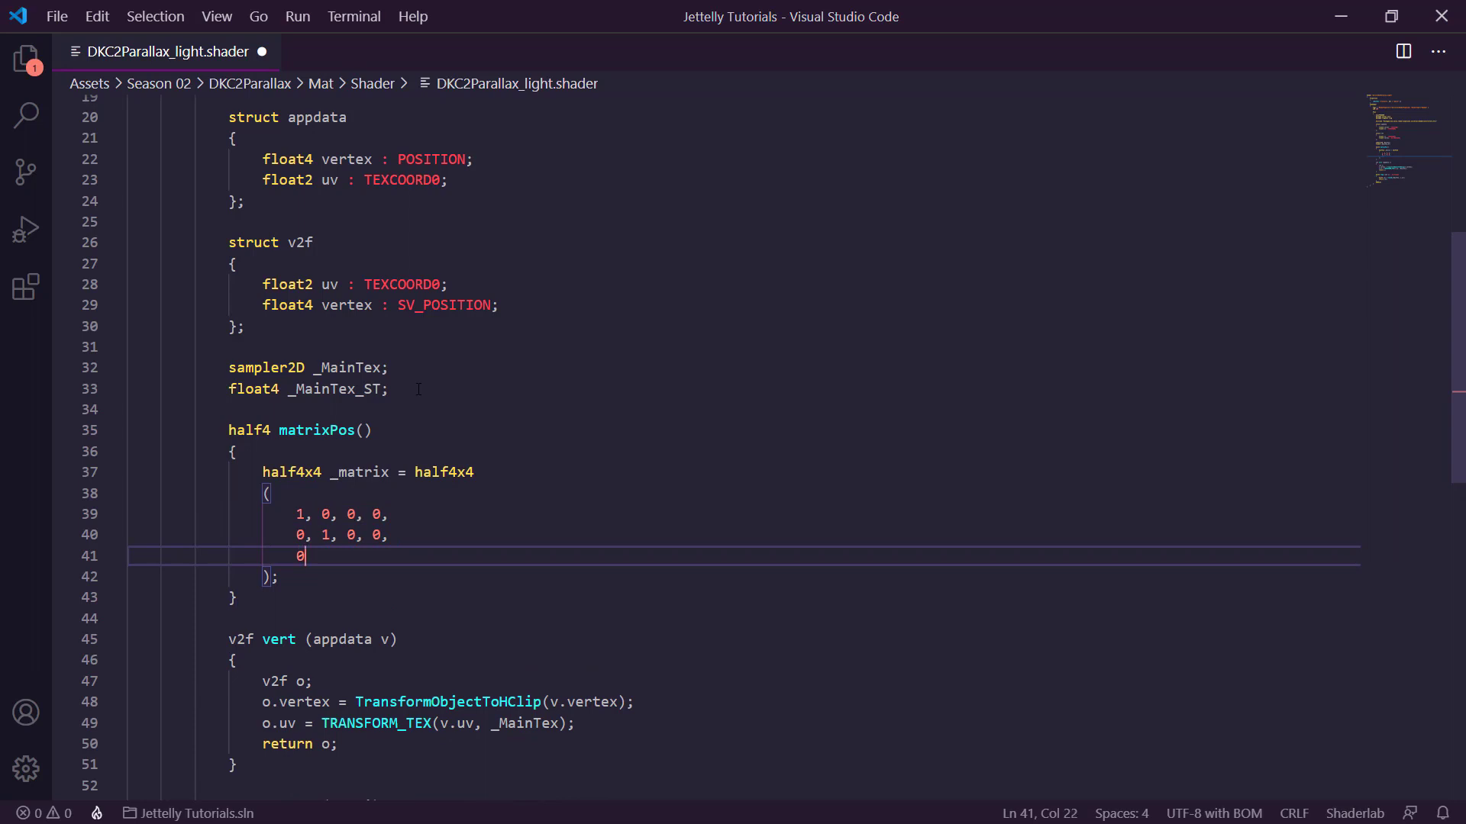
text(, 0, 1, 0,)
key(Return)
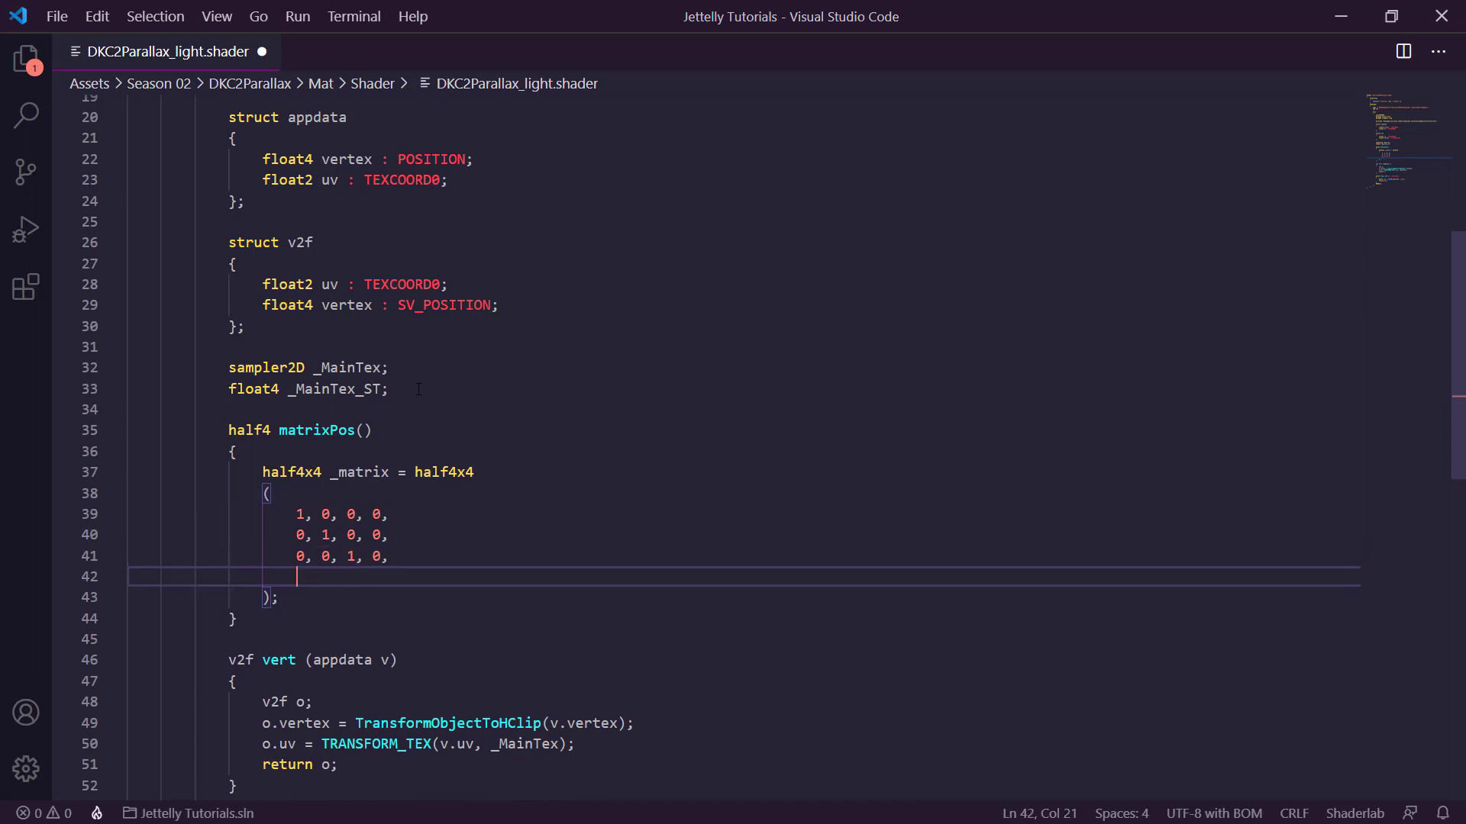
text(0, 0, 0, 0)
Give matrixPos a half4 vertexPos parameter, return mul(_matrix, vertexPos), and save.
click(372, 429)
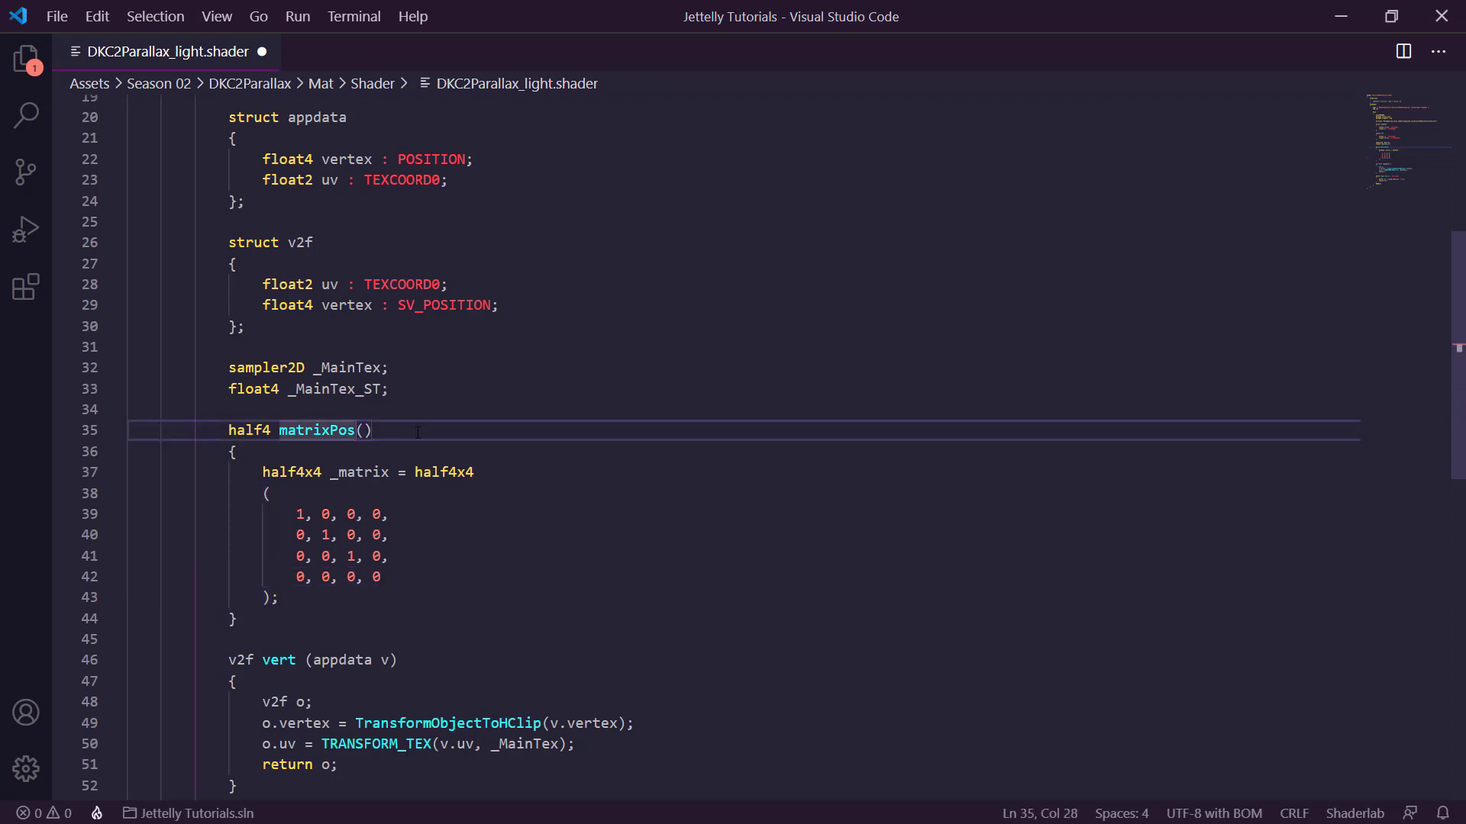
text(half4)
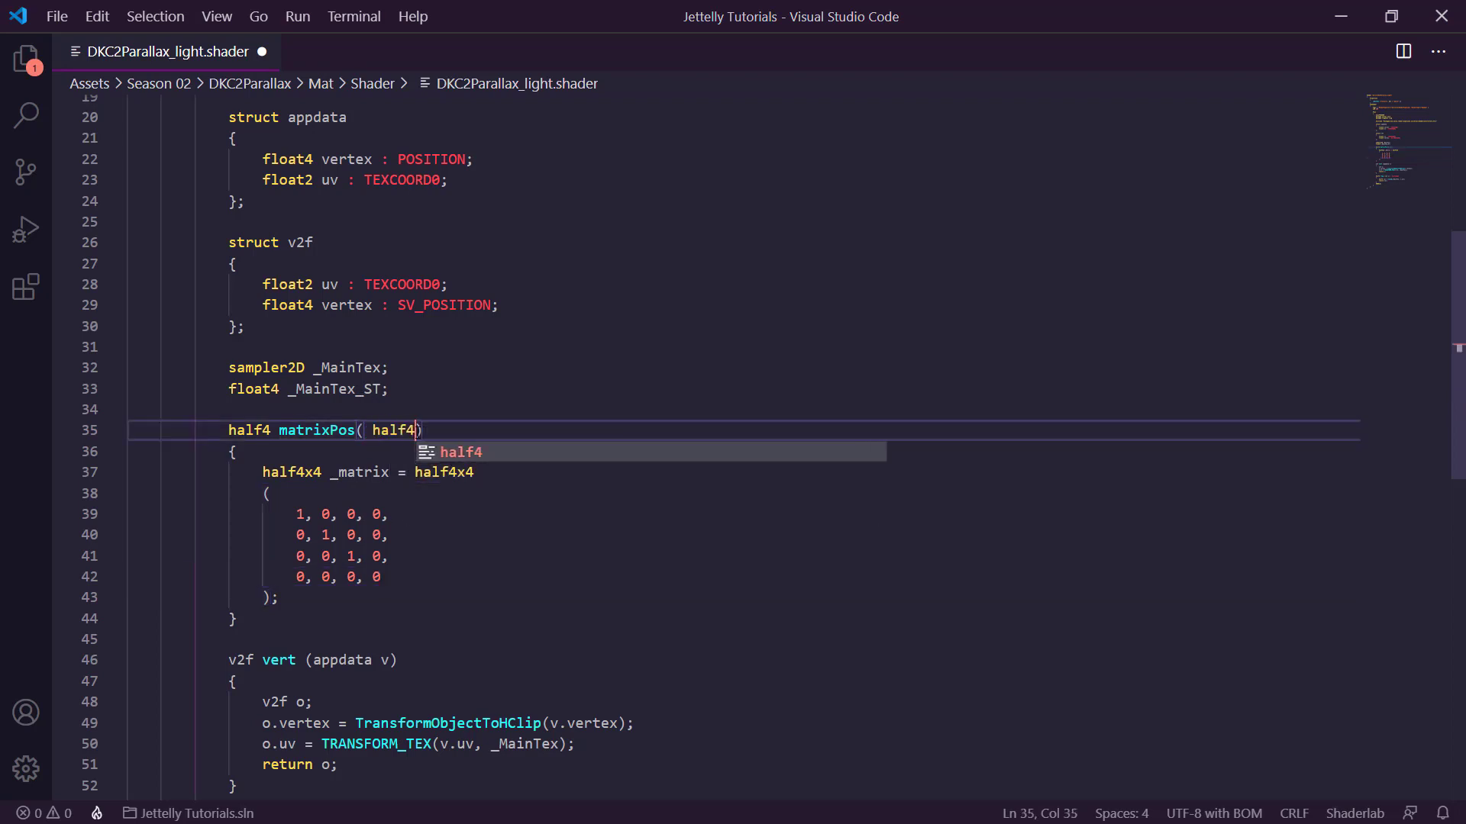
text( vertexPos)
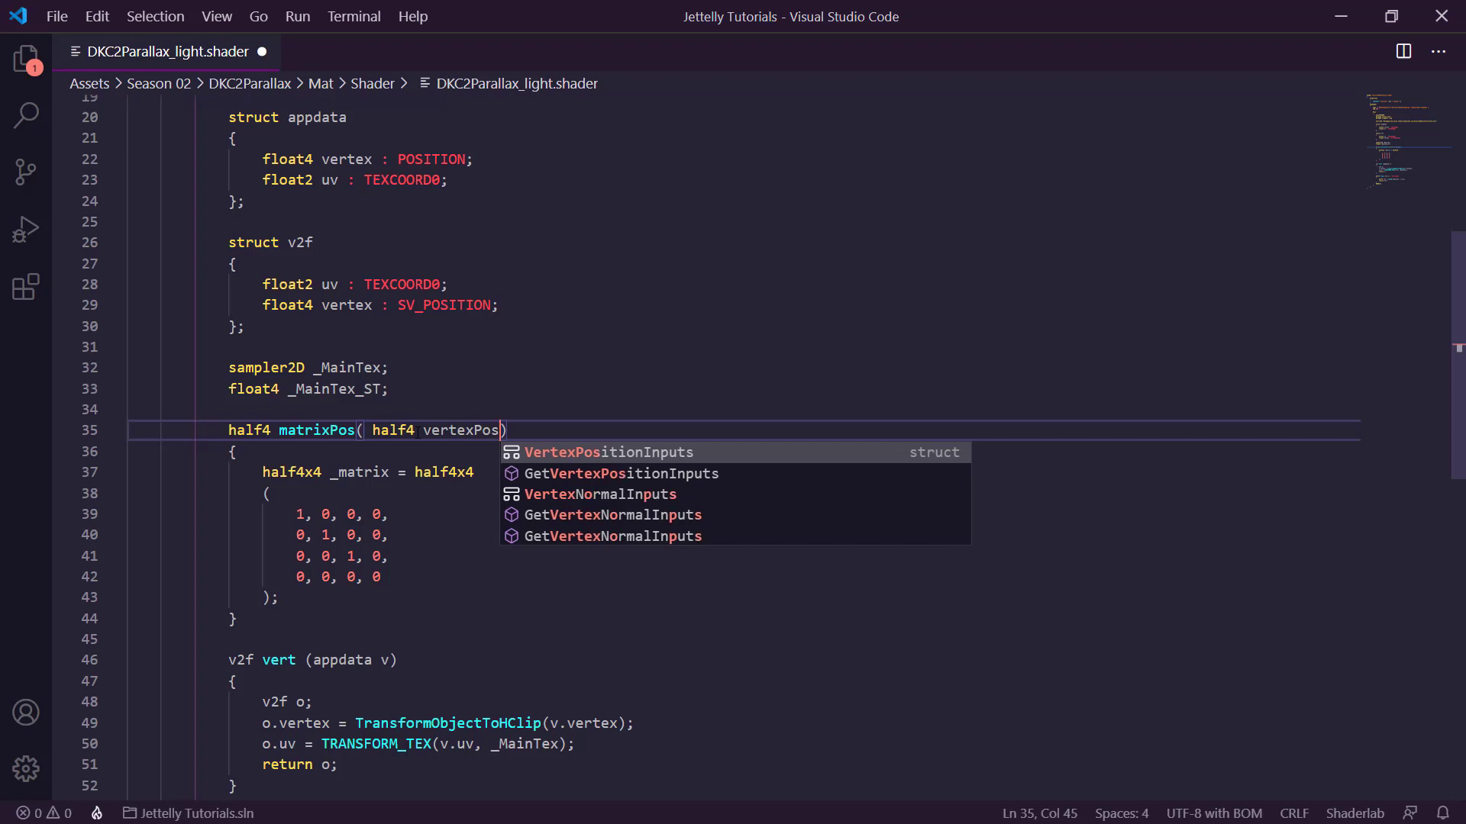
click(560, 418)
scroll(560, 421, down, 1)
click(311, 542)
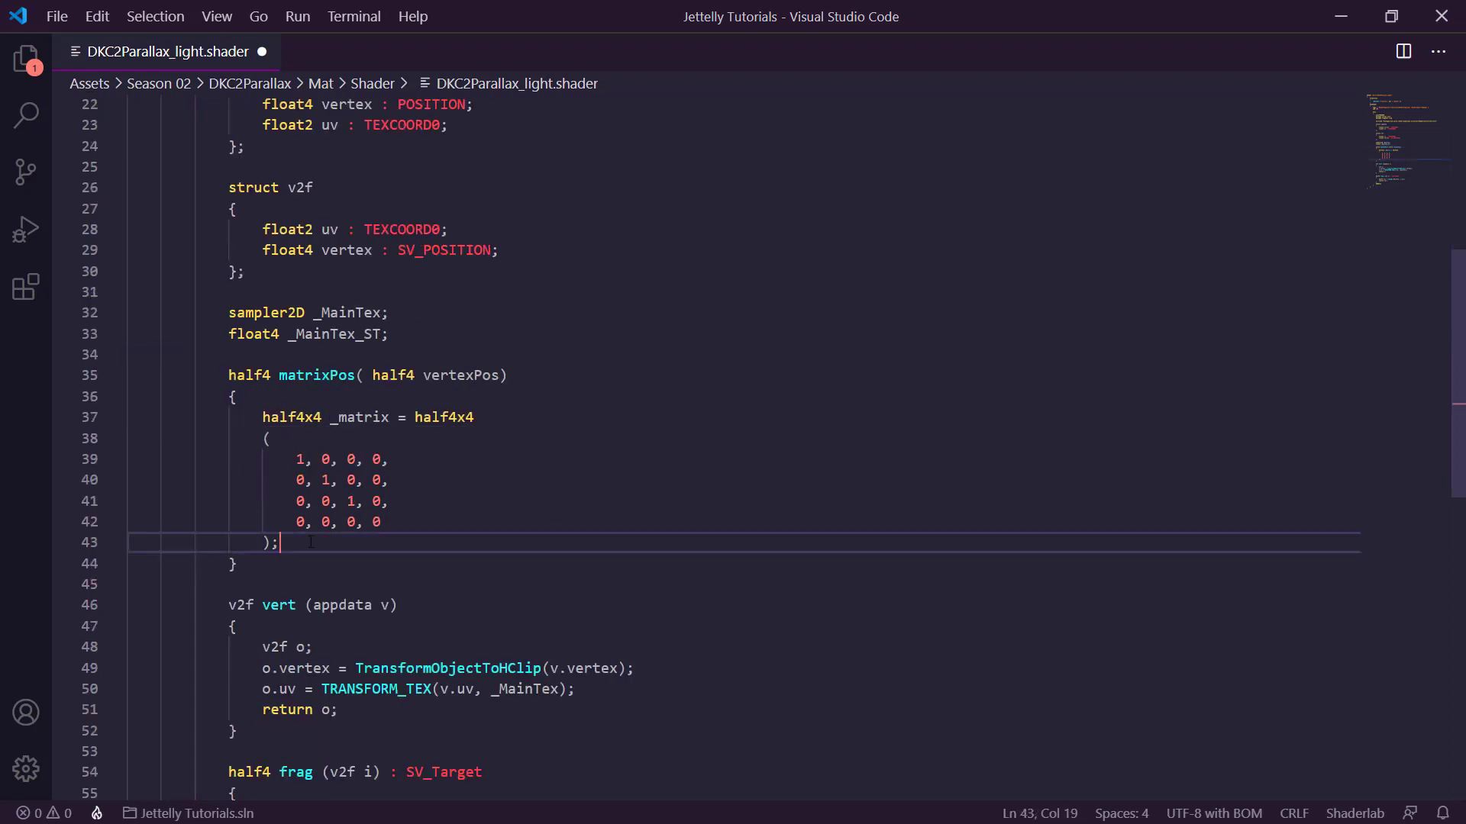
key(Return)
key(Return)
text(return )
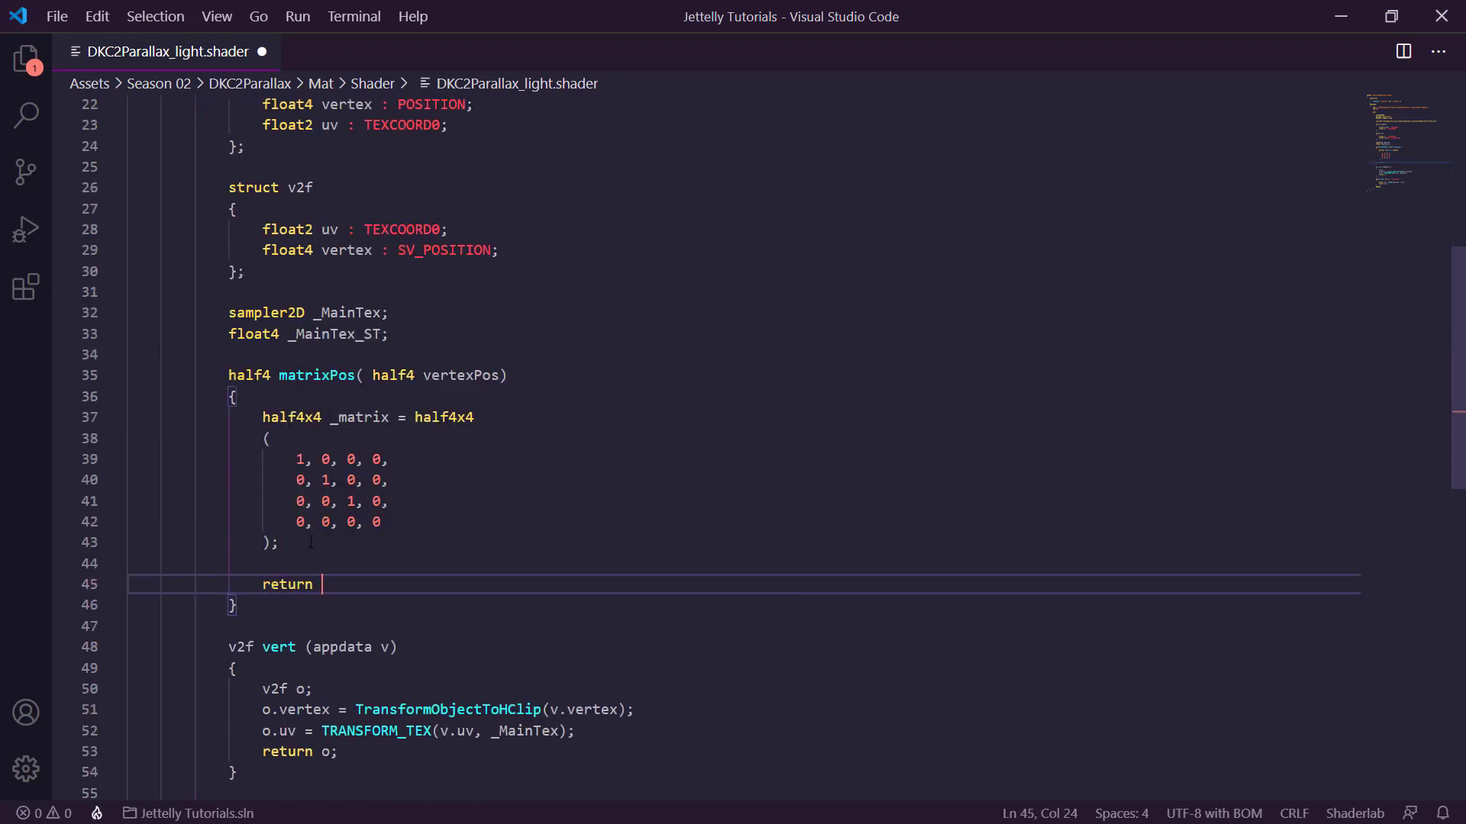
text(mul(_)
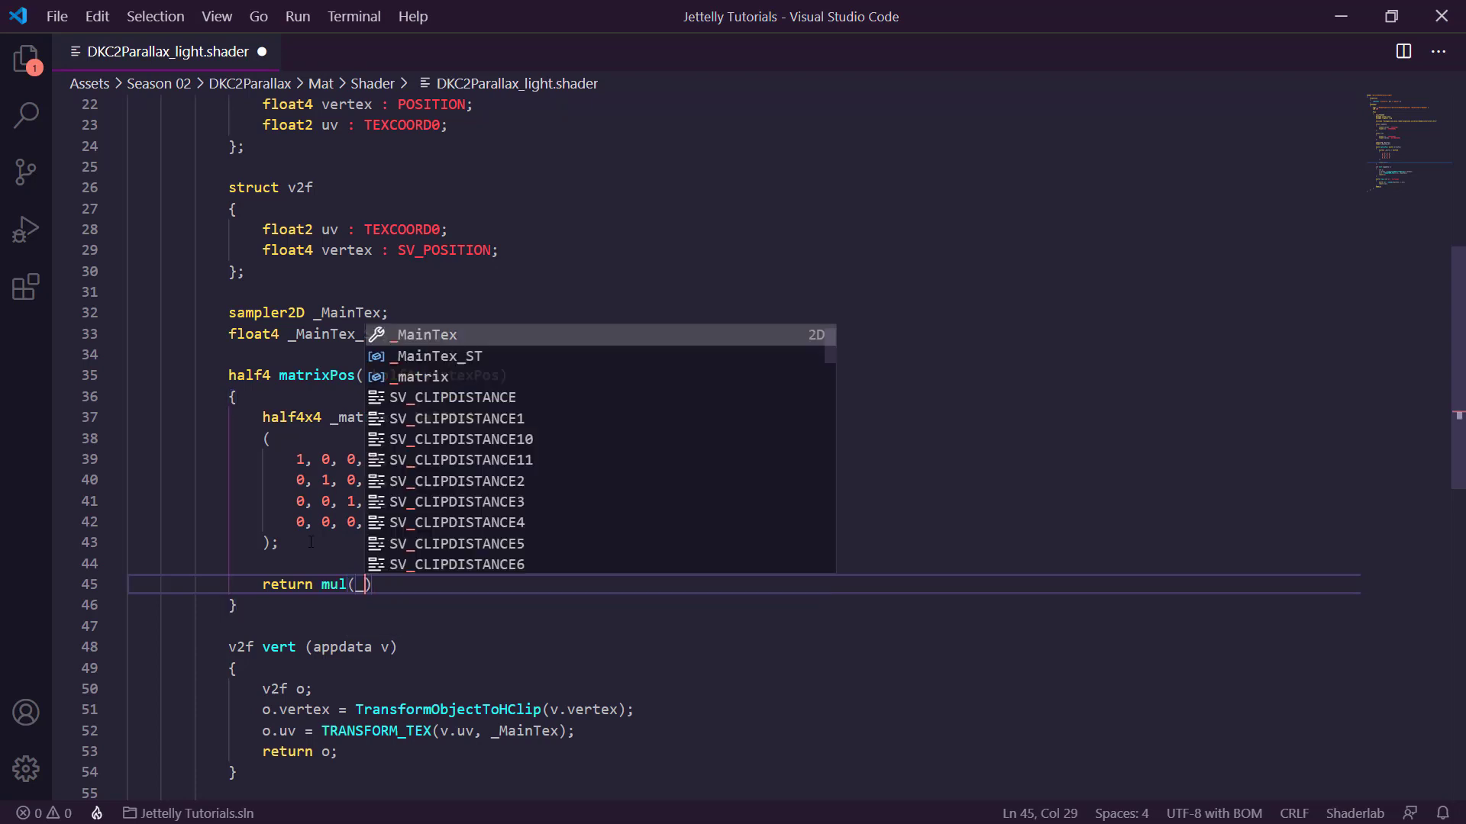
text(matrix, )
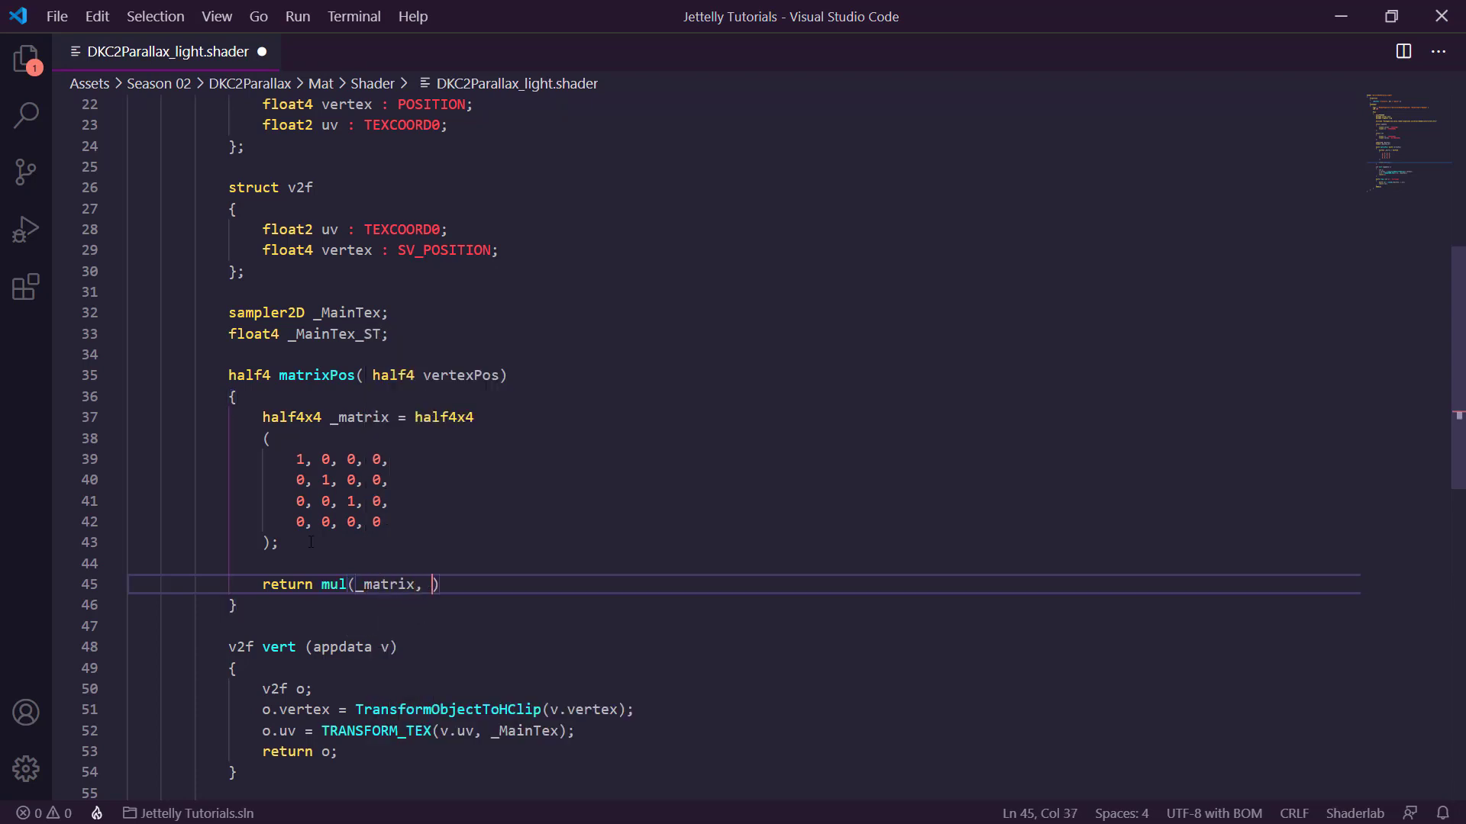
text(vertexPo)
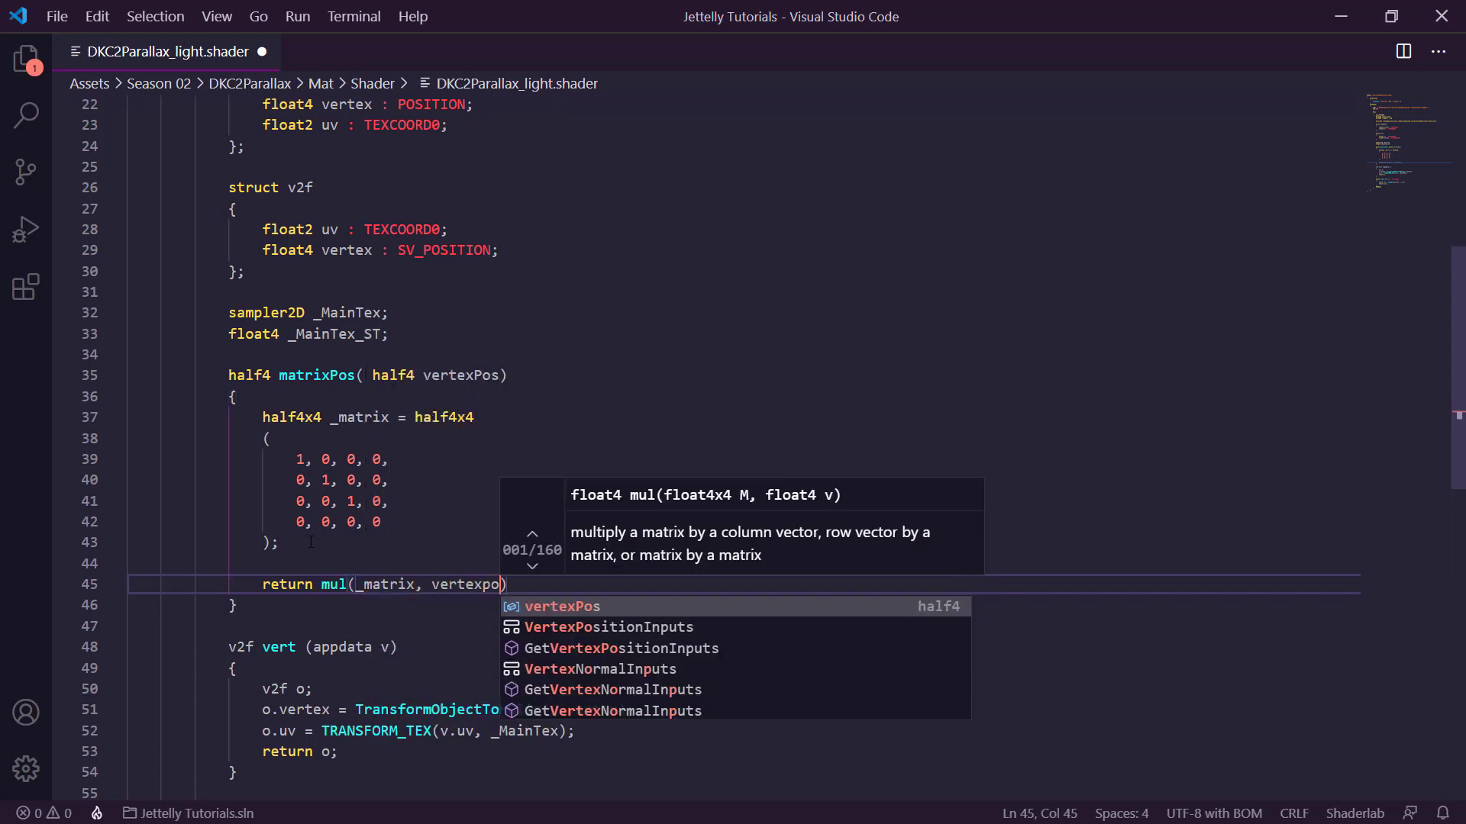
text(s);)
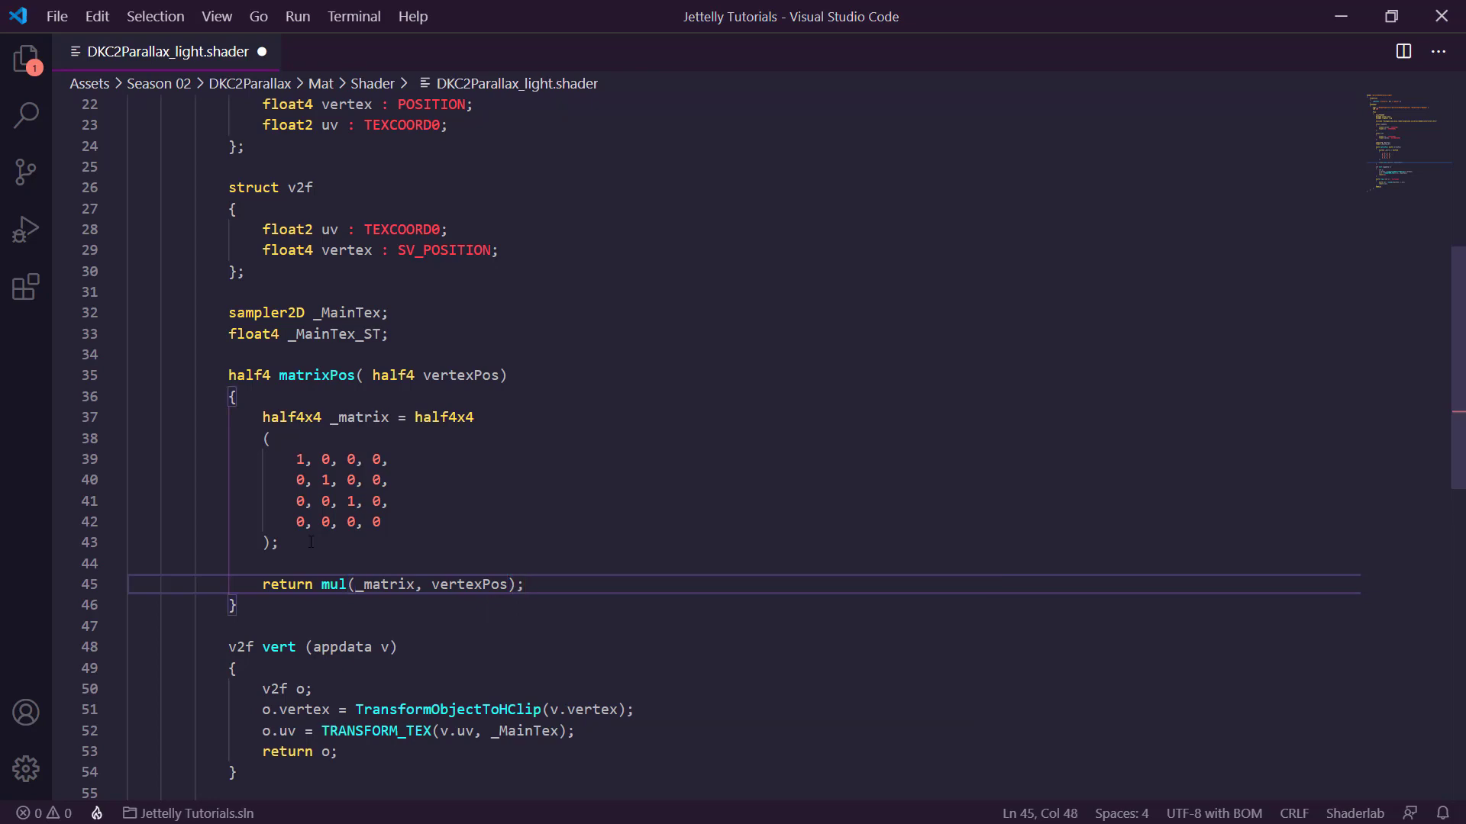
key(ctrl+s)
In vert, add half4 _vertex = matrixPos(v.vertex); after the v2f o declaration.
scroll(603, 585, down, 4)
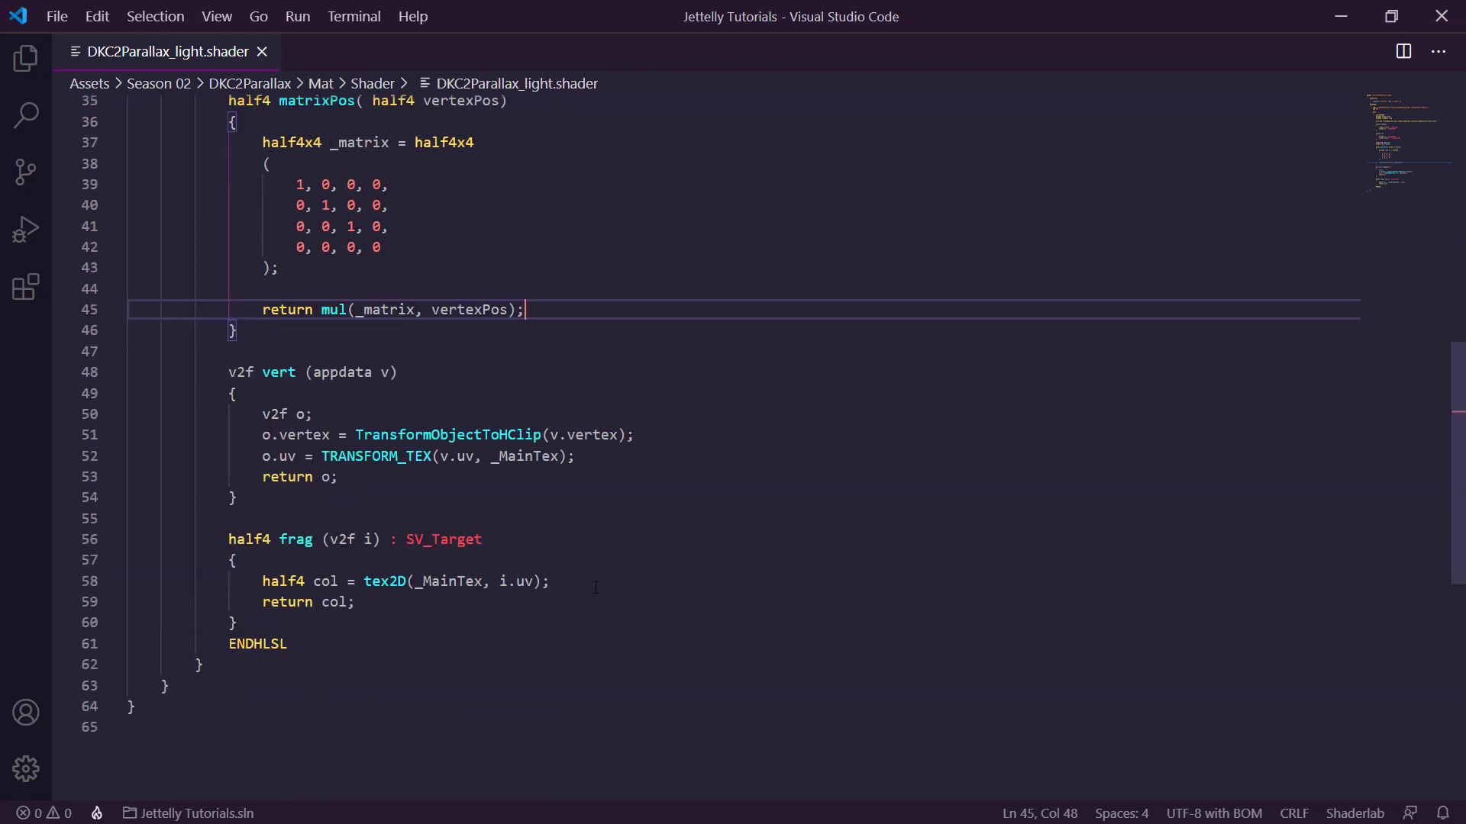
click(413, 413)
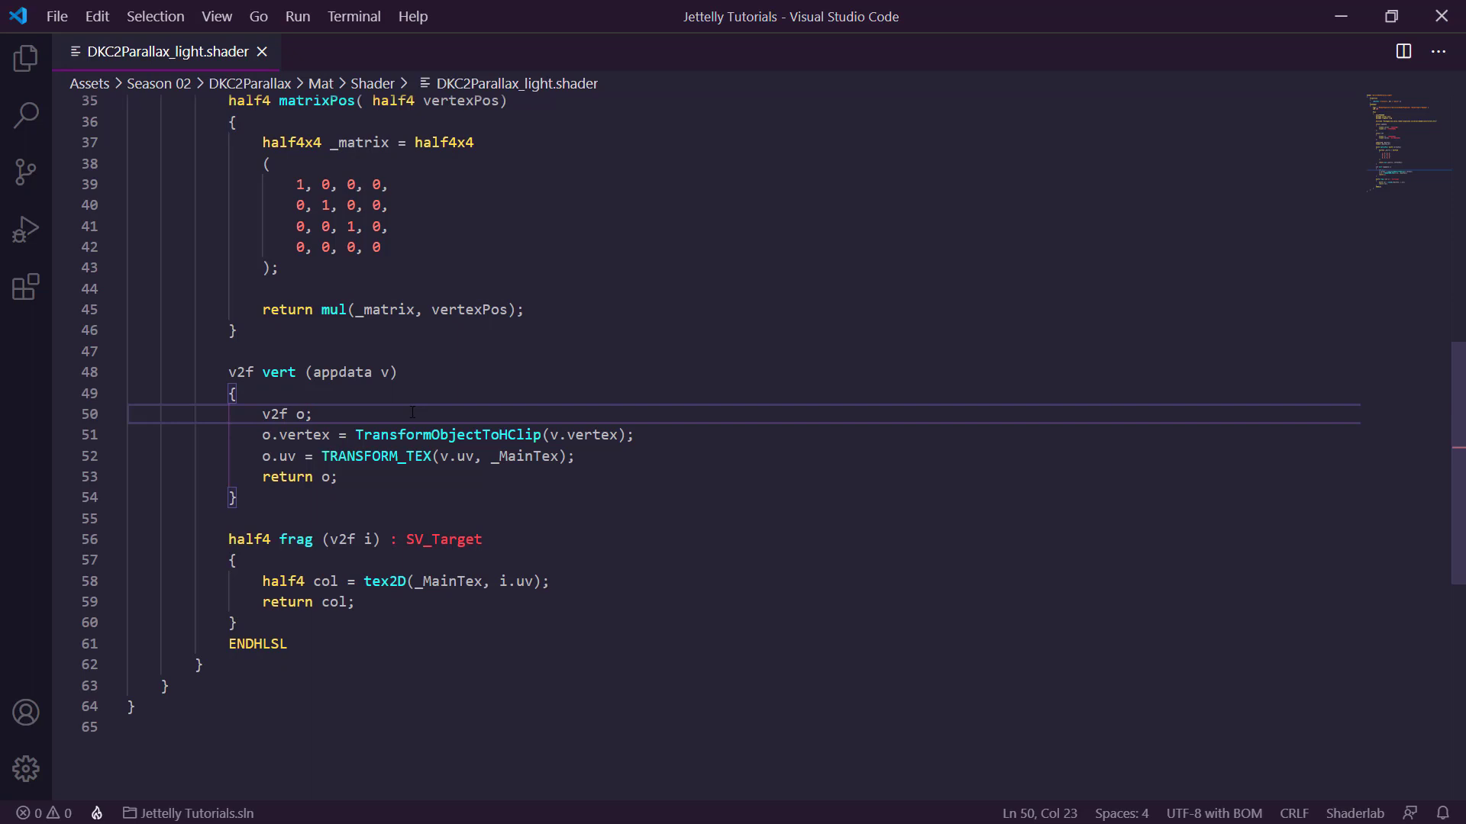
key(Return)
text(half4 )
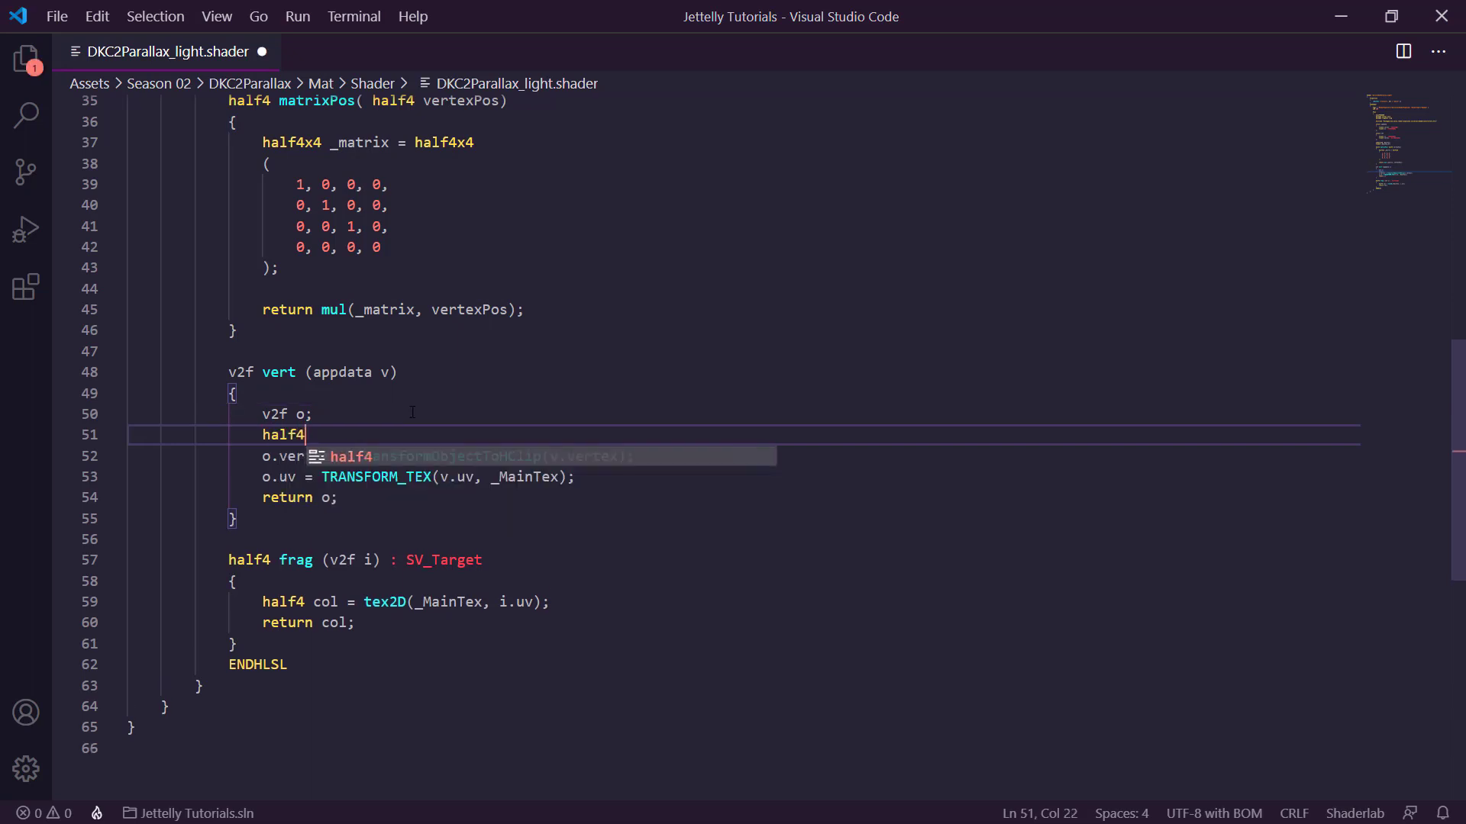
text(_vertex )
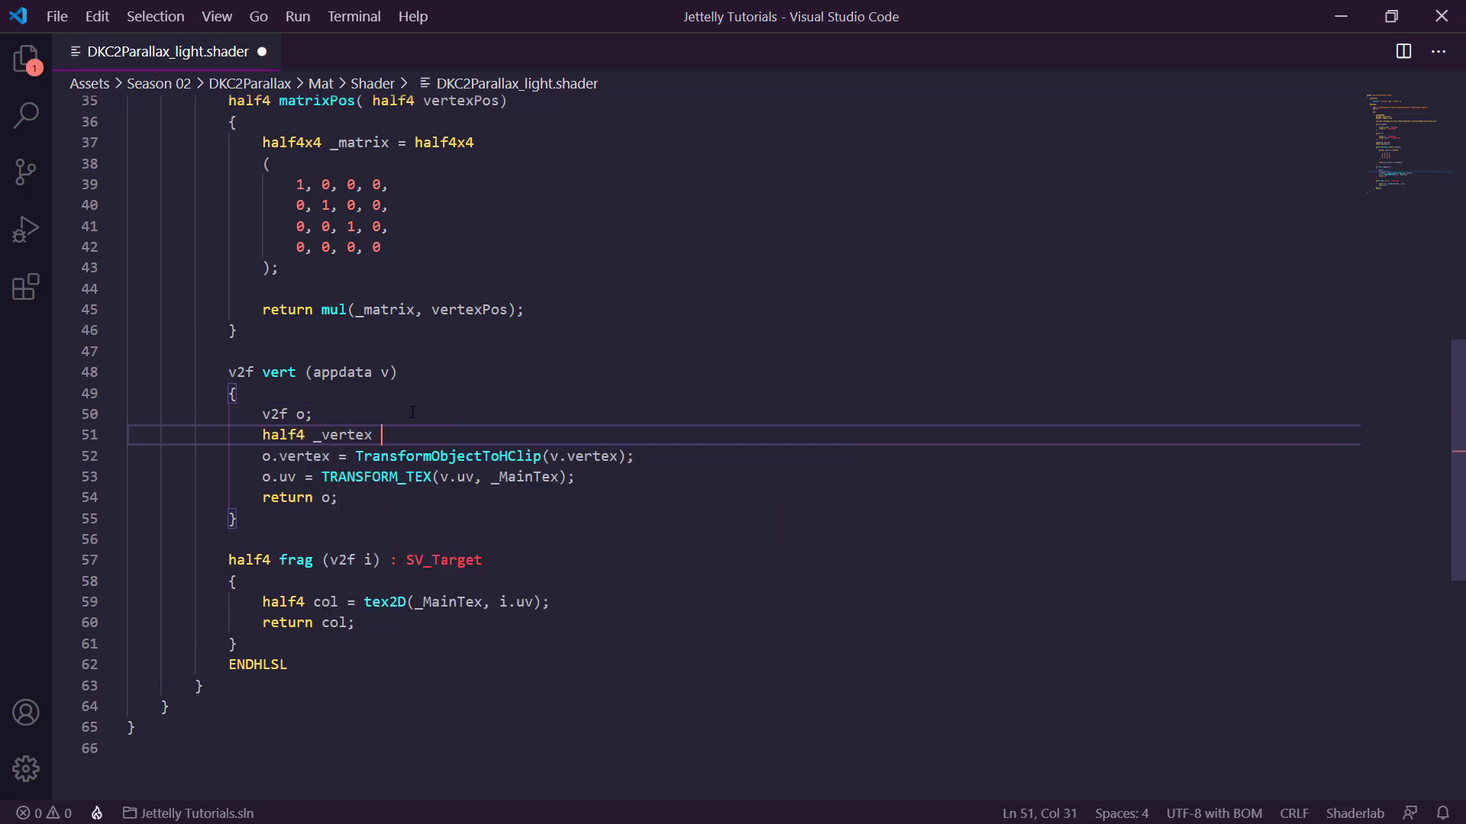
text(= m)
text(atrix)
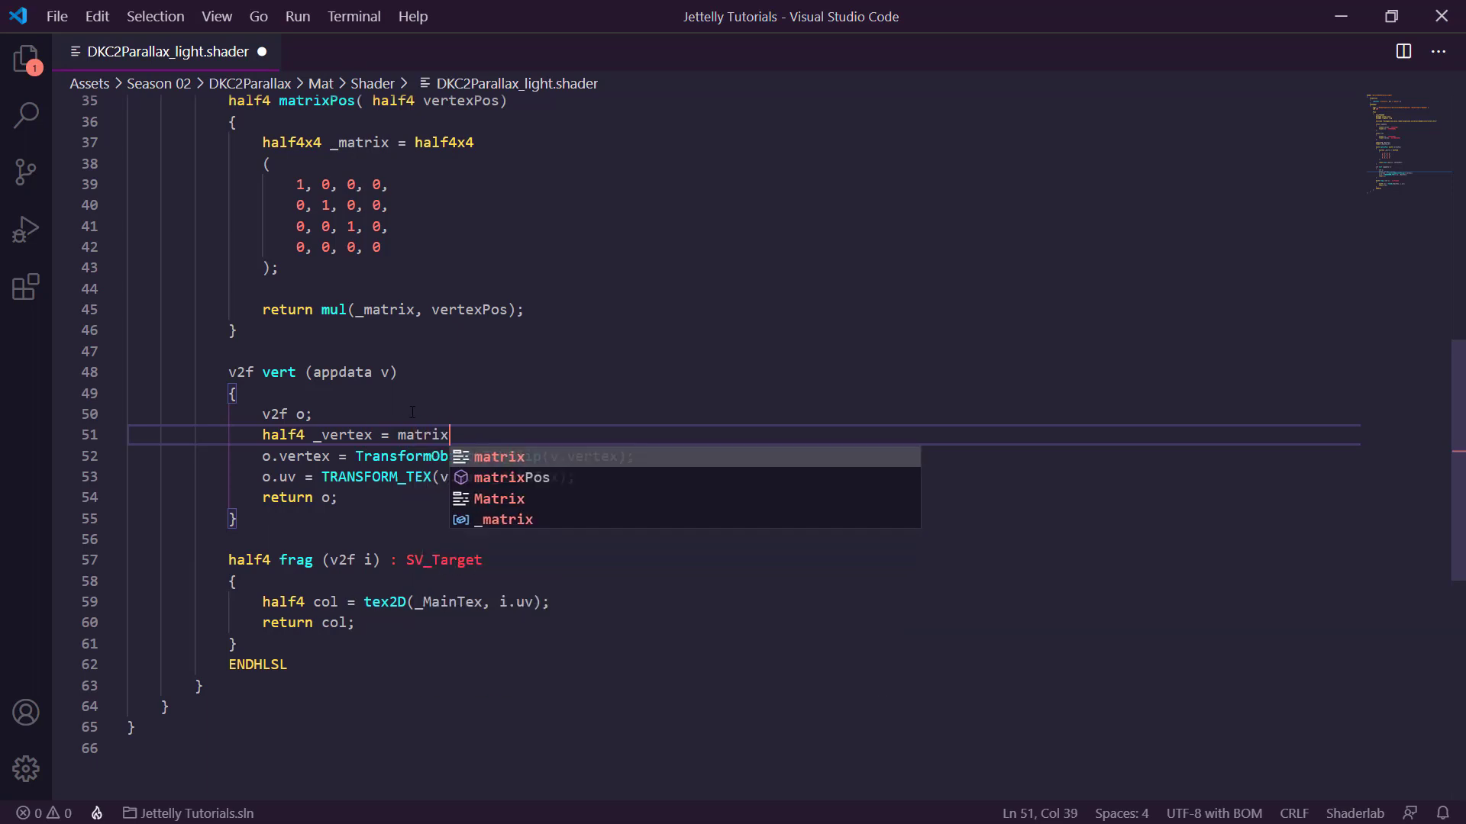
text(Po)
key(Tab)
text(())
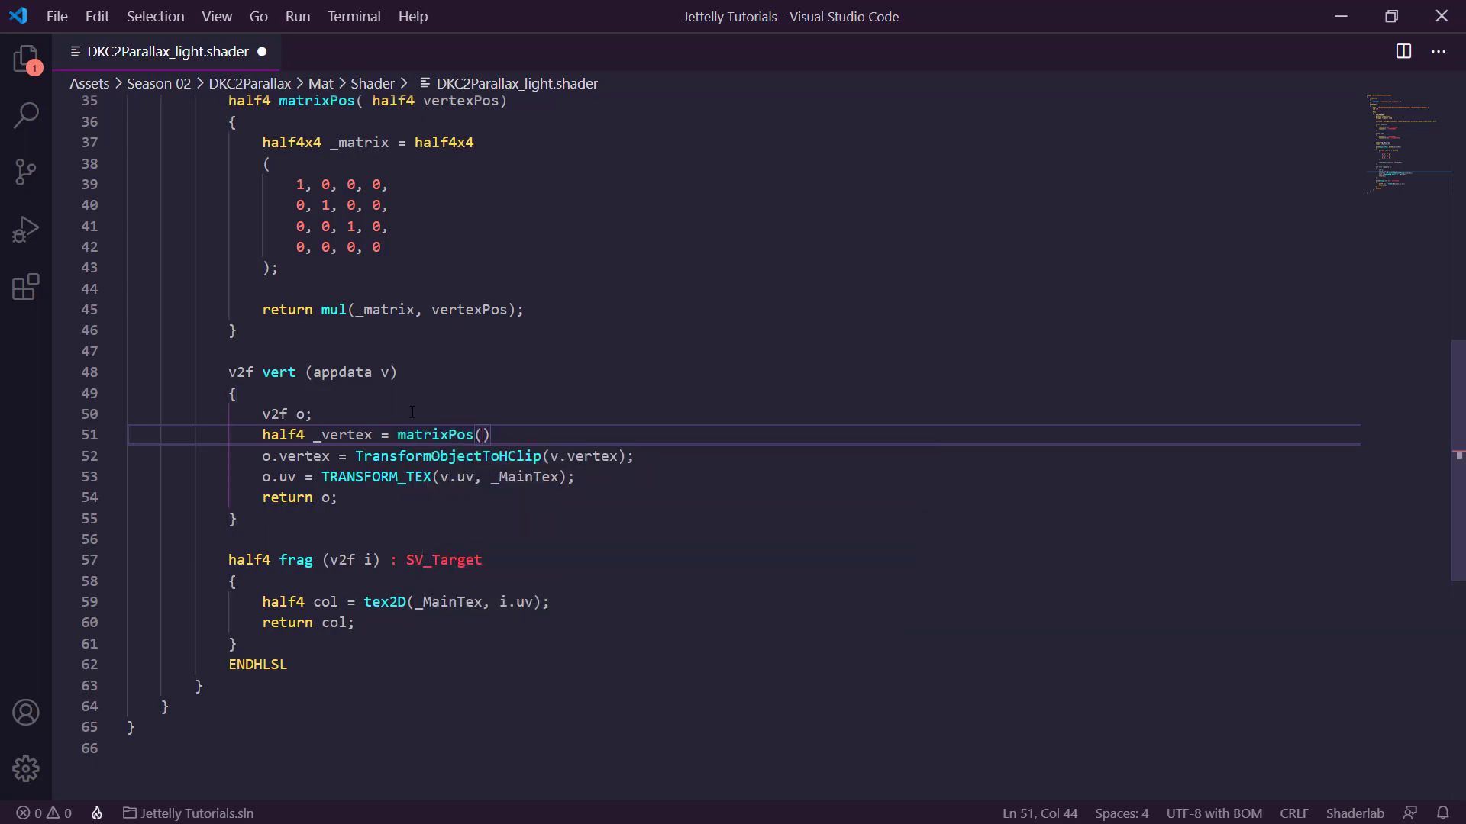
text(;)
key(Left)
key(Left)
text(v.ver)
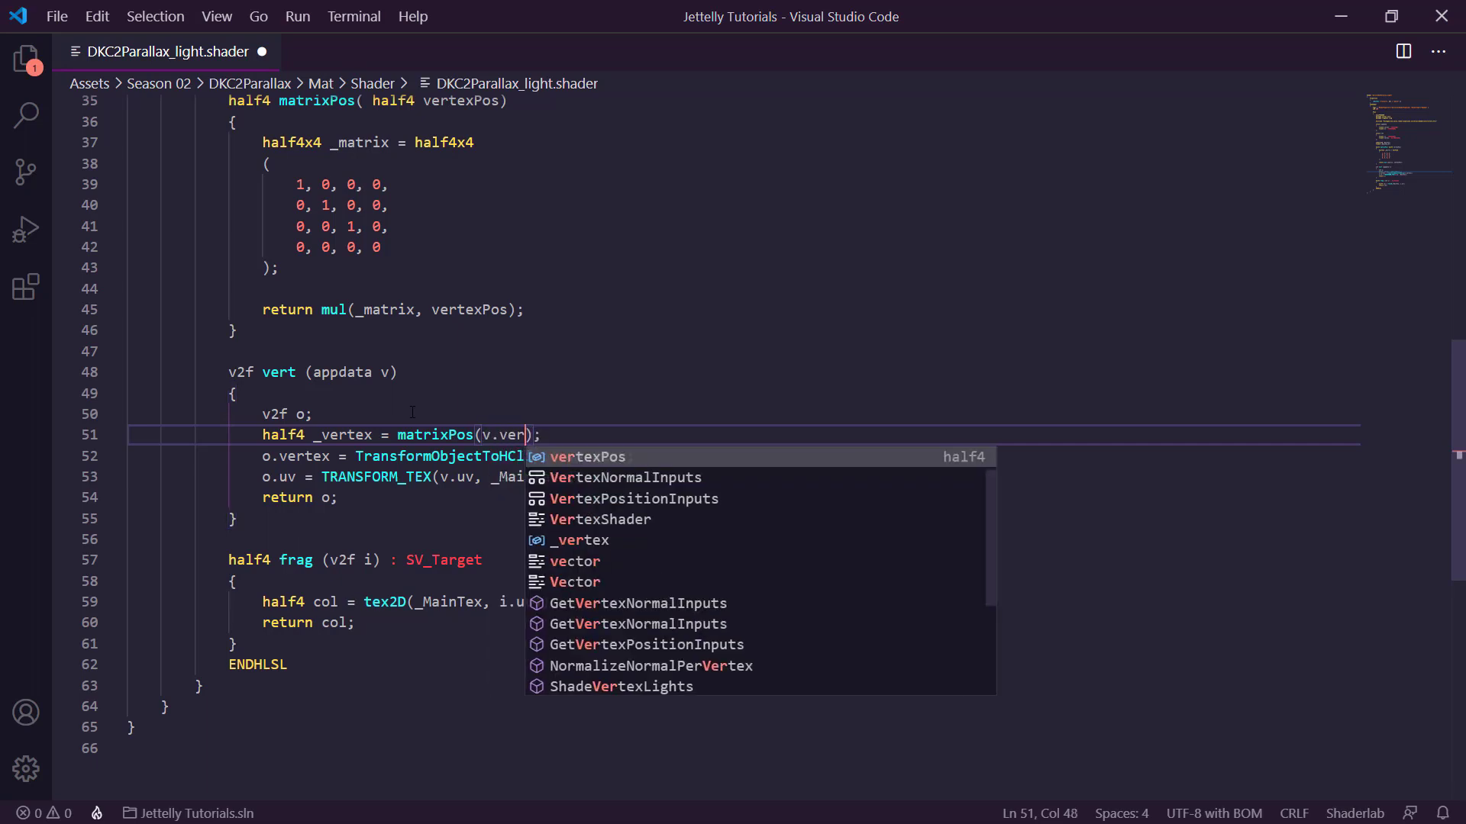
text(tex)
click(624, 437)
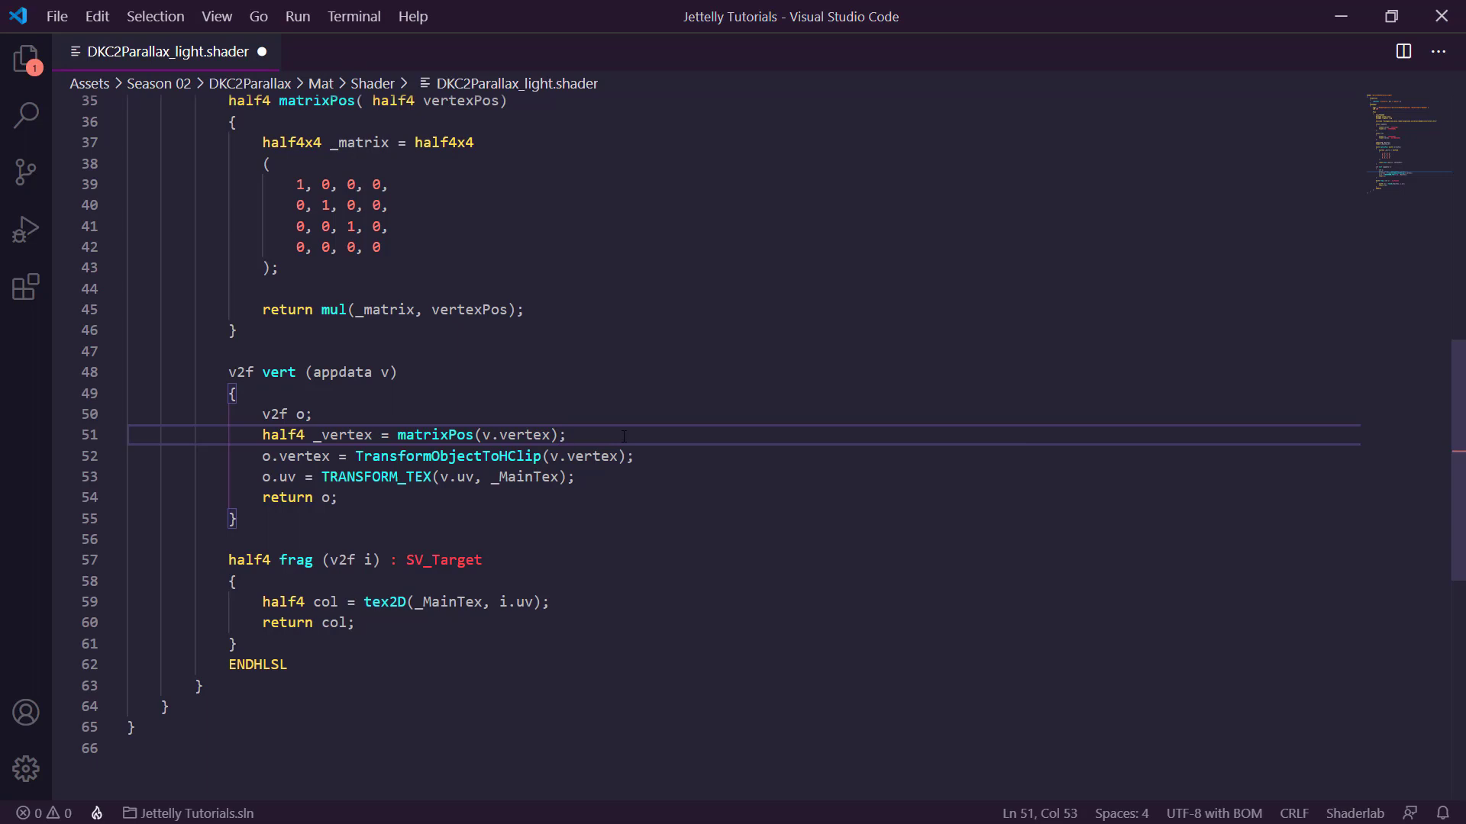
key(Return)
Pass _vertex instead of v.vertex to TransformObjectToHClip and save the shader.
click(620, 476)
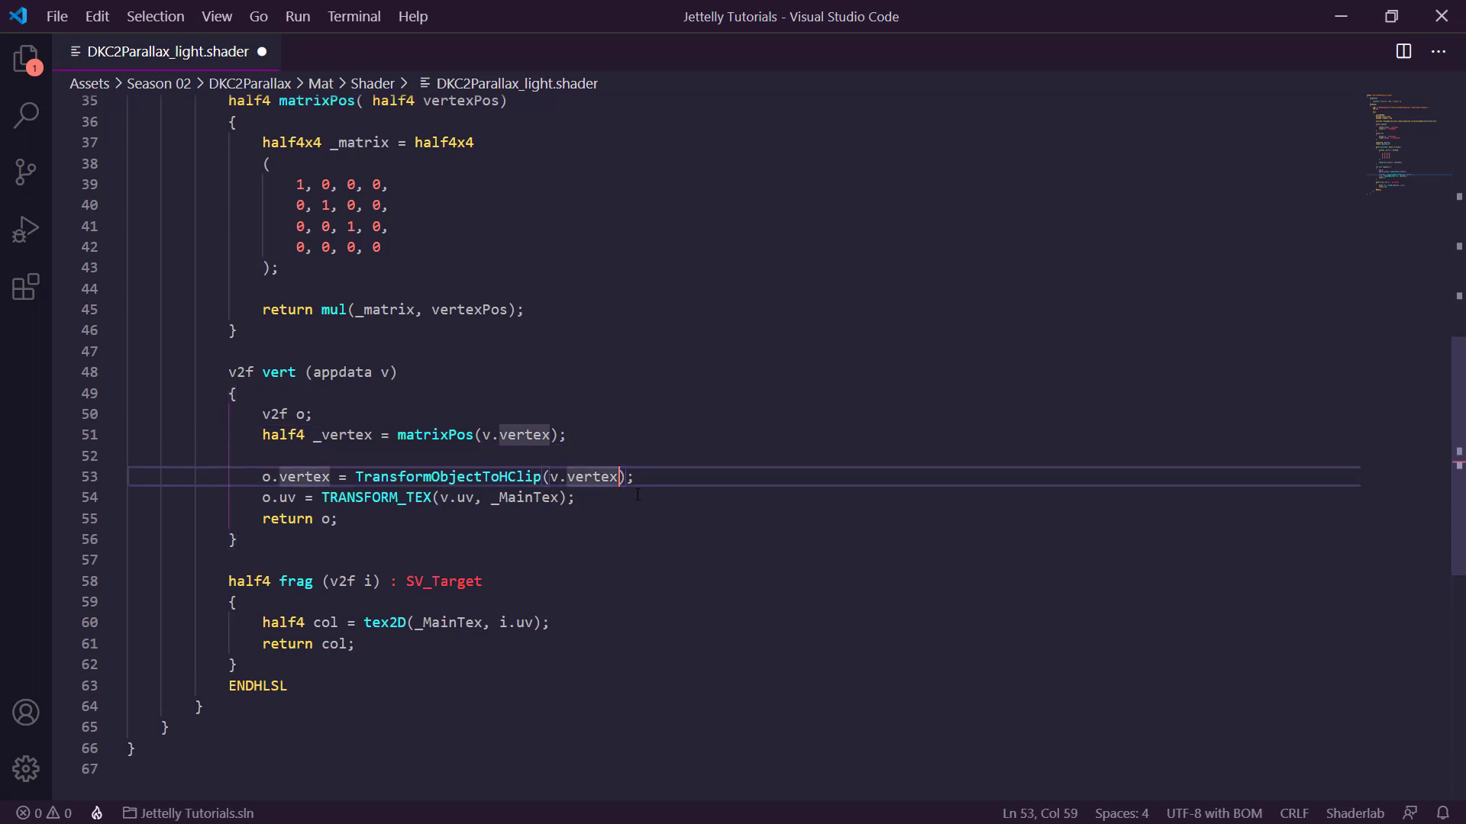
key(BackSpace)
key(BackSpace)
key(BackSpace)
key(BackSpace)
key(BackSpace)
key(BackSpace)
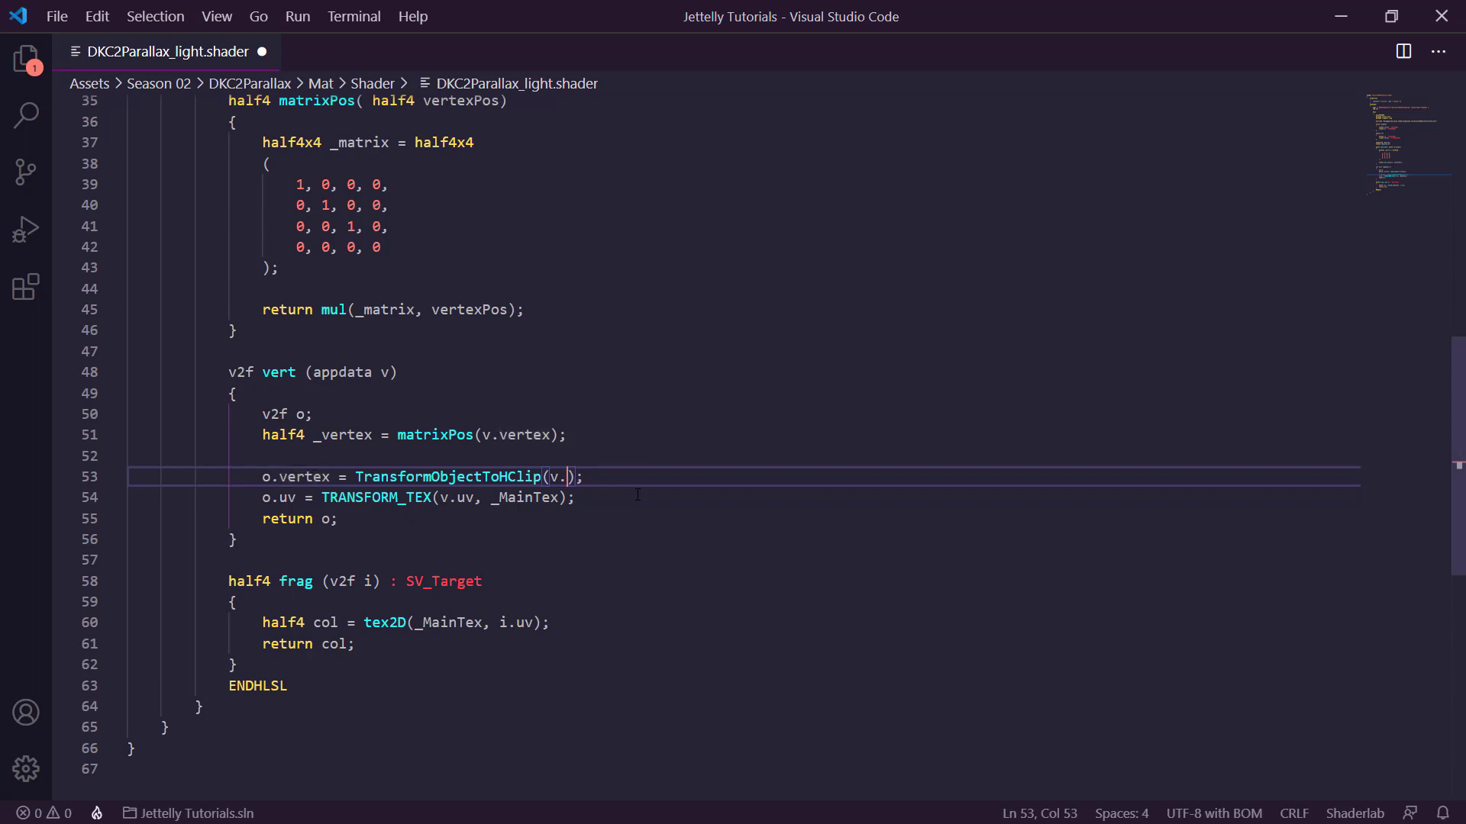
key(BackSpace)
key(BackSpace)
text(_verte)
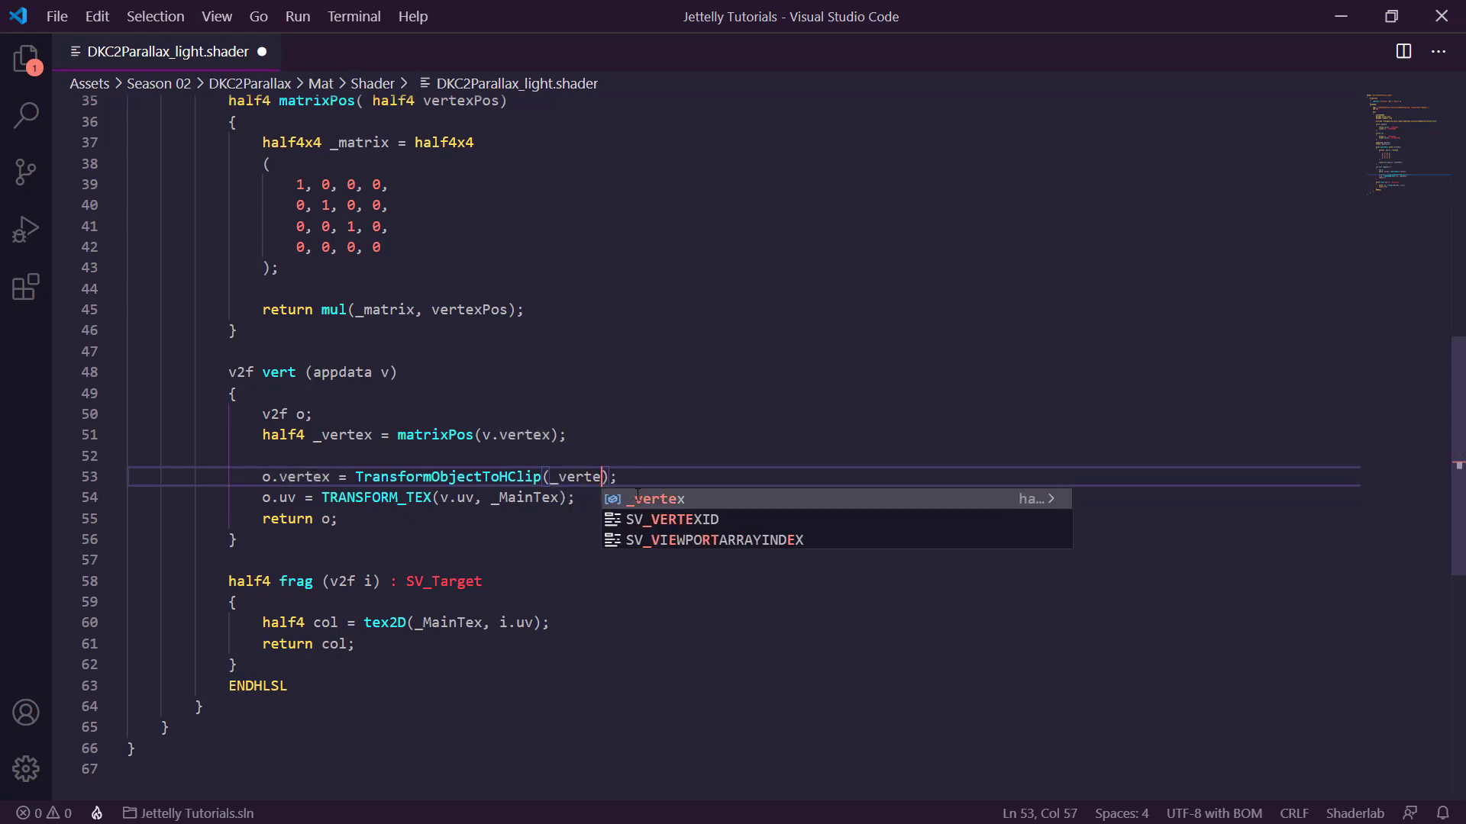
text(x))
key(End)
key(ctrl+s)
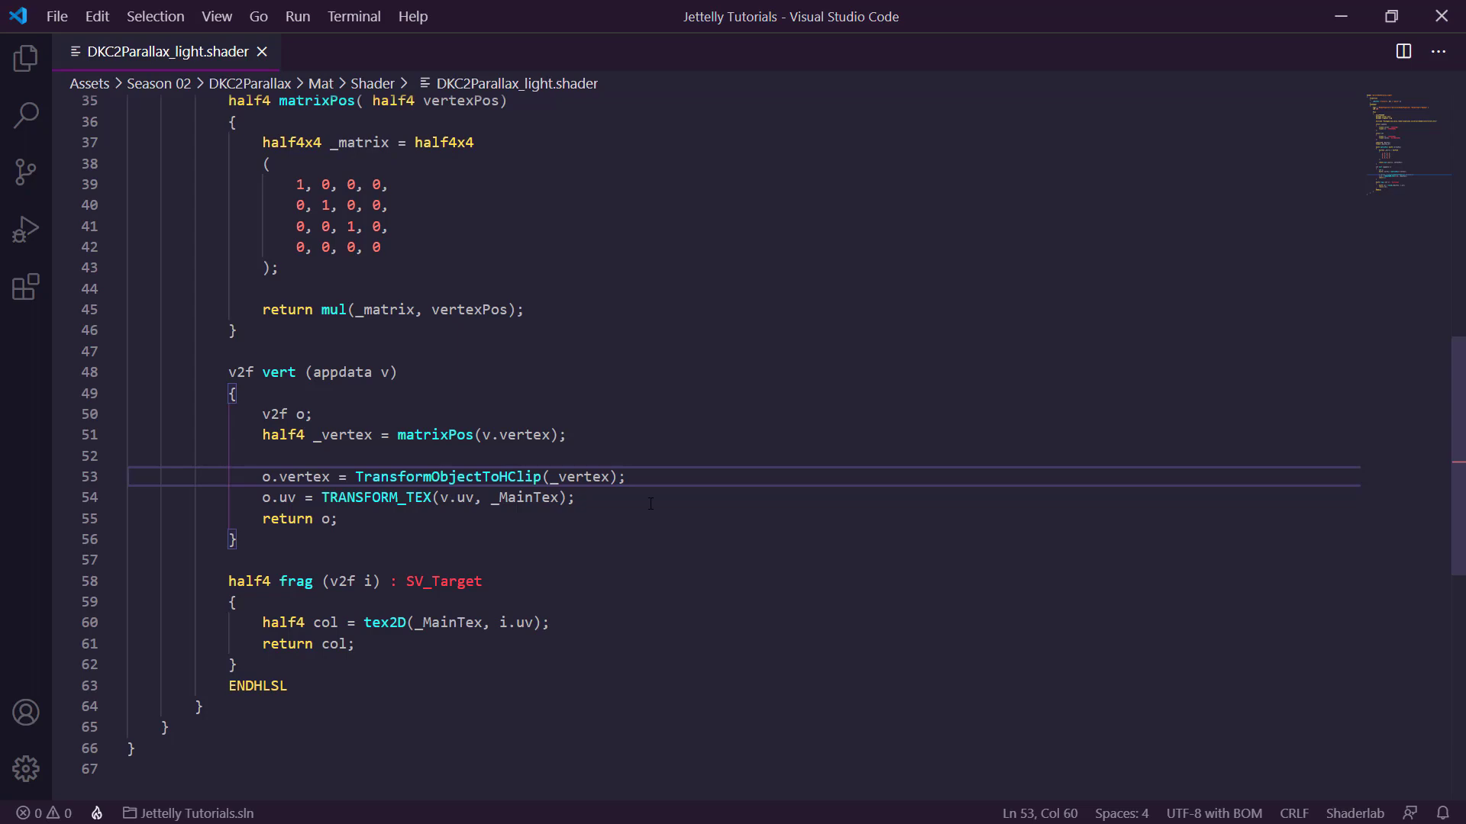
Mark the _MainTex property on line 5 as [HideInInspector].
scroll(651, 504, up, 2)
scroll(289, 249, up, 9)
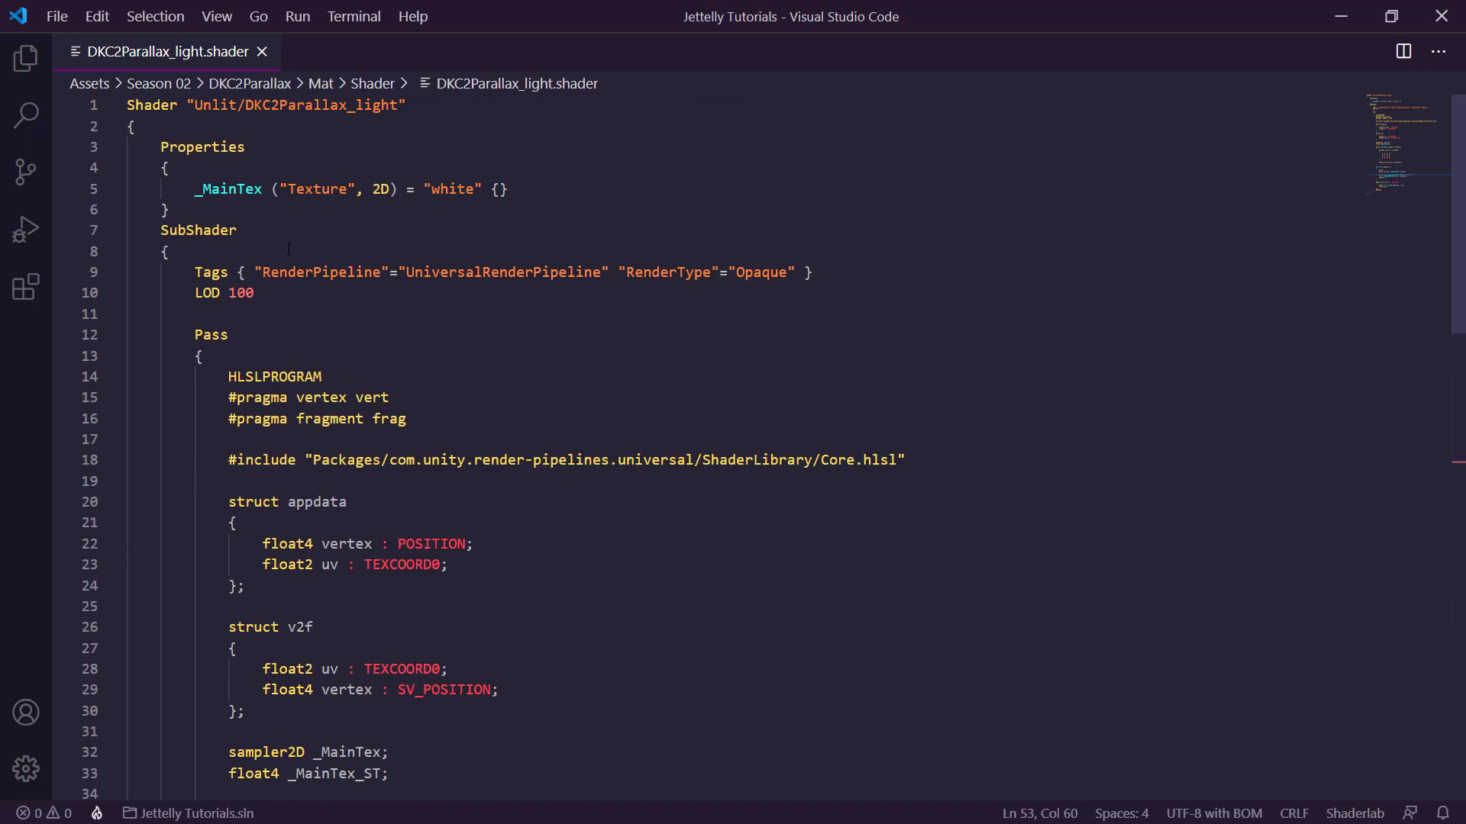
click(196, 189)
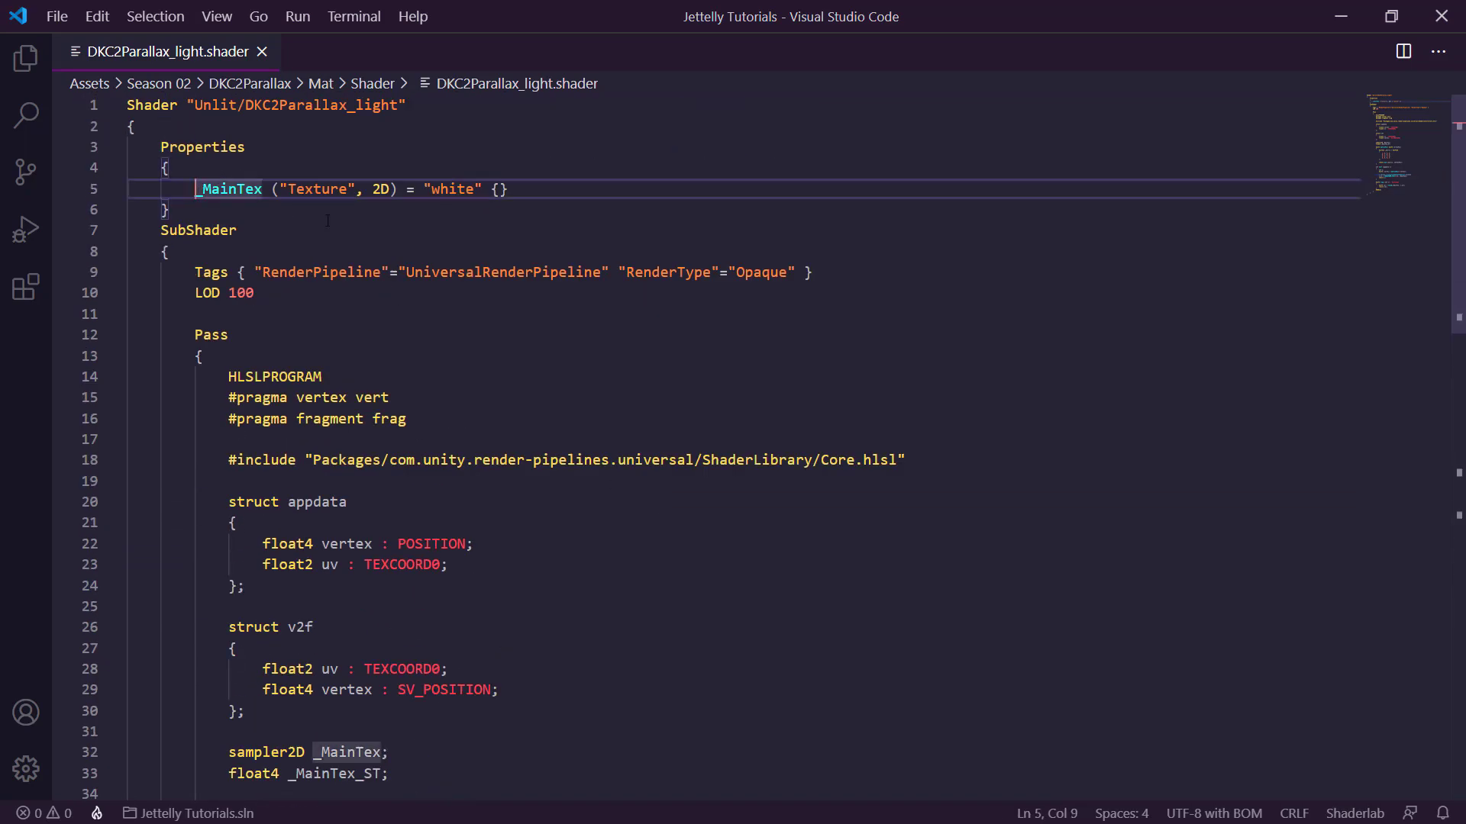
text([Hi)
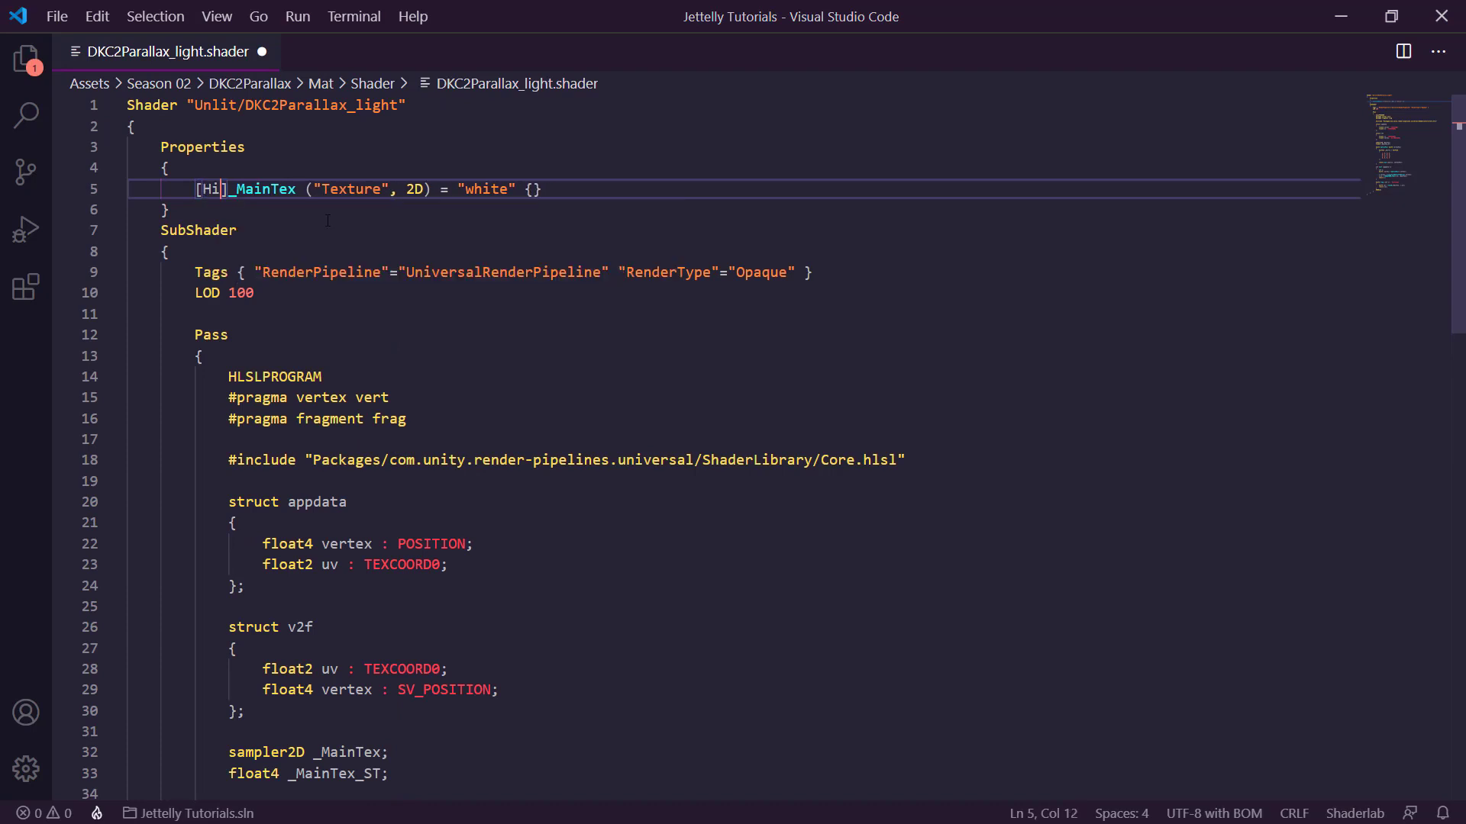
text(deInInsp)
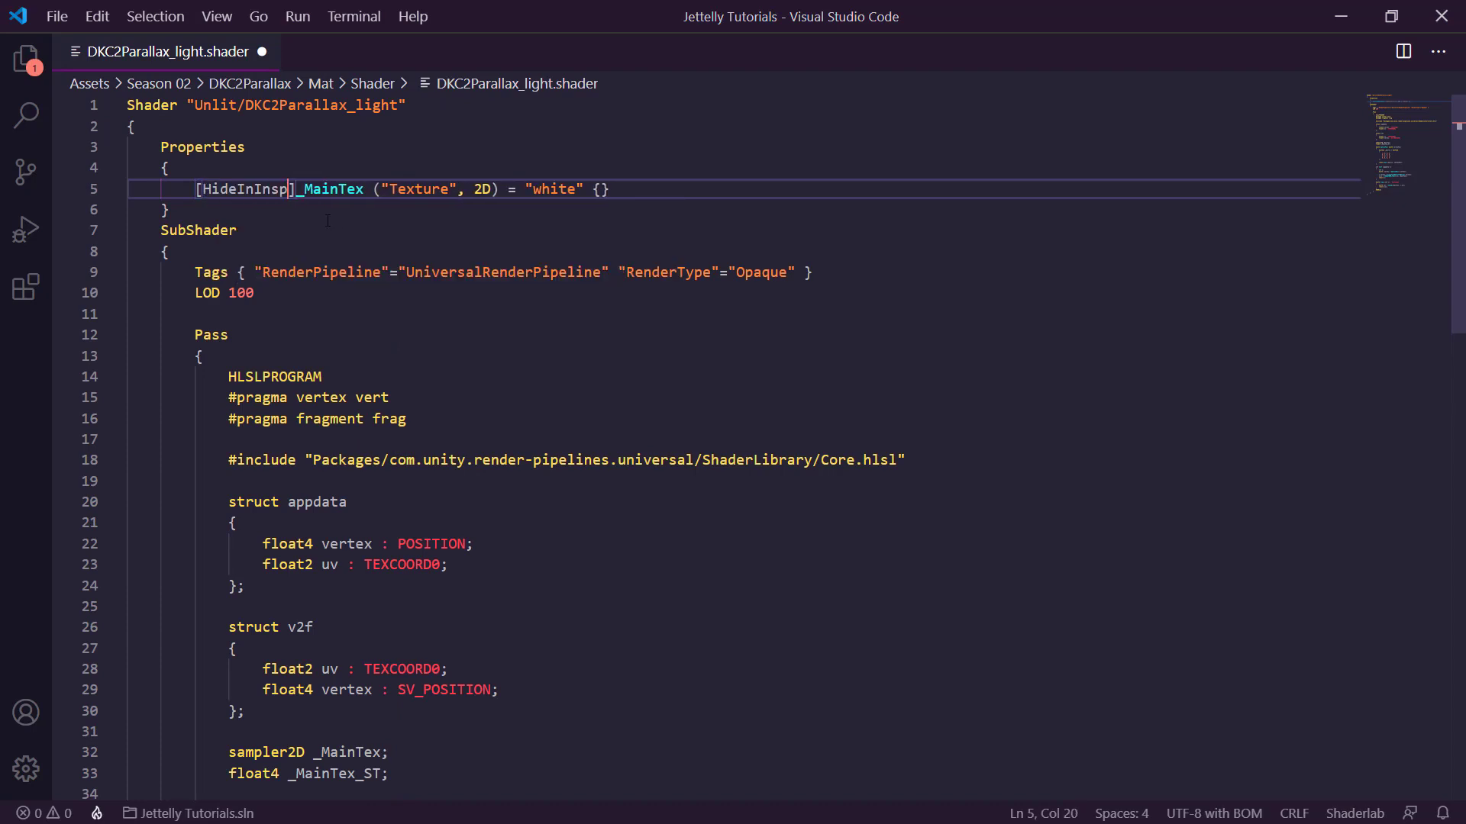
text(ector])
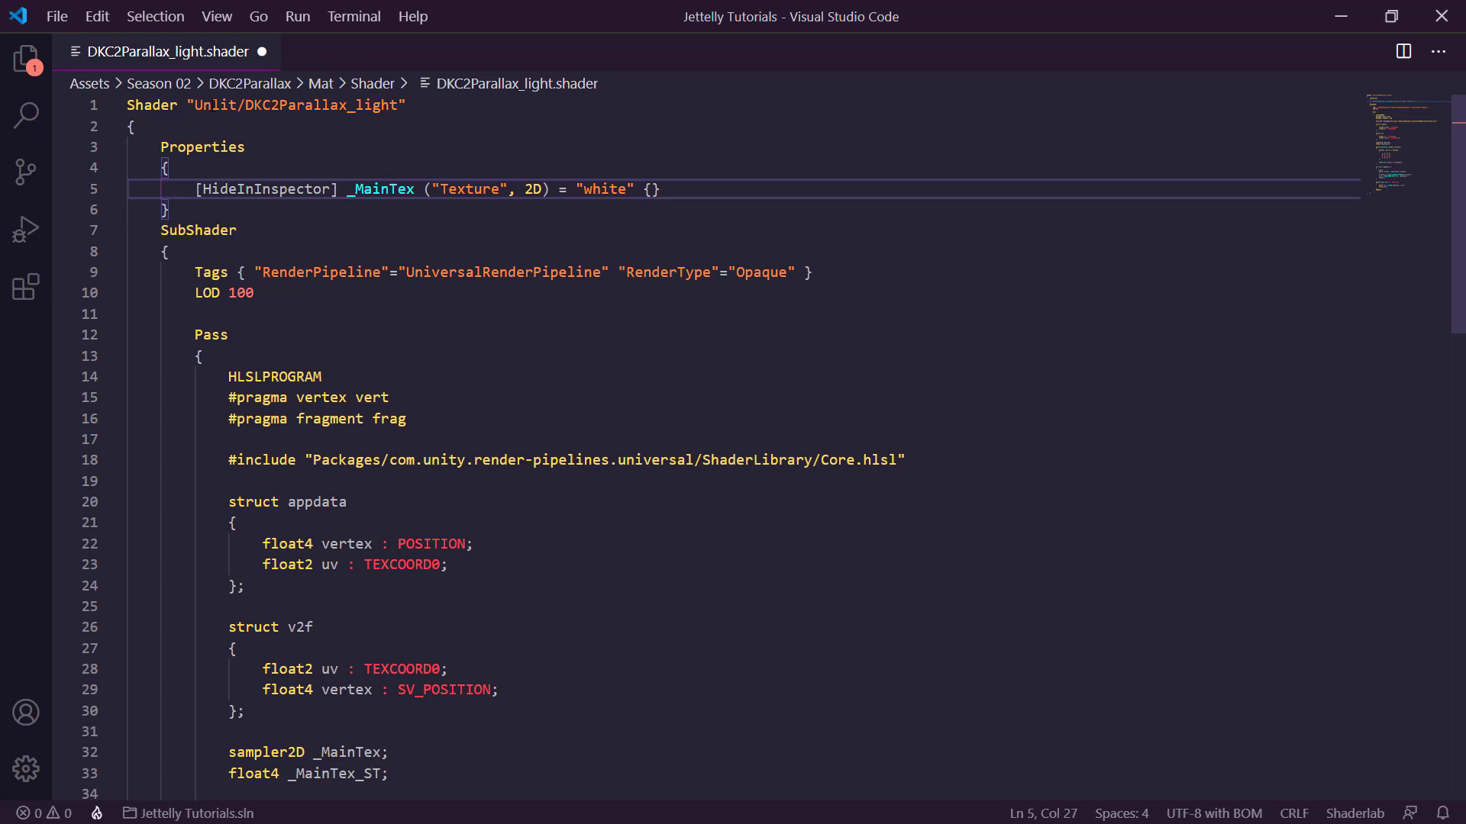
Change the shader path from Unlit to Custom/DKC2Parallax_light and save.
double_click(215, 104)
text(Custom)
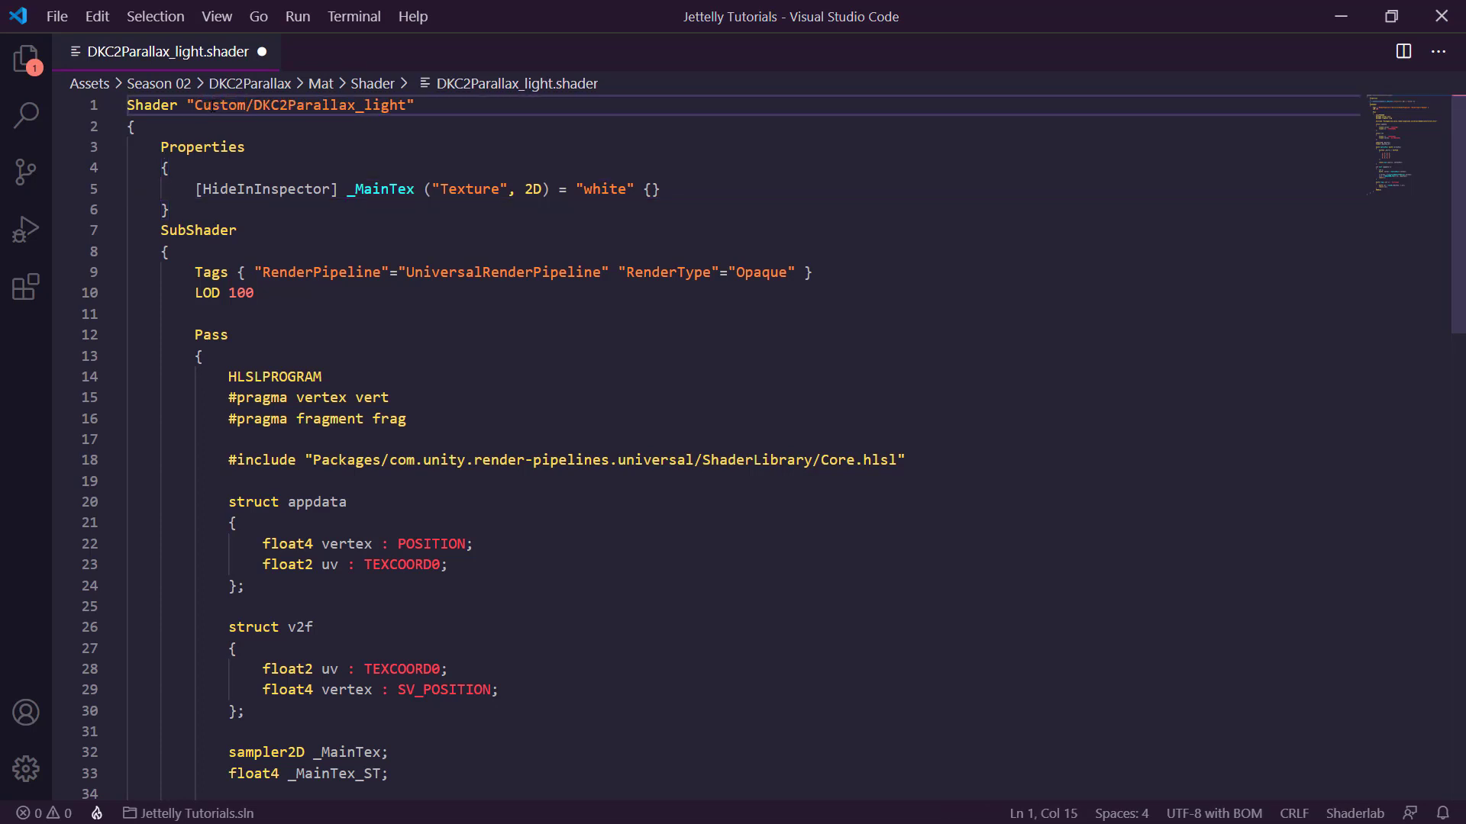
key(ctrl+s)
Set the DKC2Parallax_light material's shader to Custom/DKC2Parallax_light.
key(alt+Tab)
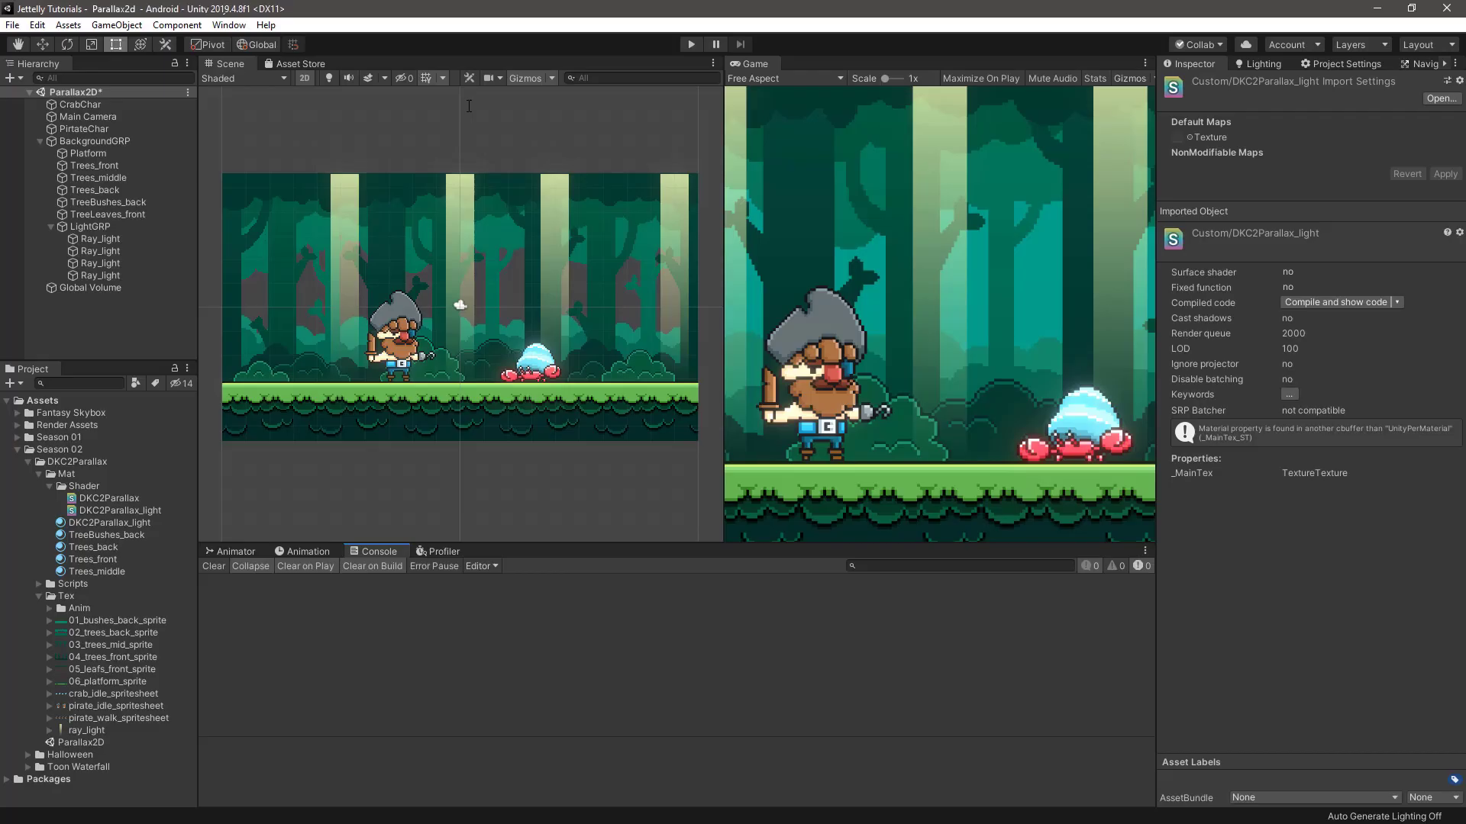
click(99, 524)
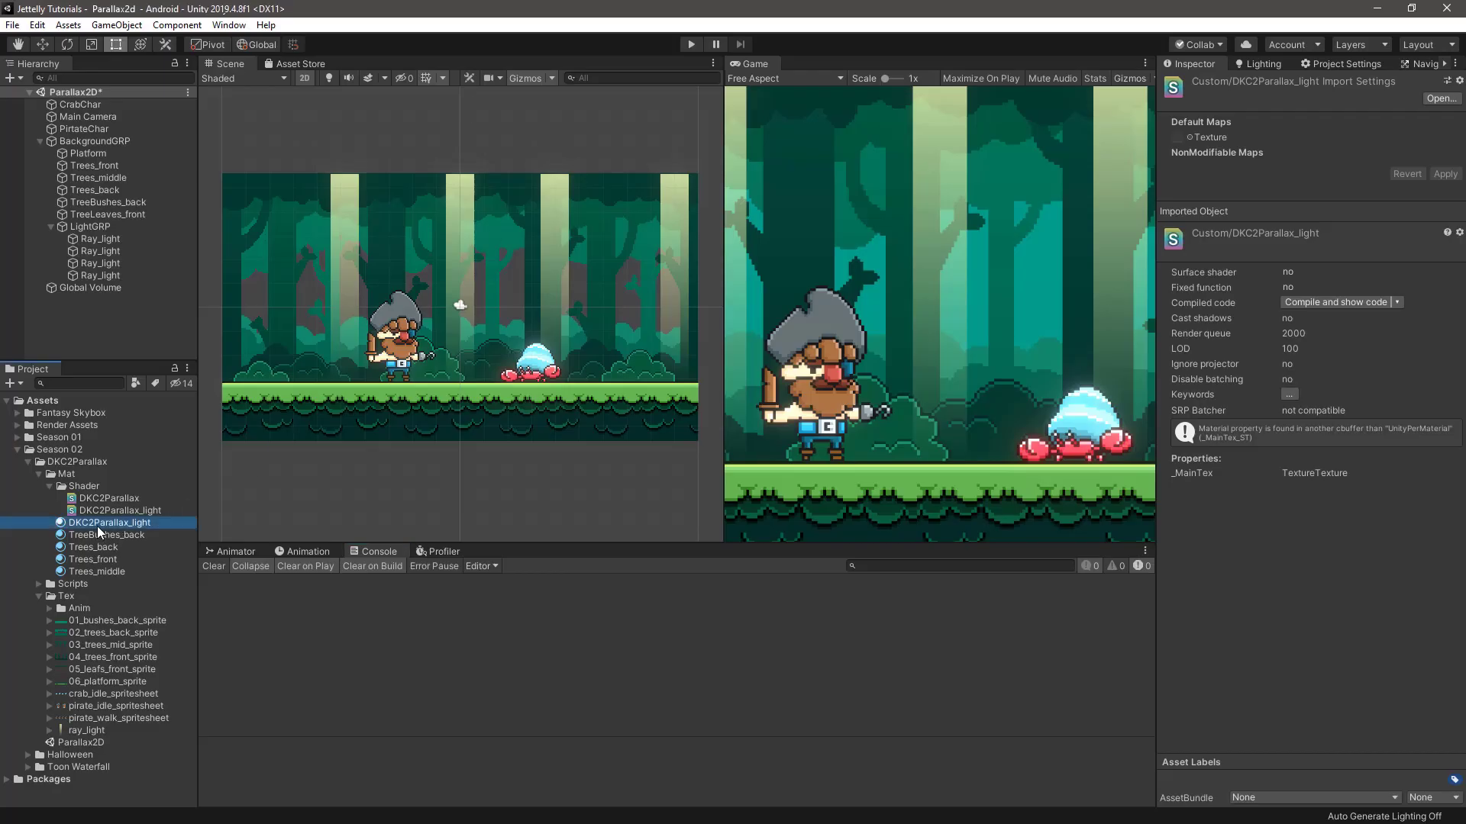
click(1273, 98)
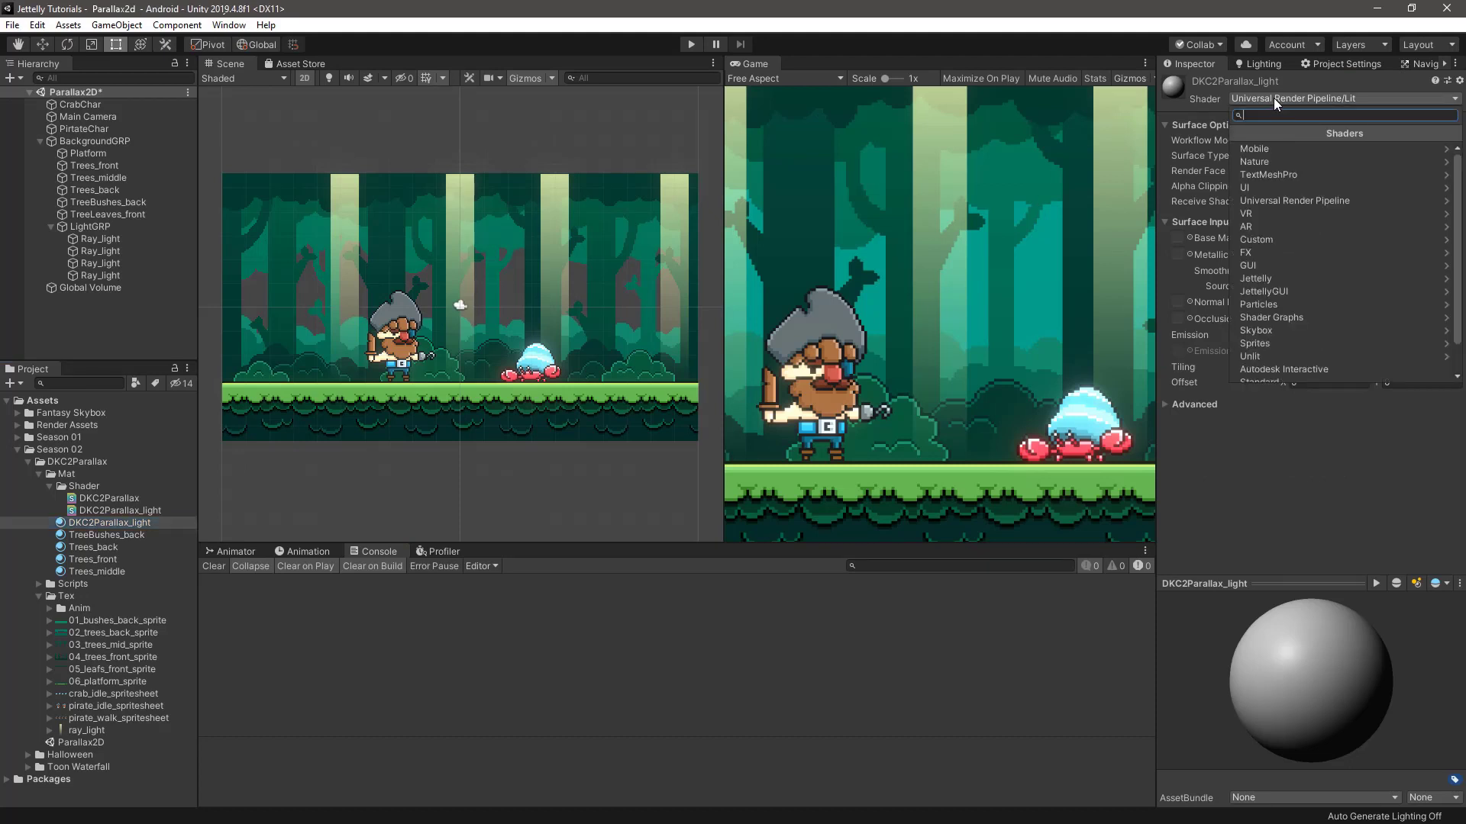
click(1273, 238)
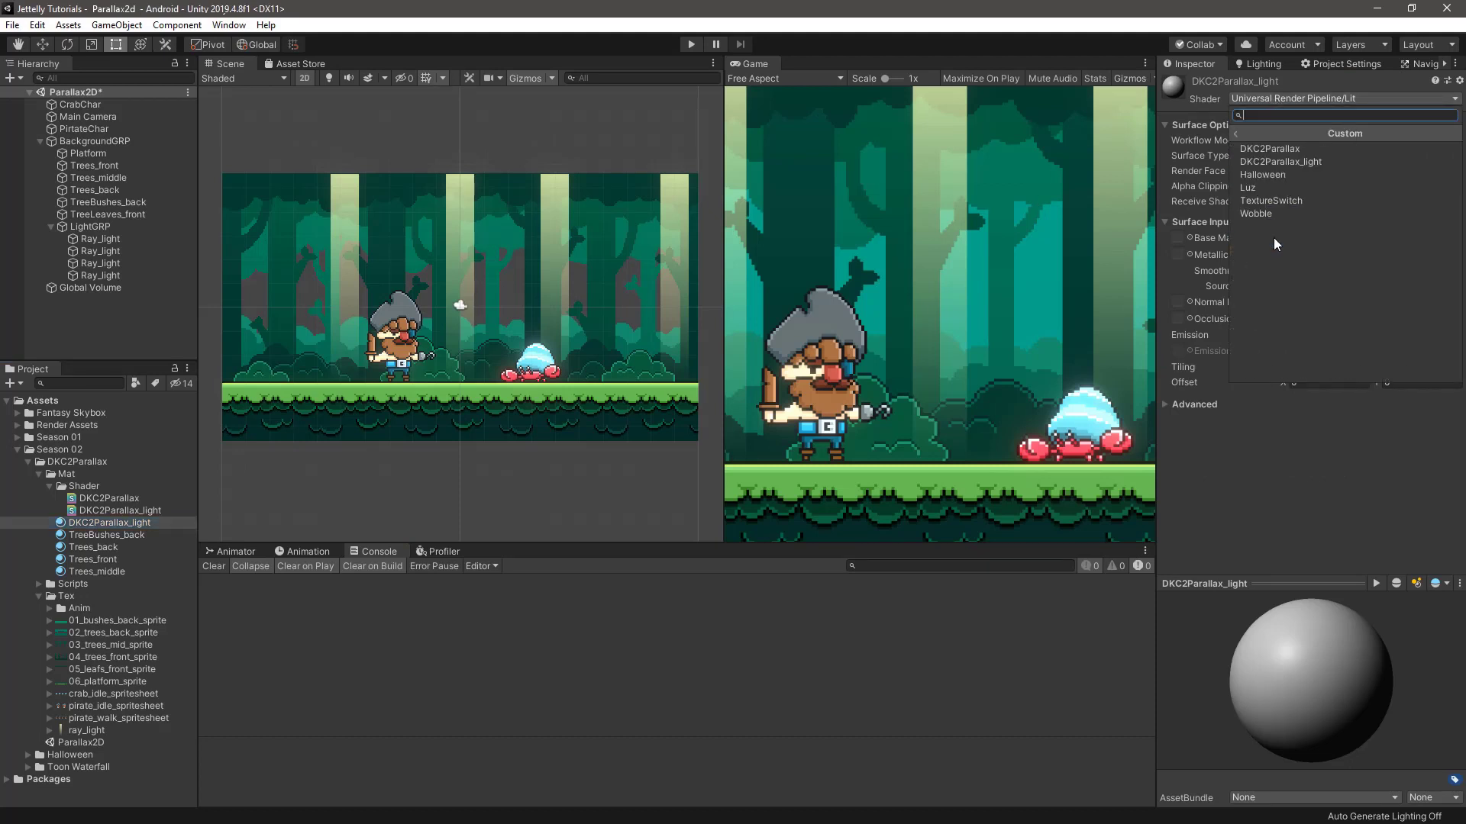
click(1307, 162)
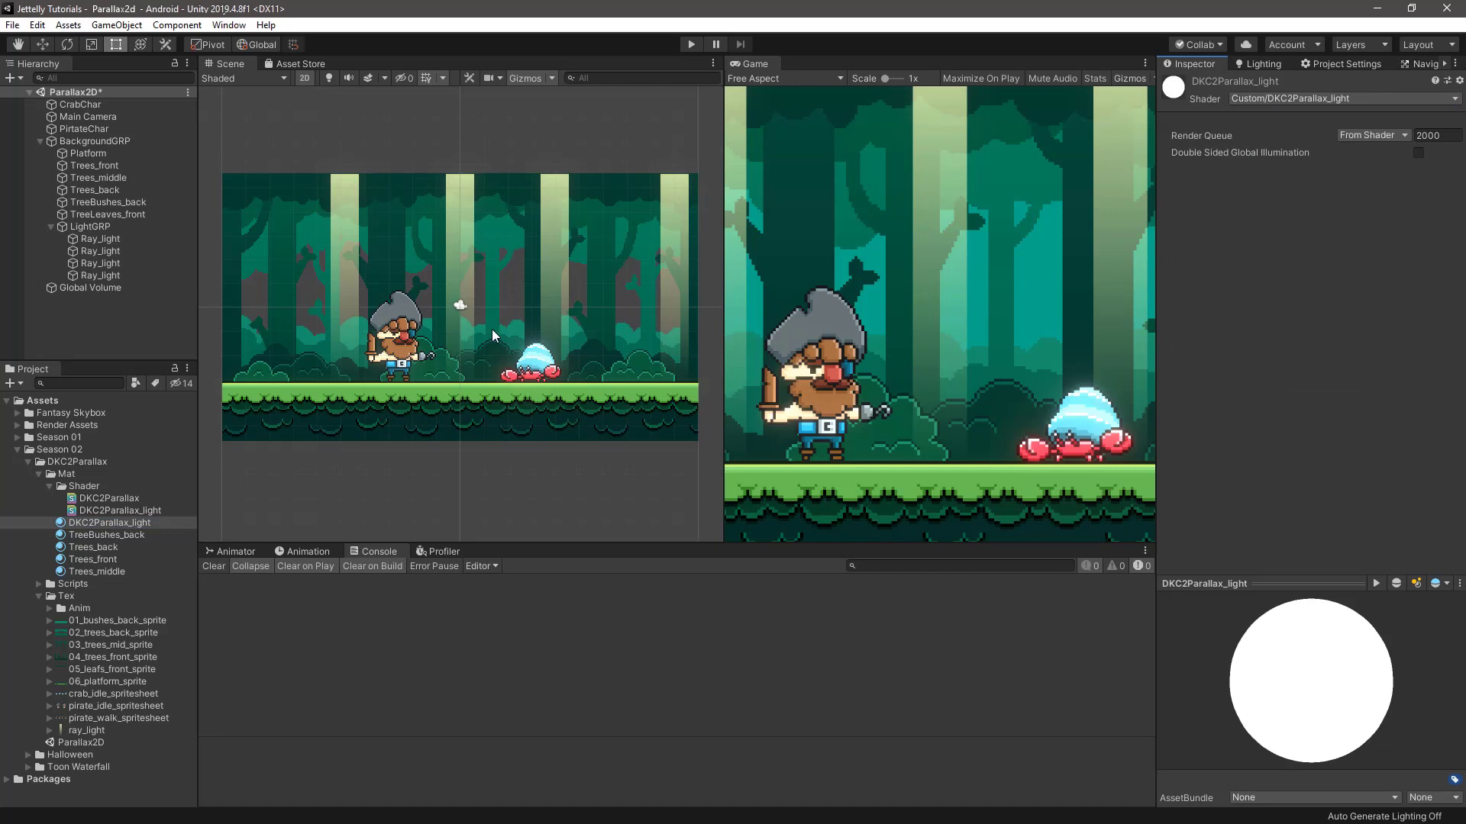
Apply the DKC2Parallax_light material to all four Ray_light sprites.
click(94, 238)
shift+click(98, 275)
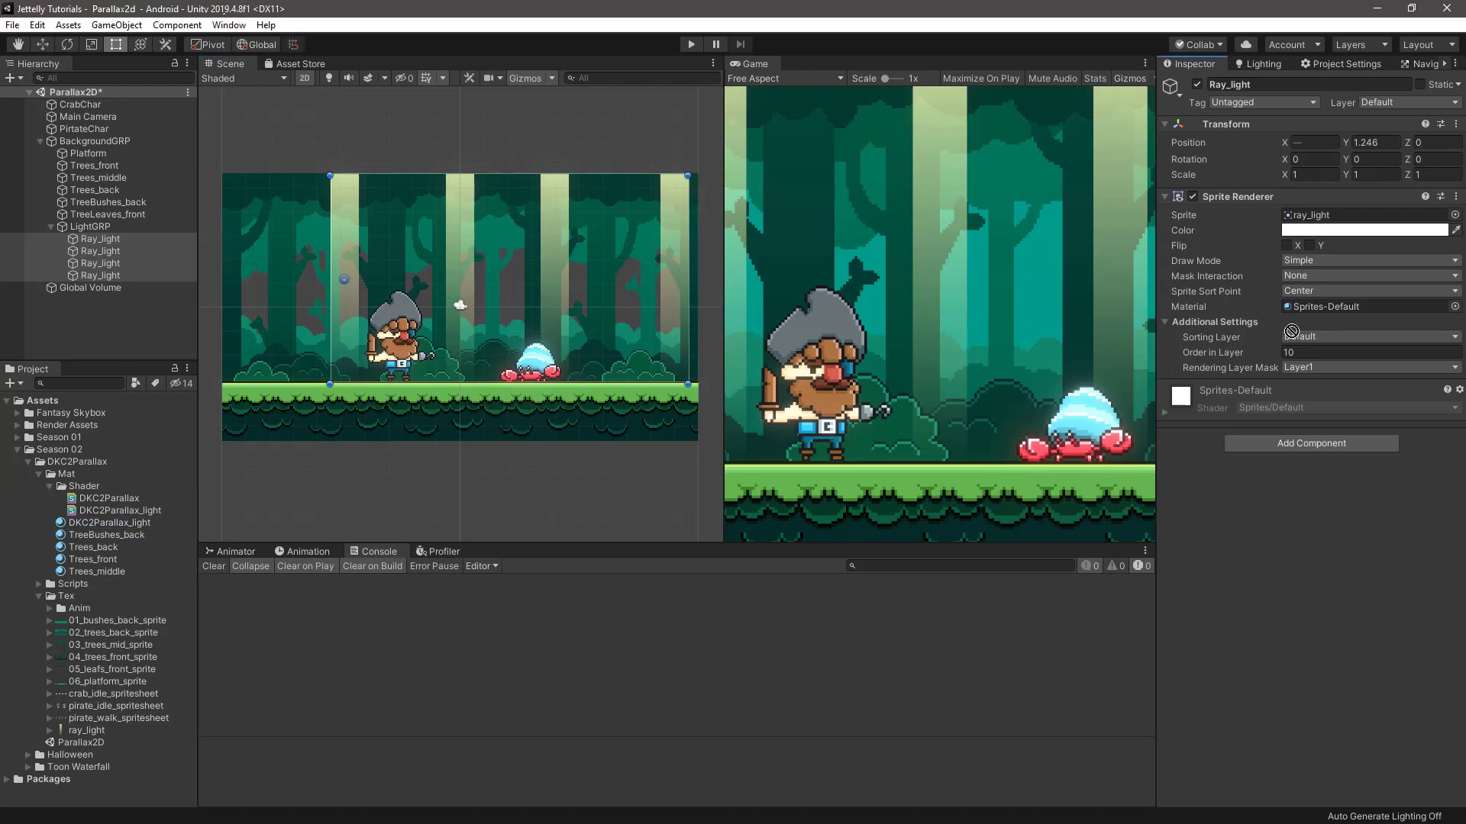
drag(547, 507, 1328, 308)
middle_drag(522, 441, 516, 467)
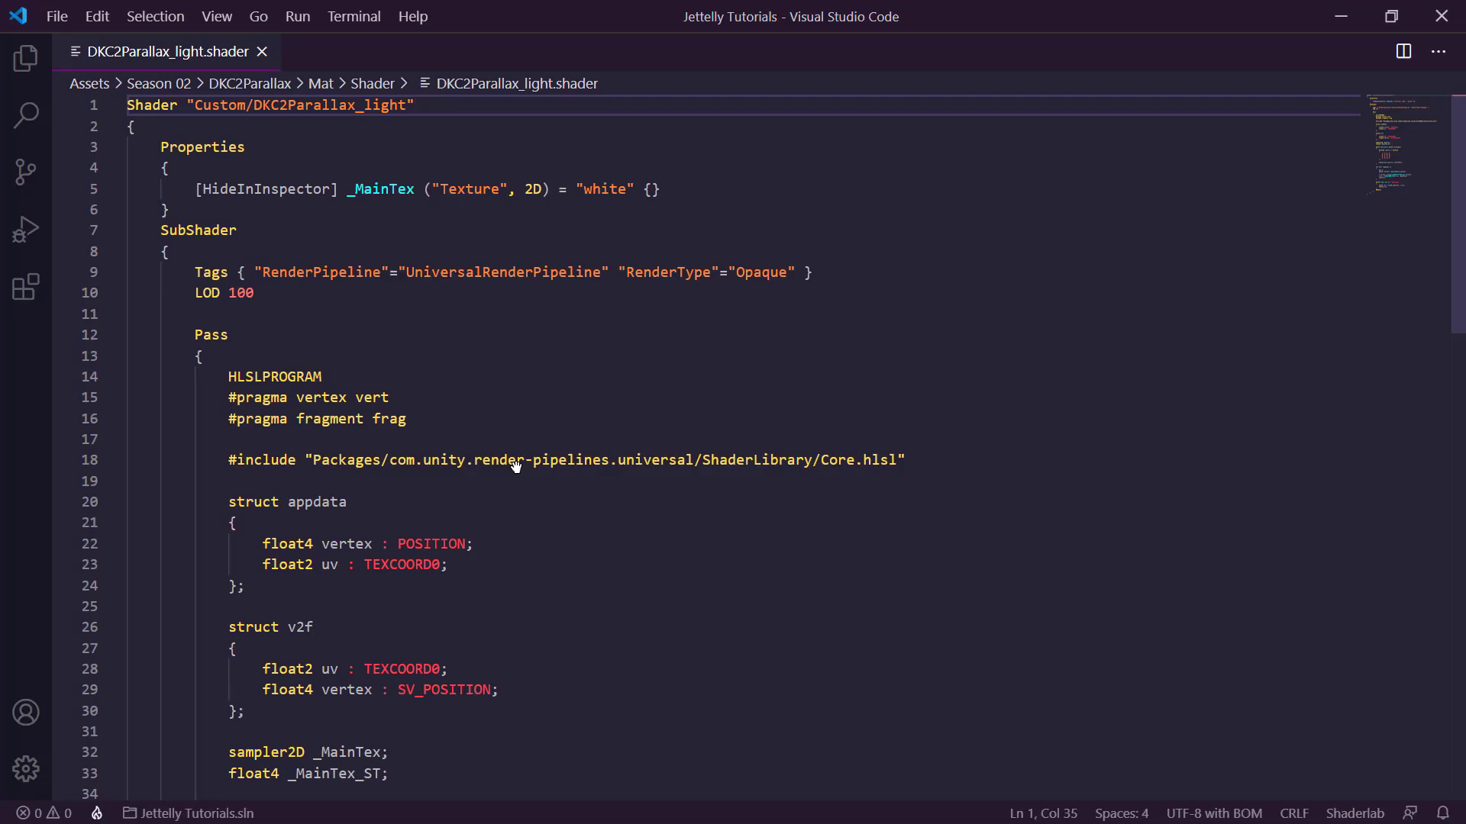
Add "Queue"="Transparent" to the shader Tags and a Blend SrcAlpha One line below, then save.
click(804, 273)
text(")
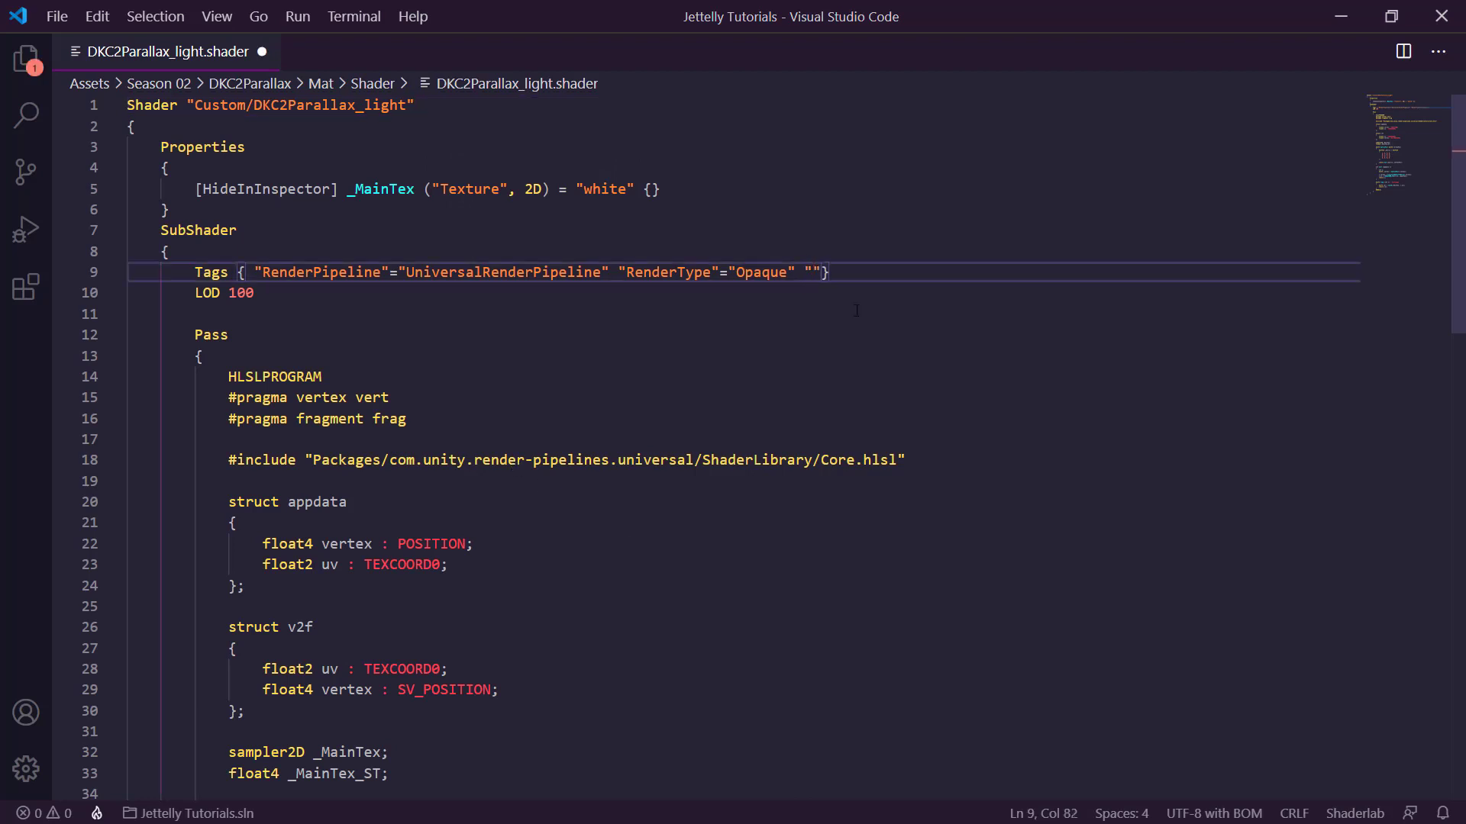
text(Queue"=")
text(Transparent)
key(End)
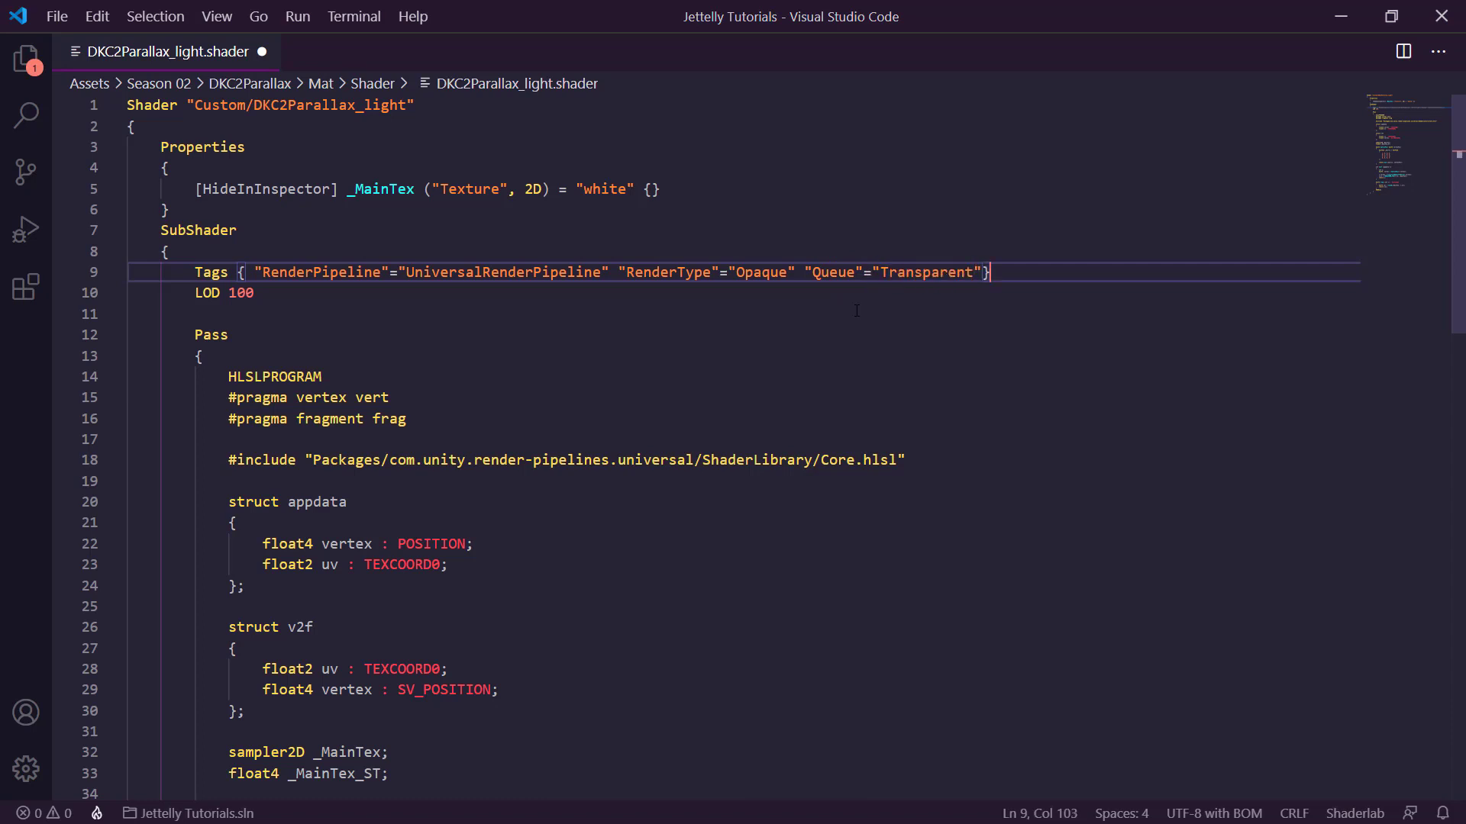
key(Return)
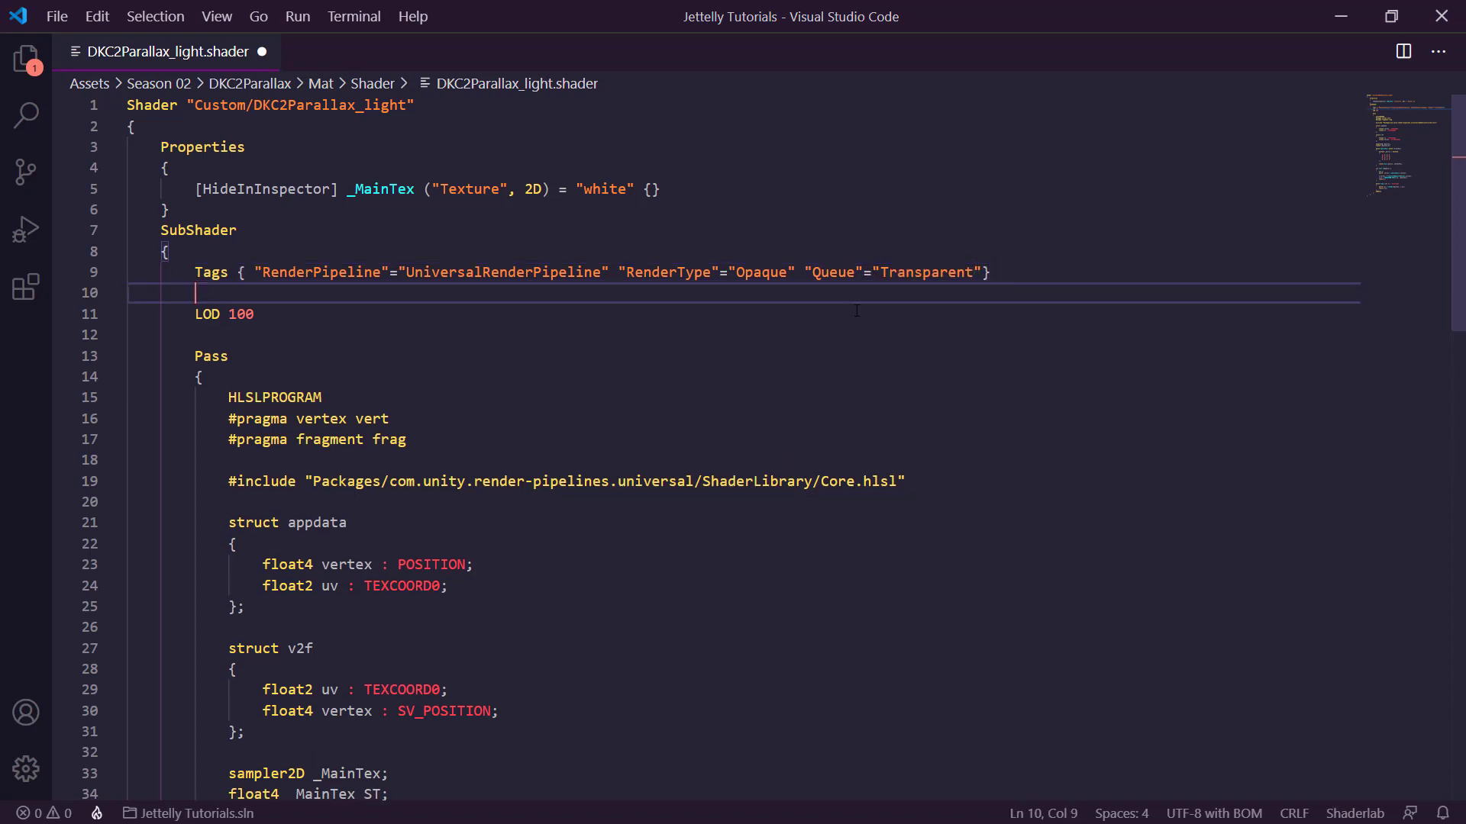
text(Blend S)
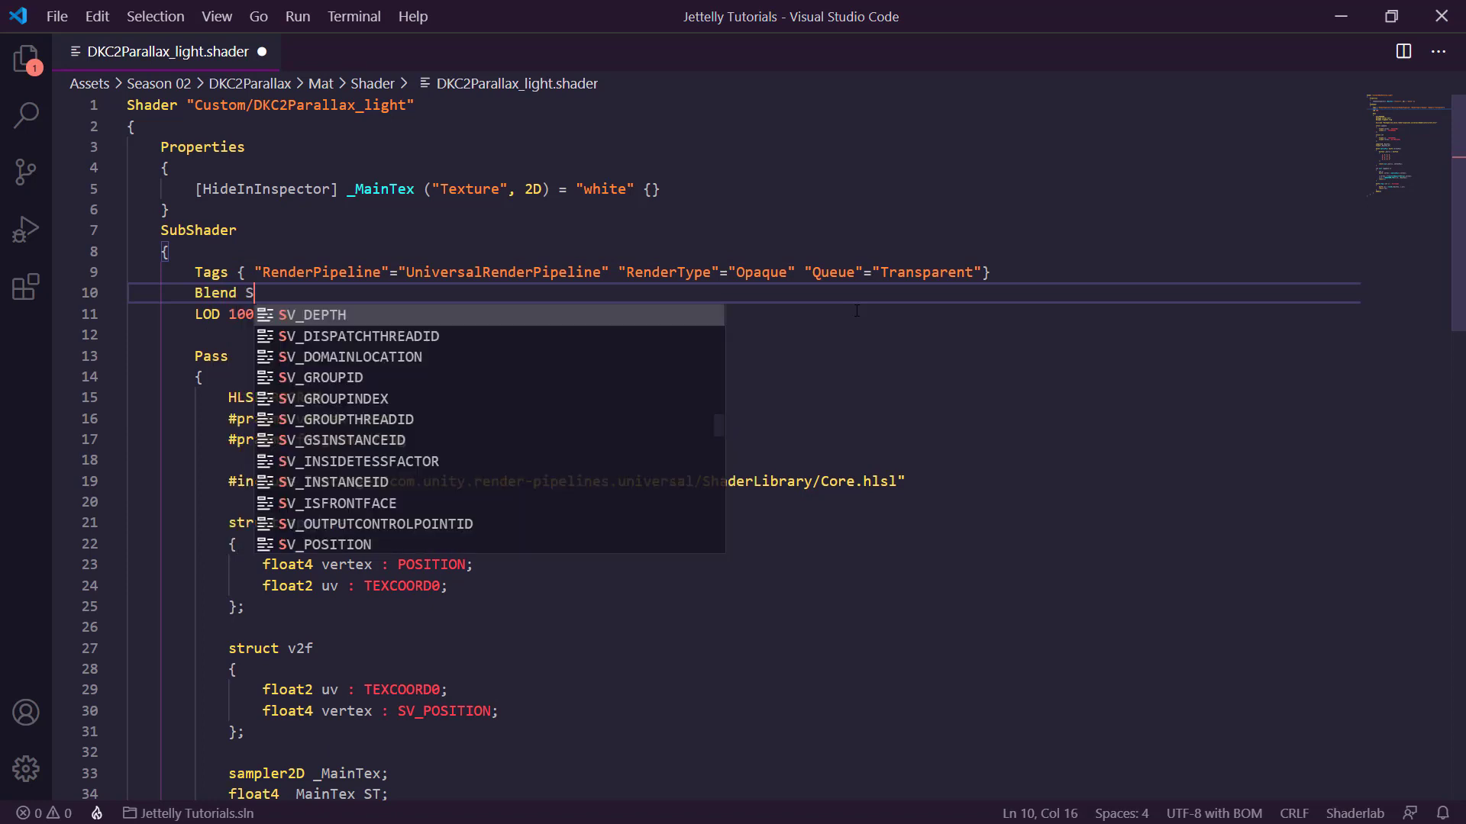
text(rcAlpha O)
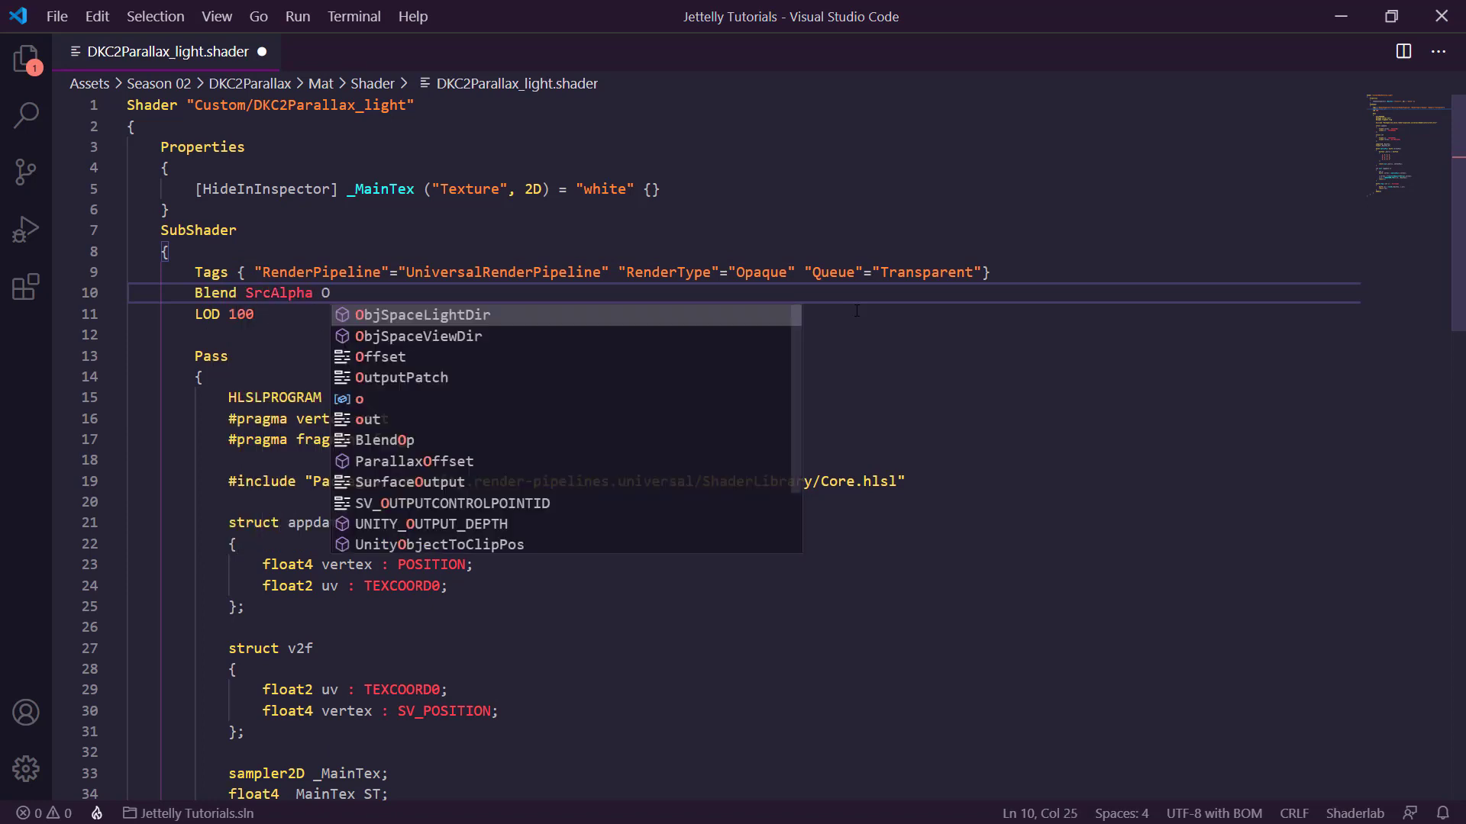
text(ne)
key(ctrl+s)
click(915, 355)
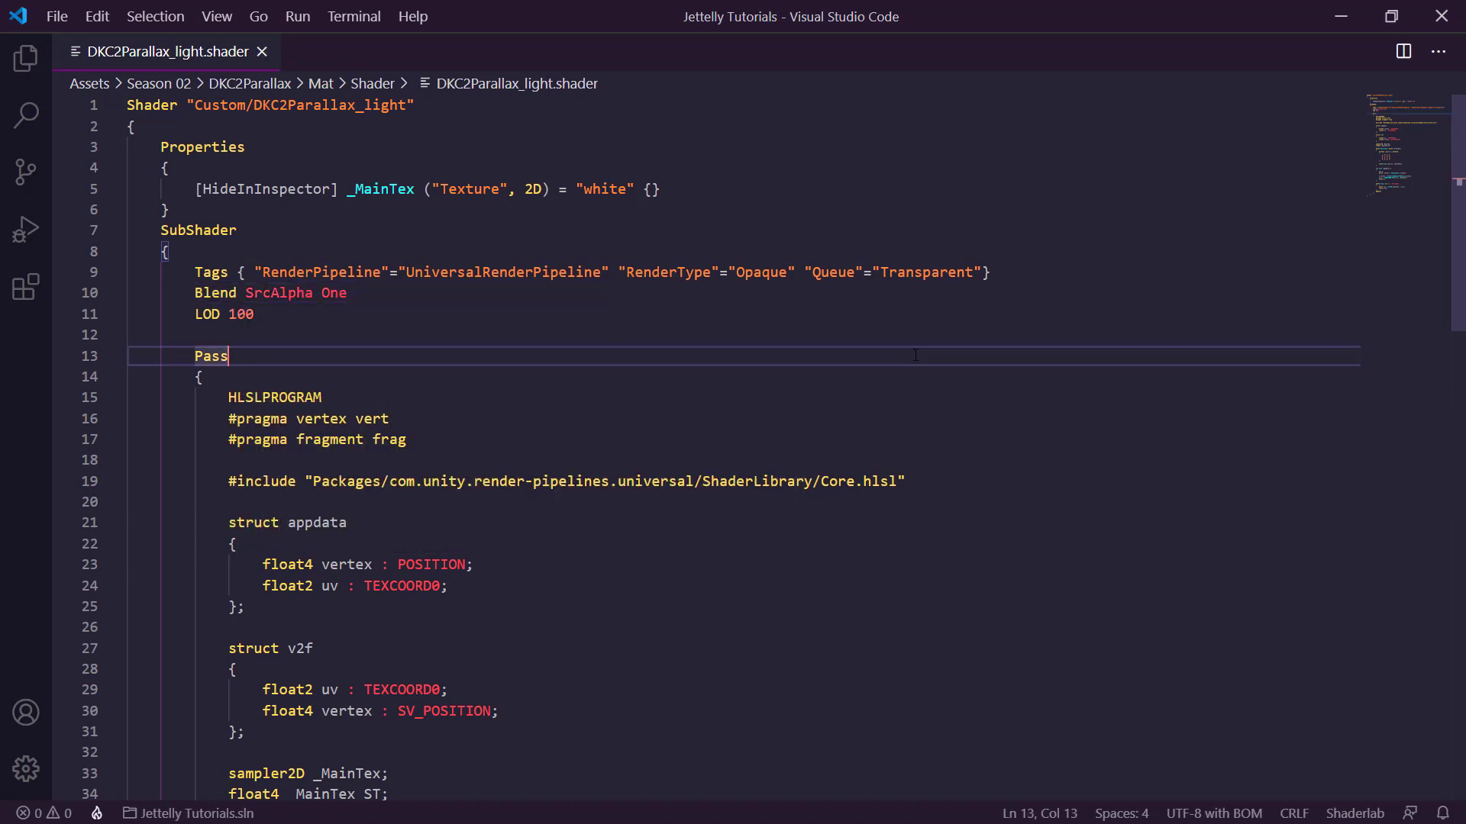
Pan the Unity Scene view to check the additive light rays over the forest.
key(alt+Tab)
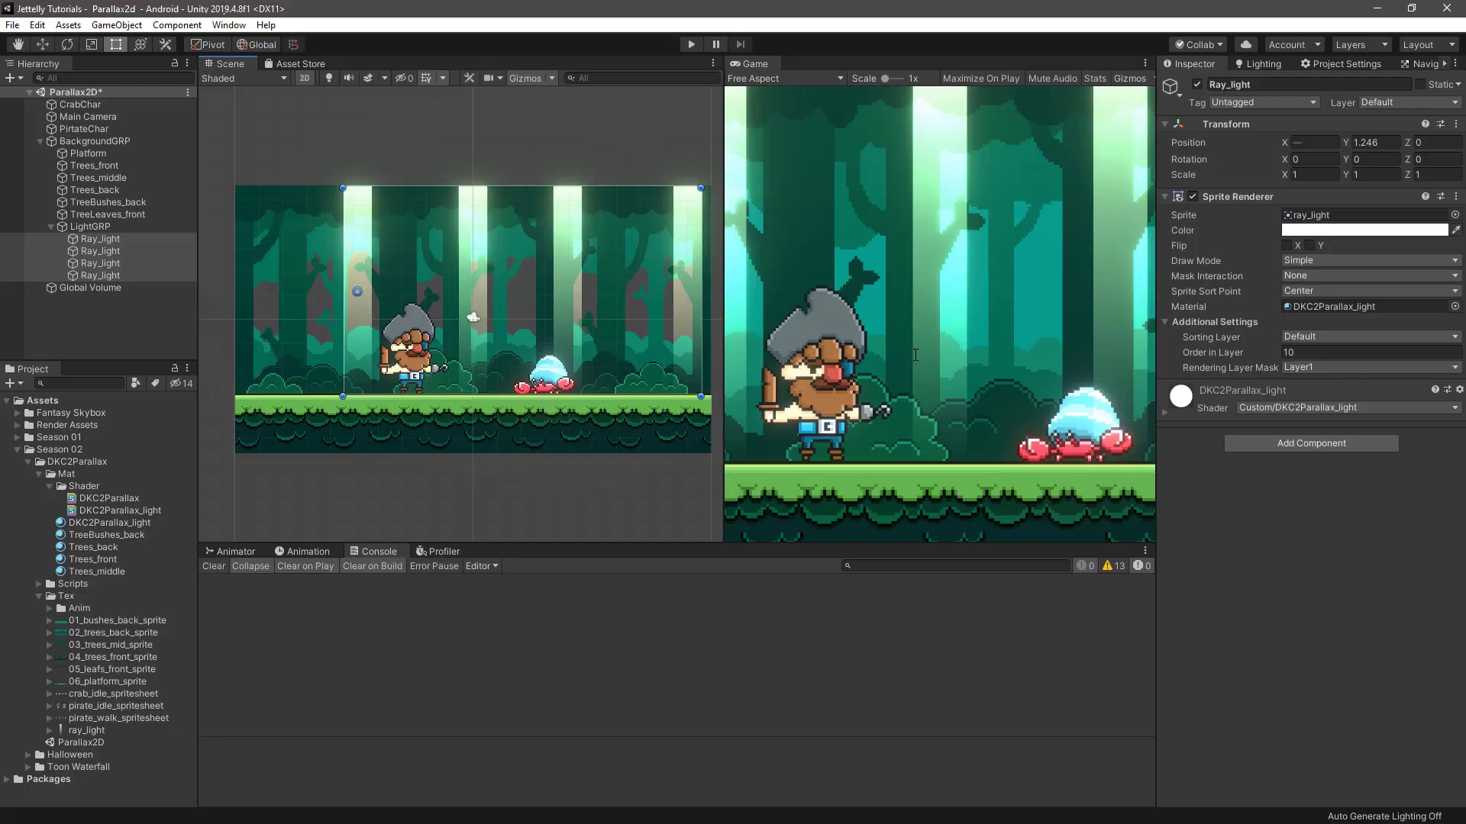
mouse_move(431, 328)
middle_down()
mouse_move(460, 300)
mouse_move(410, 317)
middle_up()
key(alt+Tab)
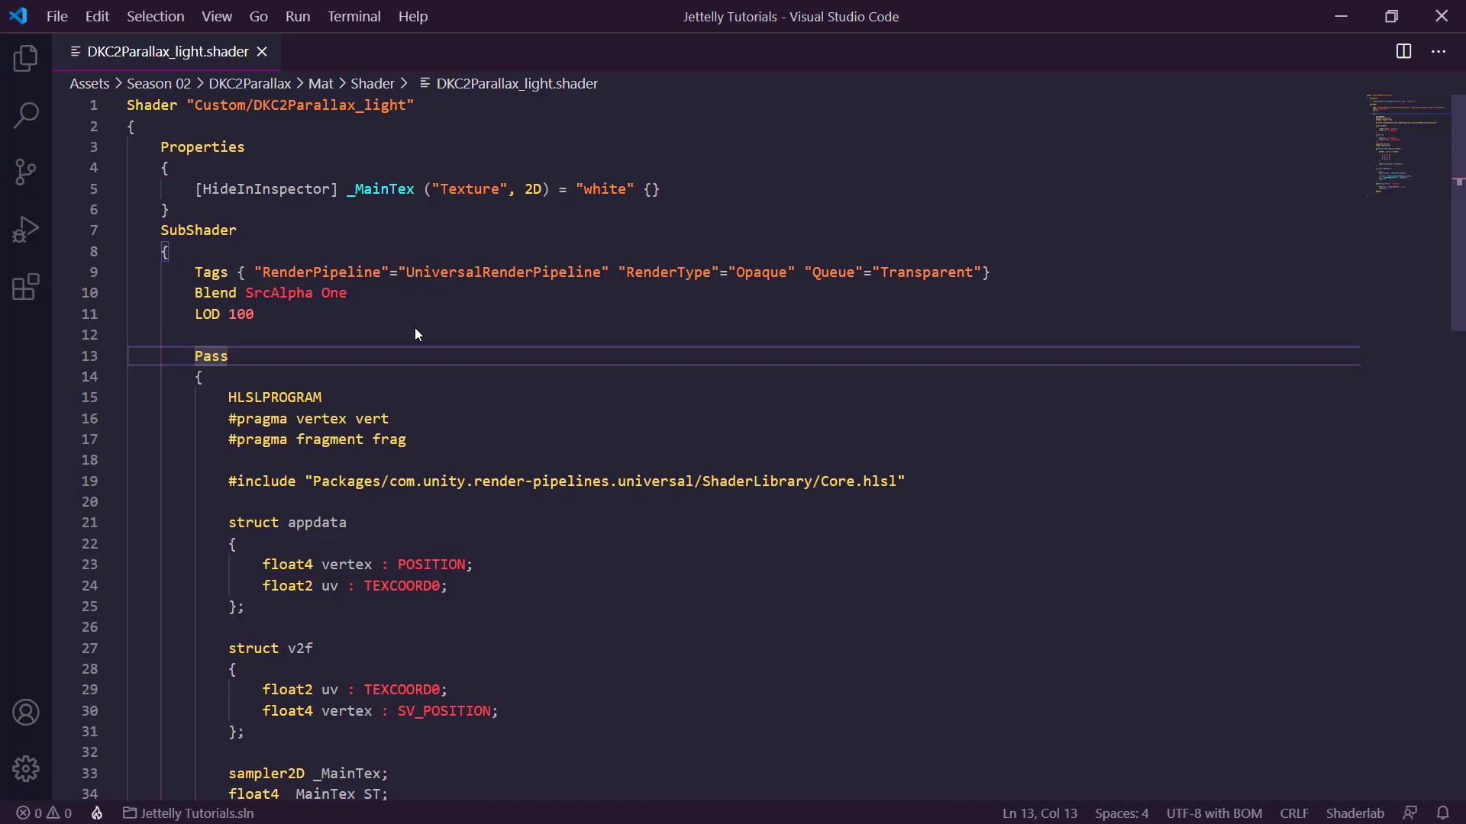
Add a _Distance ("Distance", Range(0, 1)) = 0.5 property below _MainTex.
click(687, 185)
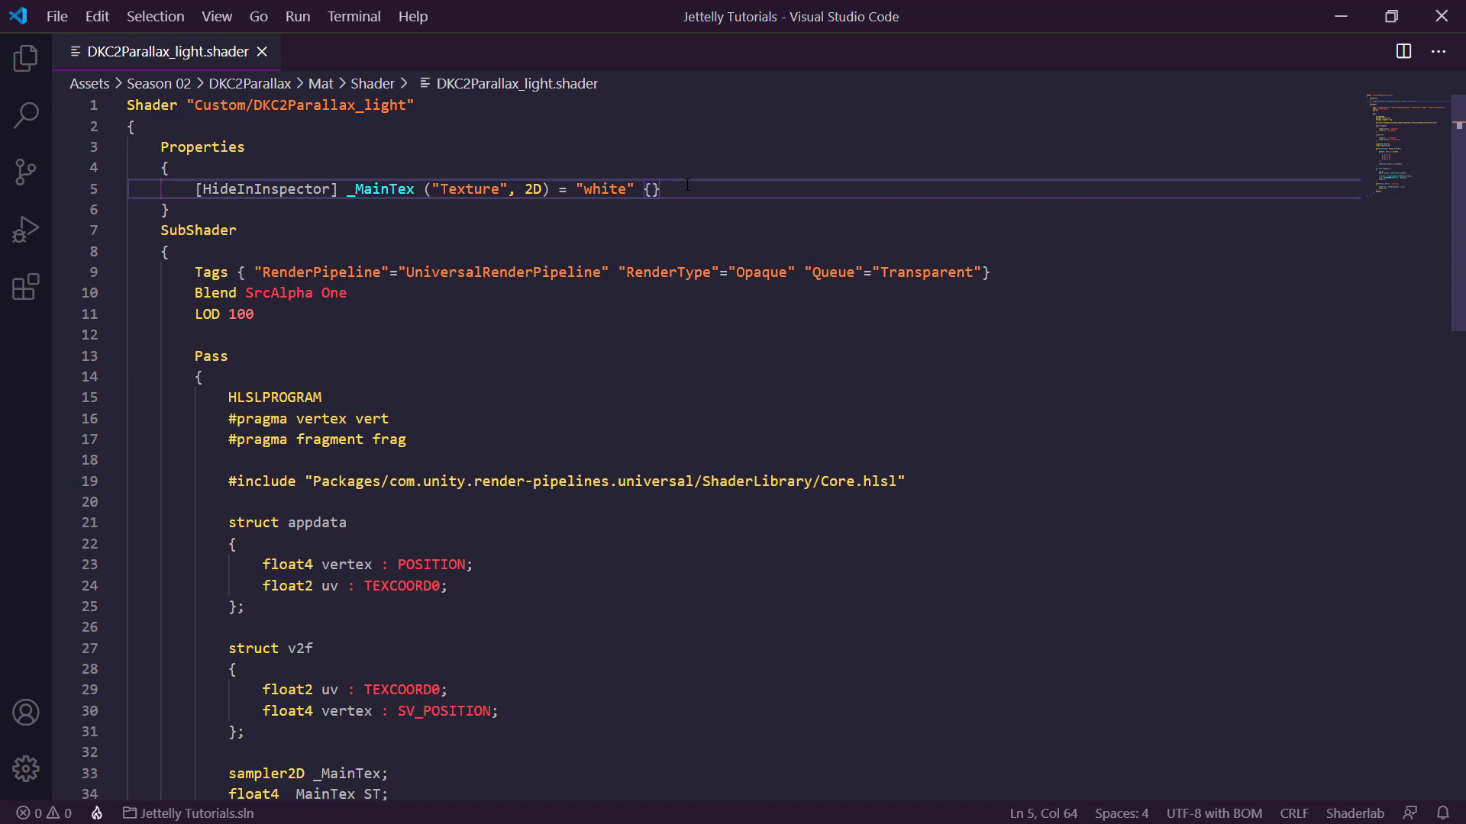
key(Return)
text(_Distance)
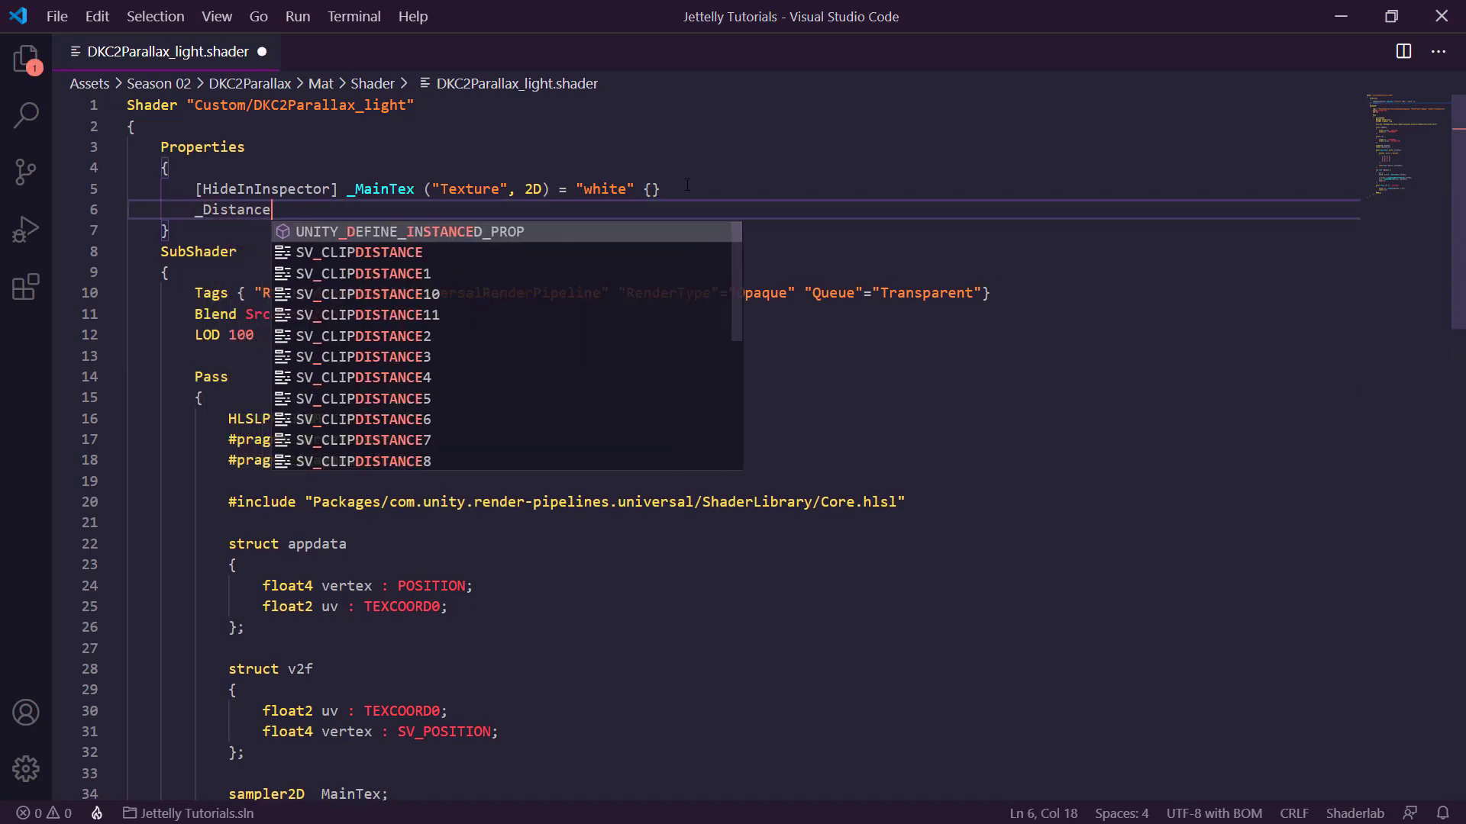
text( ()
text("D)
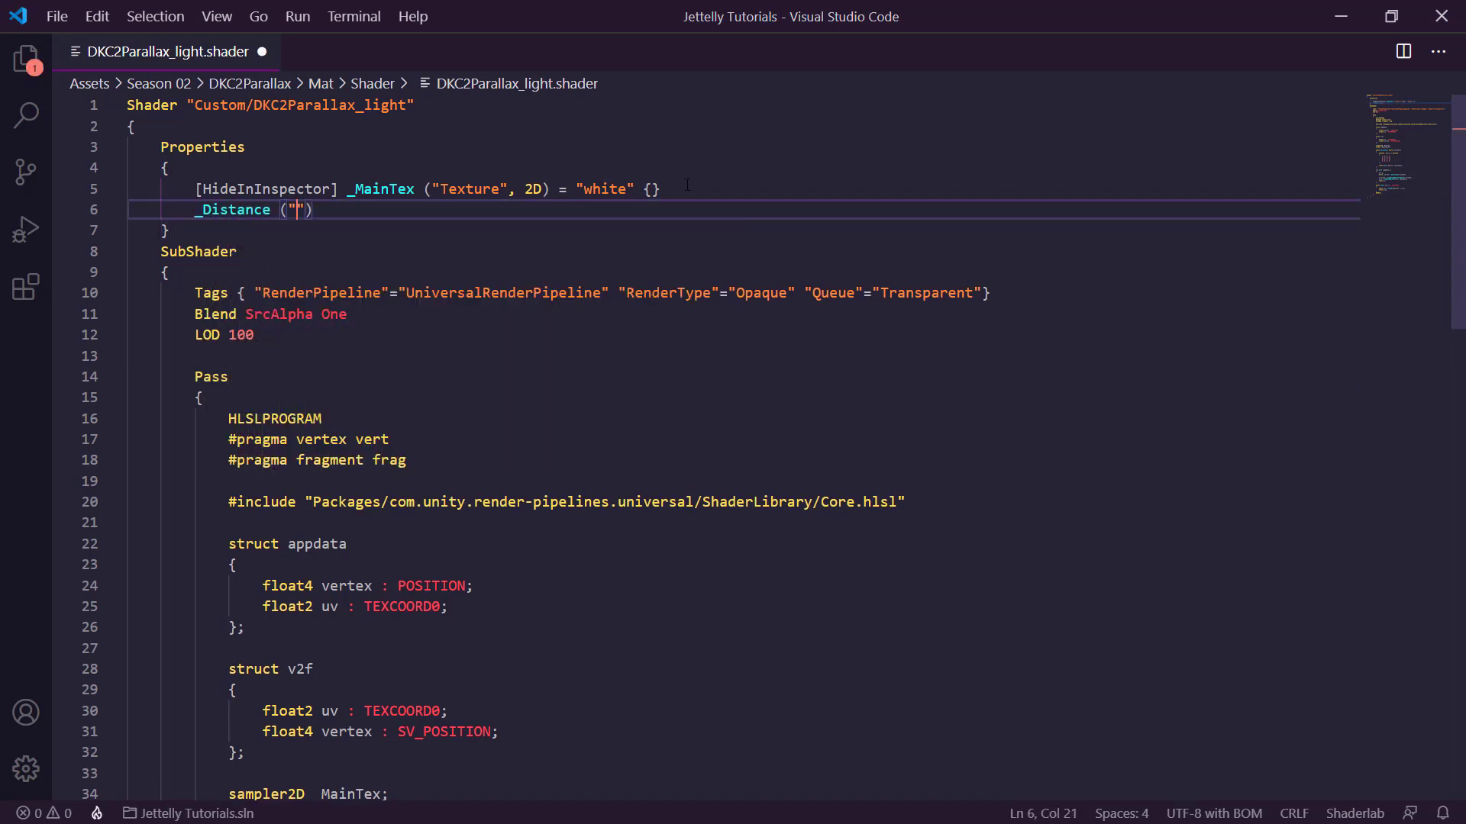
text(istance", r)
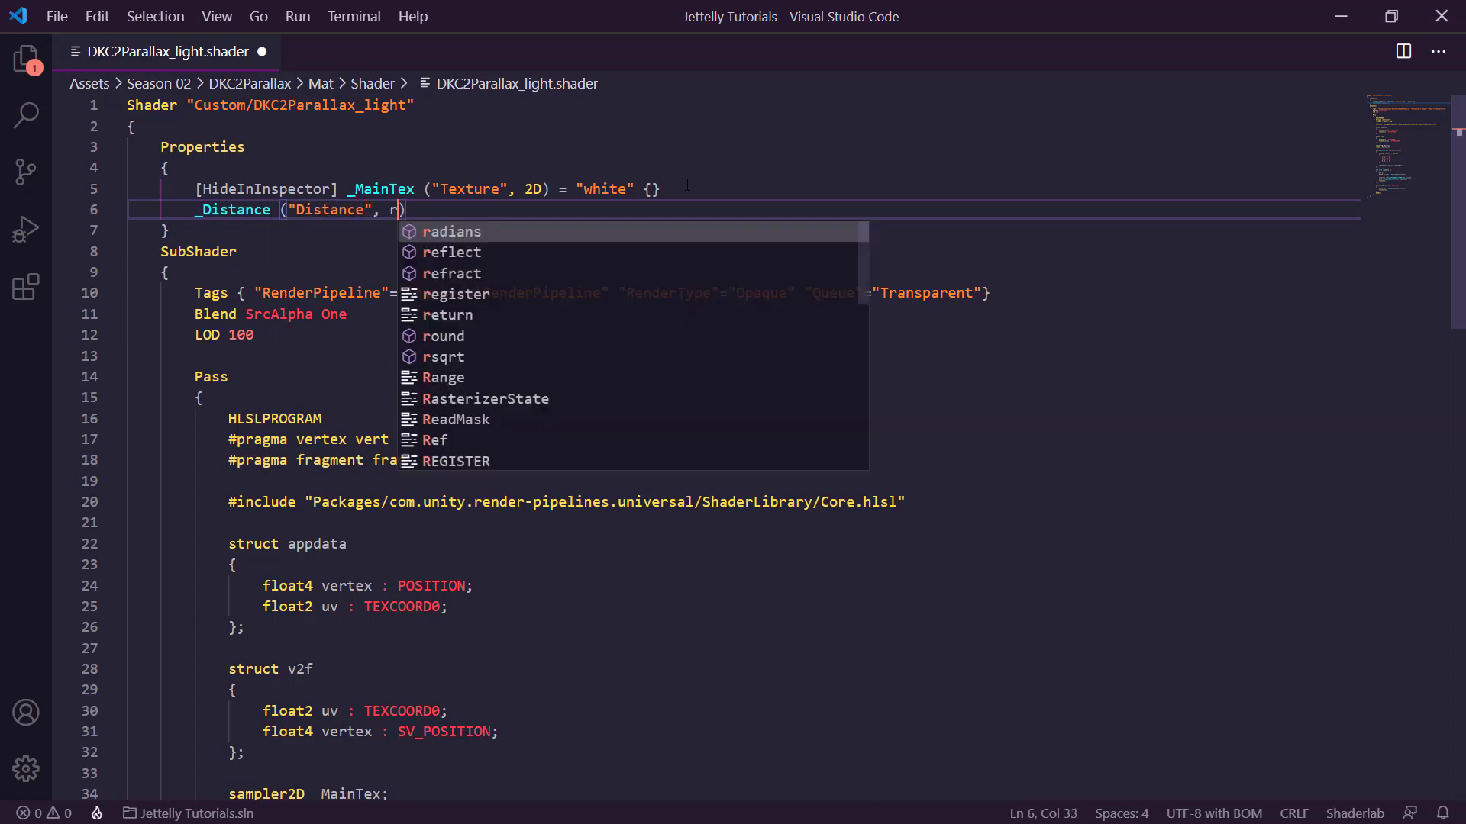
text(ange())
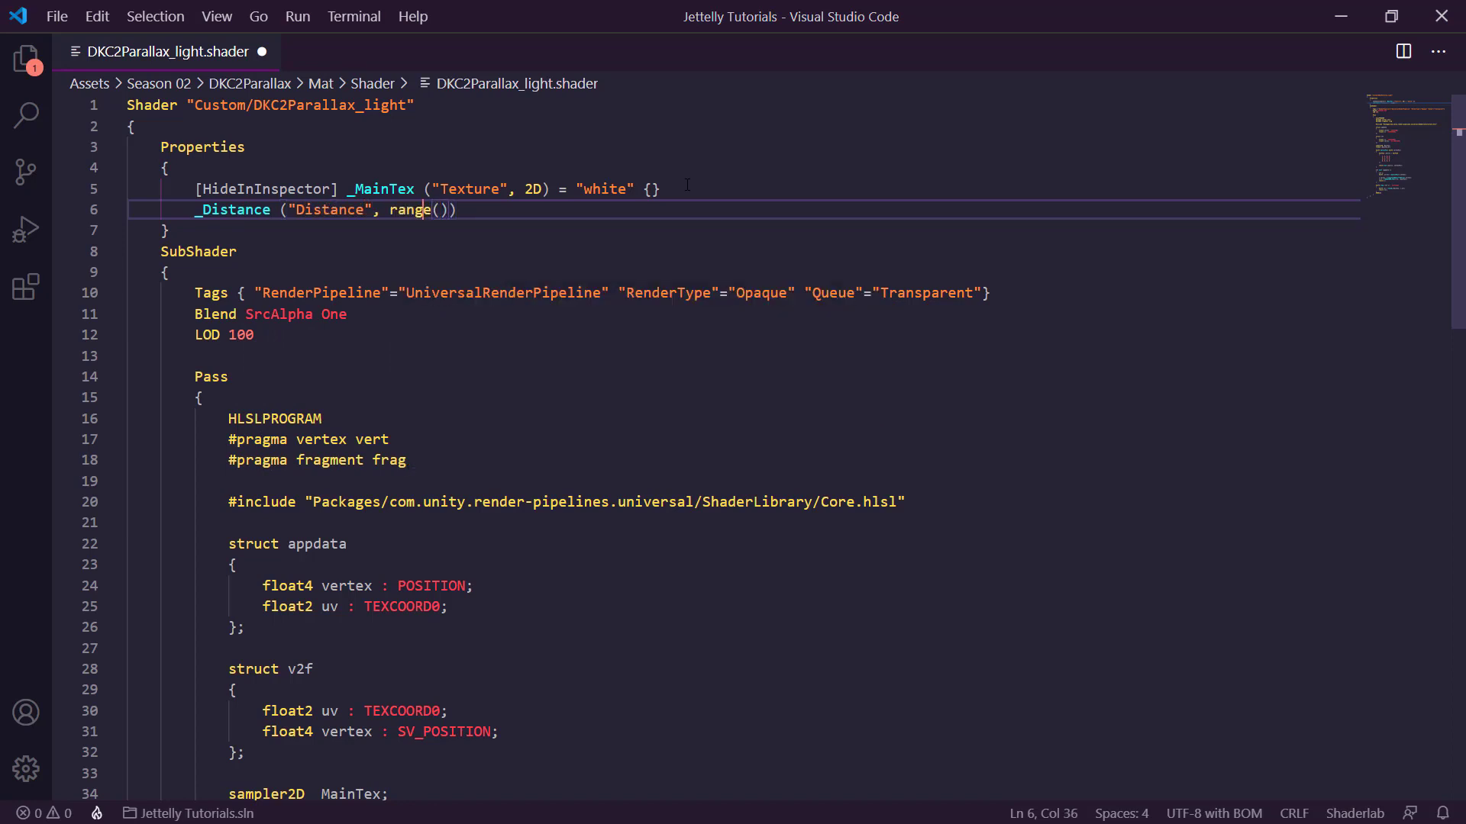
key(Left)
key(Left)
key(Left)
key(BackSpace)
text(R)
key(Right)
key(Right)
key(Right)
key(Right)
text(0, 1)
key(Right)
key(Right)
text(= 0.5)
Declare float _Distance below the _MainTex_ST declaration.
scroll(534, 354, down, 8)
click(457, 320)
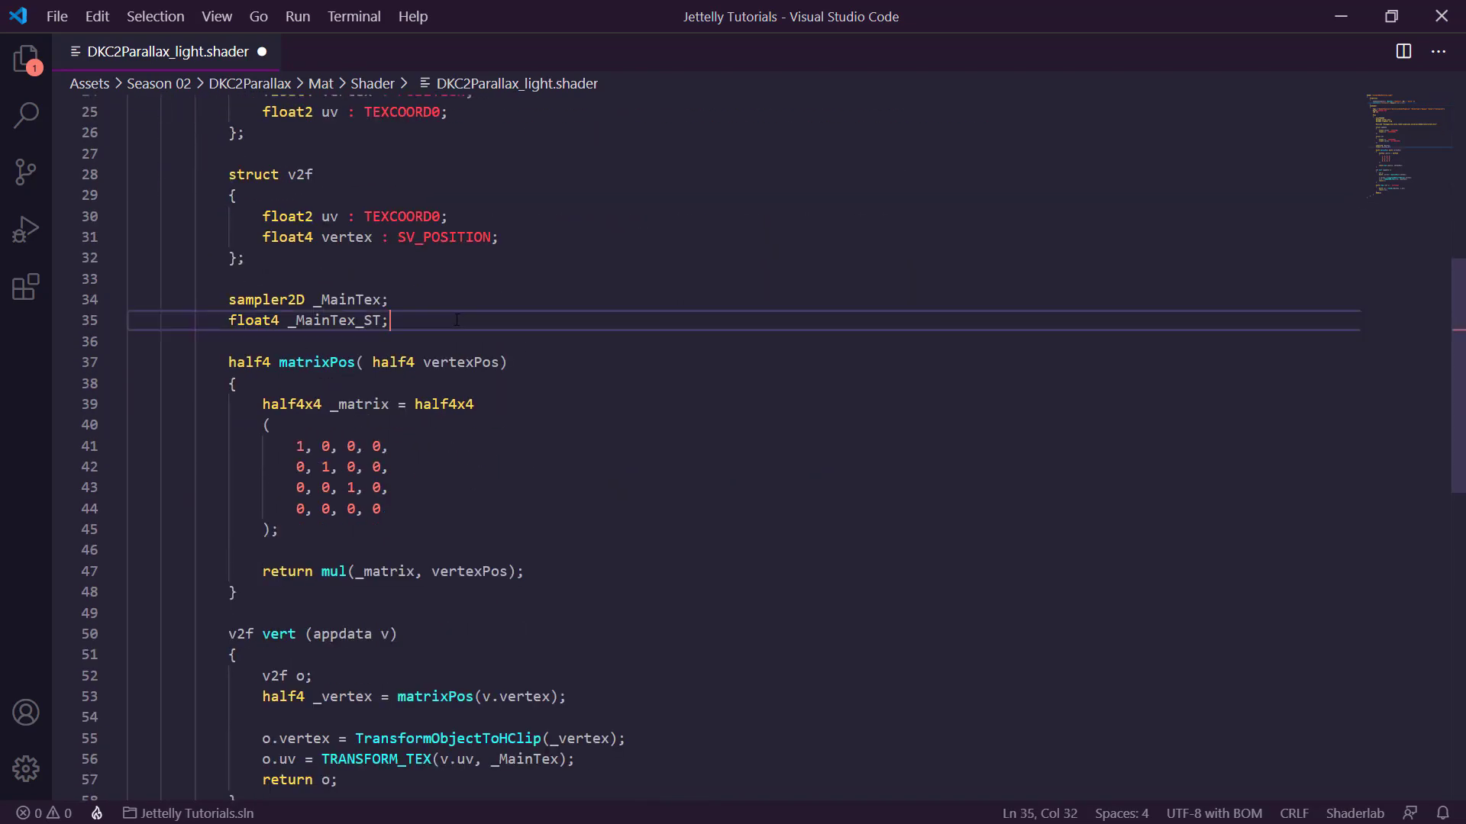
key(Return)
text(float )
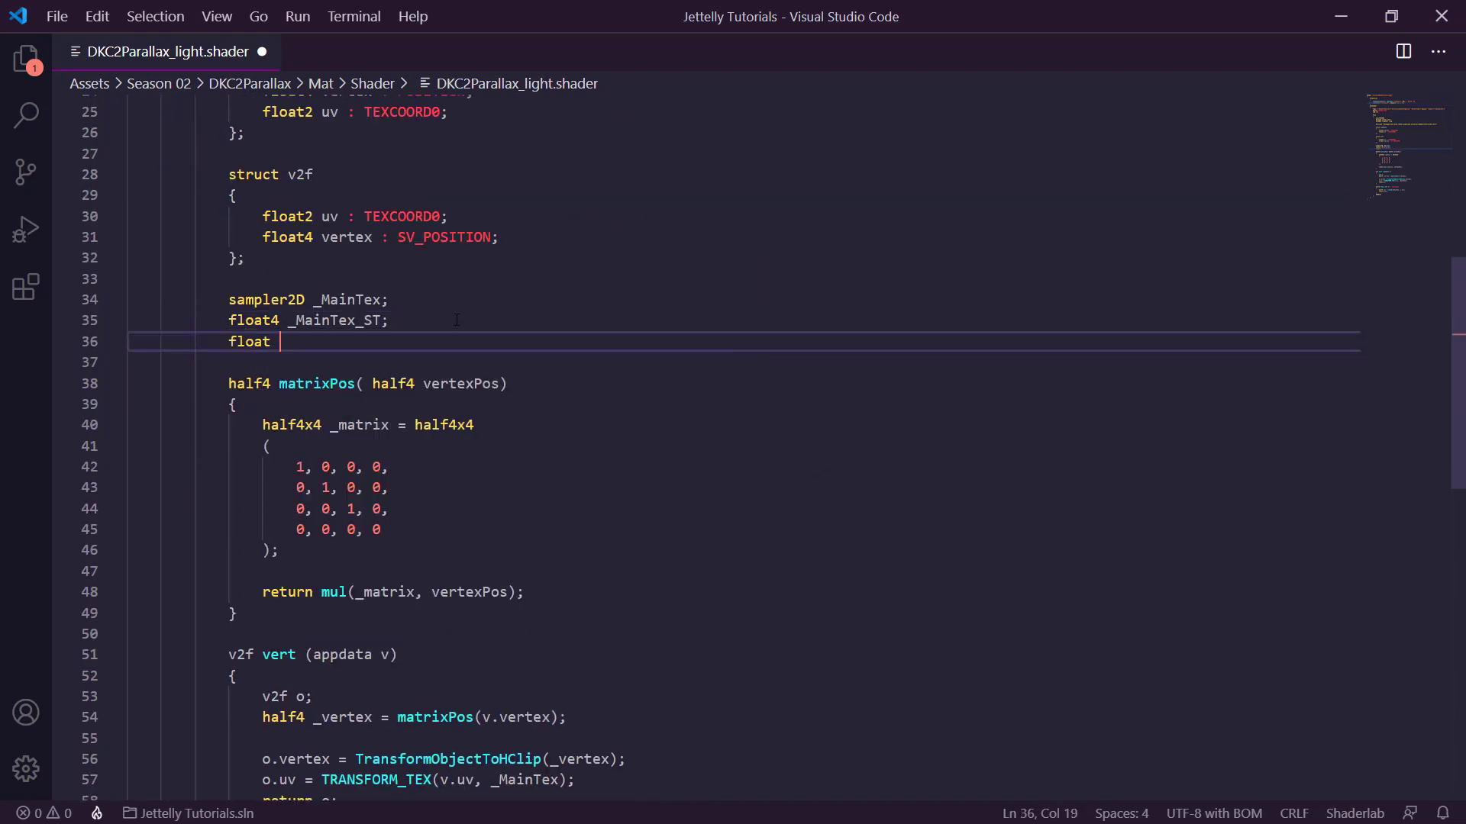
text(_Dista)
key(Return)
Replace the last 0 of the matrix's first row with _Distance and save.
click(393, 468)
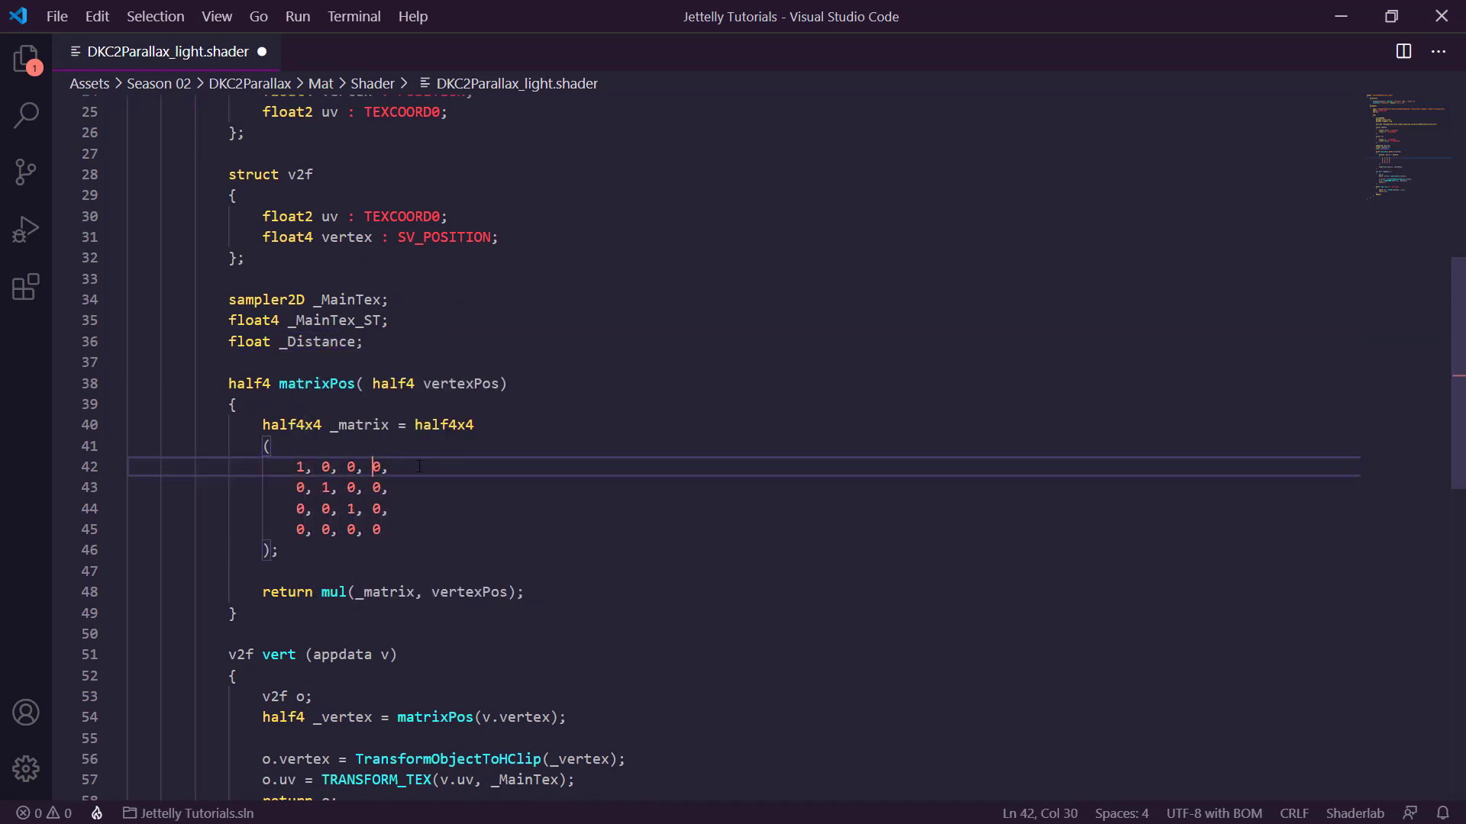
key(Delete)
text(_Di)
key(Return)
key(ctrl+s)
key(alt+Tab)
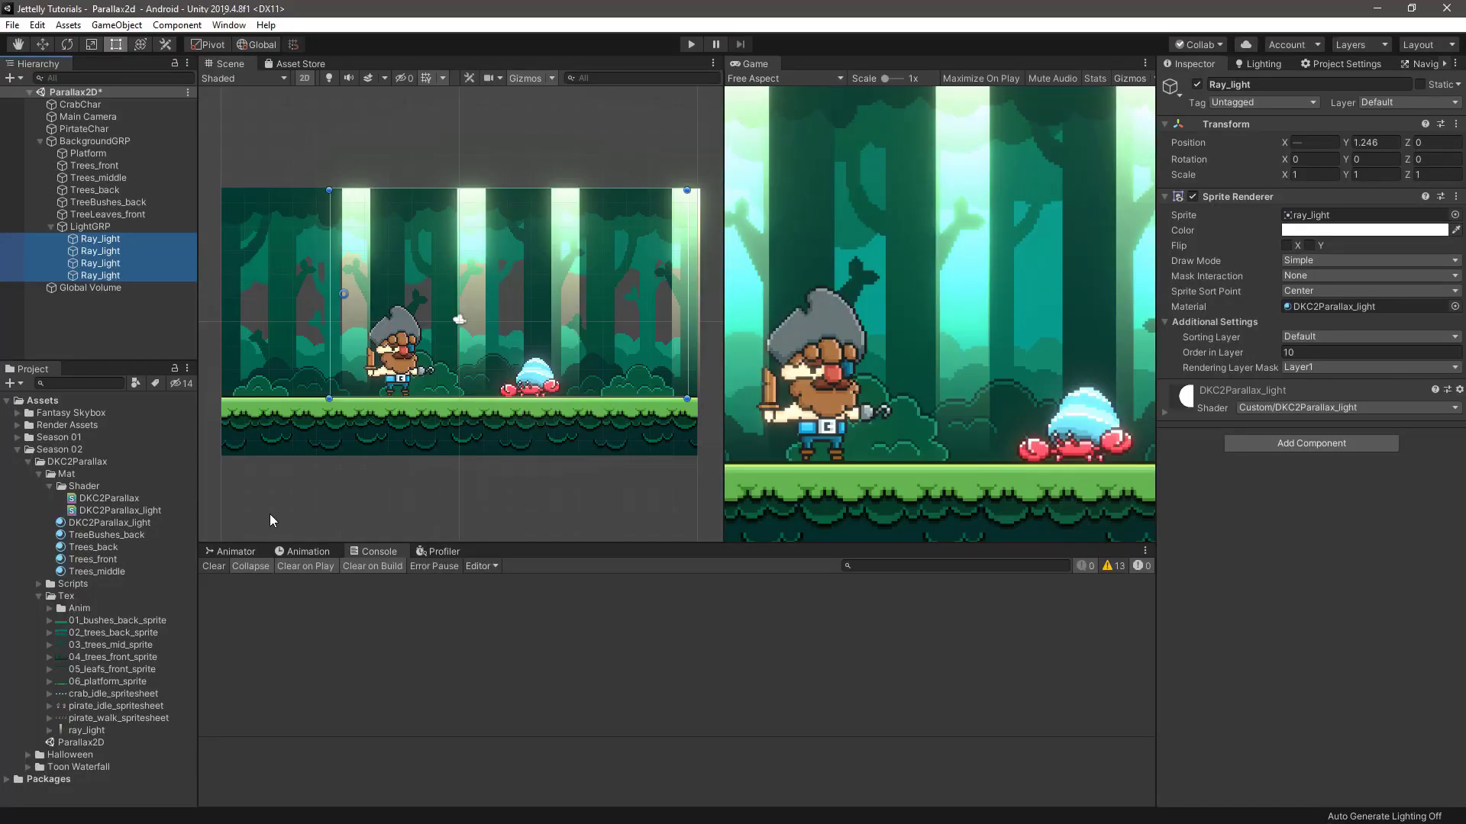
Raise the DKC2Parallax_light material's Distance slider from 0.5 to 1.
click(137, 524)
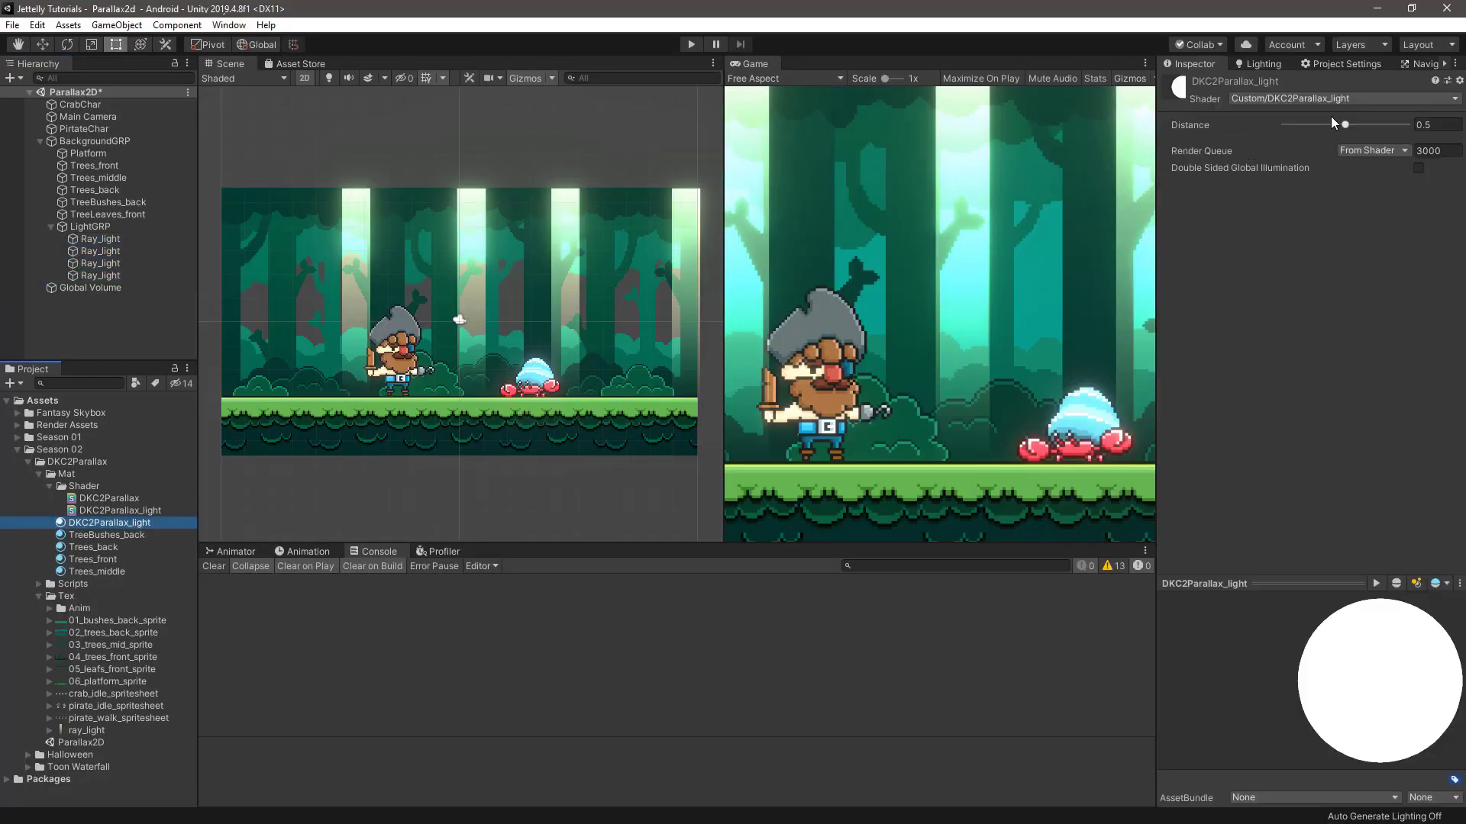
drag(1345, 125, 1408, 125)
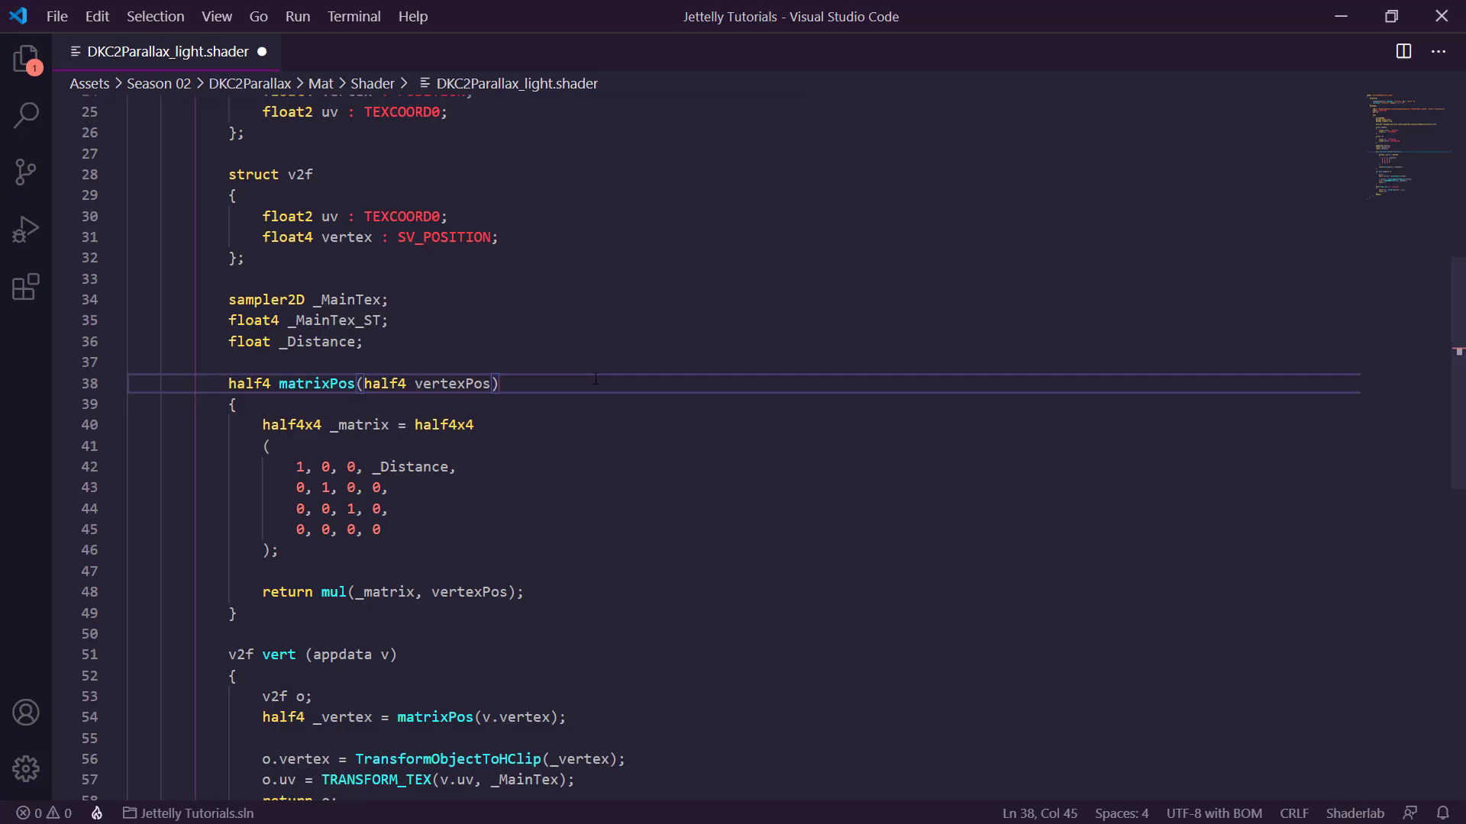
Add half vertexWorld and half cam parameters to the matrixPos function.
key(Left)
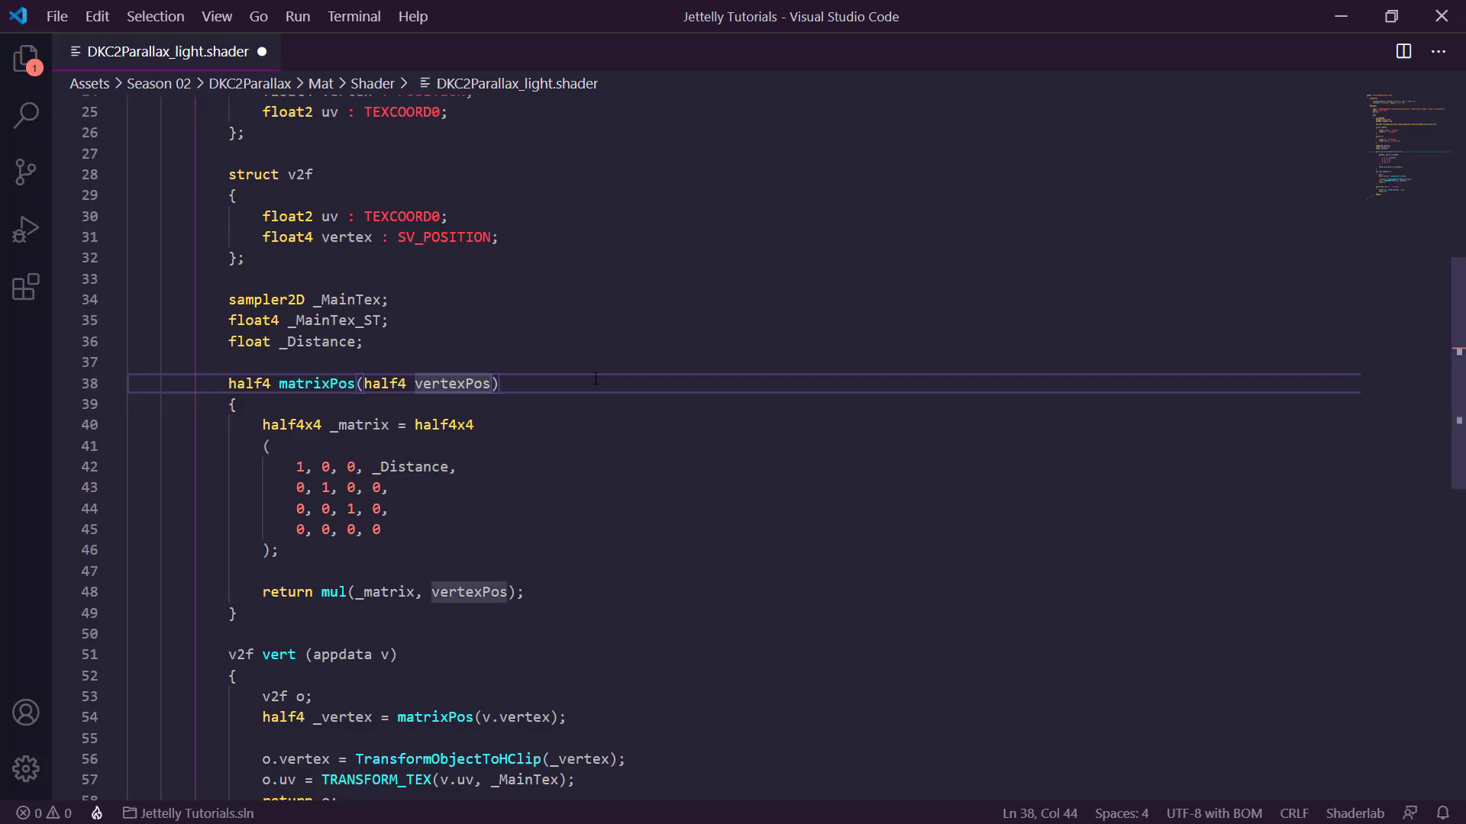
text(, )
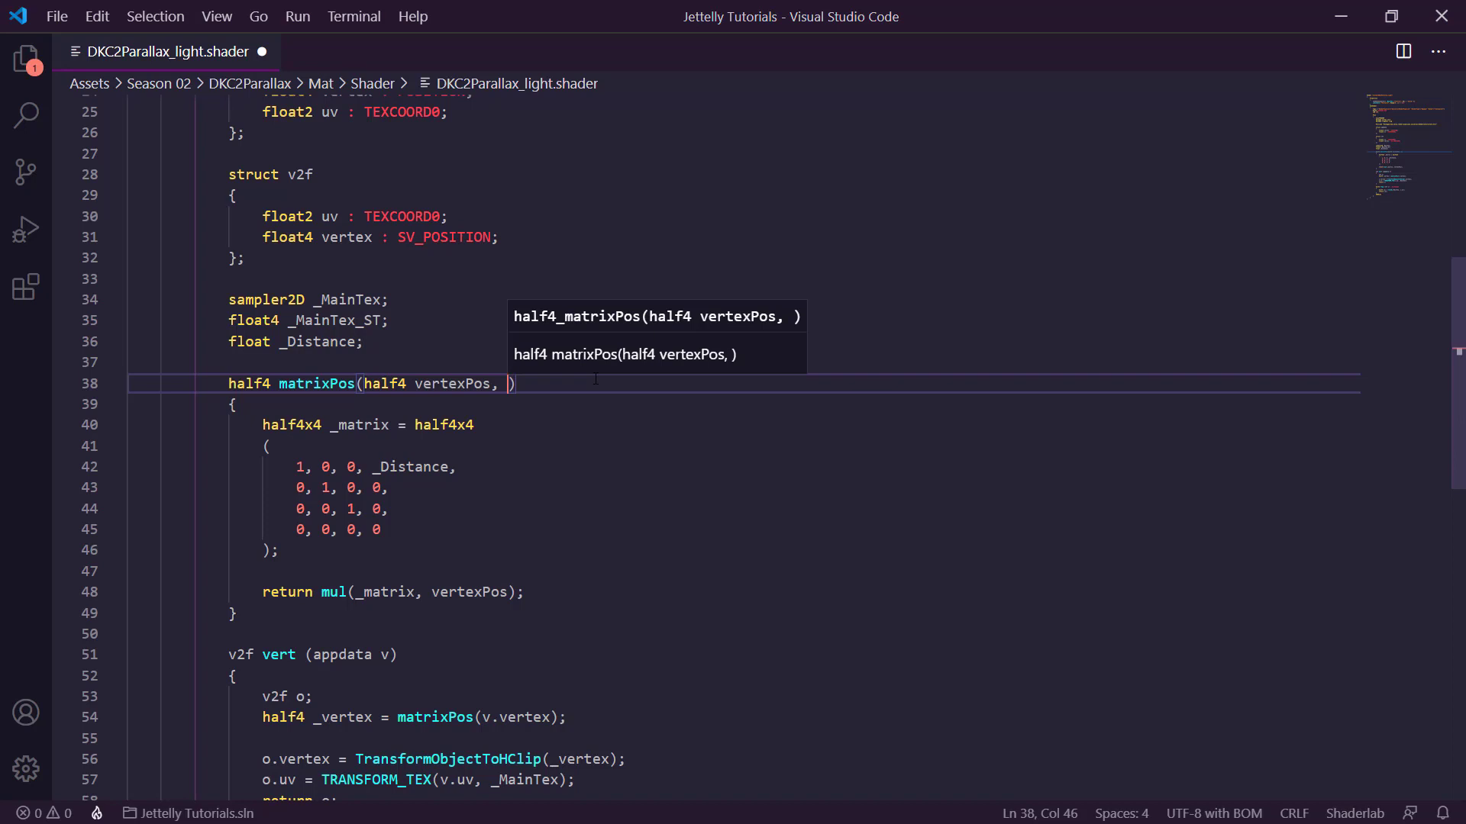
text(half vert)
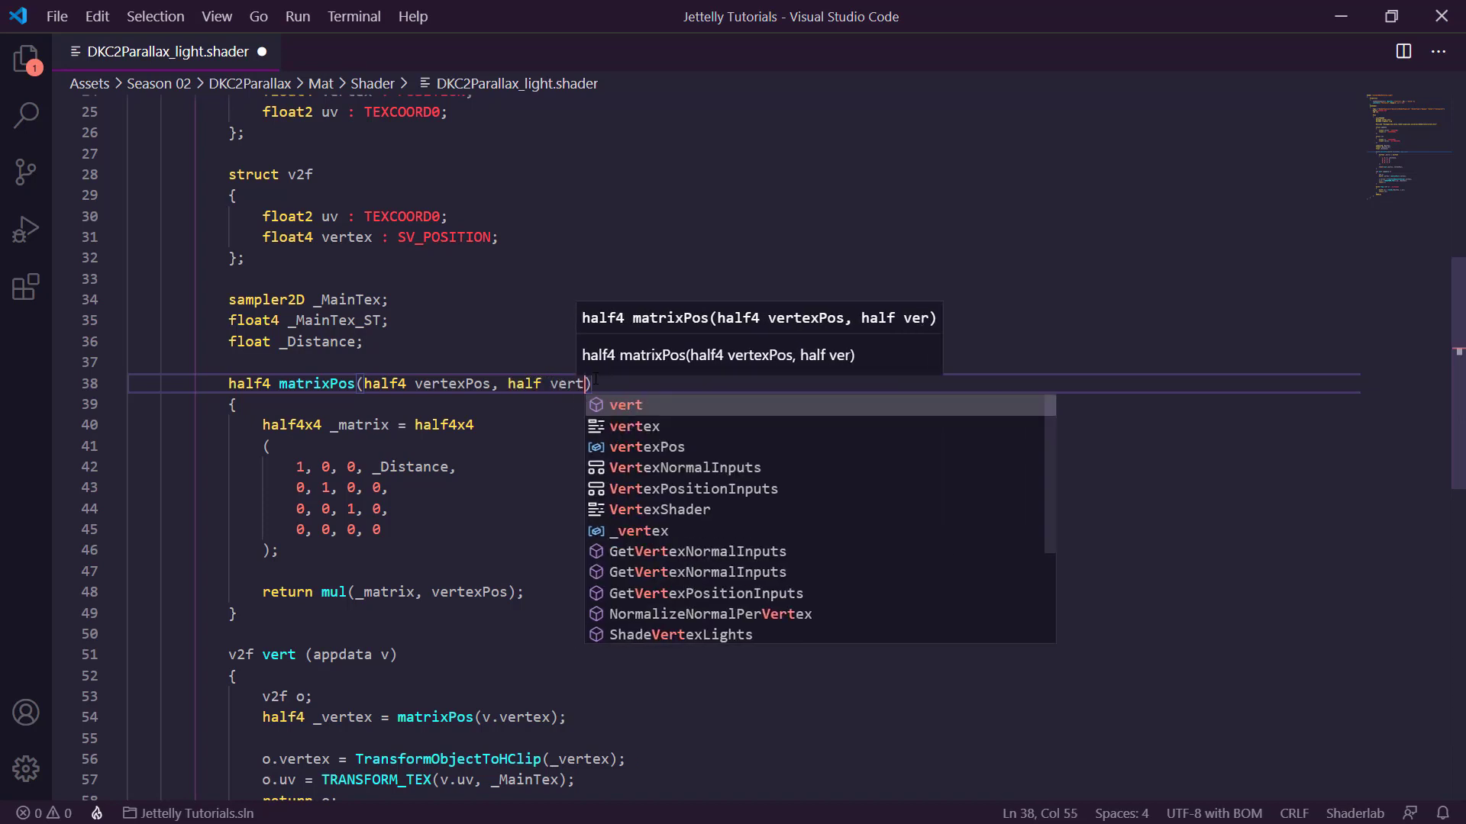
text(exWorld,)
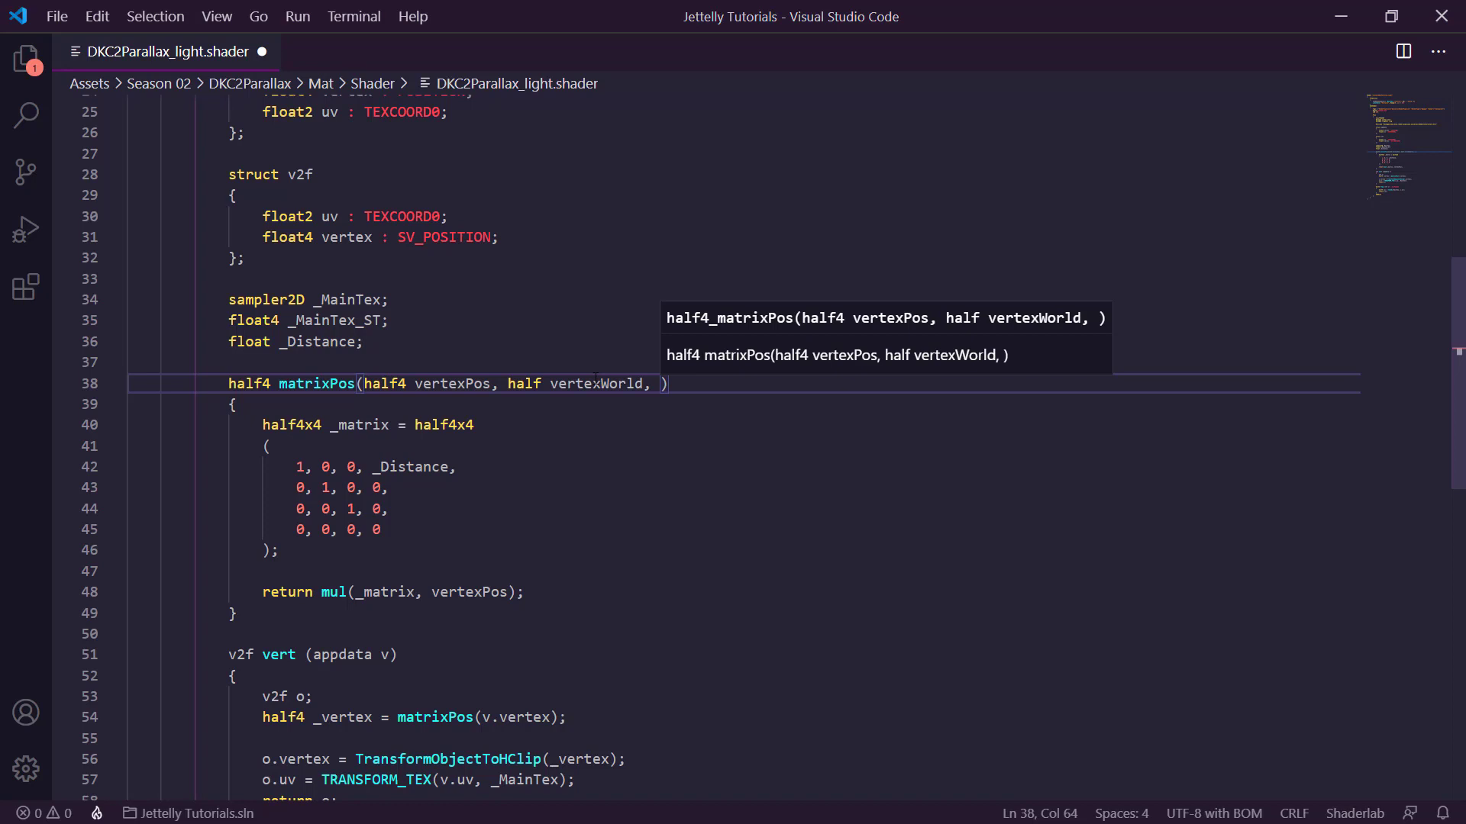
text(hal)
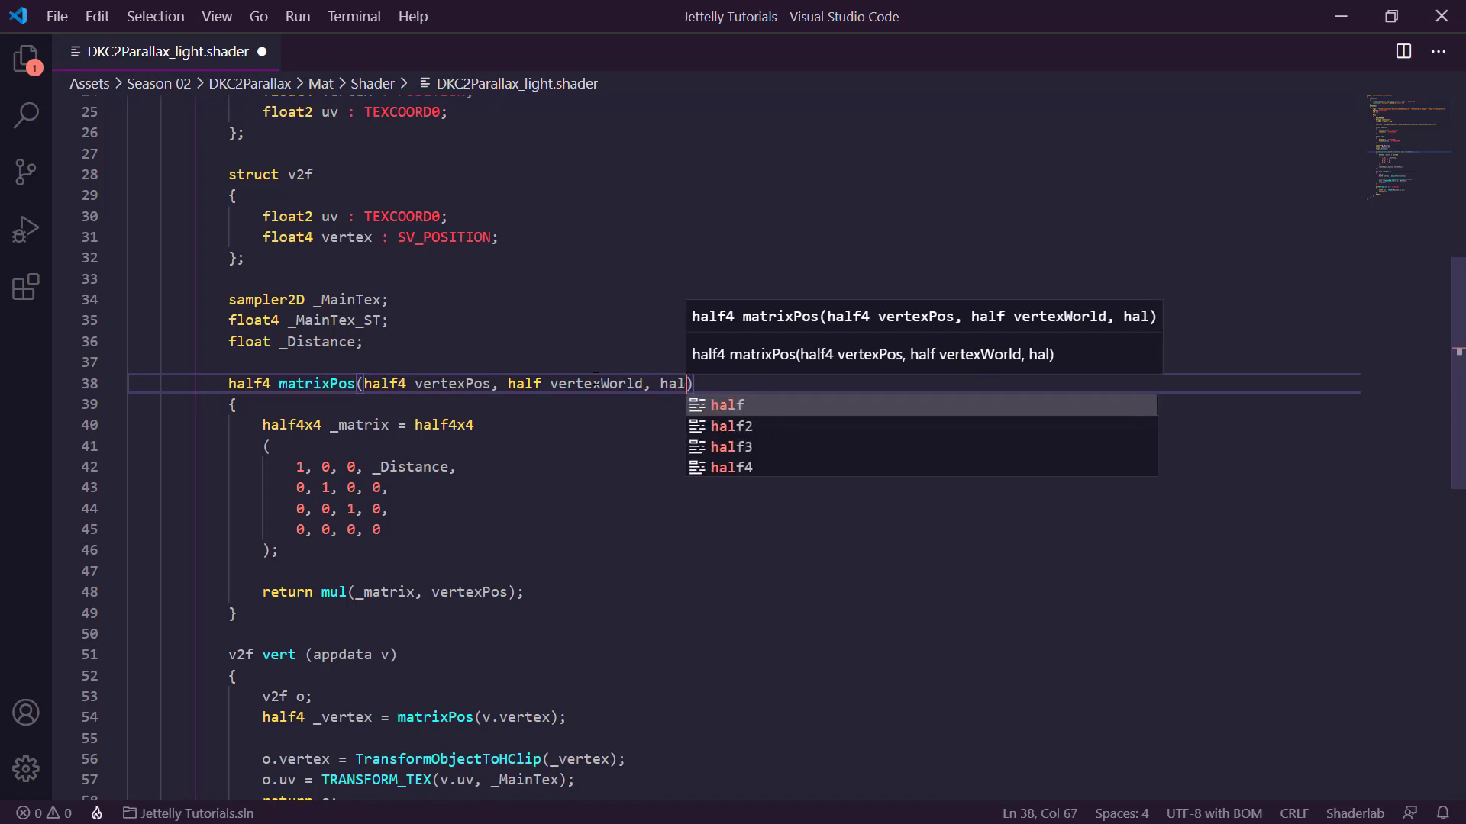
text(f cam))
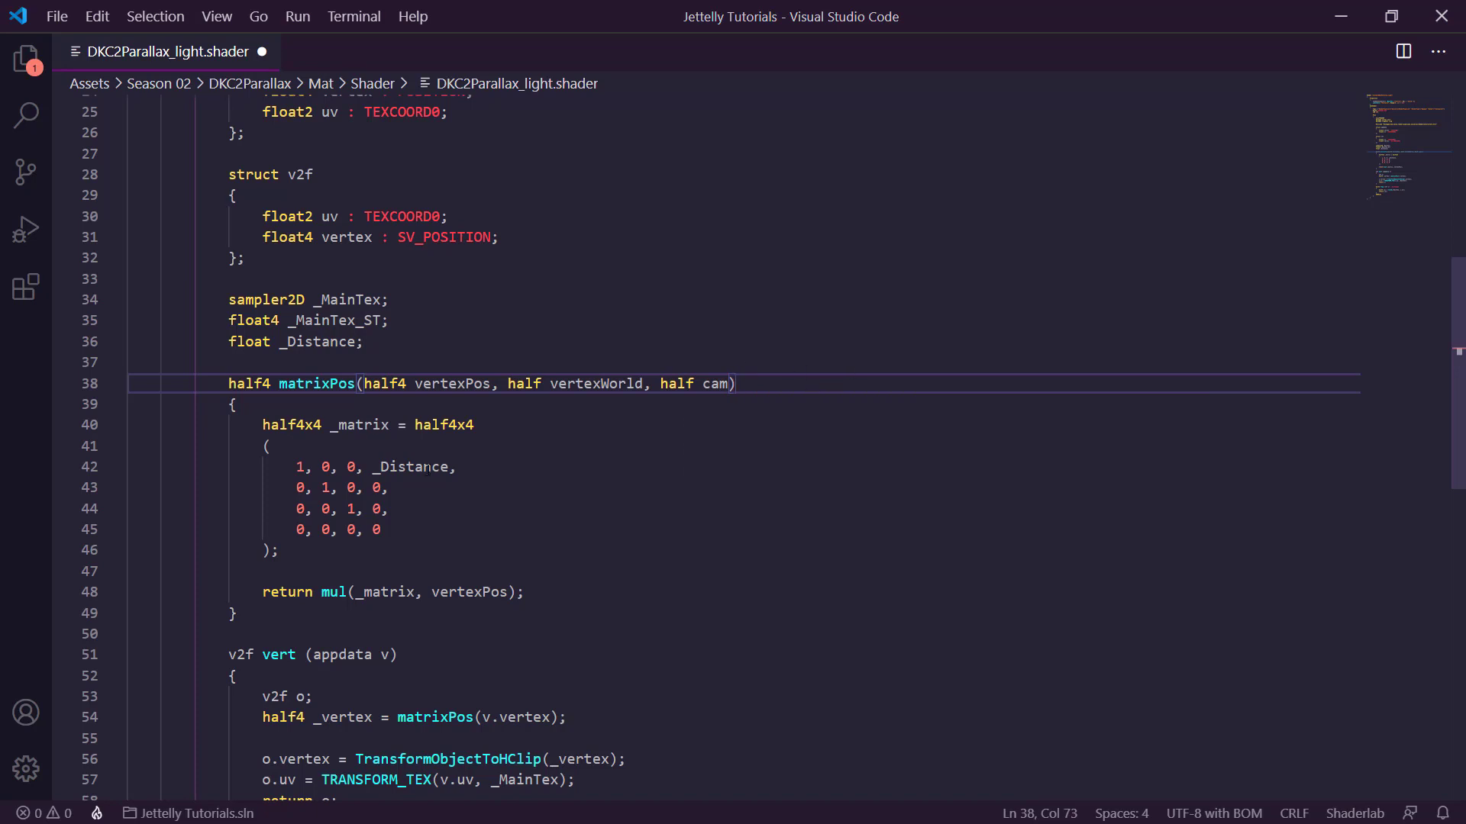
Replace _Distance in the first matrix row with (vertexWorld - cam).
double_click(428, 467)
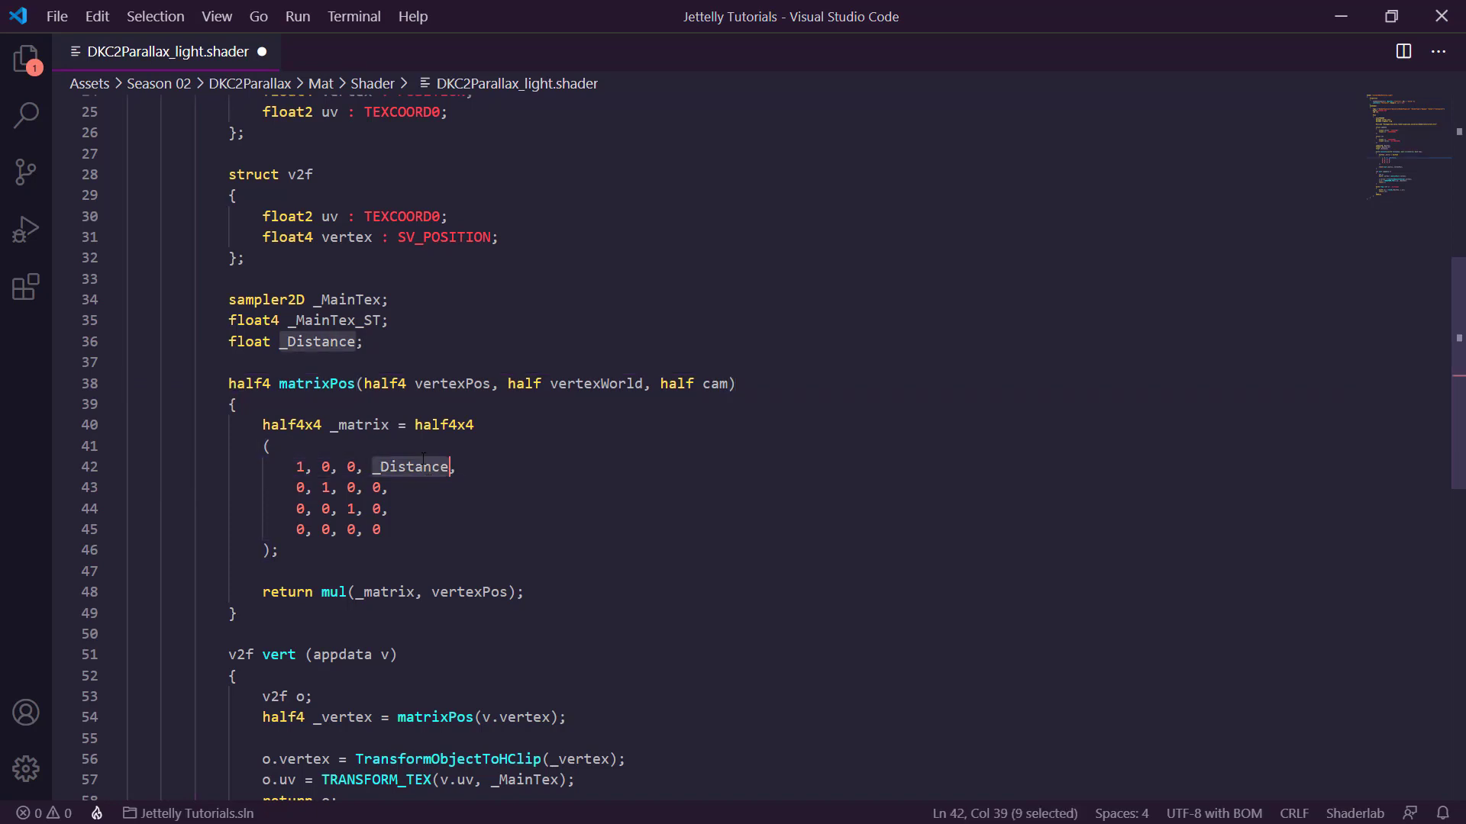
text((()
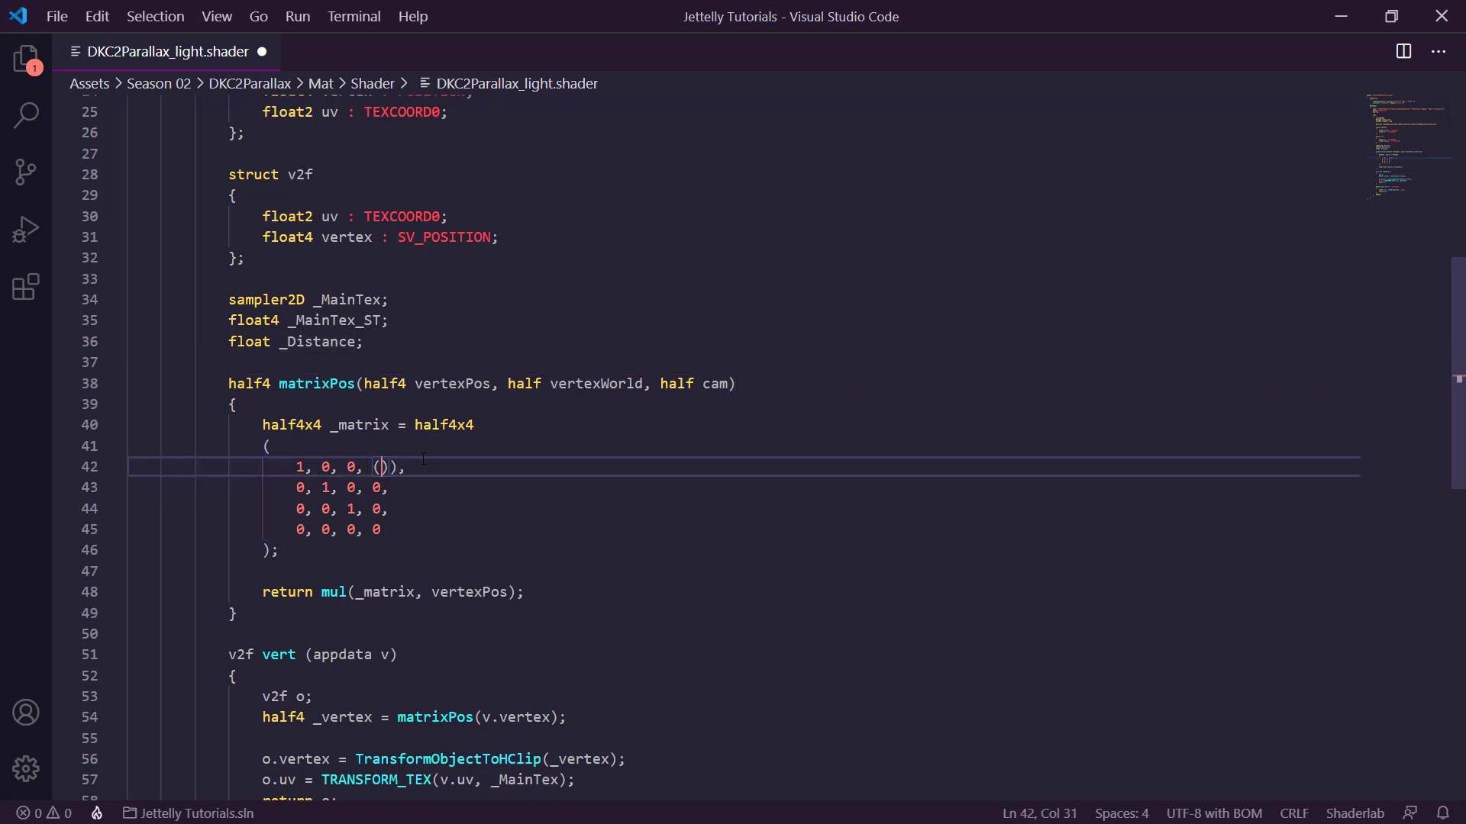
key(BackSpace)
text(verte)
key(Down)
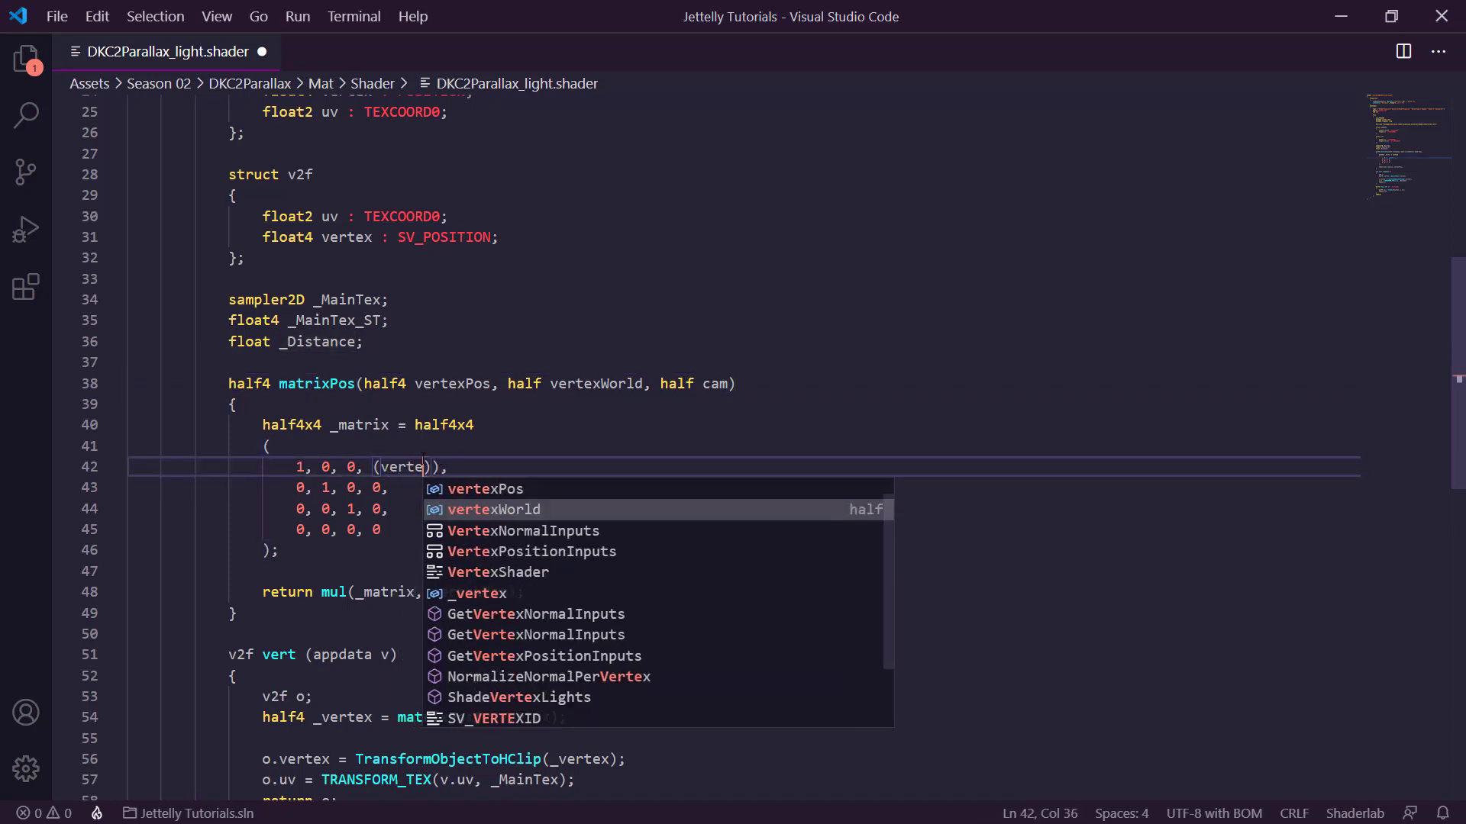
key(Return)
text(- cam)
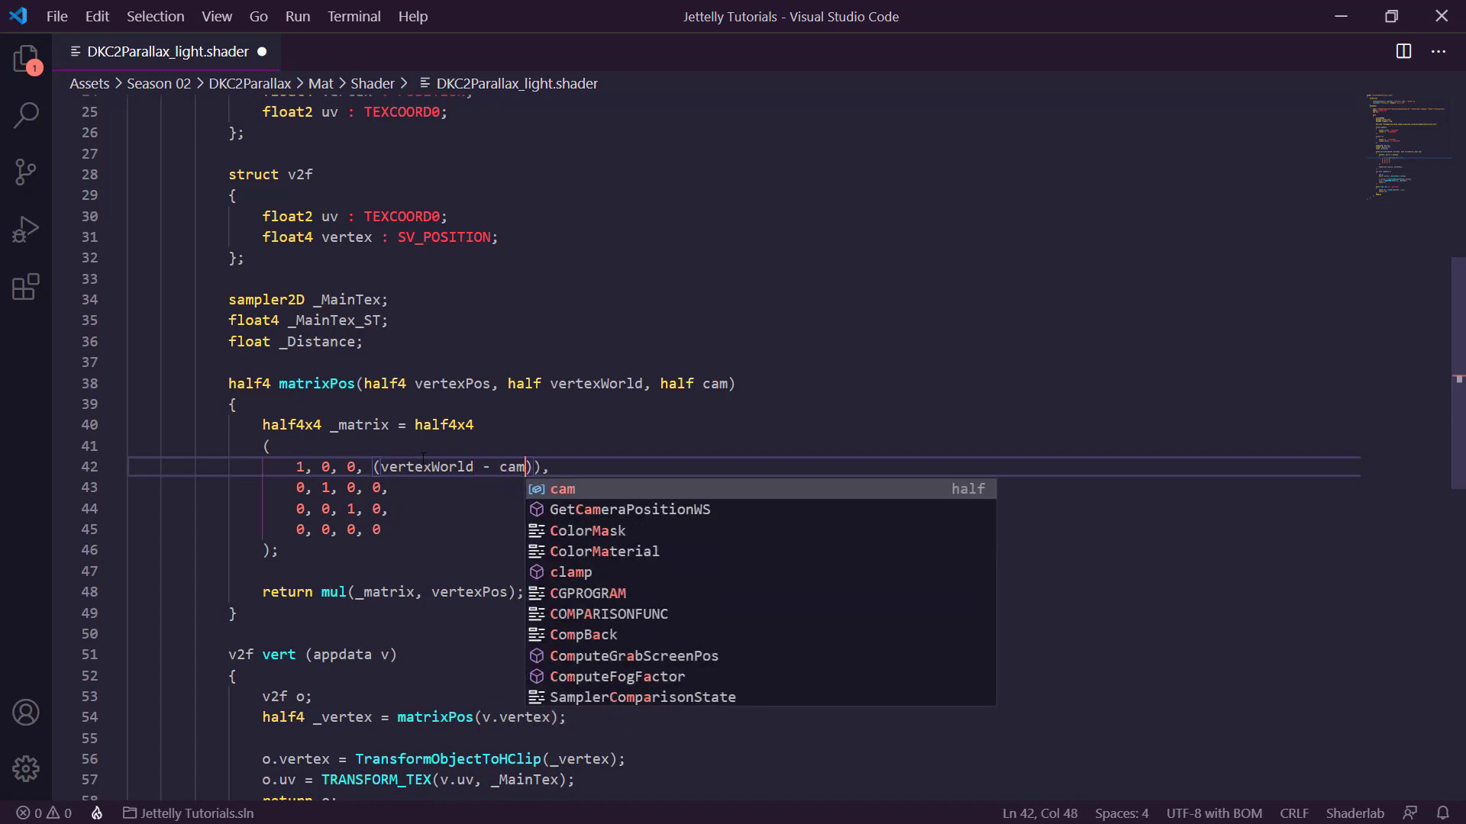
text())
key(Delete)
key(End)
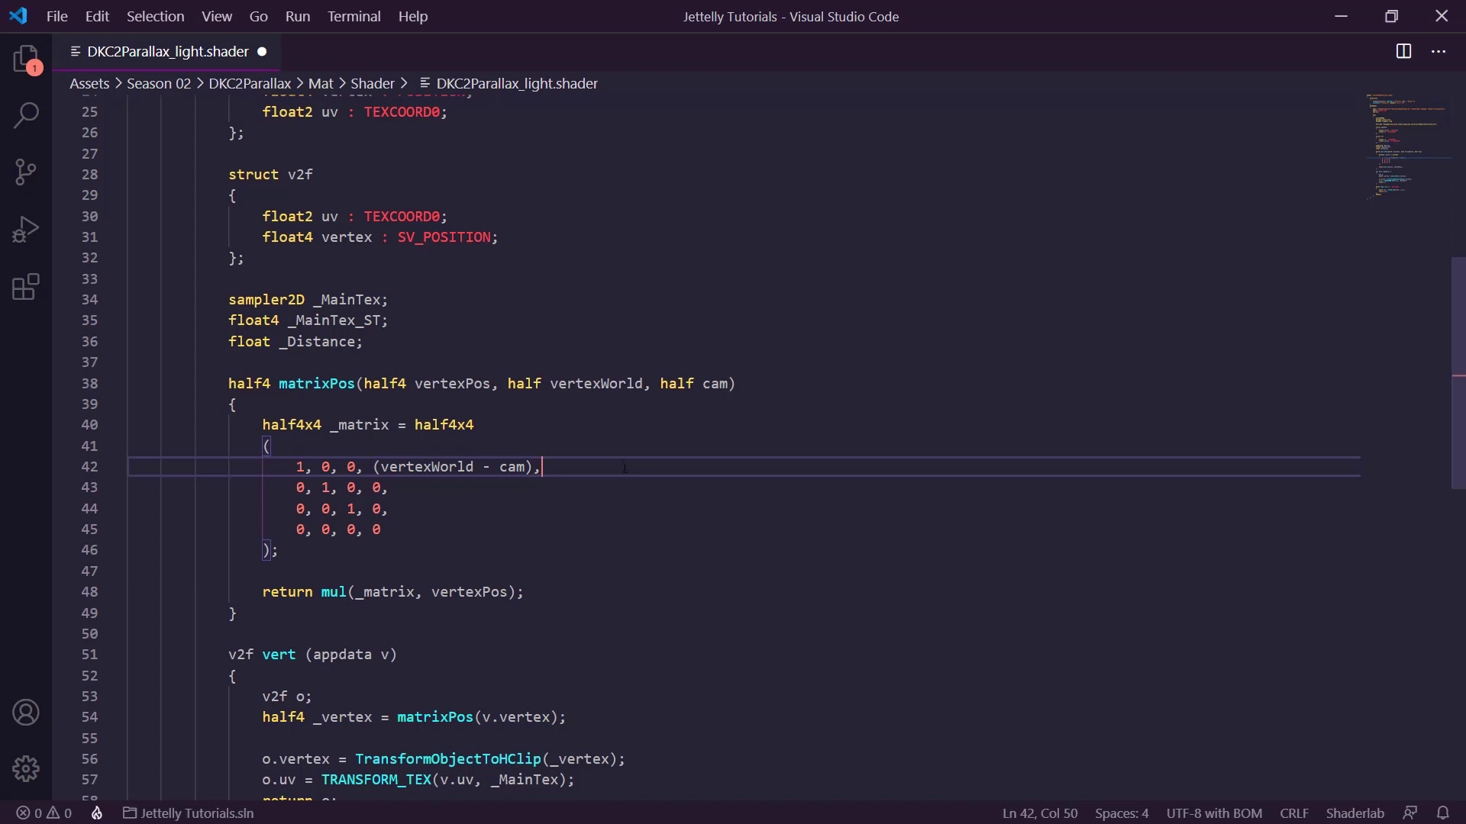
Add half4 _vertexWorld = mul(unity_ObjectToWorld, v.vertex) after the v2f o; line and save.
scroll(648, 449, down, 3)
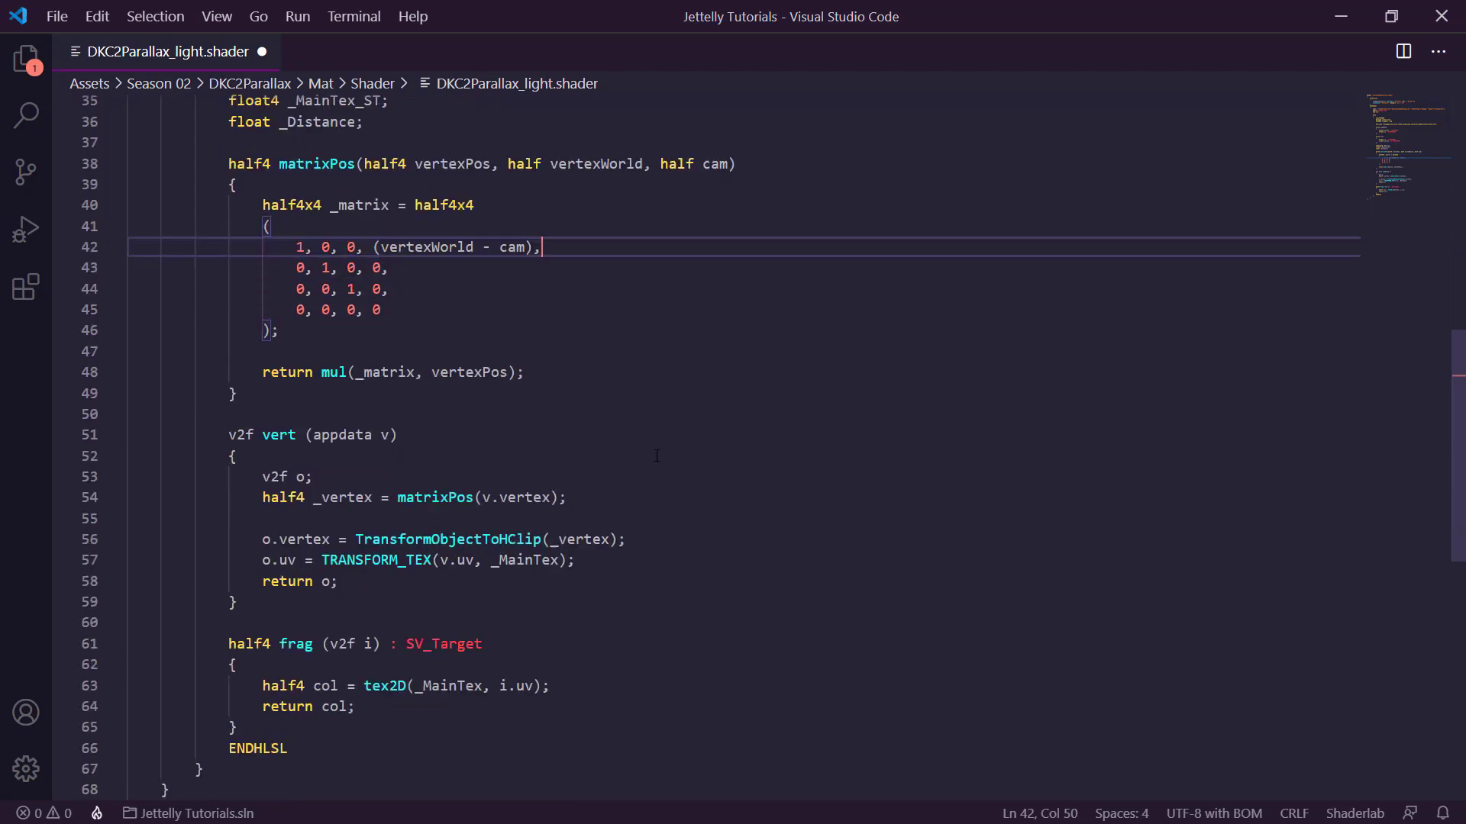
click(363, 475)
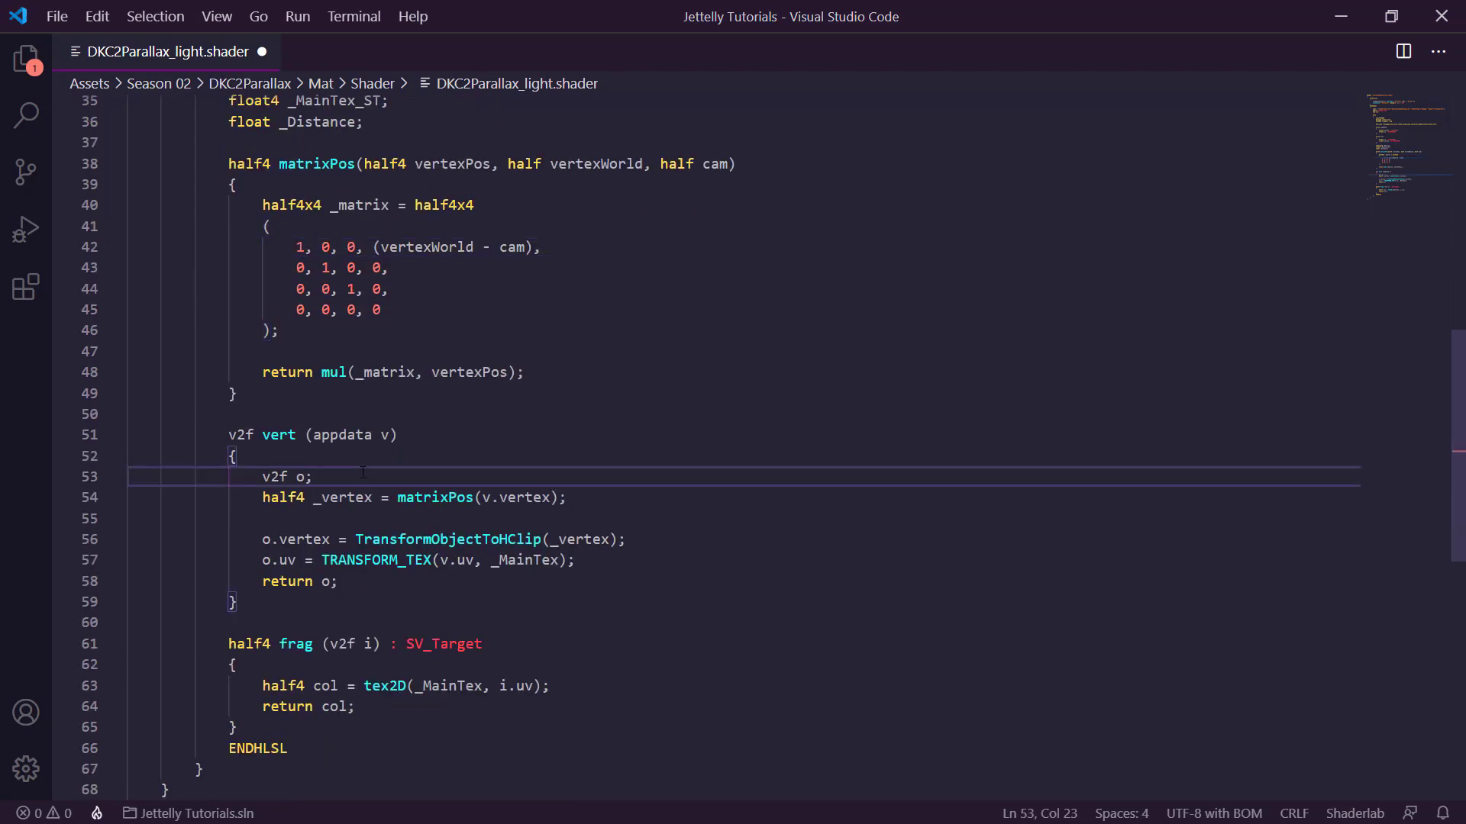
key(Return)
text(half4 )
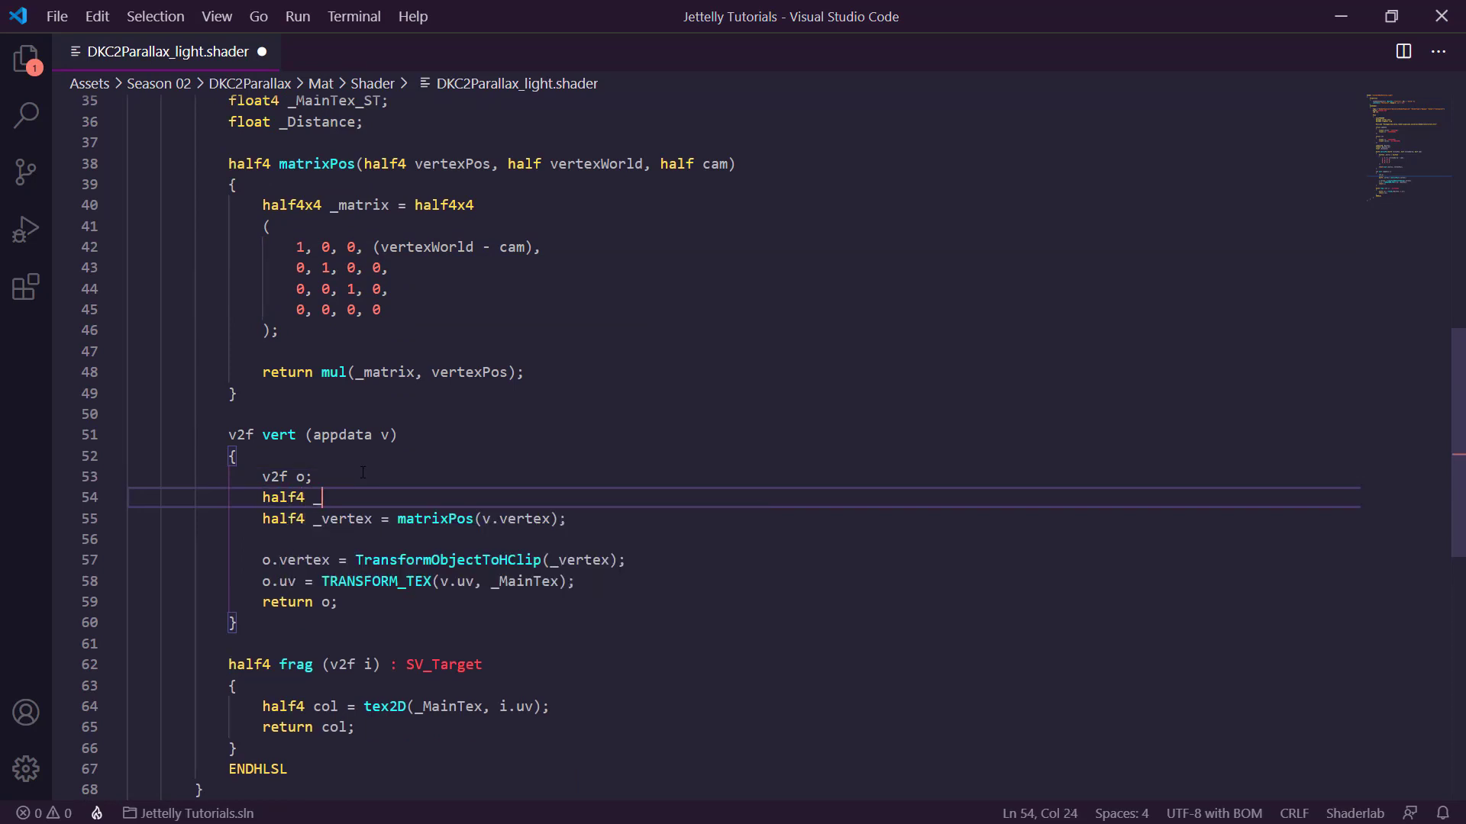
text(_vertex)
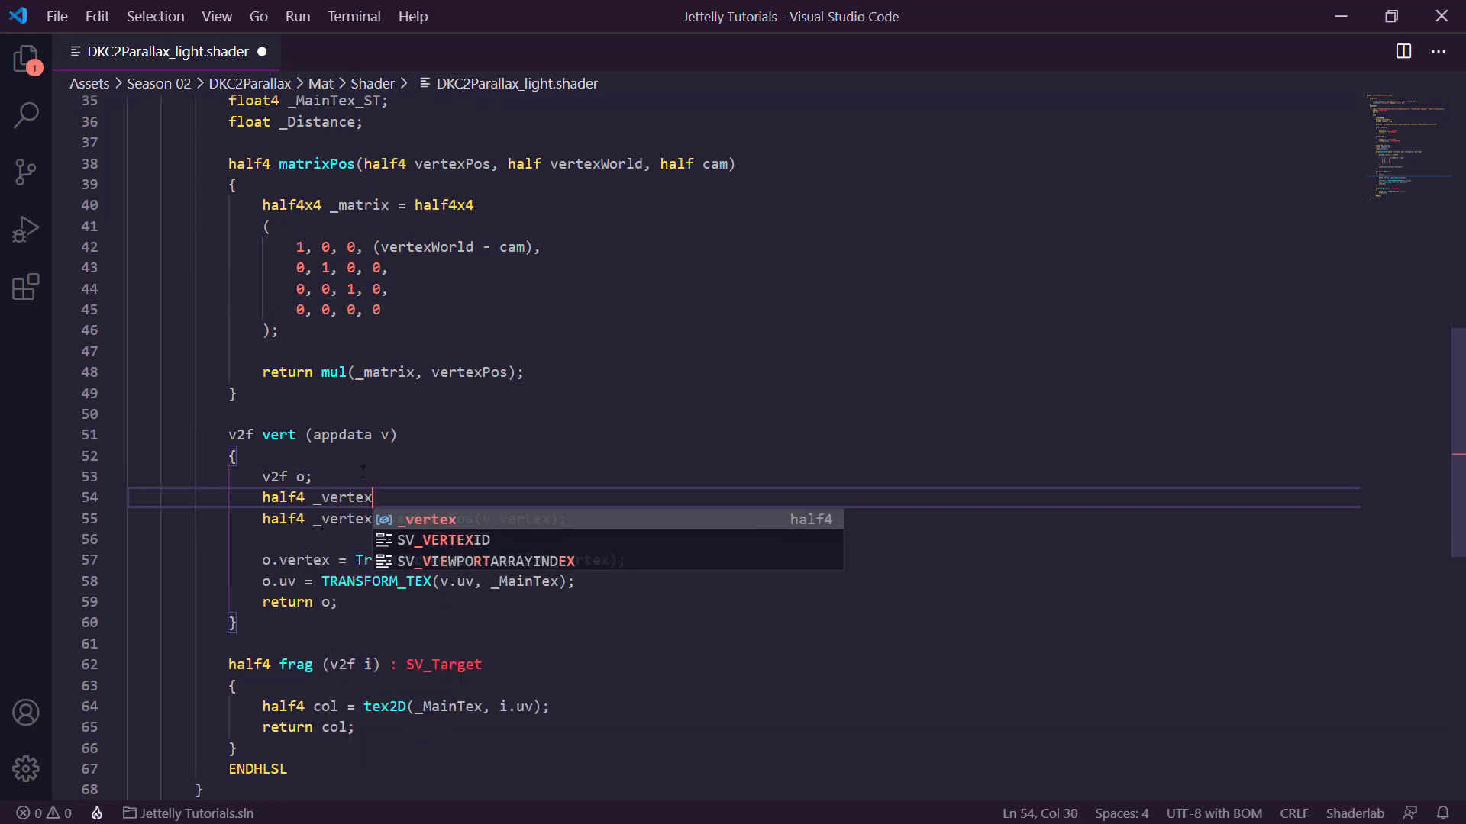
text(World)
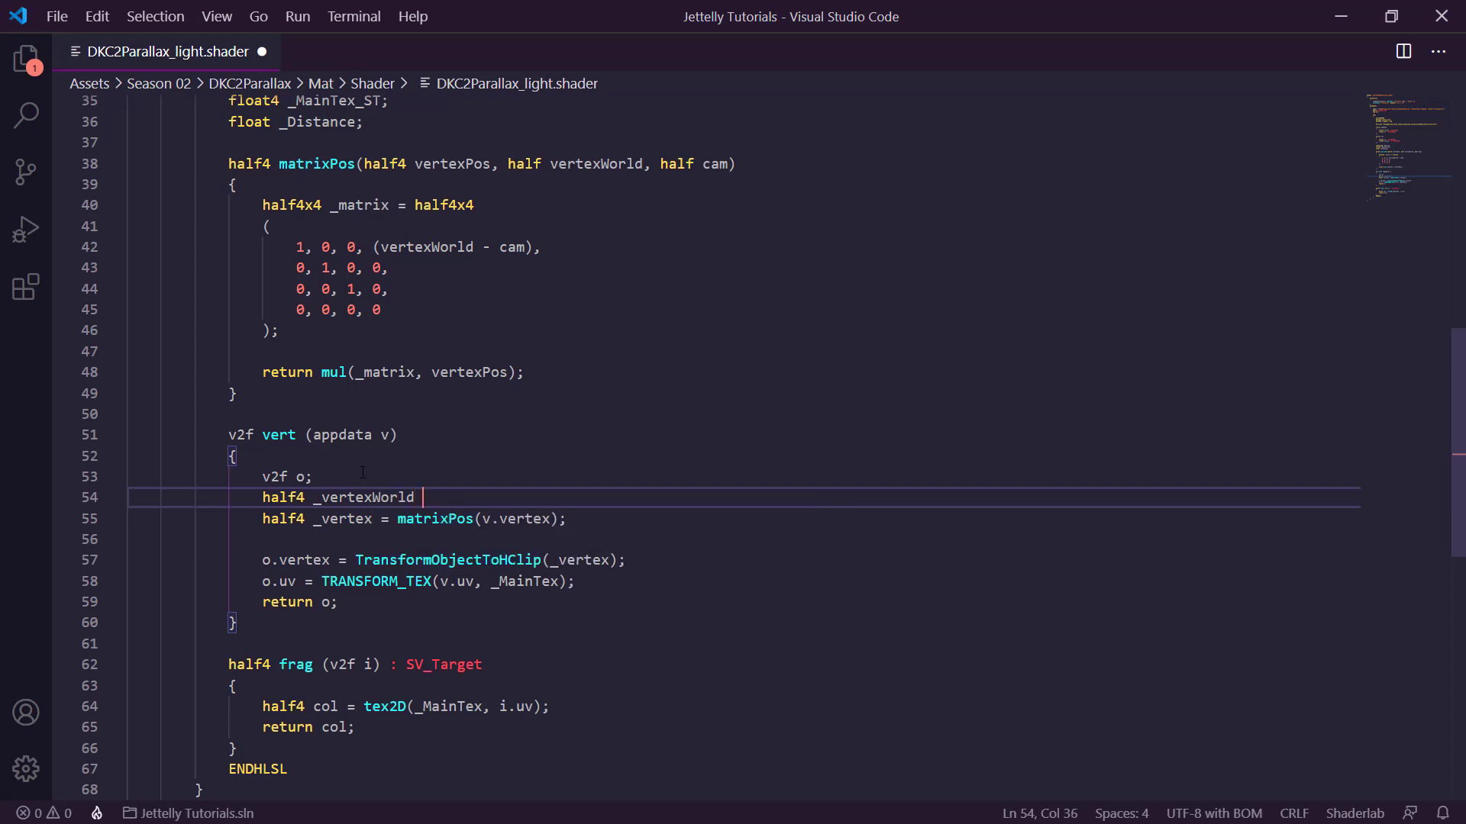
text(= mul)
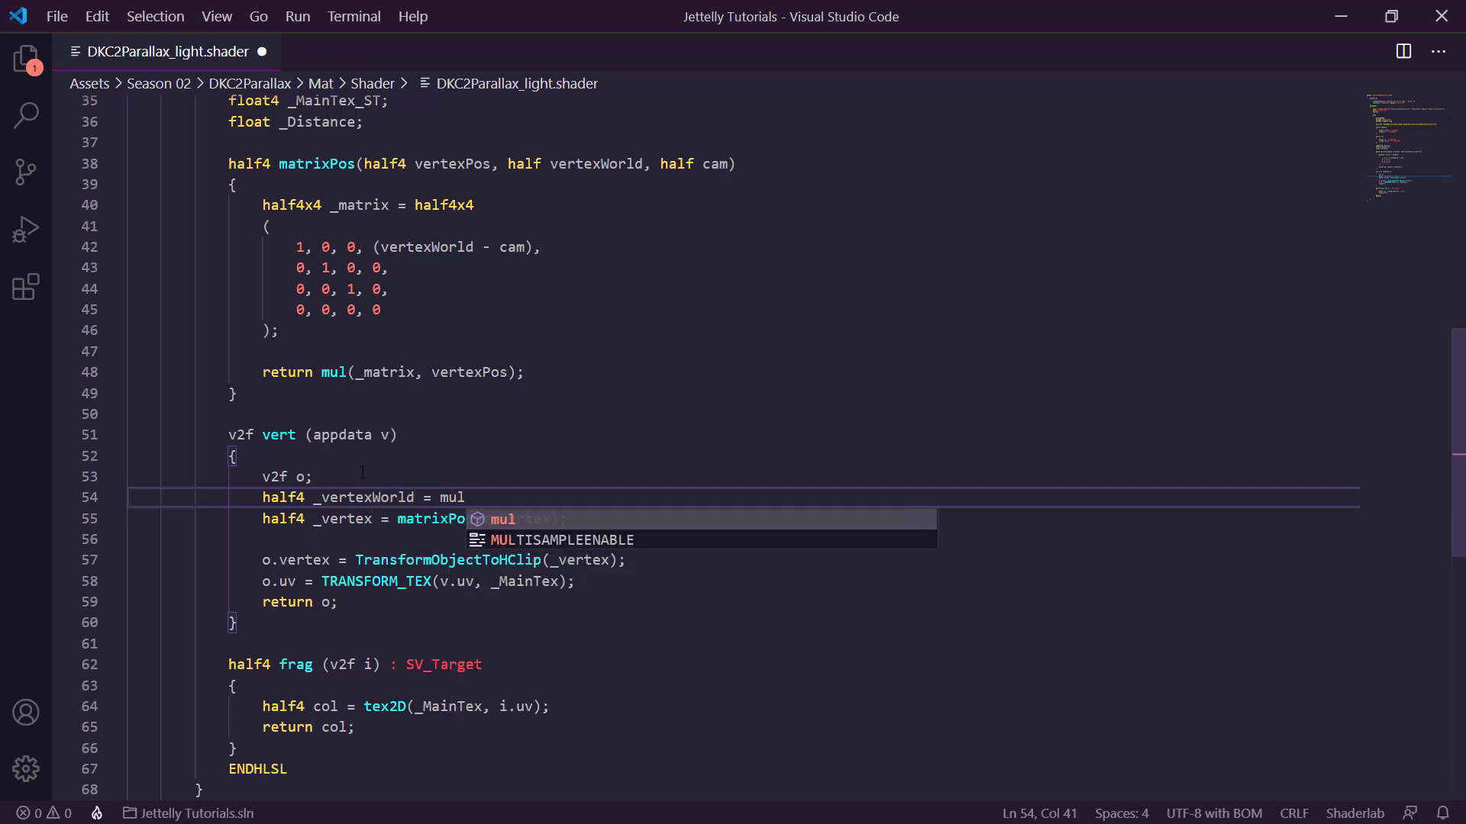
text(())
text(un)
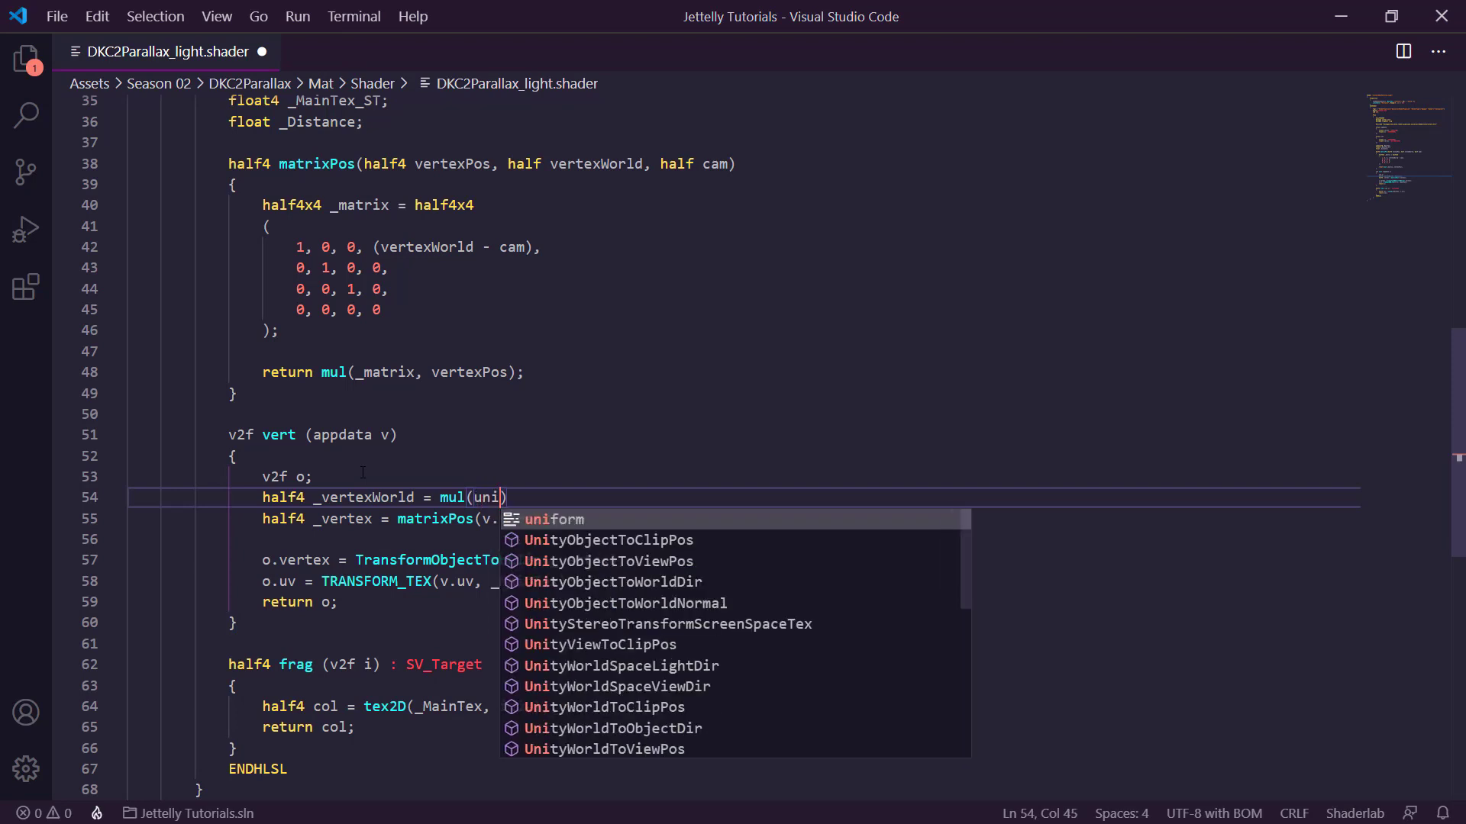
text(ity_Obje)
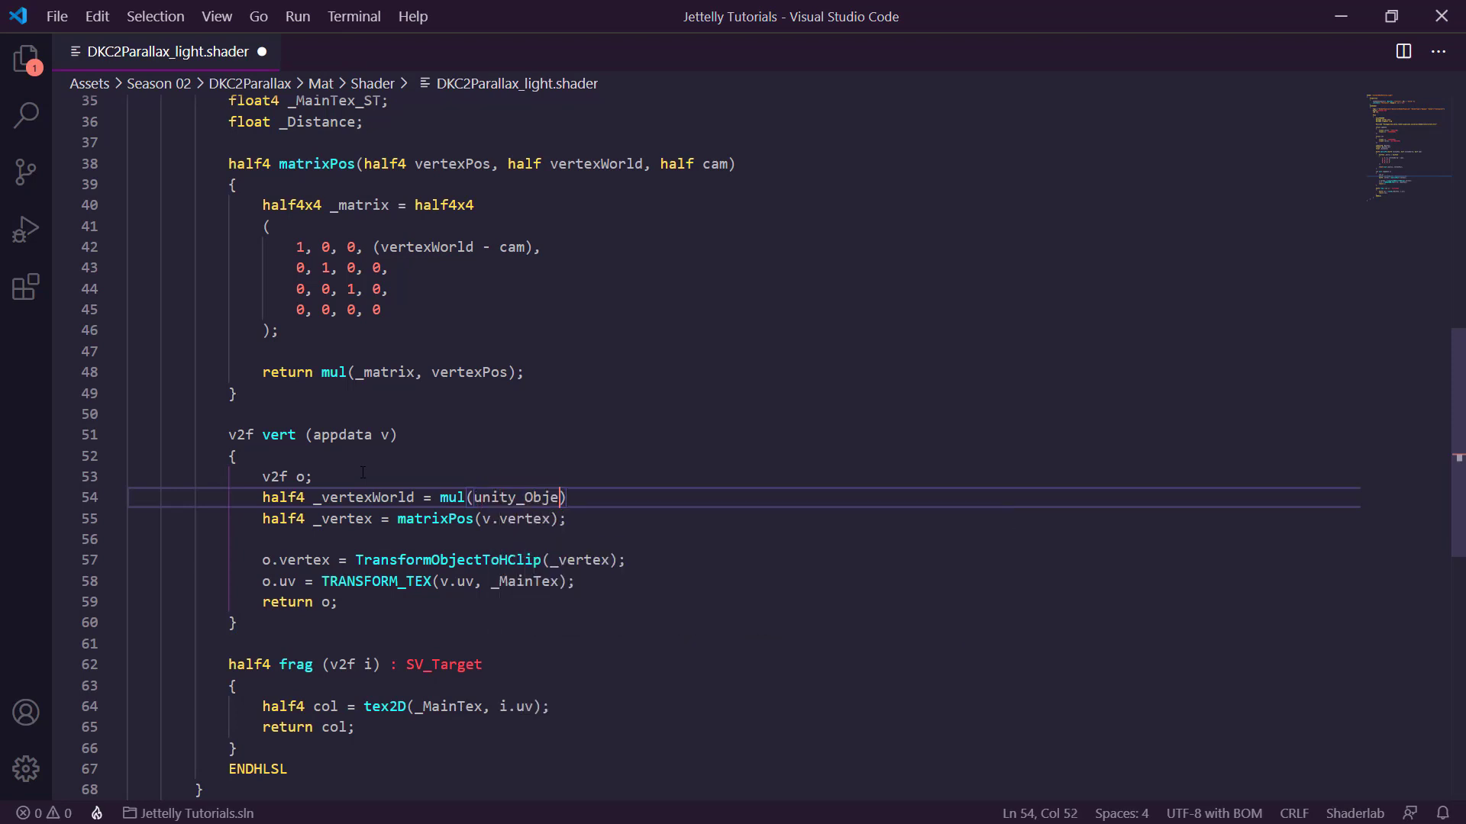
text(ctTo)
text(World,)
text( v.vertex)
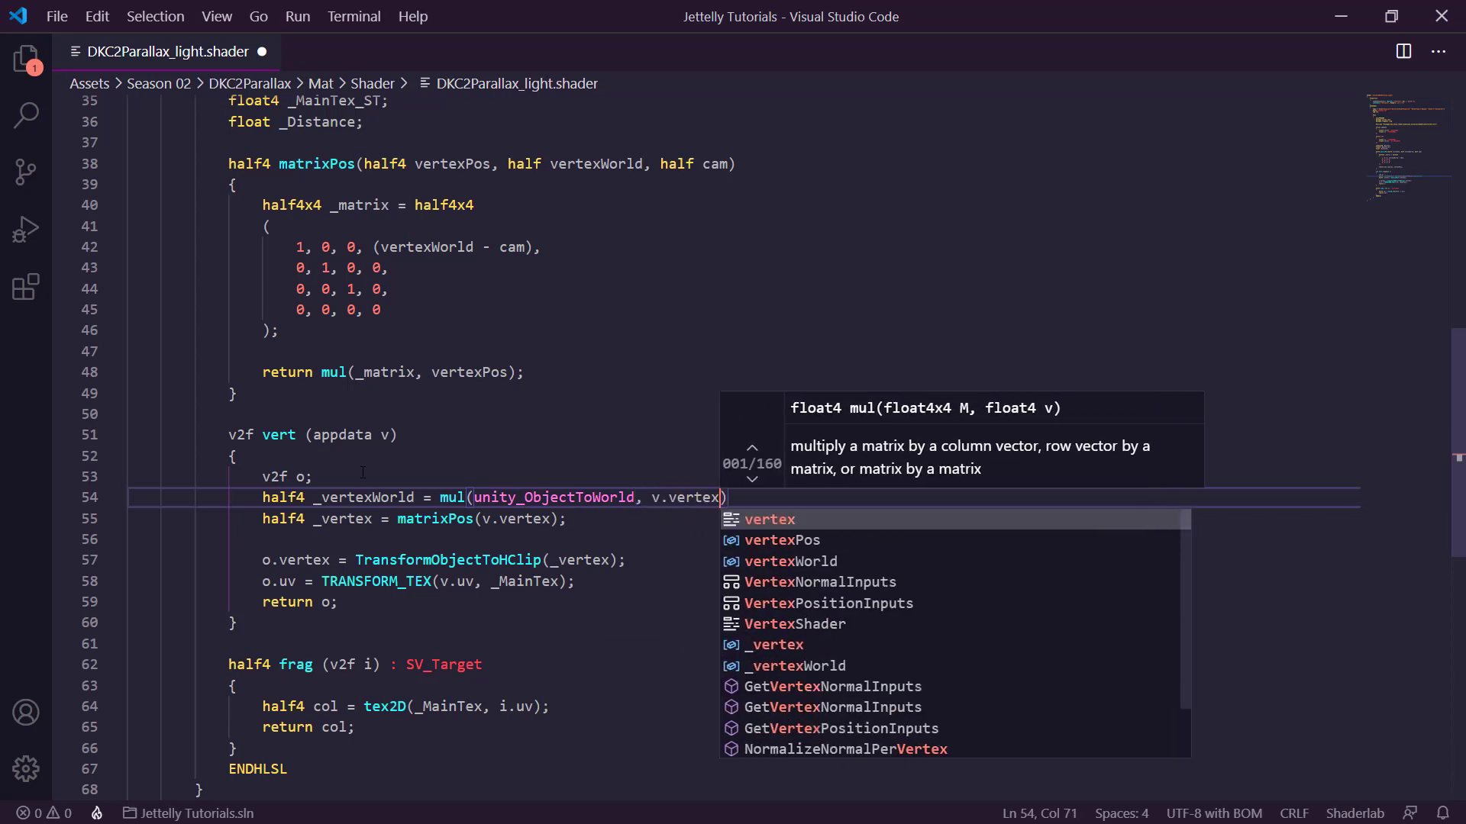
text();)
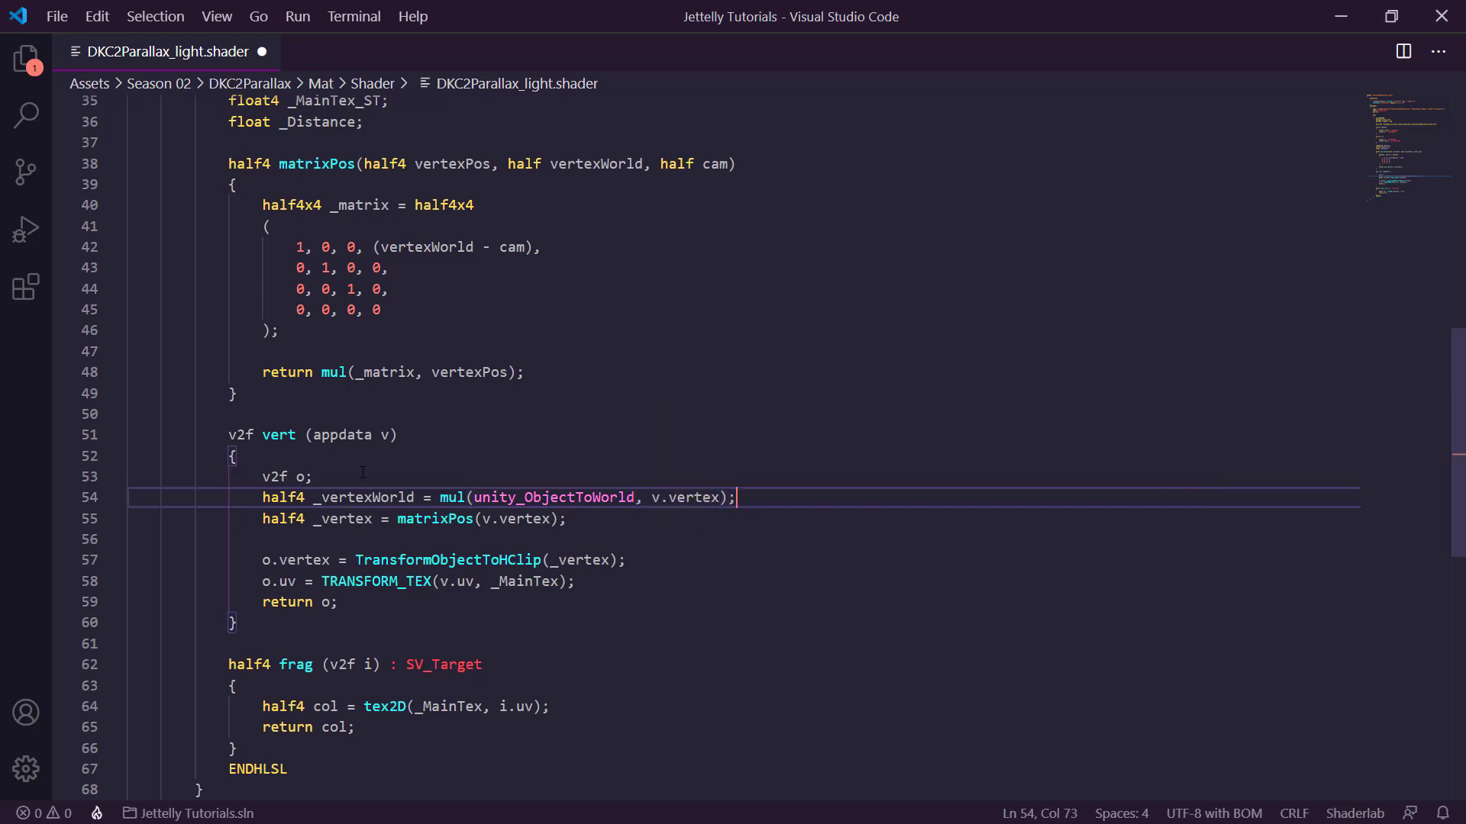
key(ctrl+s)
Pass _vertexWorld.x and _WorldSpaceCameraPos.x into the matrixPos call and save.
click(634, 526)
text(, )
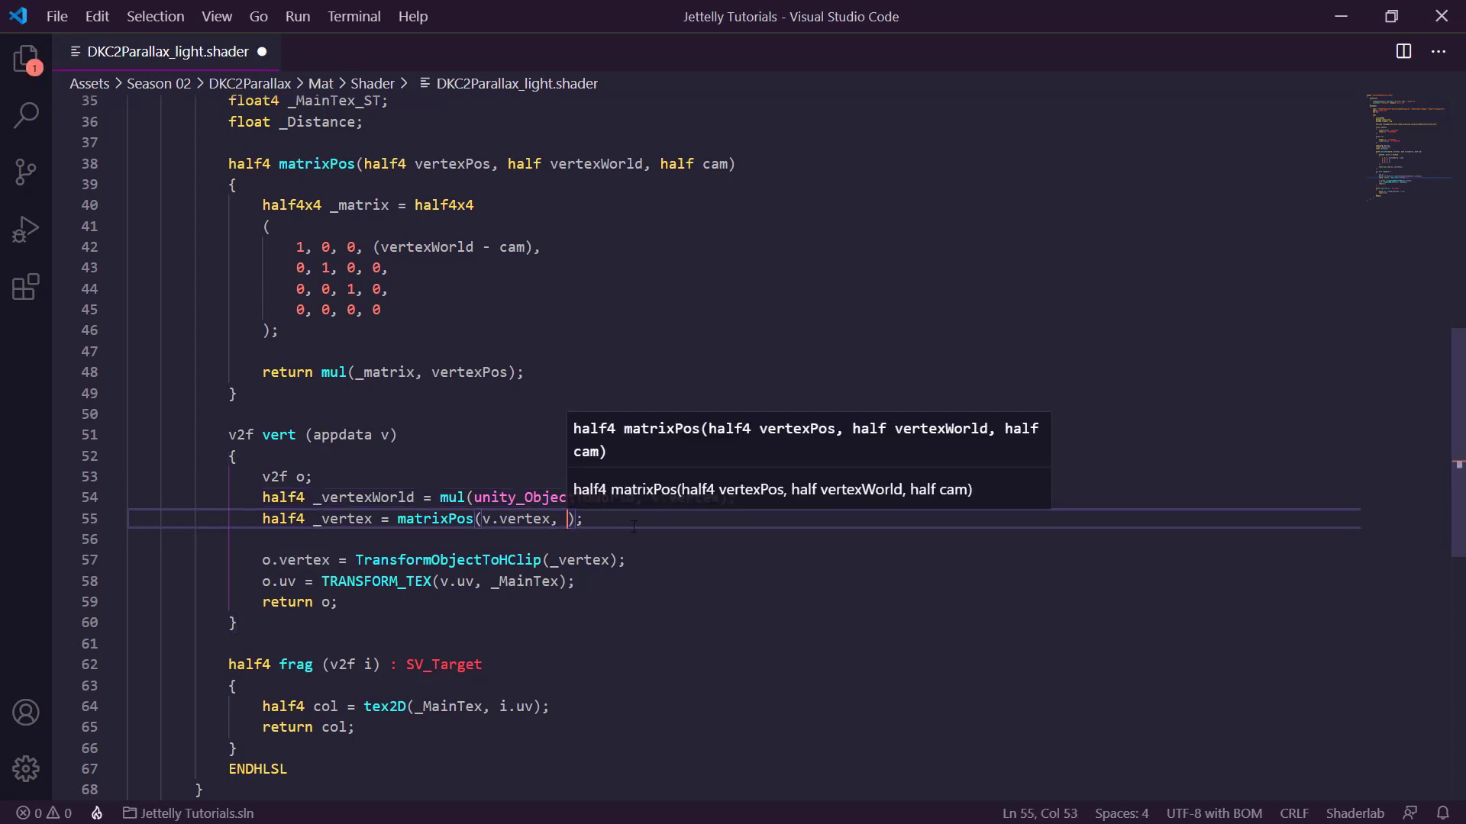
text(_verte)
key(Tab)
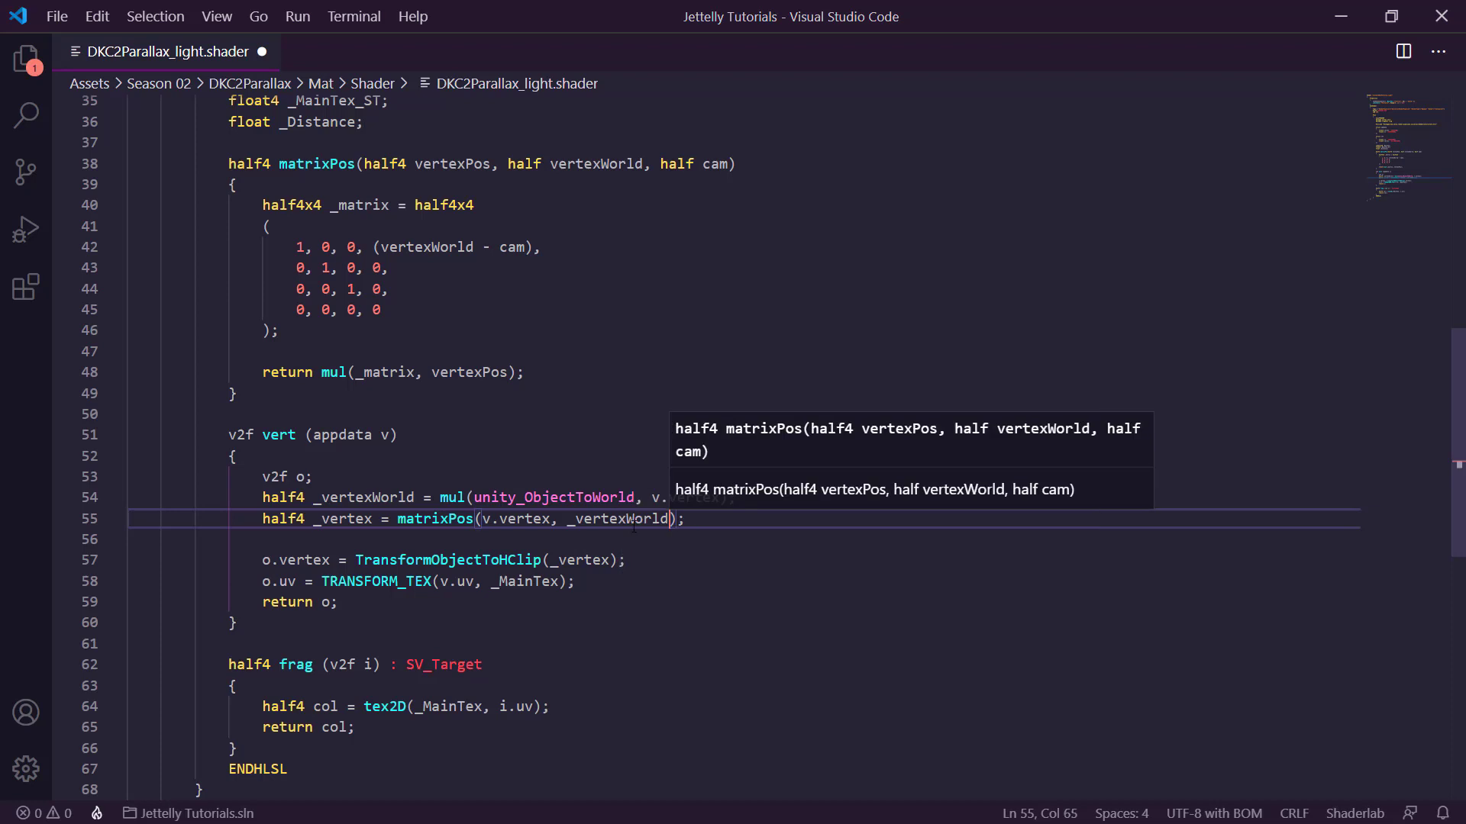
text(.x, )
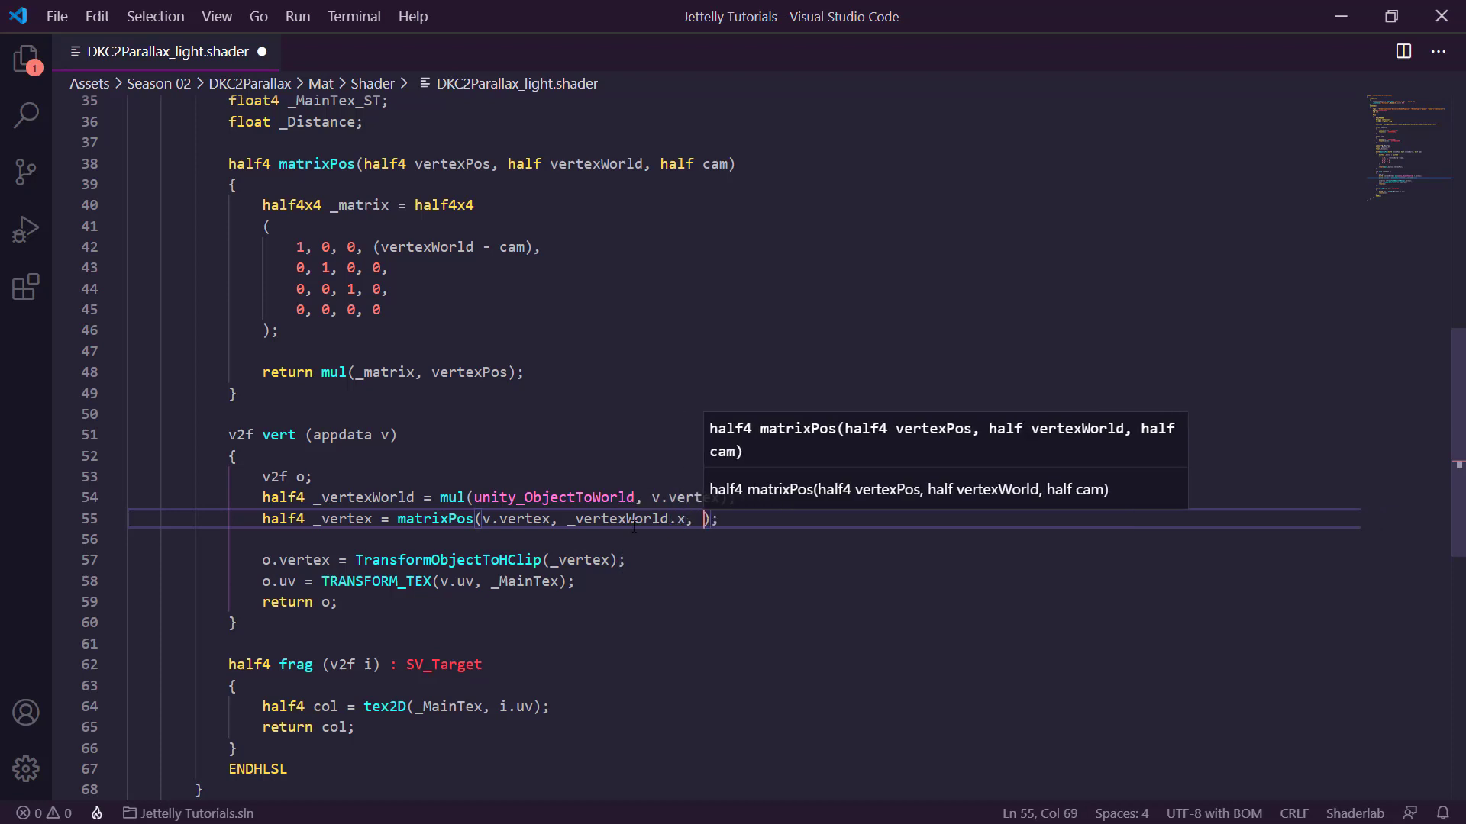
text(_Wor)
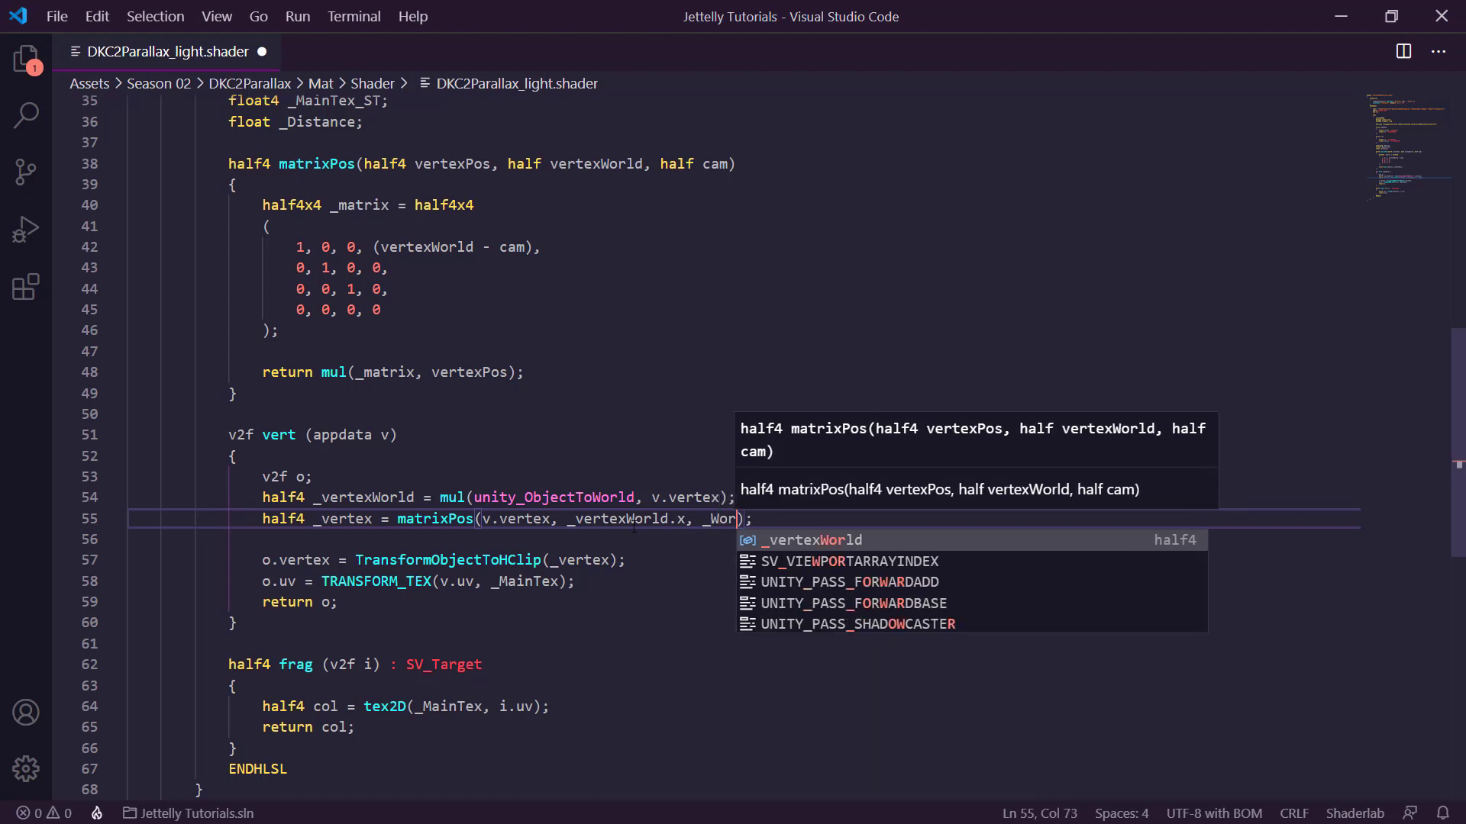
text(ldSpaceCamer)
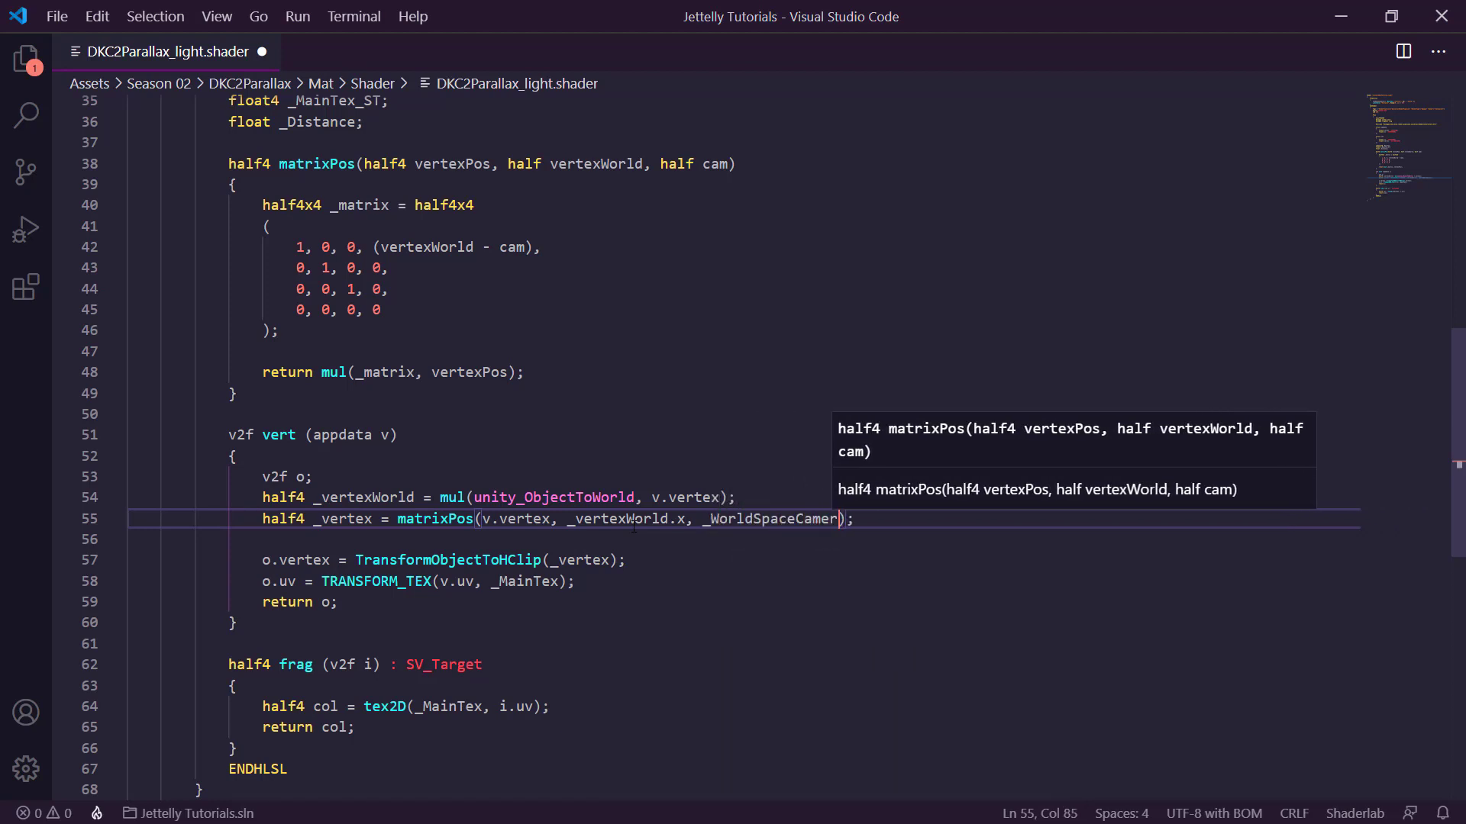
text(aPos.)
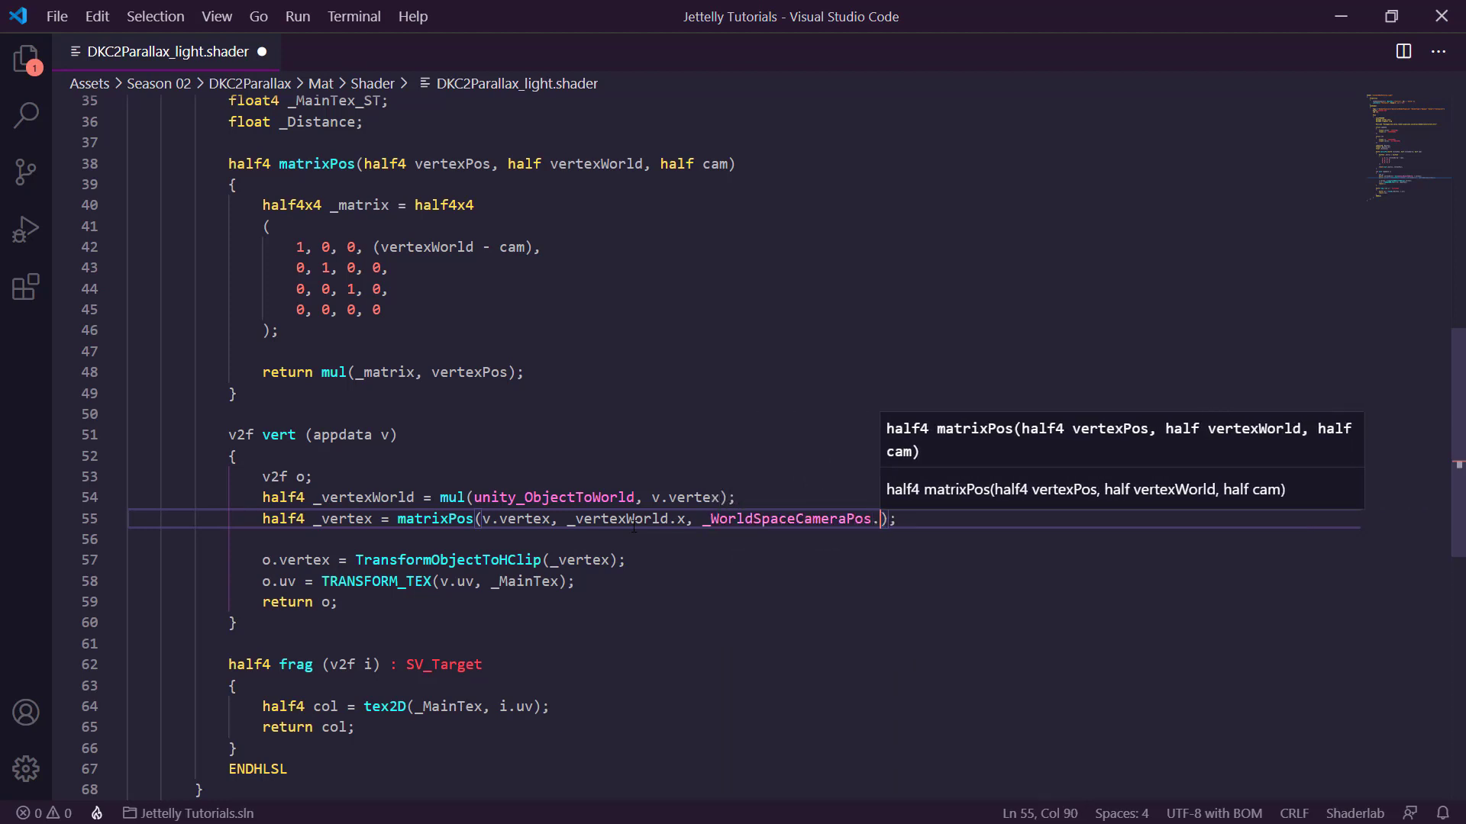
text(x)
key(End)
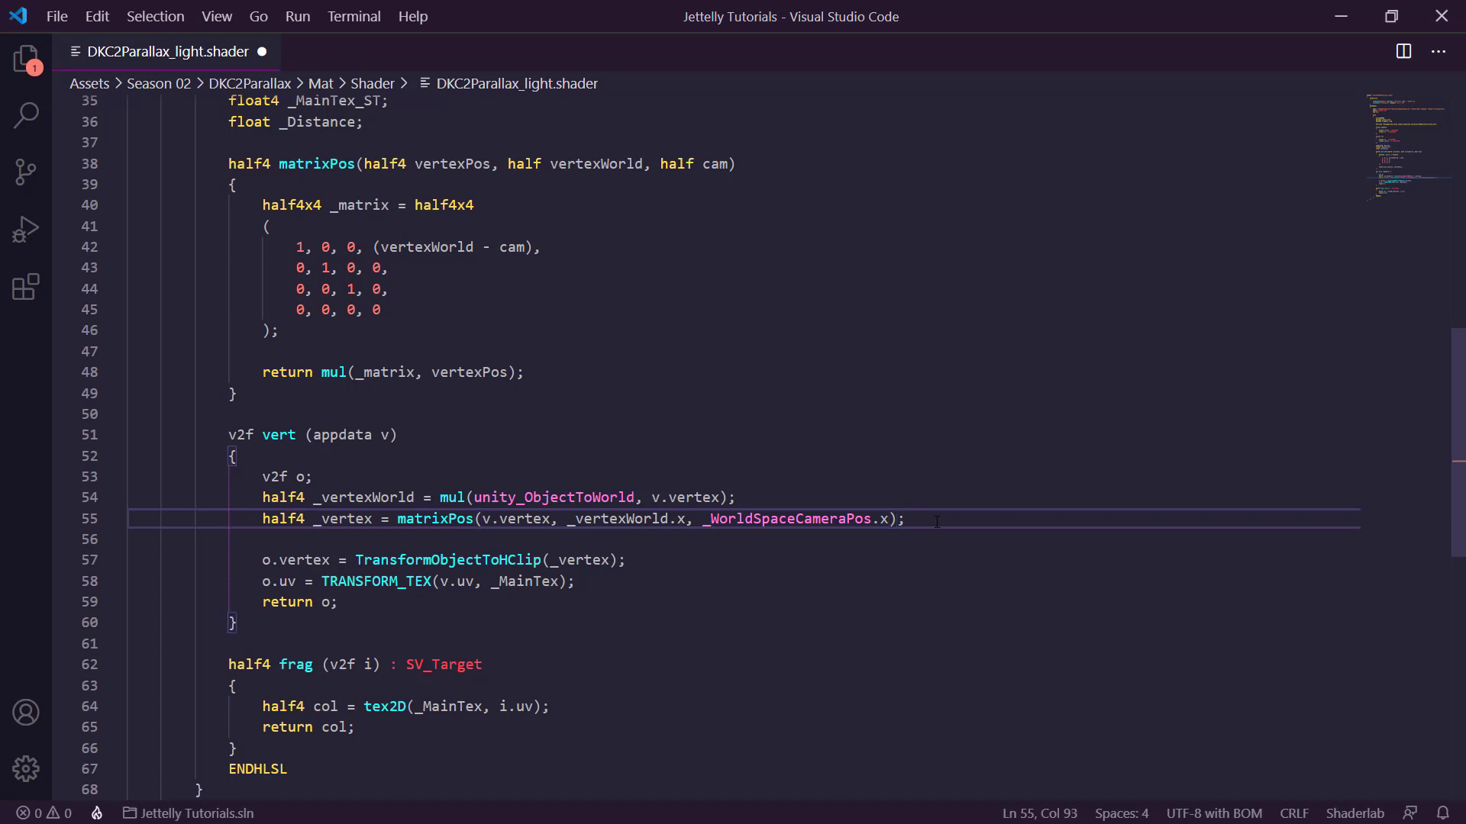
key(ctrl+s)
key(alt+Tab)
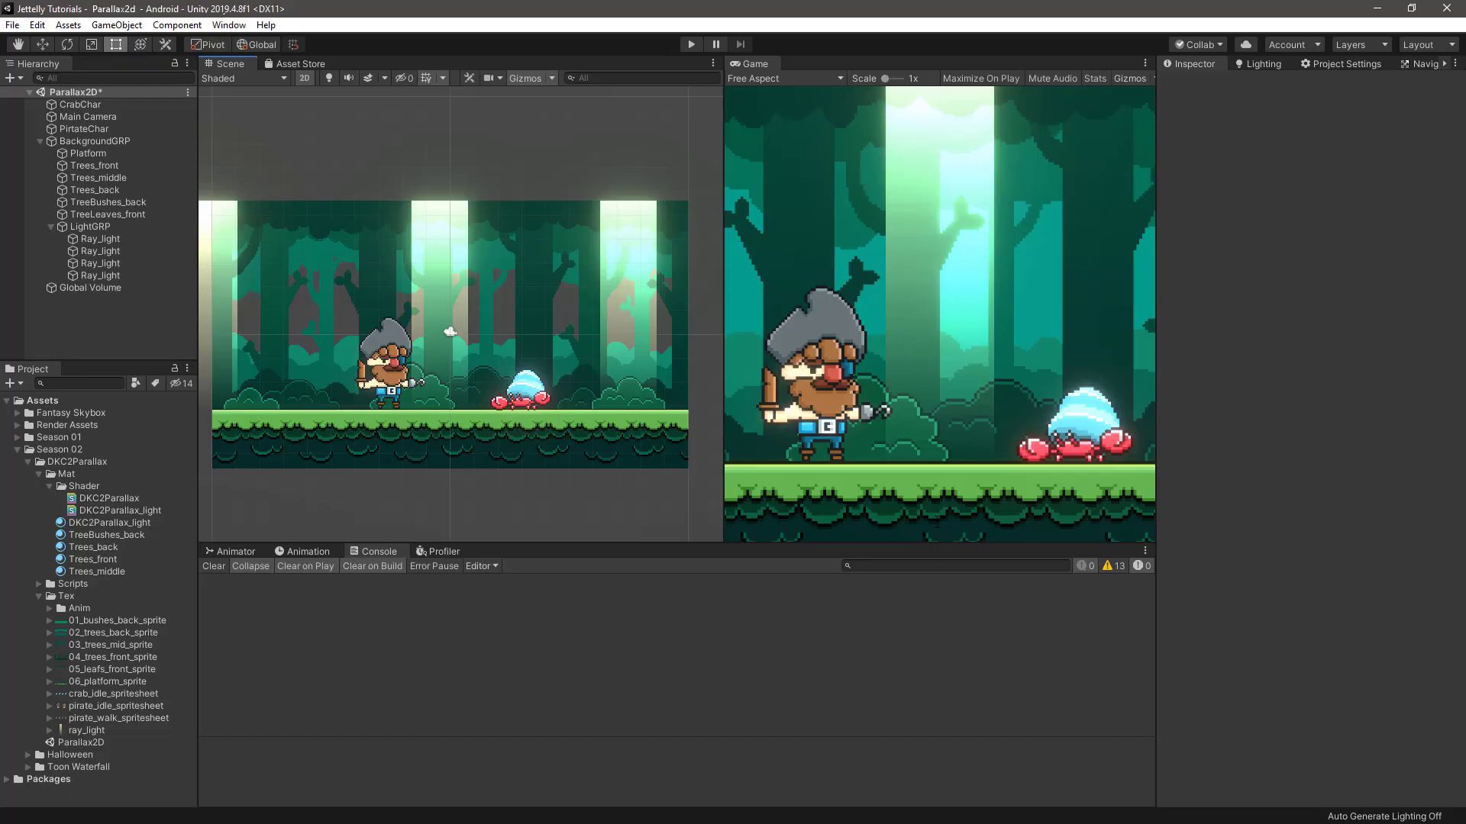
mouse_move(533, 501)
middle_down()
mouse_move(572, 428)
mouse_move(554, 526)
middle_up()
scroll(511, 451, up, 2)
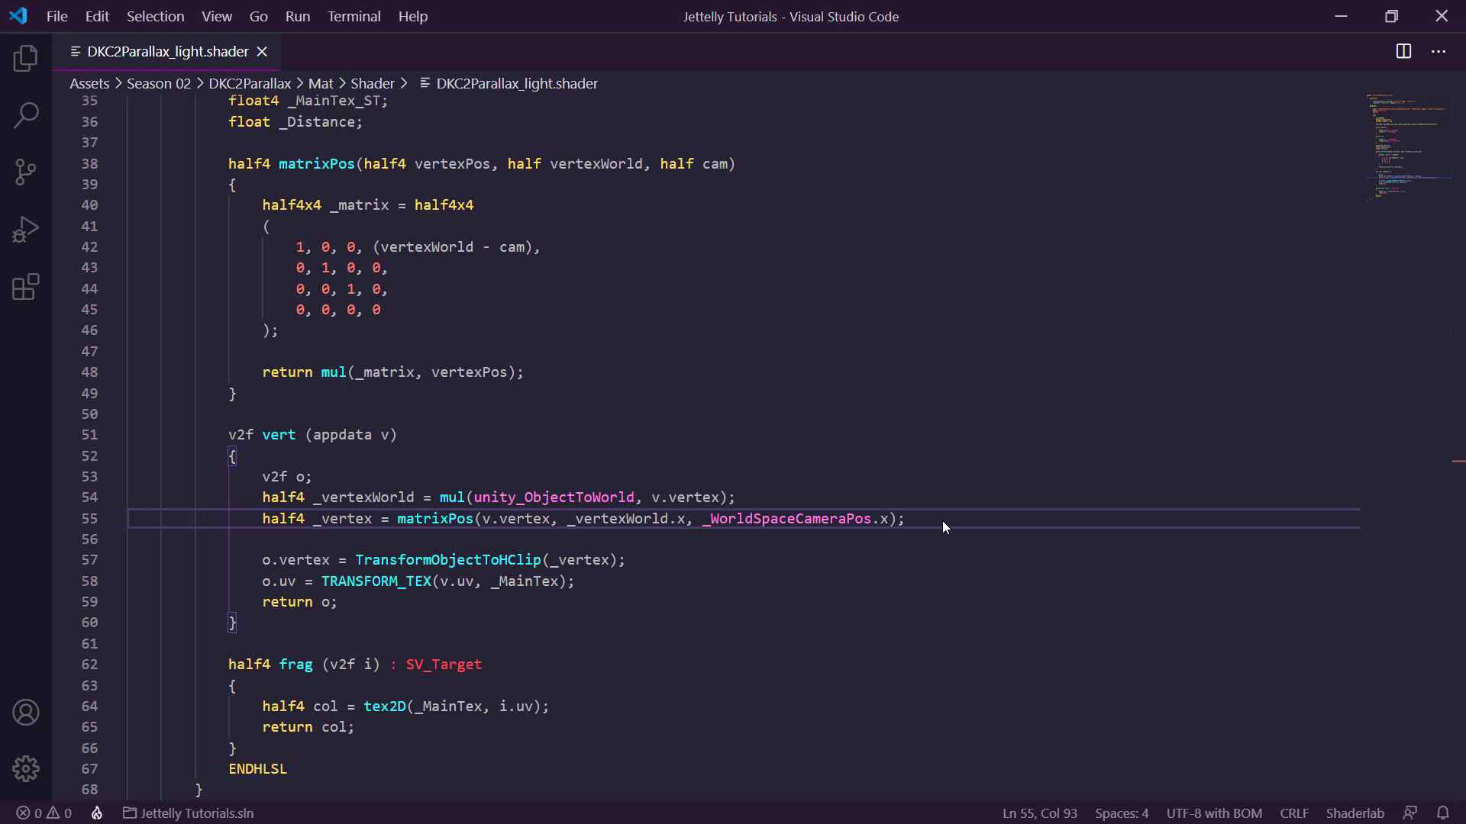
Add a half v parameter to matrixPos and multiply (vertexWorld - cam) by v.
scroll(834, 297, up, 1)
click(730, 219)
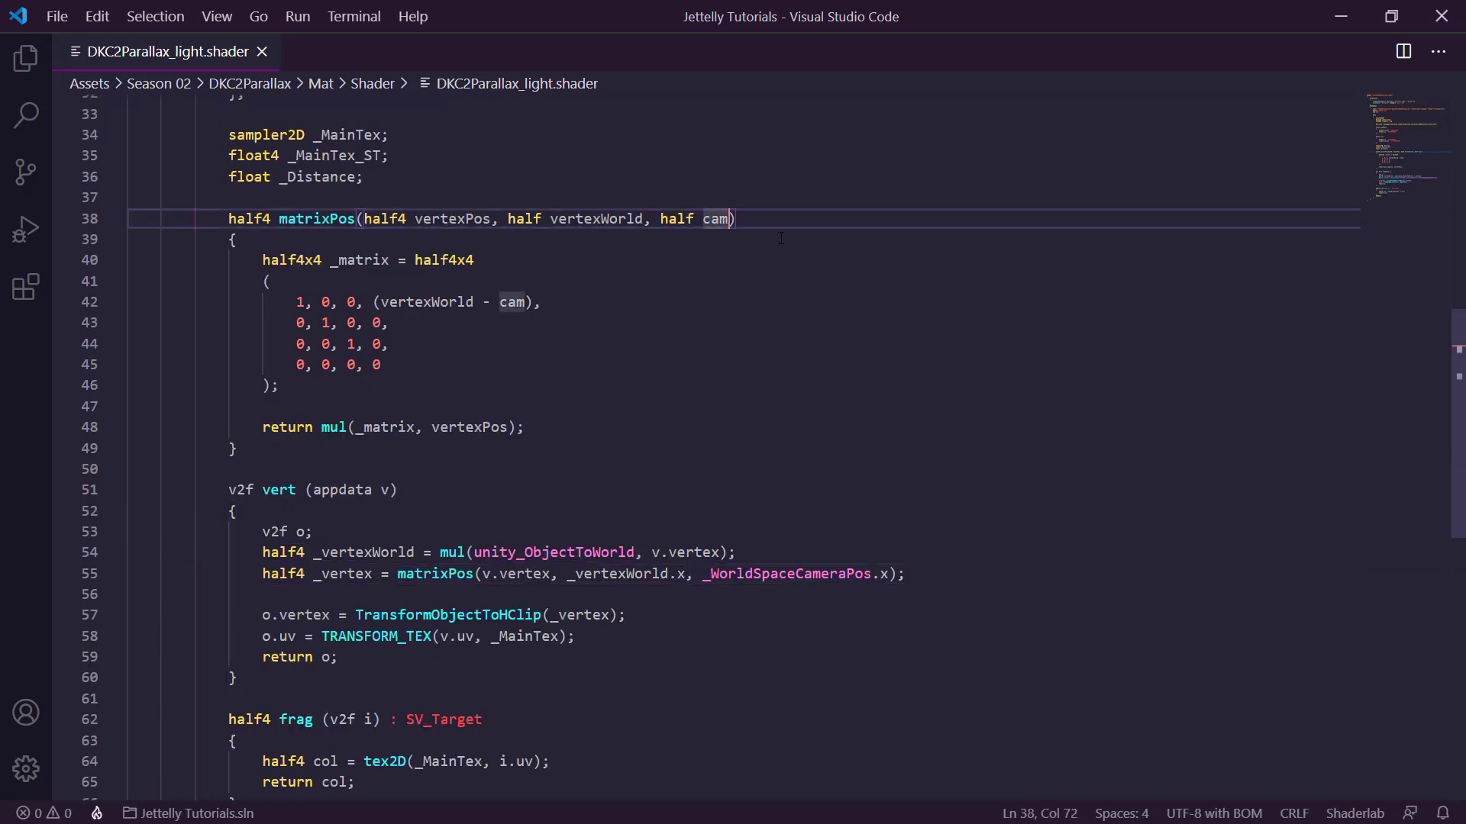
text(, hal)
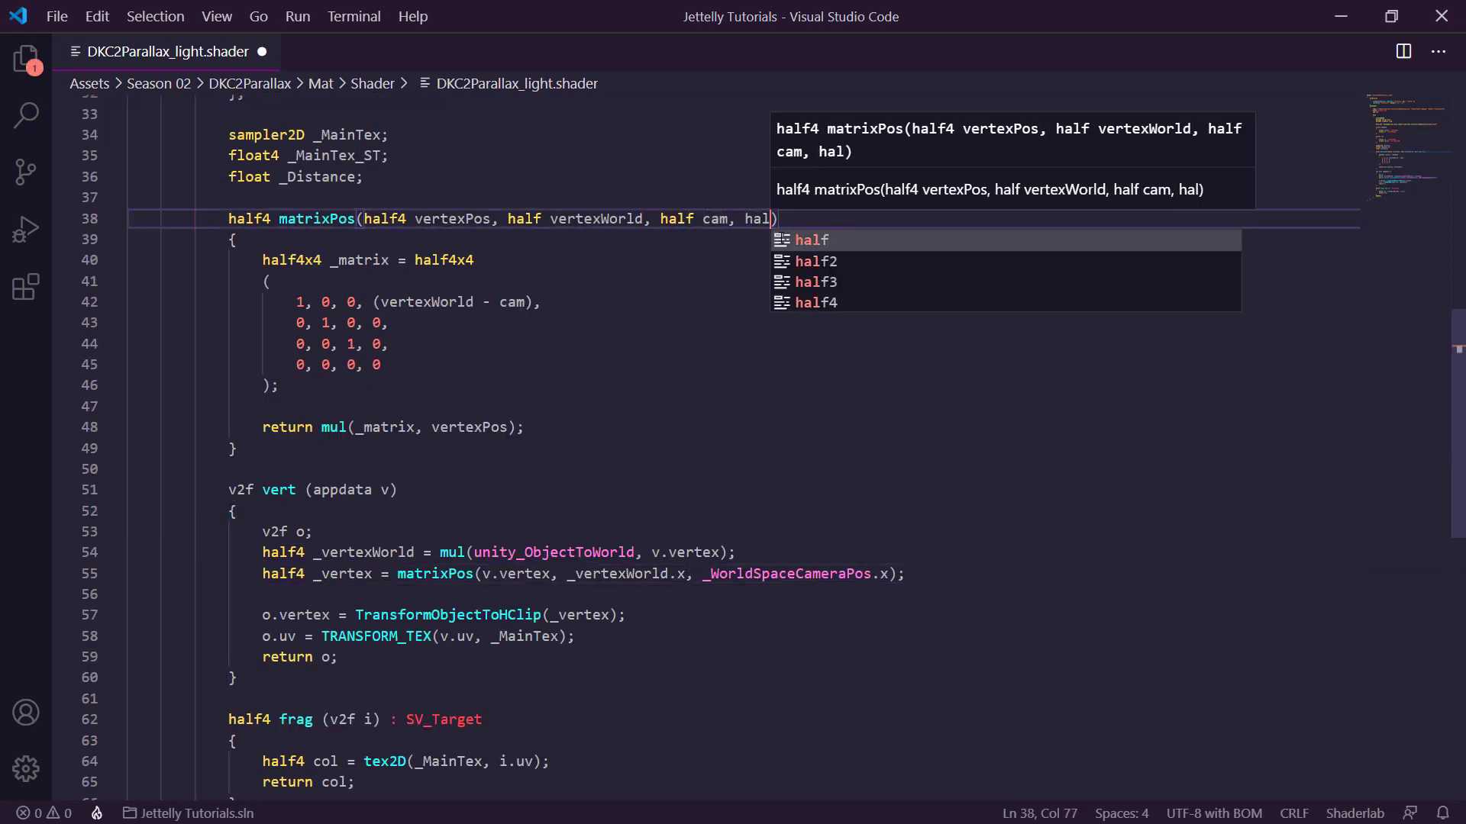
text(f)
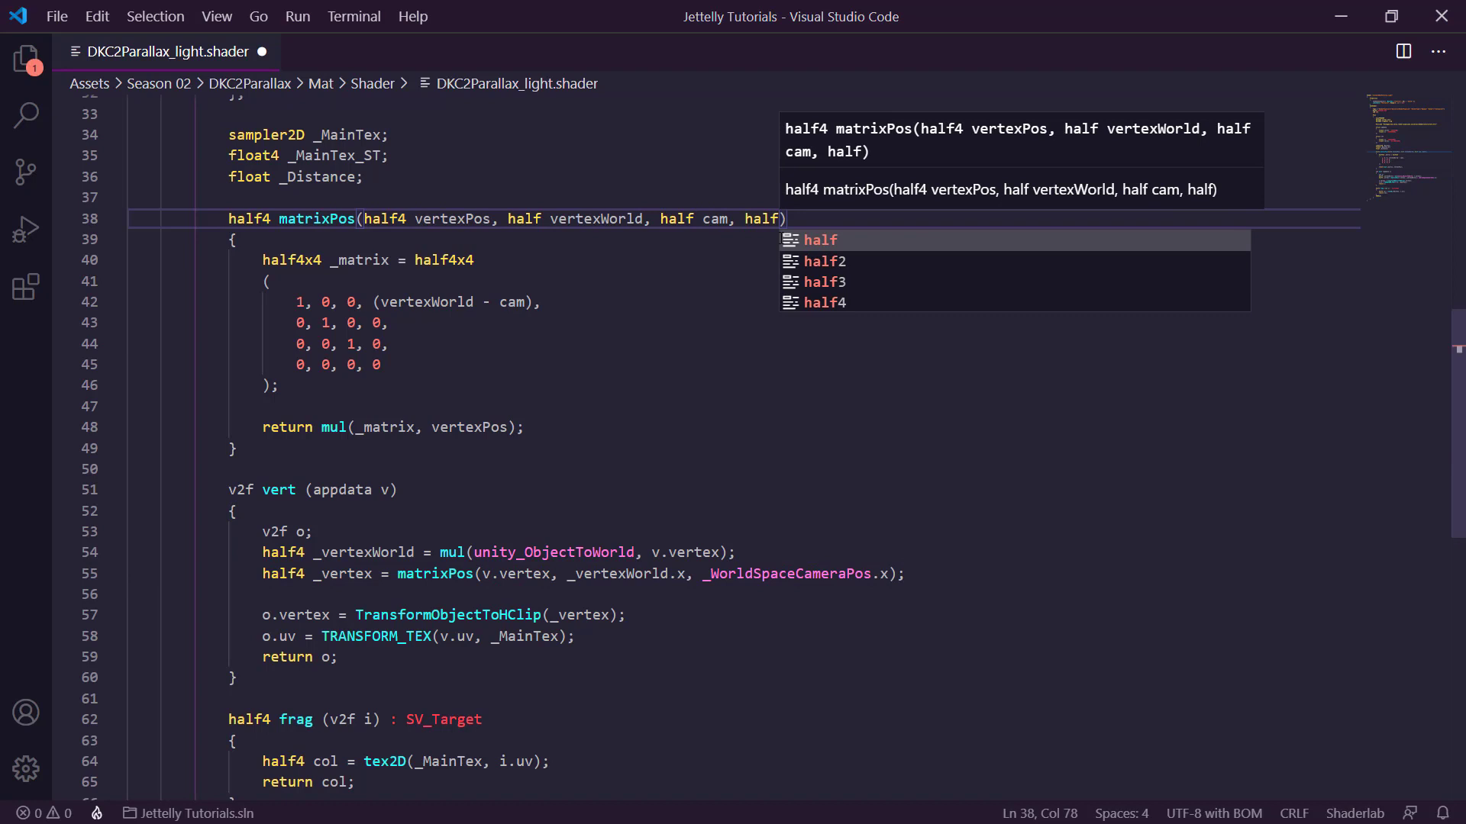
text( v)
click(532, 301)
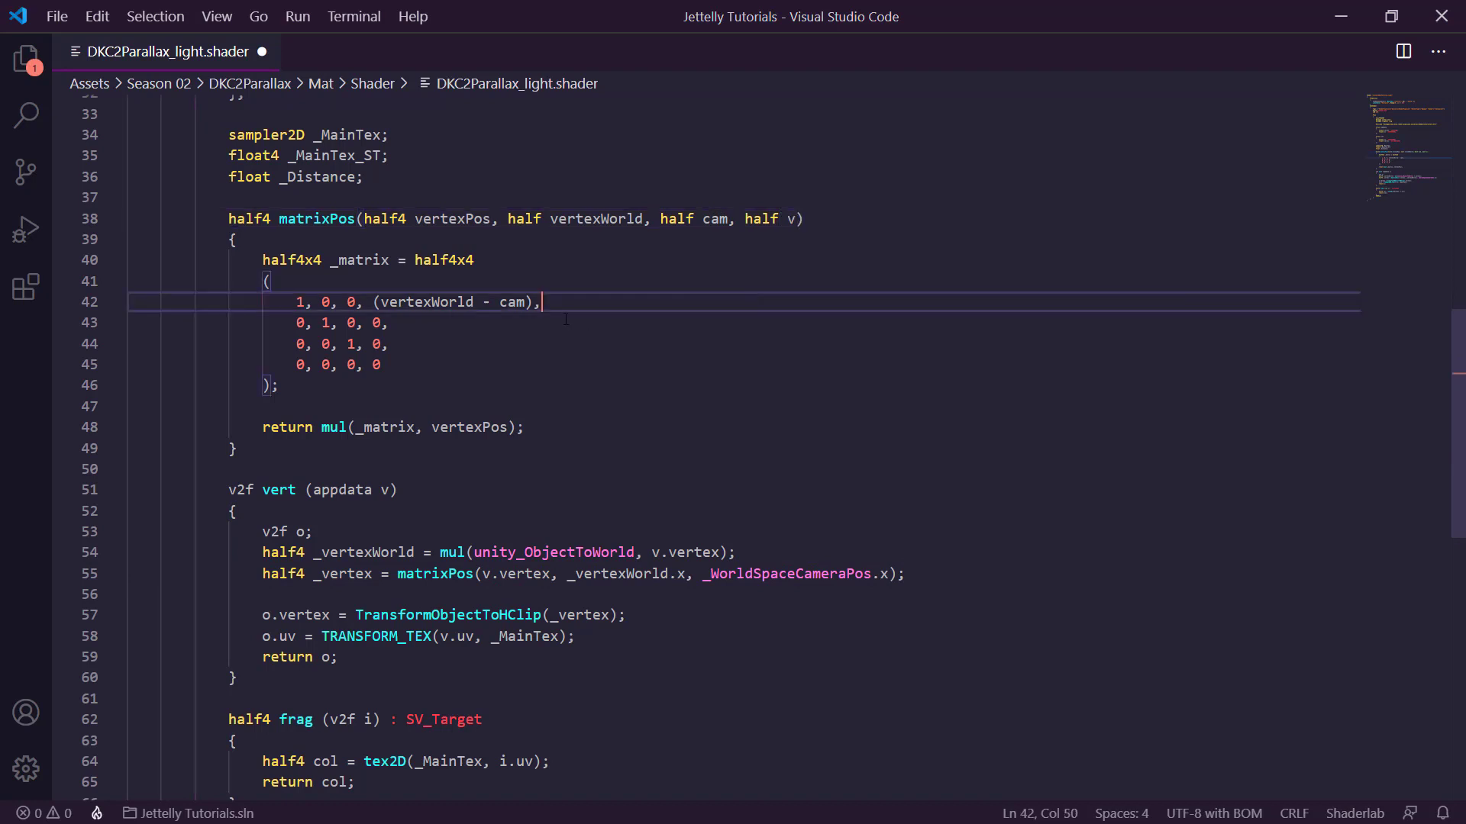
text(* v)
click(708, 299)
Pass v.uv.y as matrixPos's new argument on line 55, save, and preview the rays in Unity.
click(887, 573)
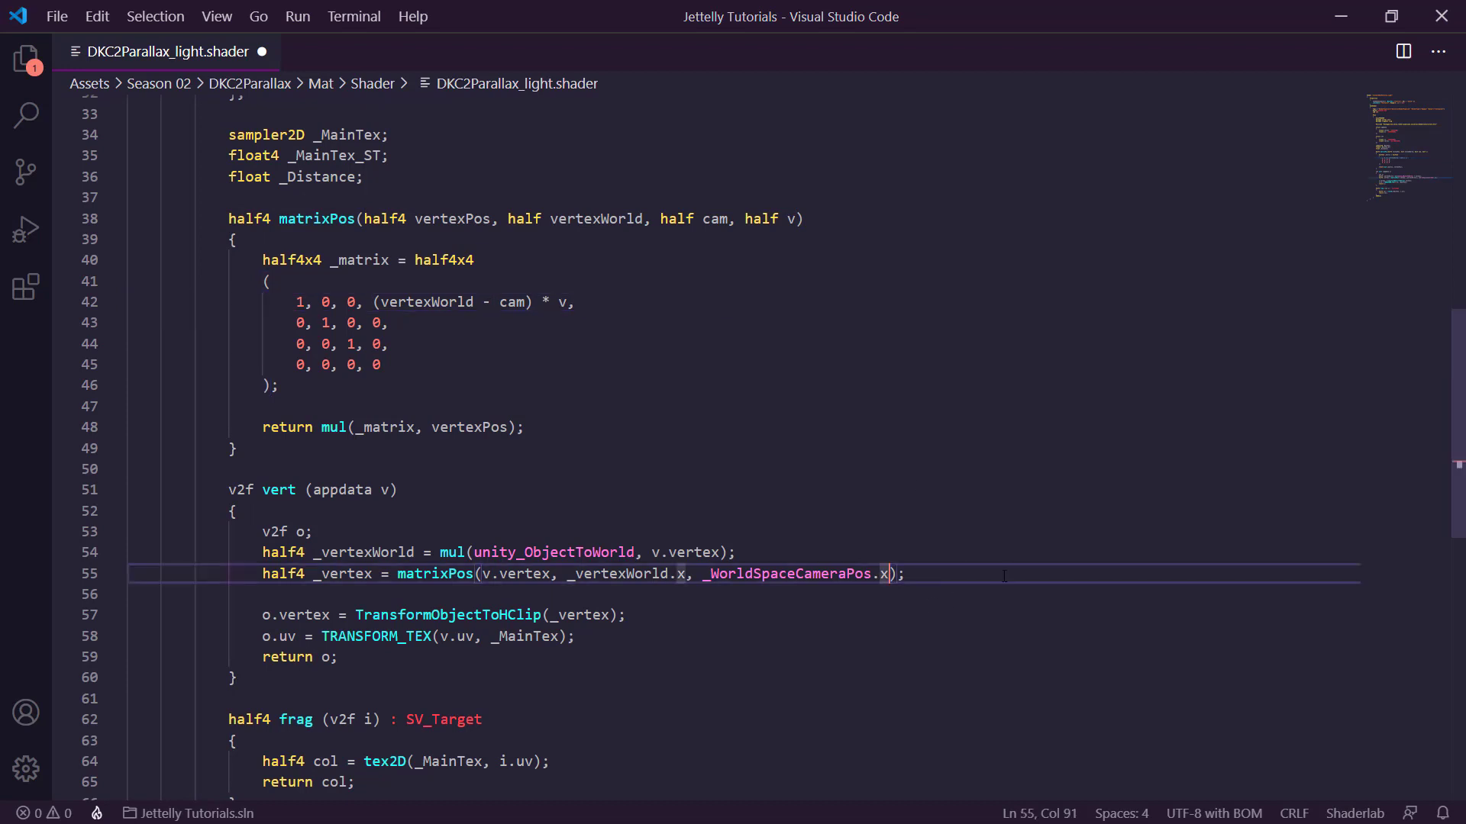
text(, u.)
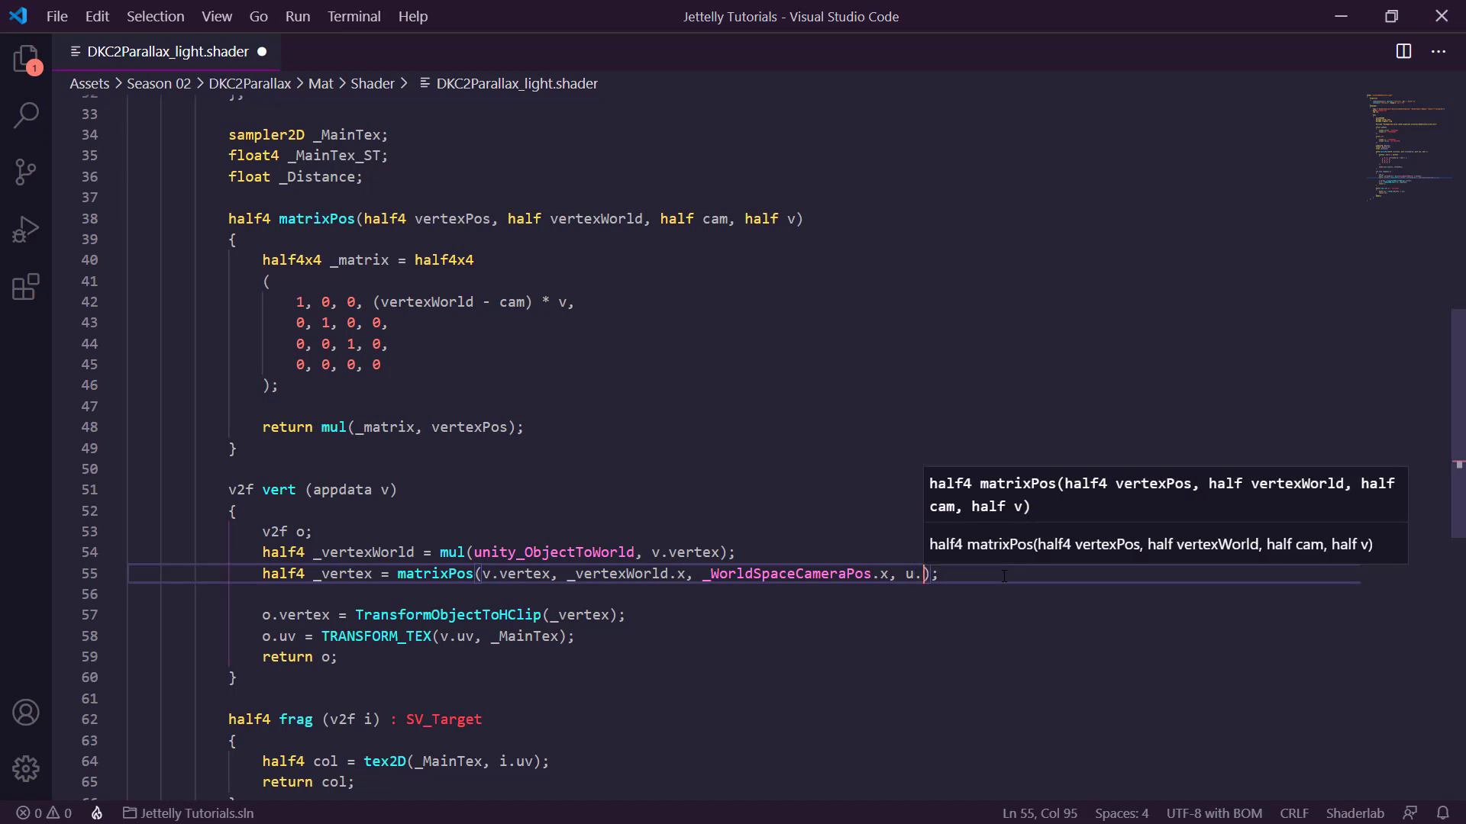
text(uv.y)
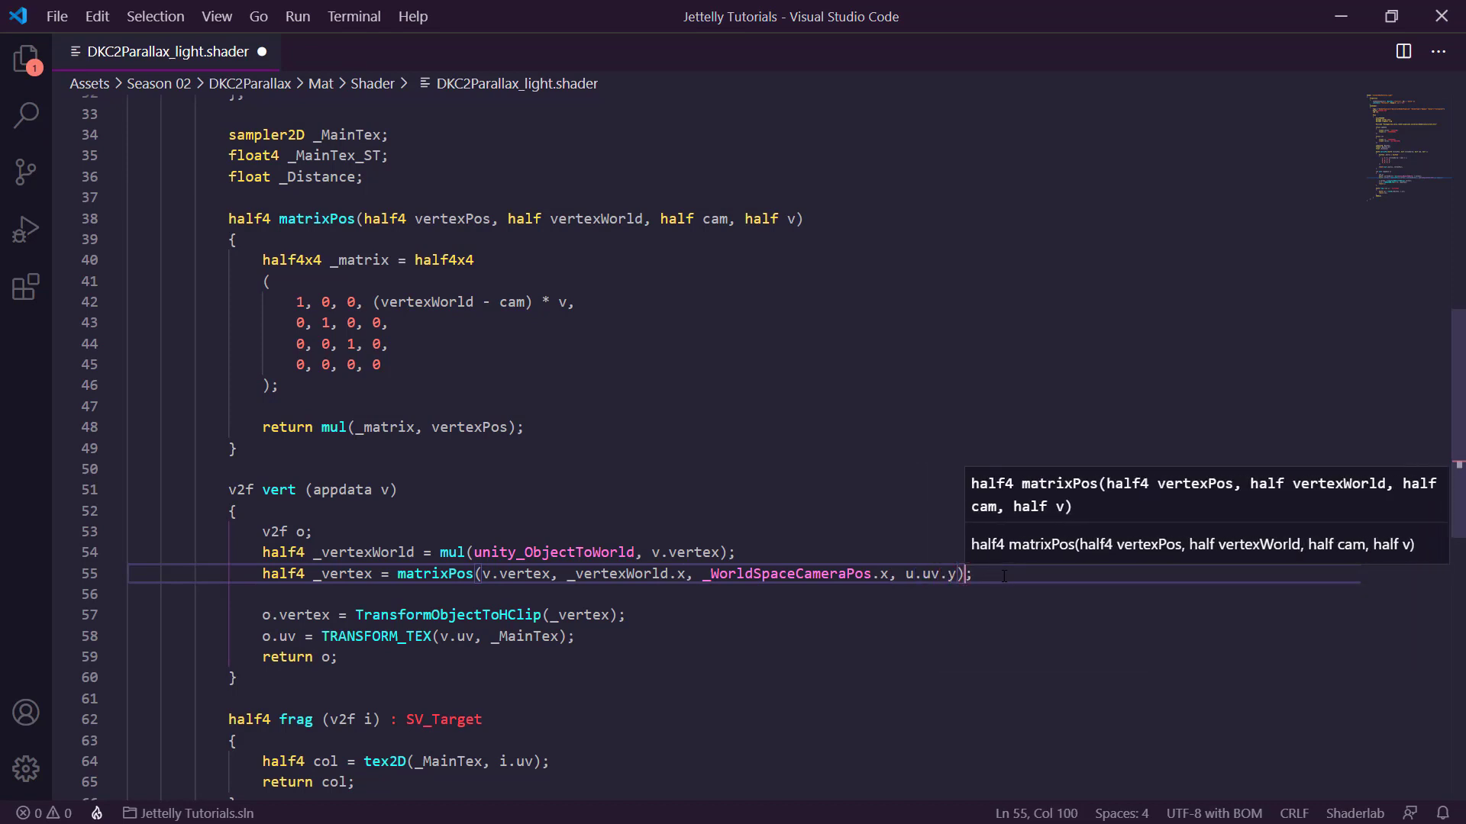
key(Escape)
key(ctrl+s)
key(Left)
key(Left)
key(Left)
key(BackSpace)
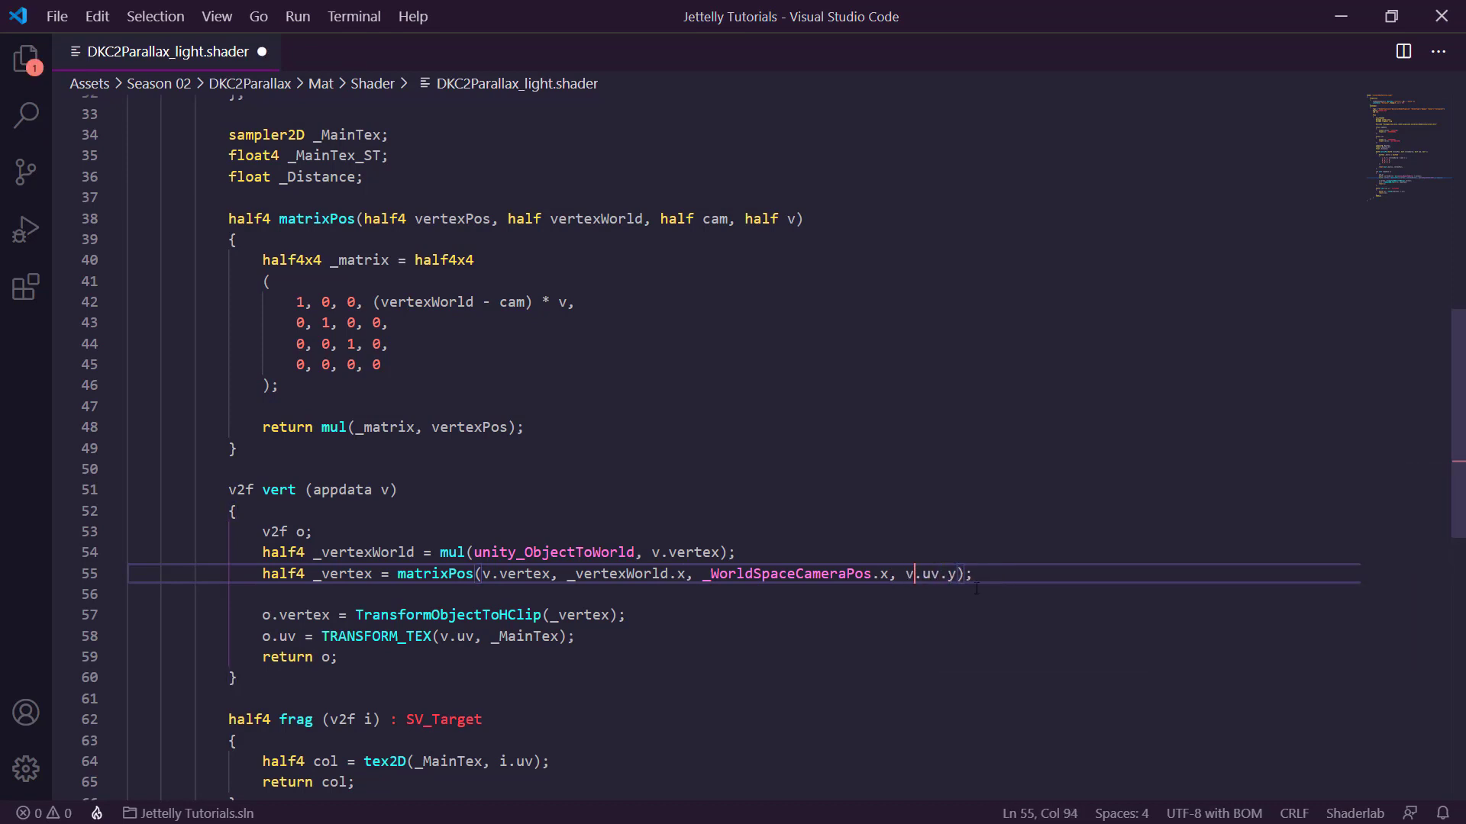
text(v)
click(1013, 579)
key(ctrl+s)
key(alt+Tab)
mouse_move(514, 501)
middle_down()
mouse_move(407, 504)
mouse_move(484, 505)
middle_up()
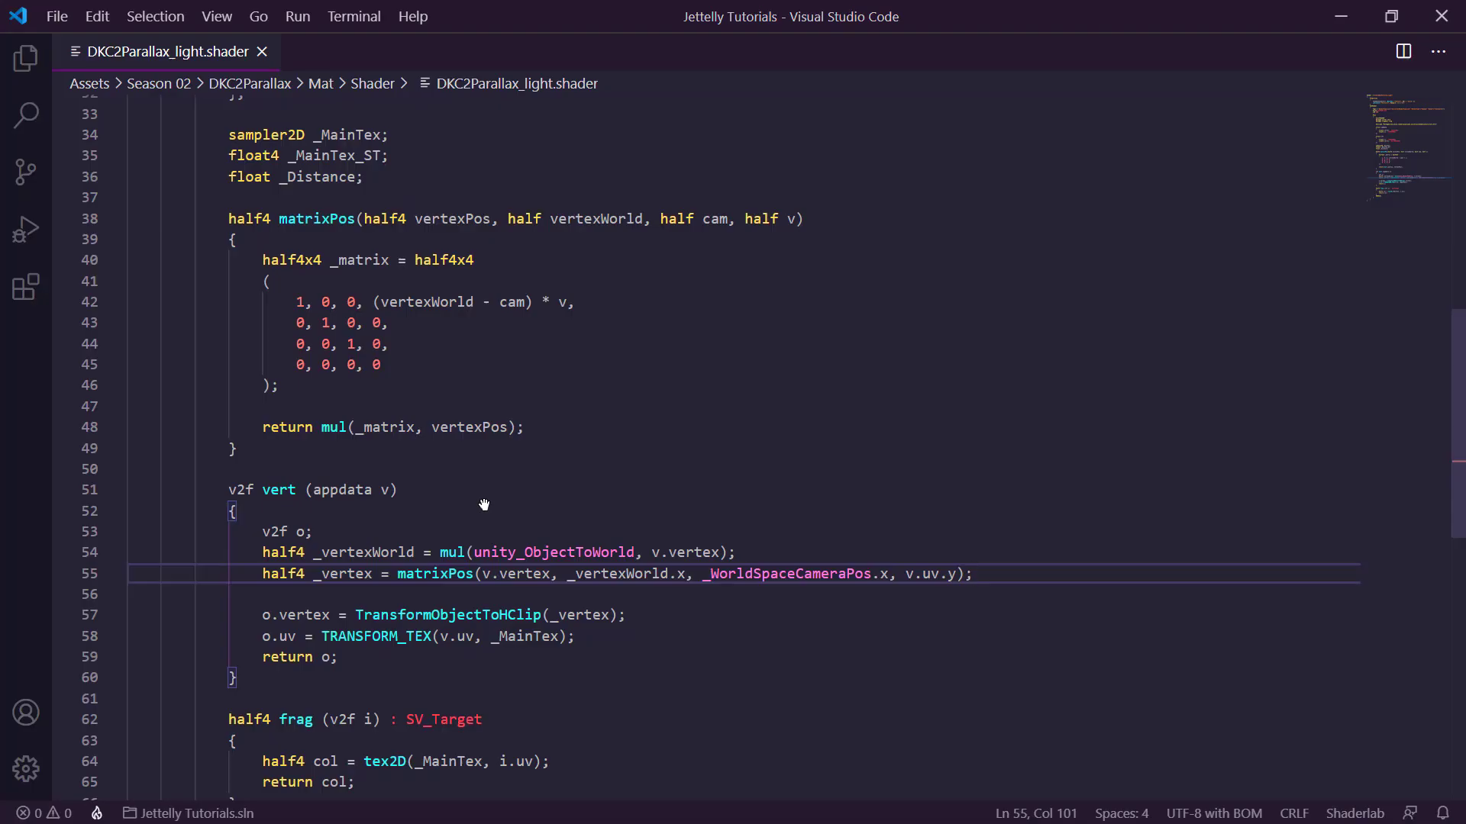
Change the call's arguments to 1 - v.uv.y and _vertexWorld.x * _Distance, and save.
click(903, 573)
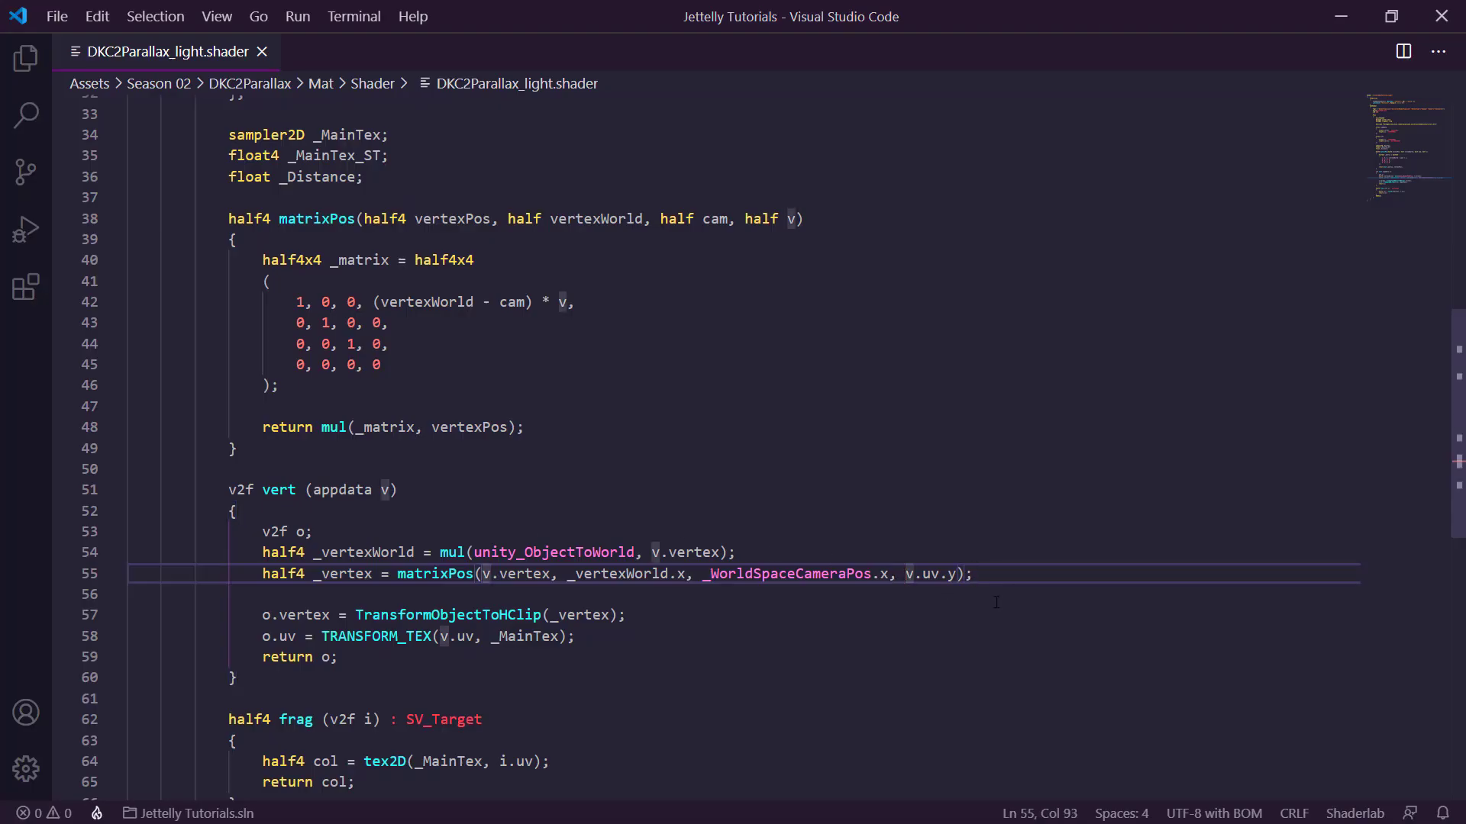
text(1-)
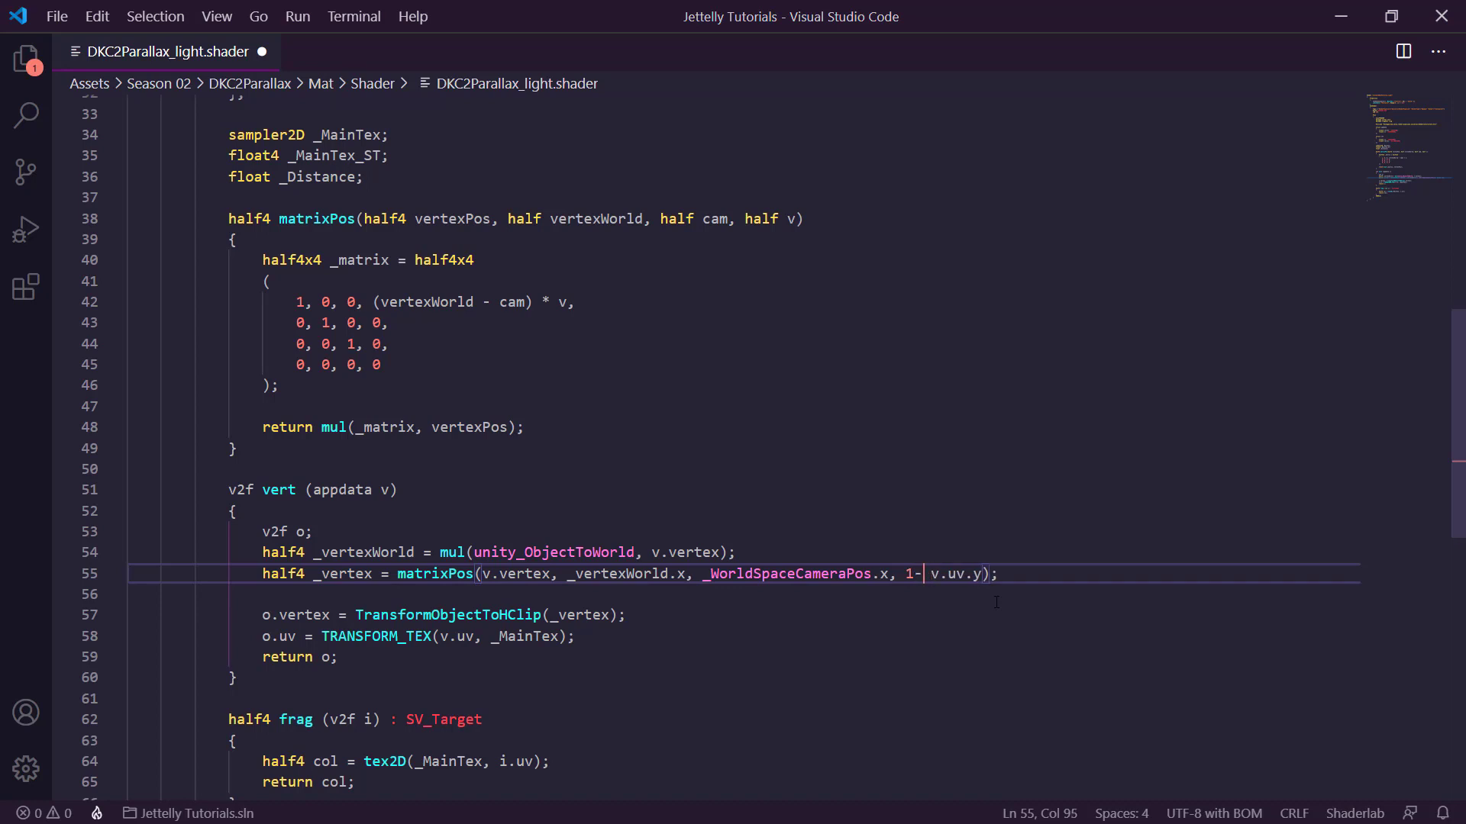
key(Left)
click(688, 574)
text(* )
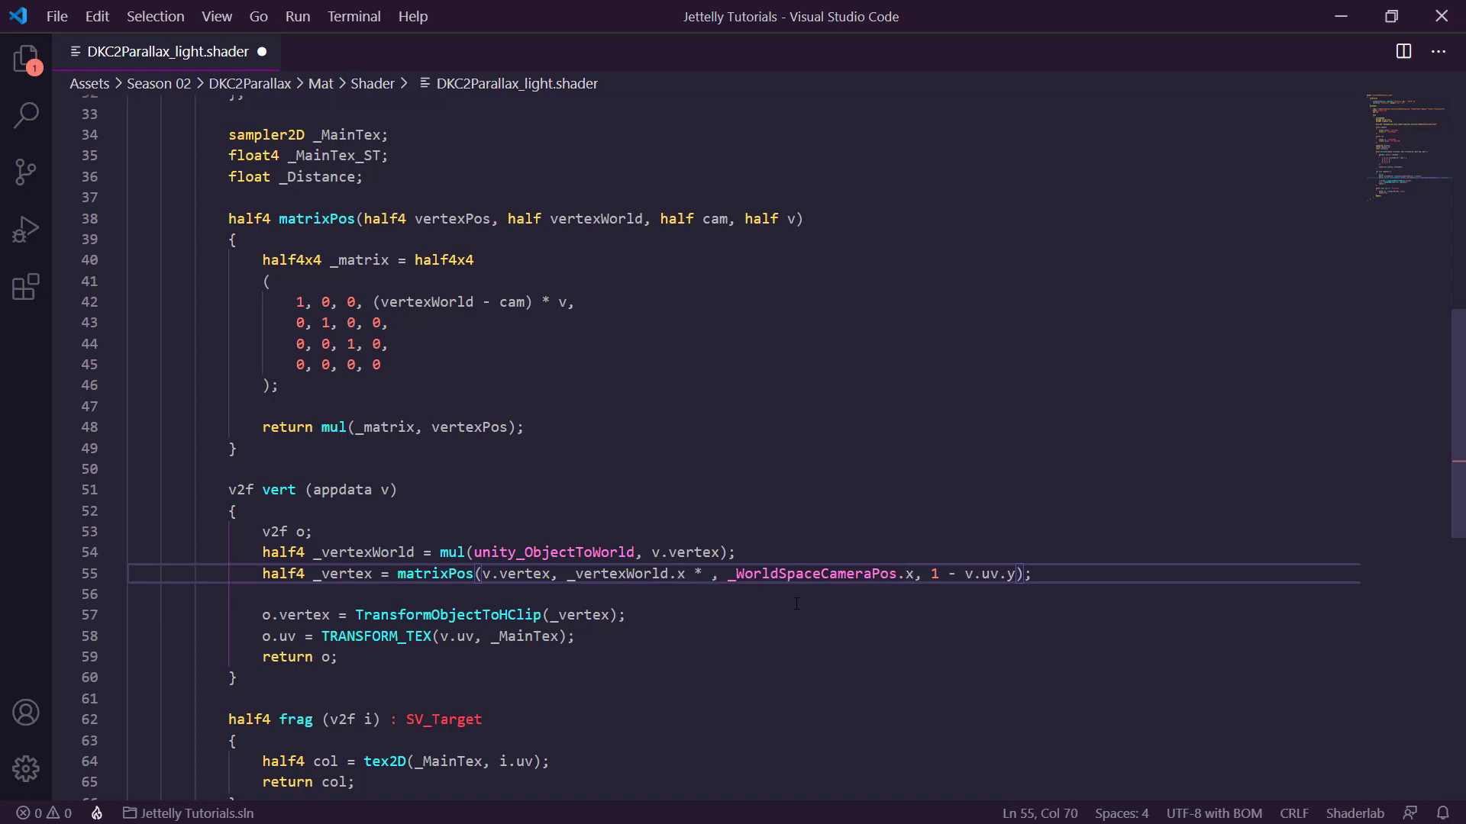
text(_Dis)
key(Tab)
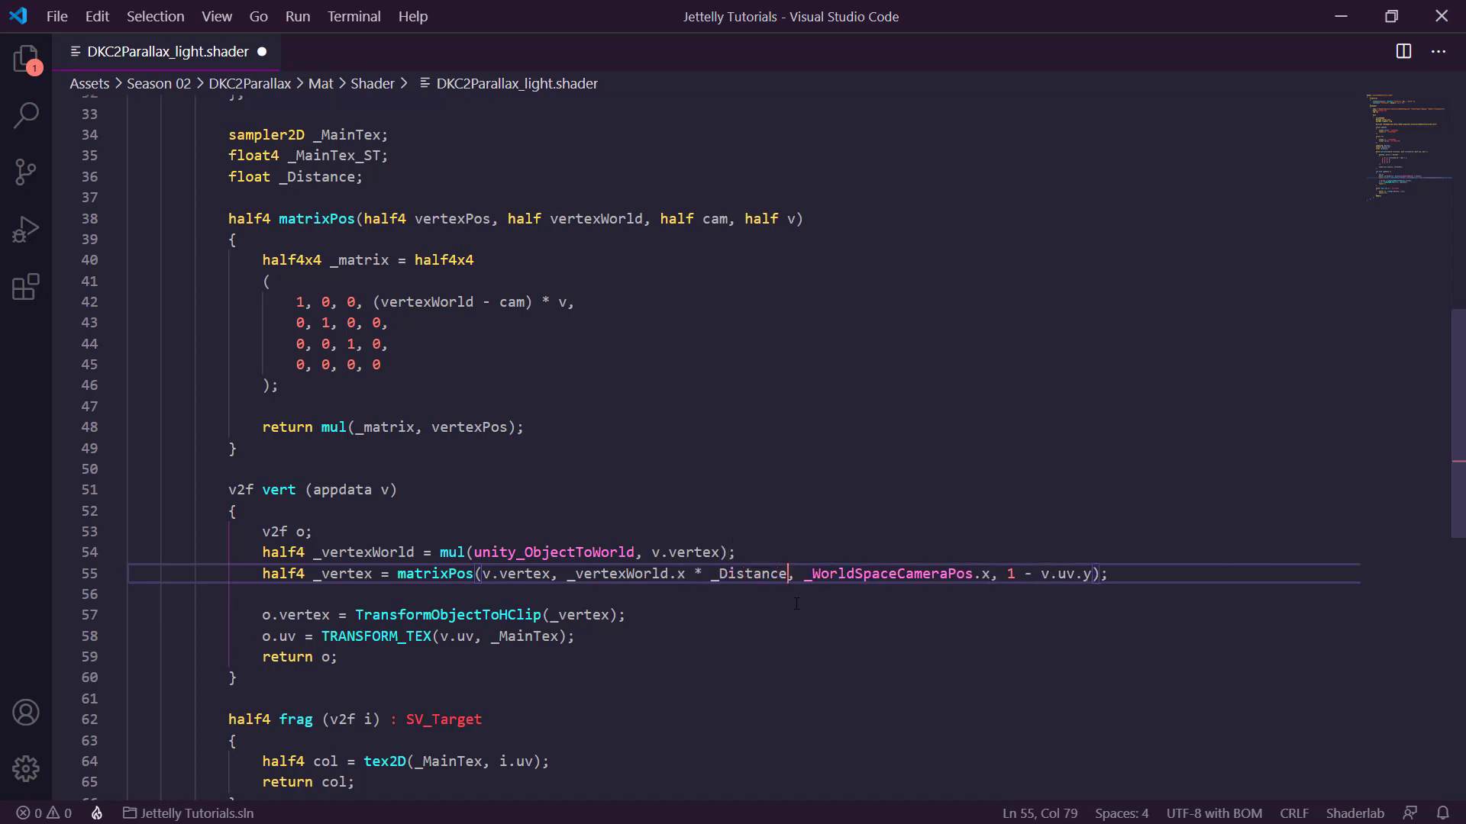
click(1136, 573)
key(ctrl+s)
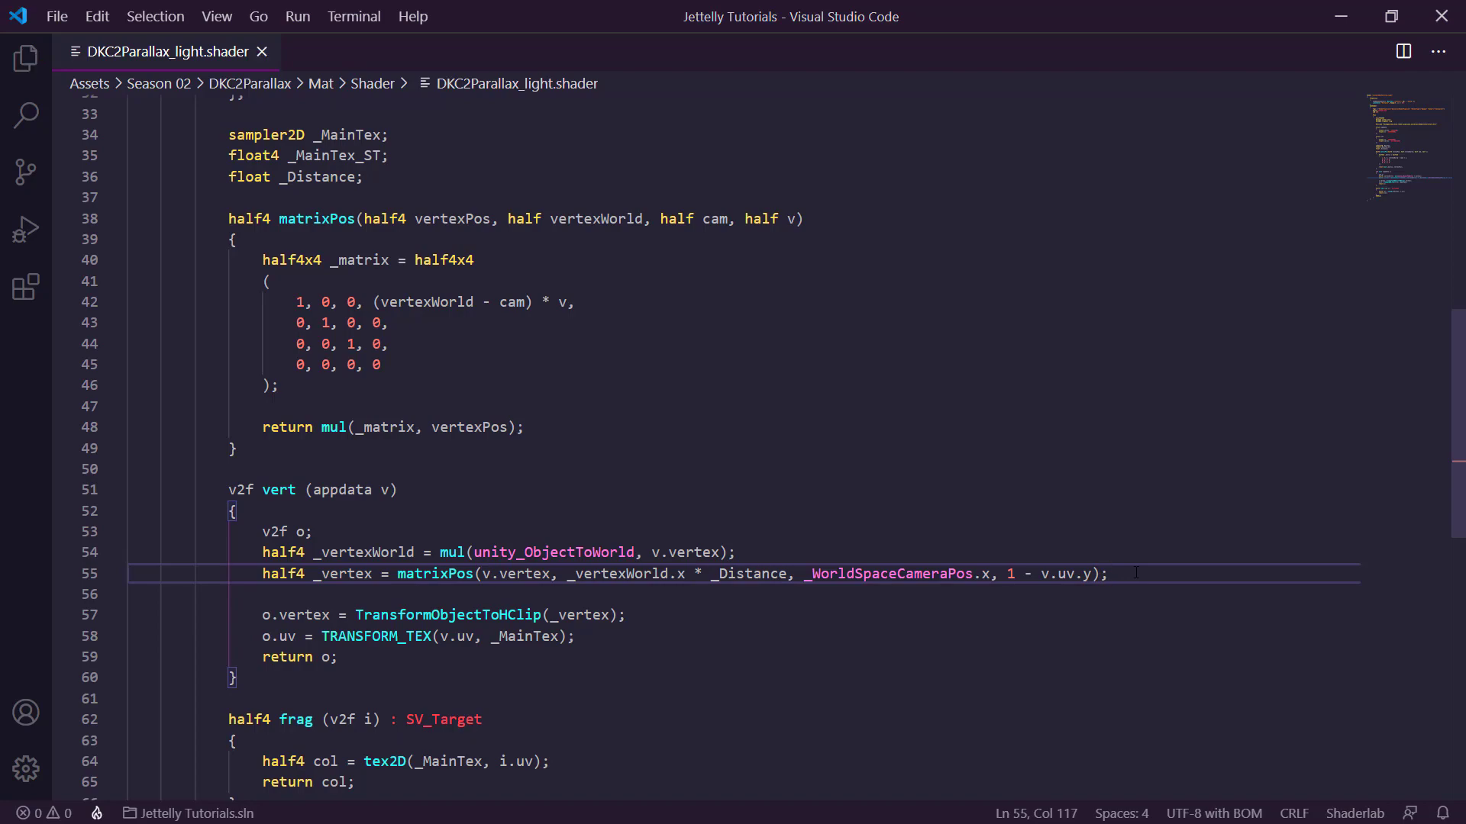
key(alt+Tab)
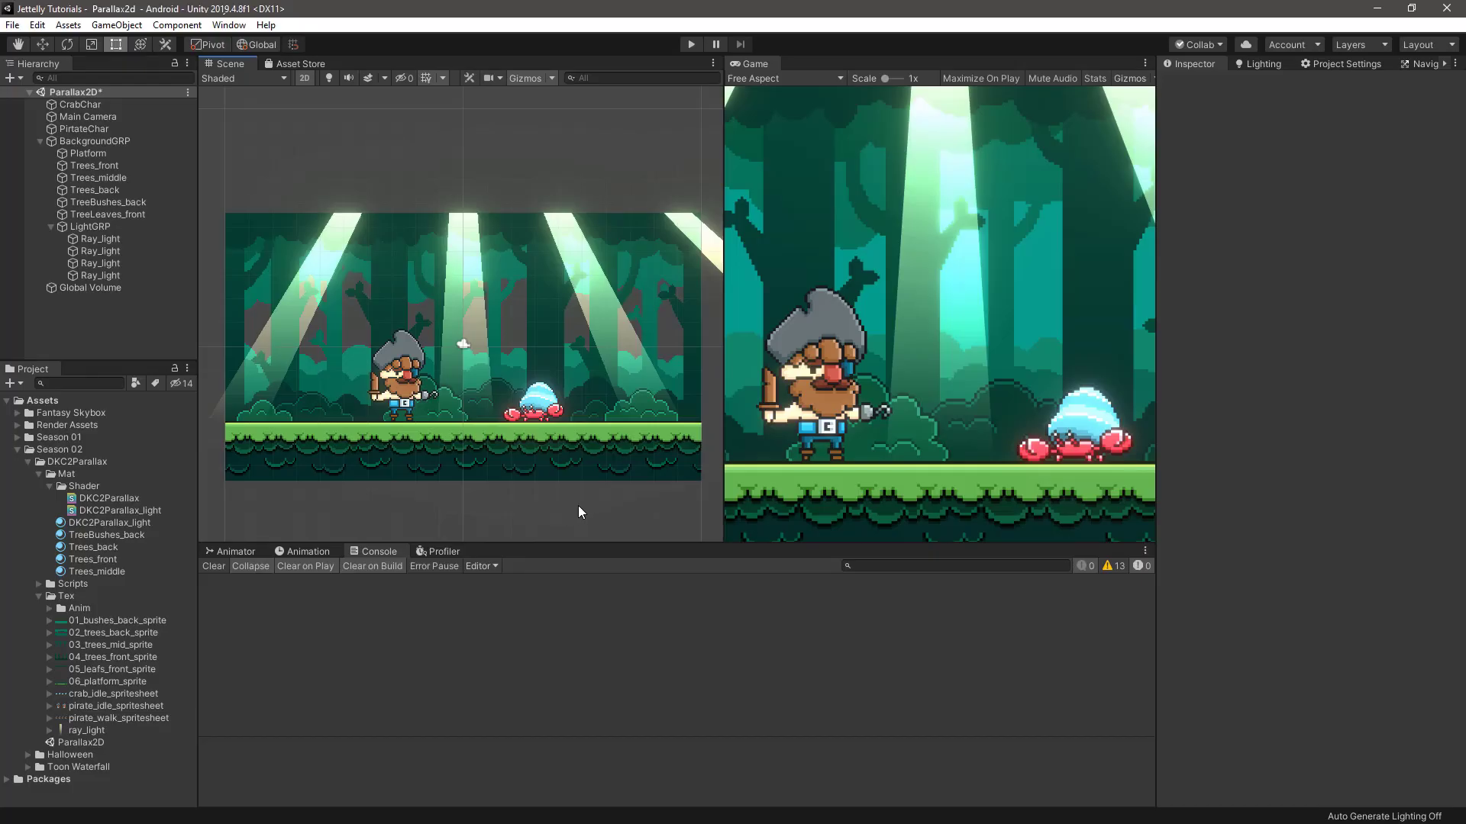
Compare ray slants by dragging Distance down to 0, then up to 0.992, while panning.
middle_drag(578, 505, 722, 496)
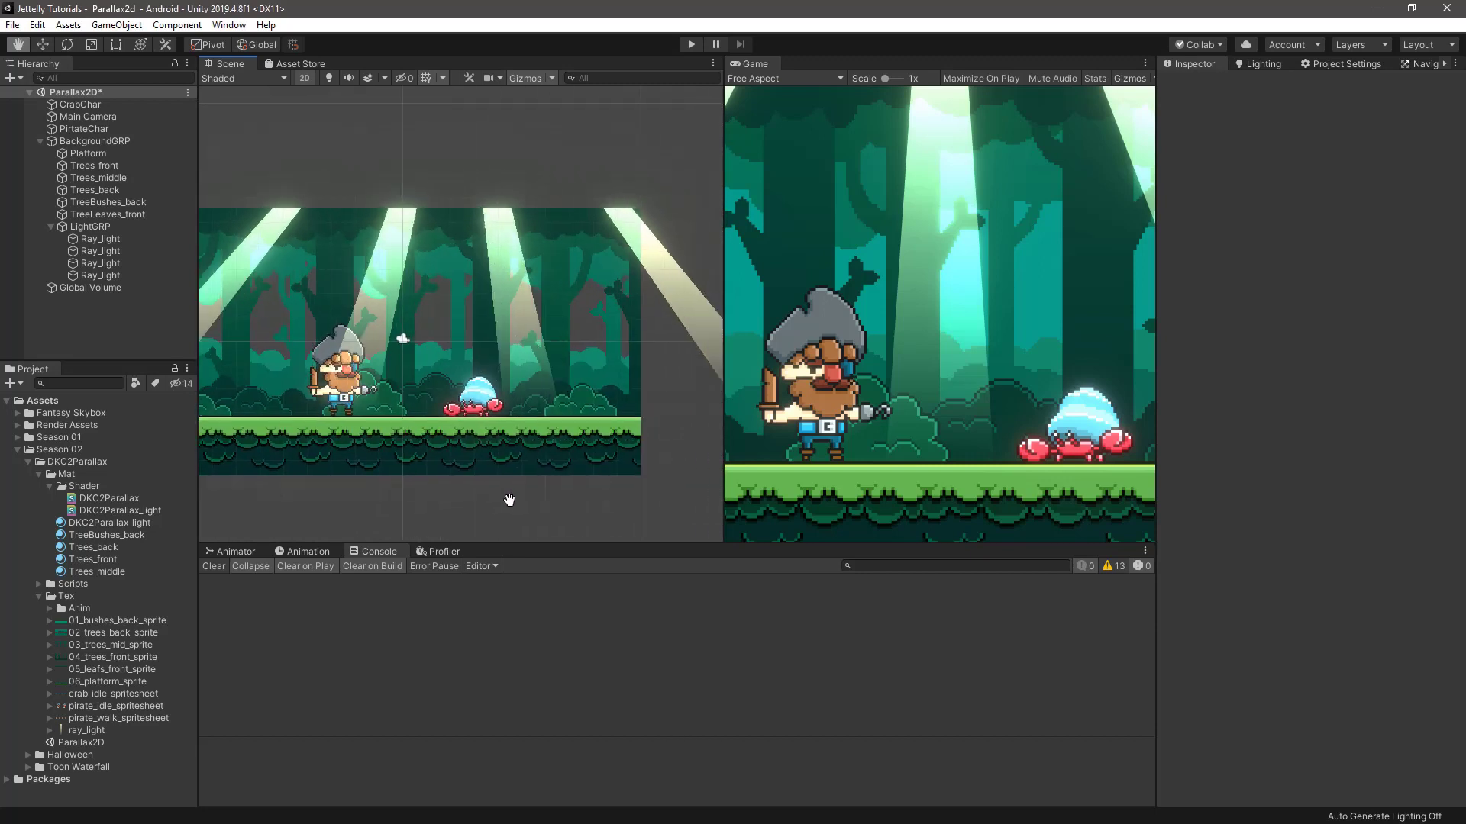
middle_drag(722, 496, 561, 500)
click(145, 523)
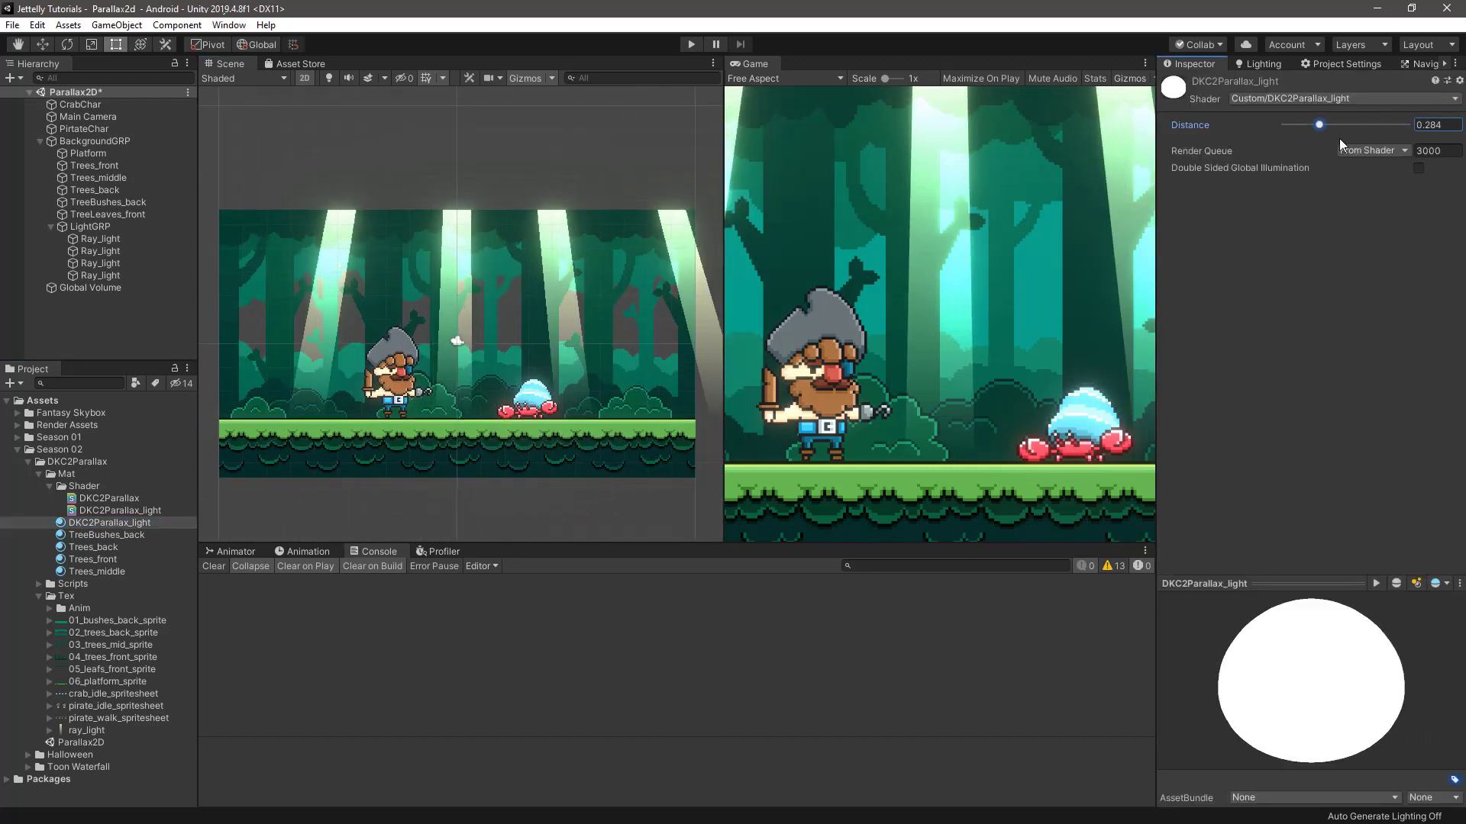
drag(1403, 125, 1283, 130)
middle_drag(437, 466, 417, 454)
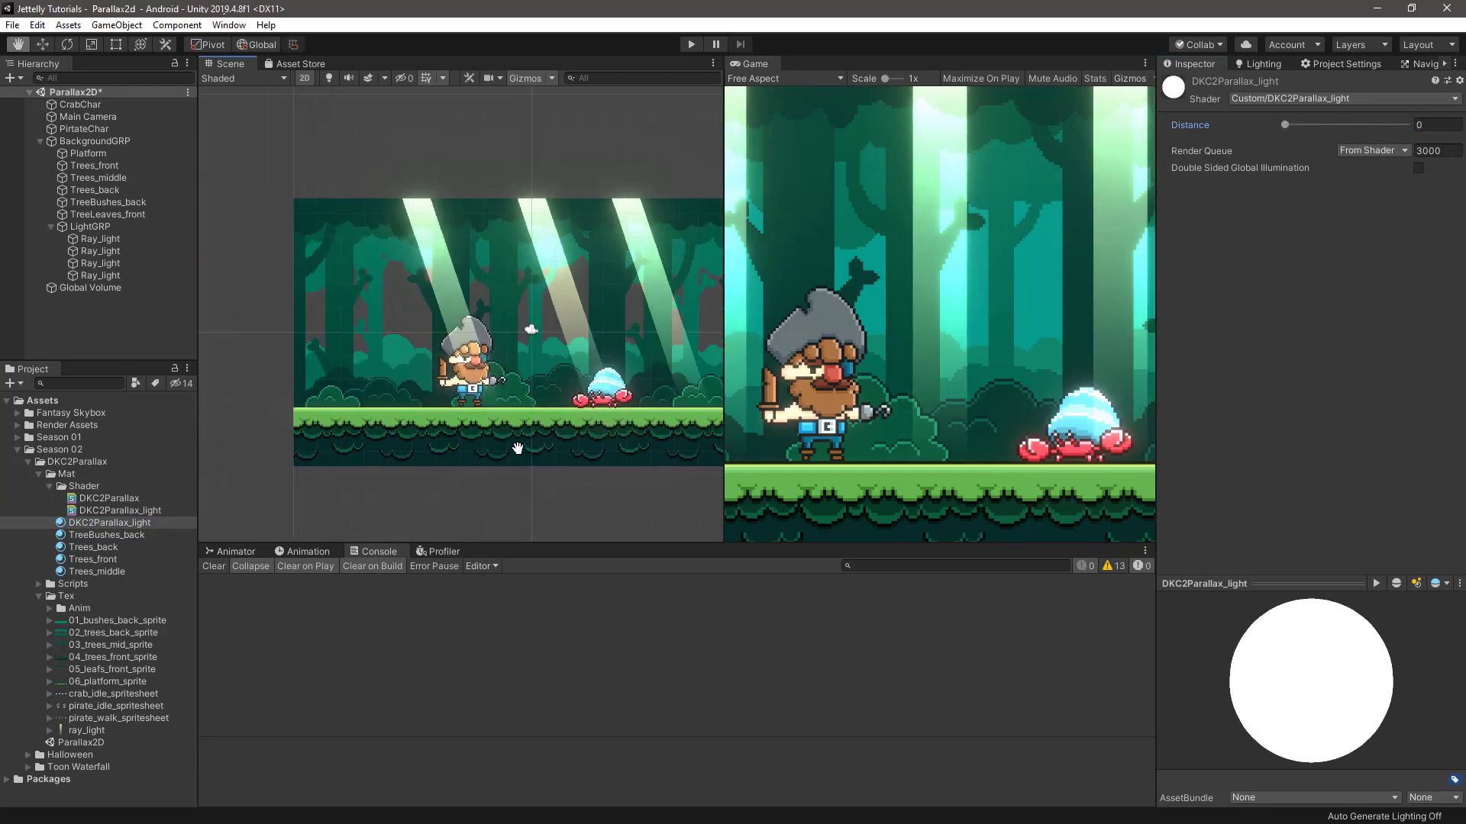
drag(1284, 125, 1404, 125)
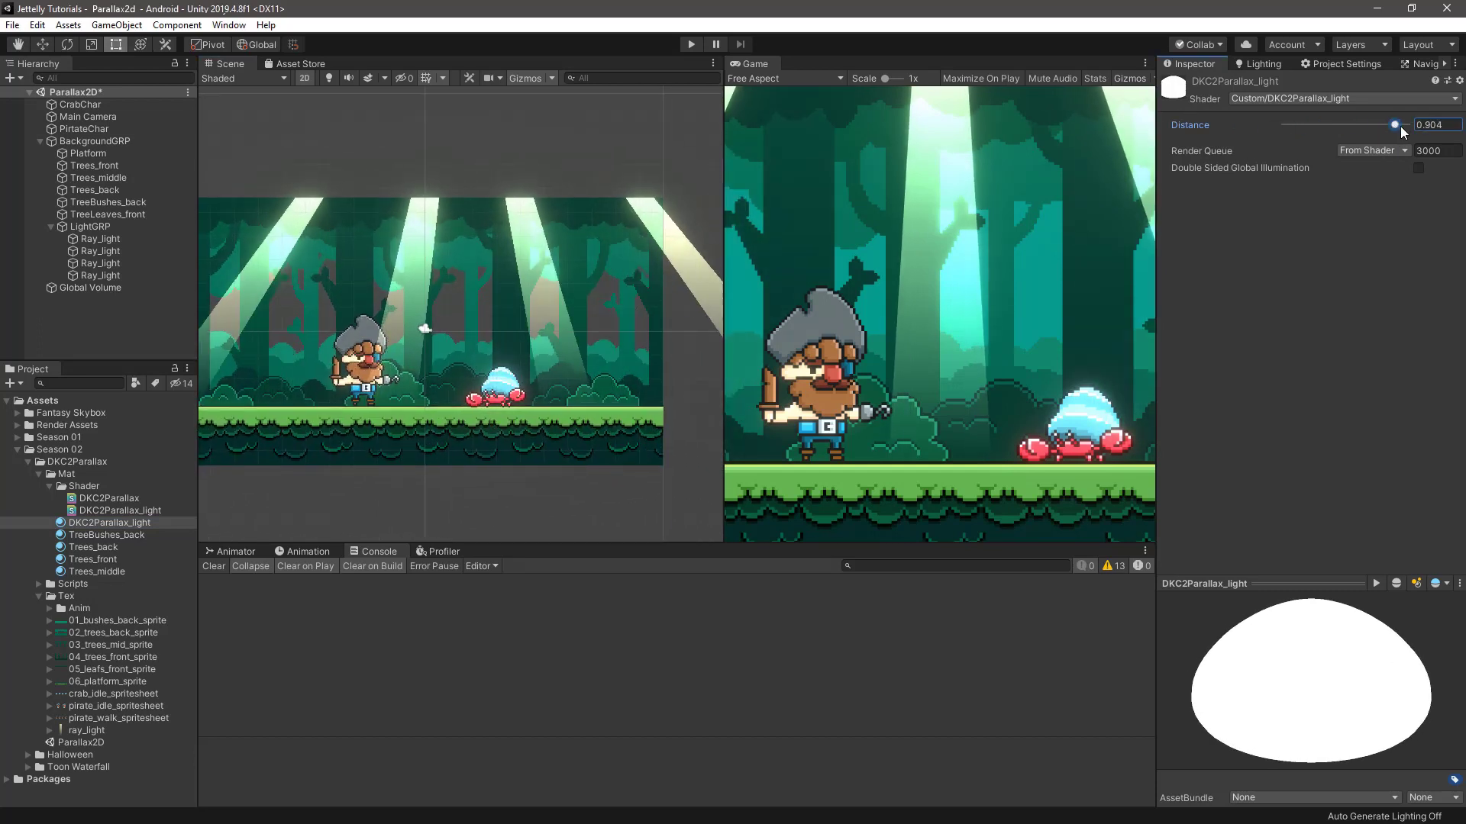
middle_drag(386, 490, 456, 491)
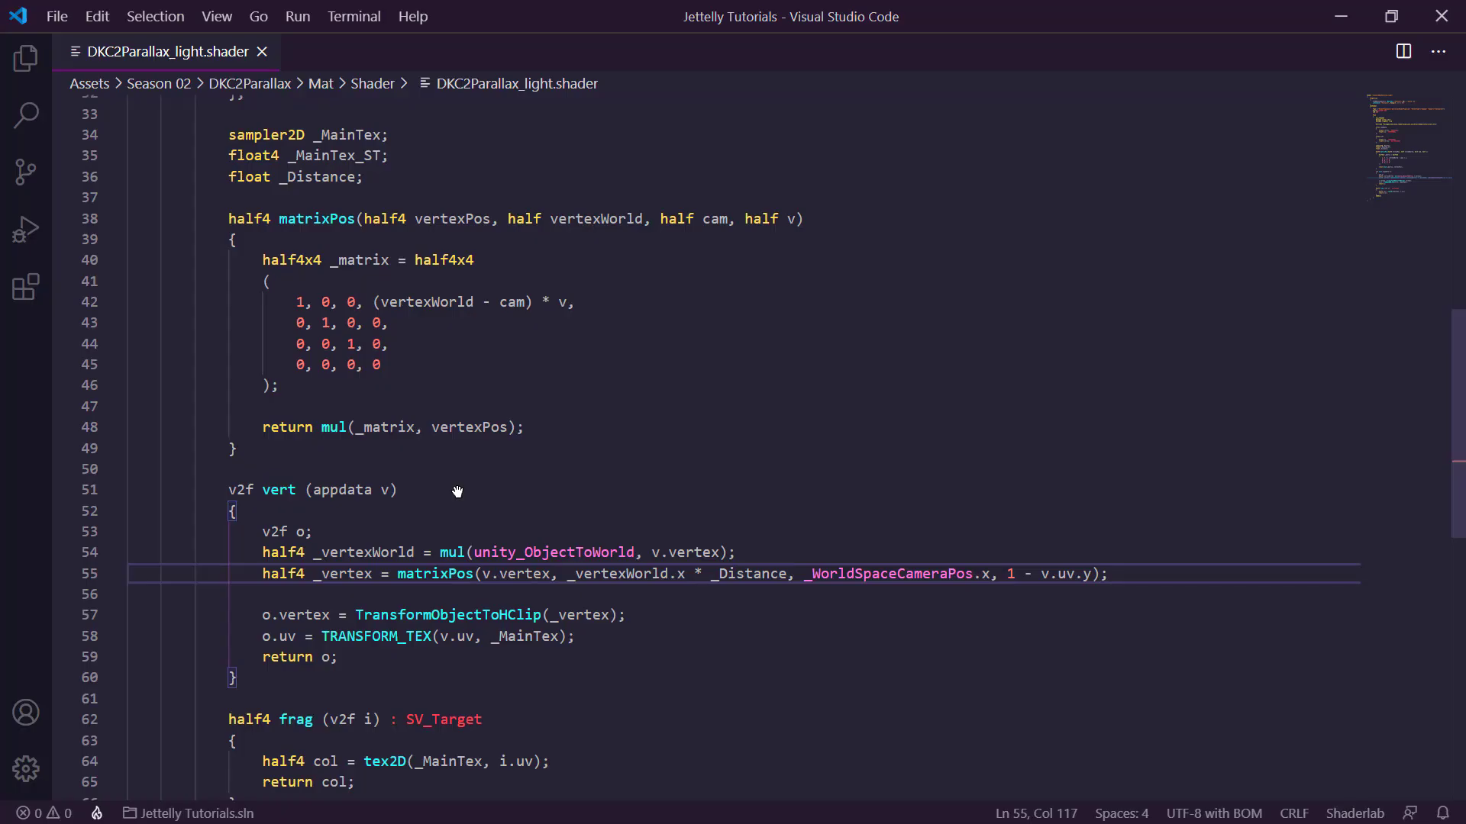
Add a _Speed ("Speed", Range(0.1, 1.0)) = 0.5 property below Distance.
scroll(221, 439, up, 5)
scroll(221, 439, up, 7)
click(544, 203)
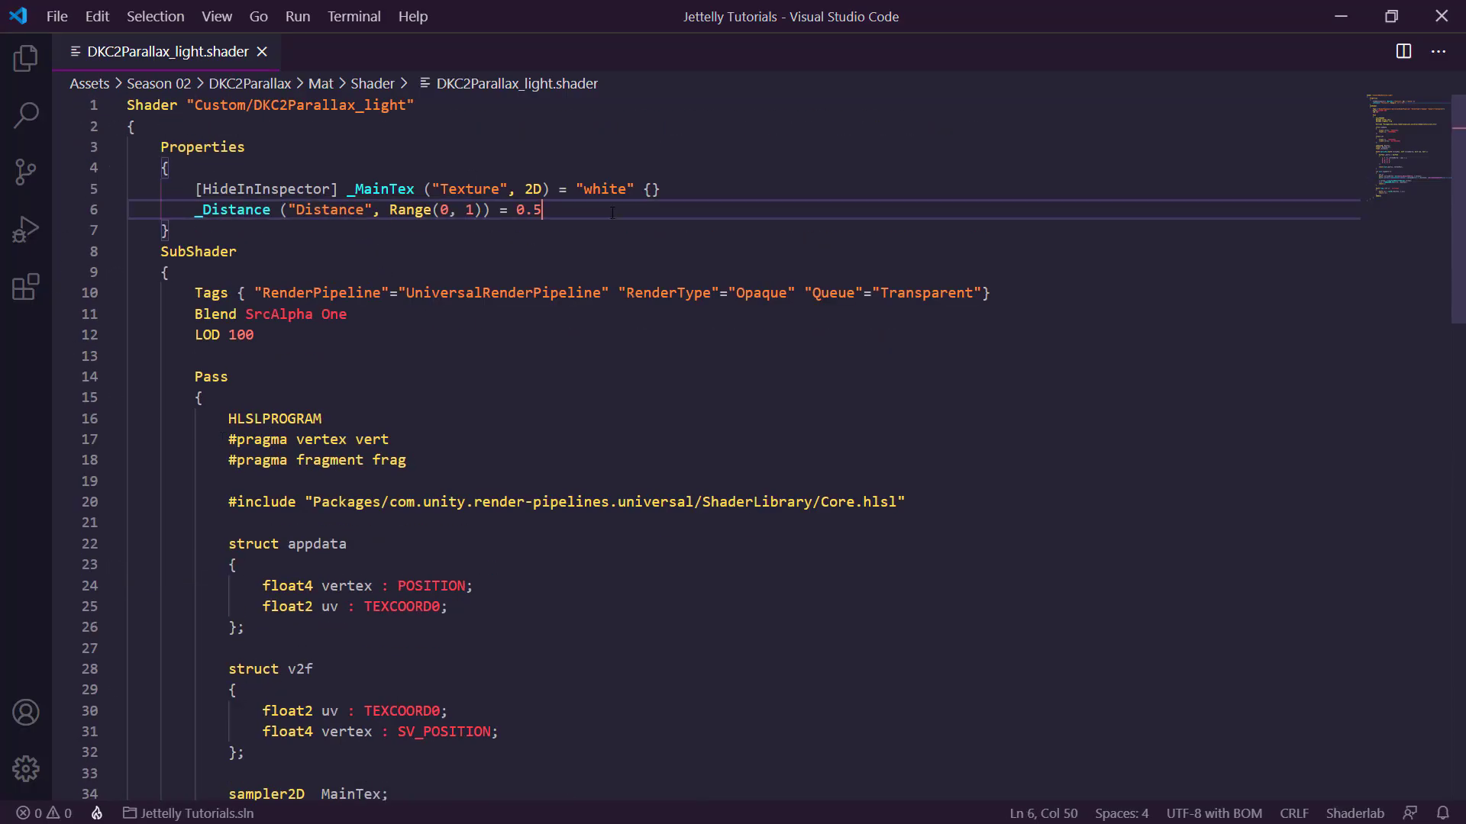
key(Return)
text(_Sp)
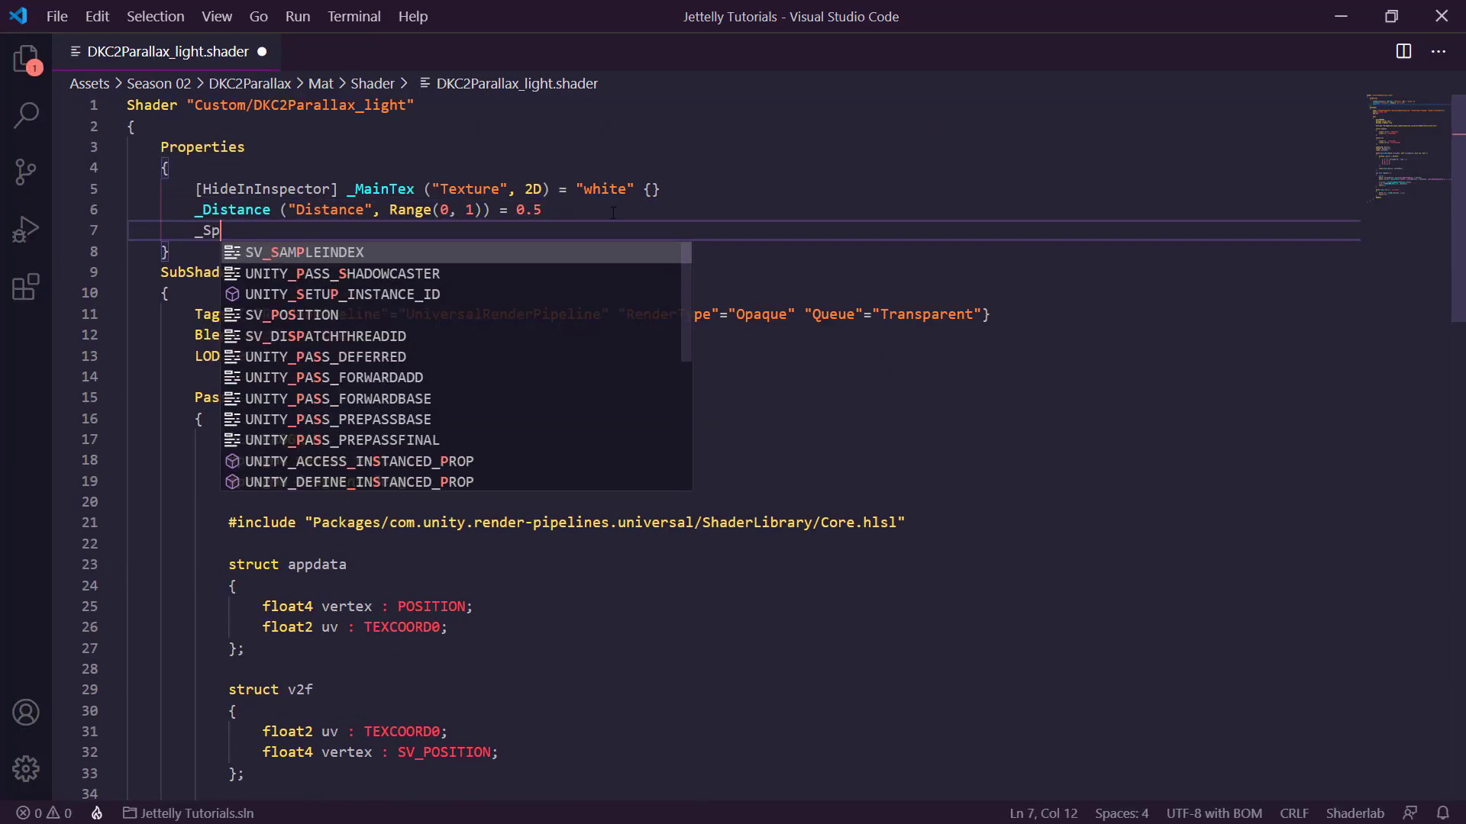
text(eed ())
key(Left)
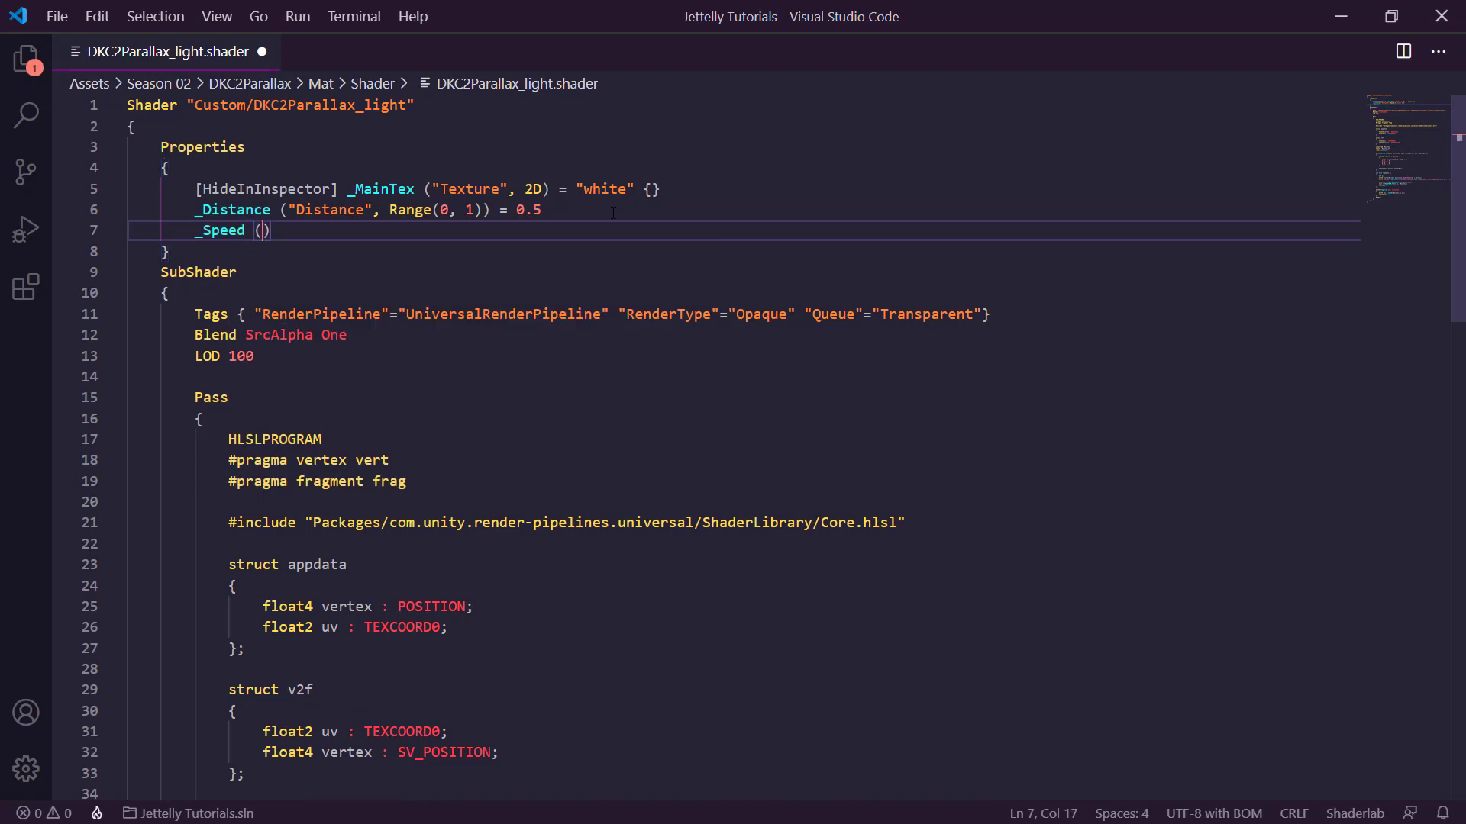
text("Speed)
text(, Range())
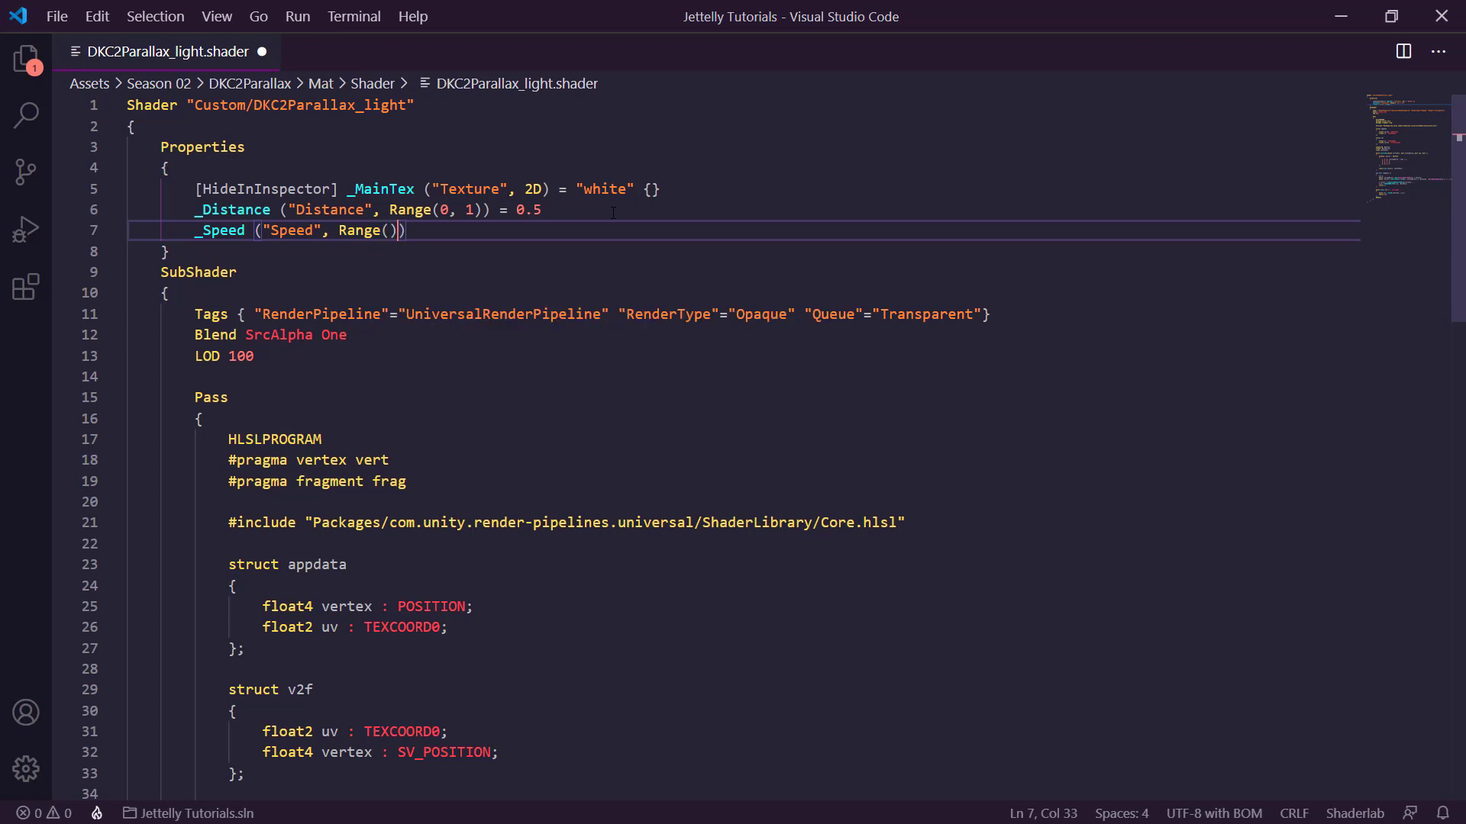
text(0)
text(.1, 1.)
text(0)
key(End)
text(= )
text(0.5)
Declare float _Speed below float _Distance and save the shader.
scroll(420, 275, down, 5)
scroll(420, 305, down, 3)
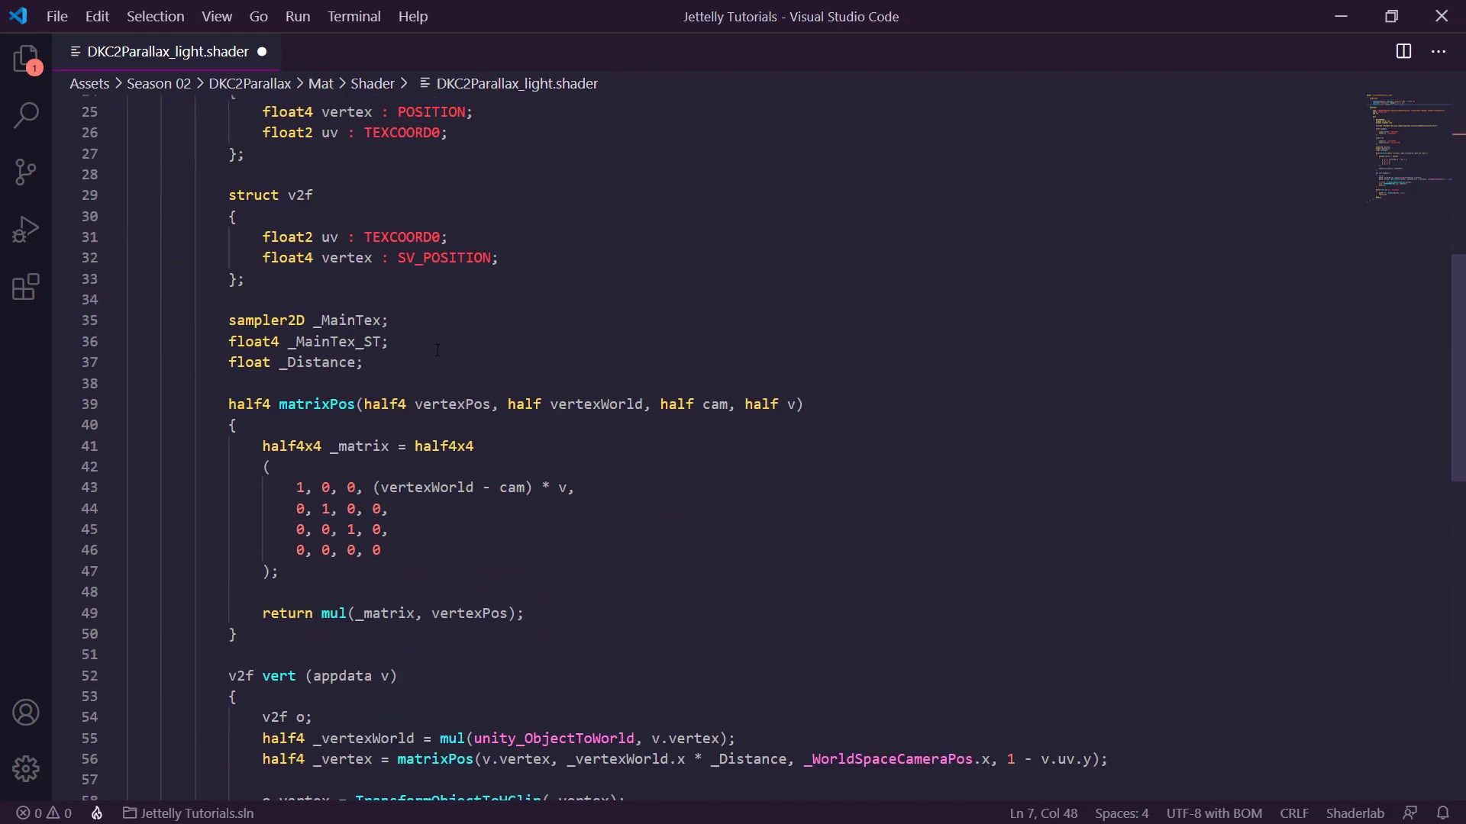
click(420, 363)
key(Return)
text(fl)
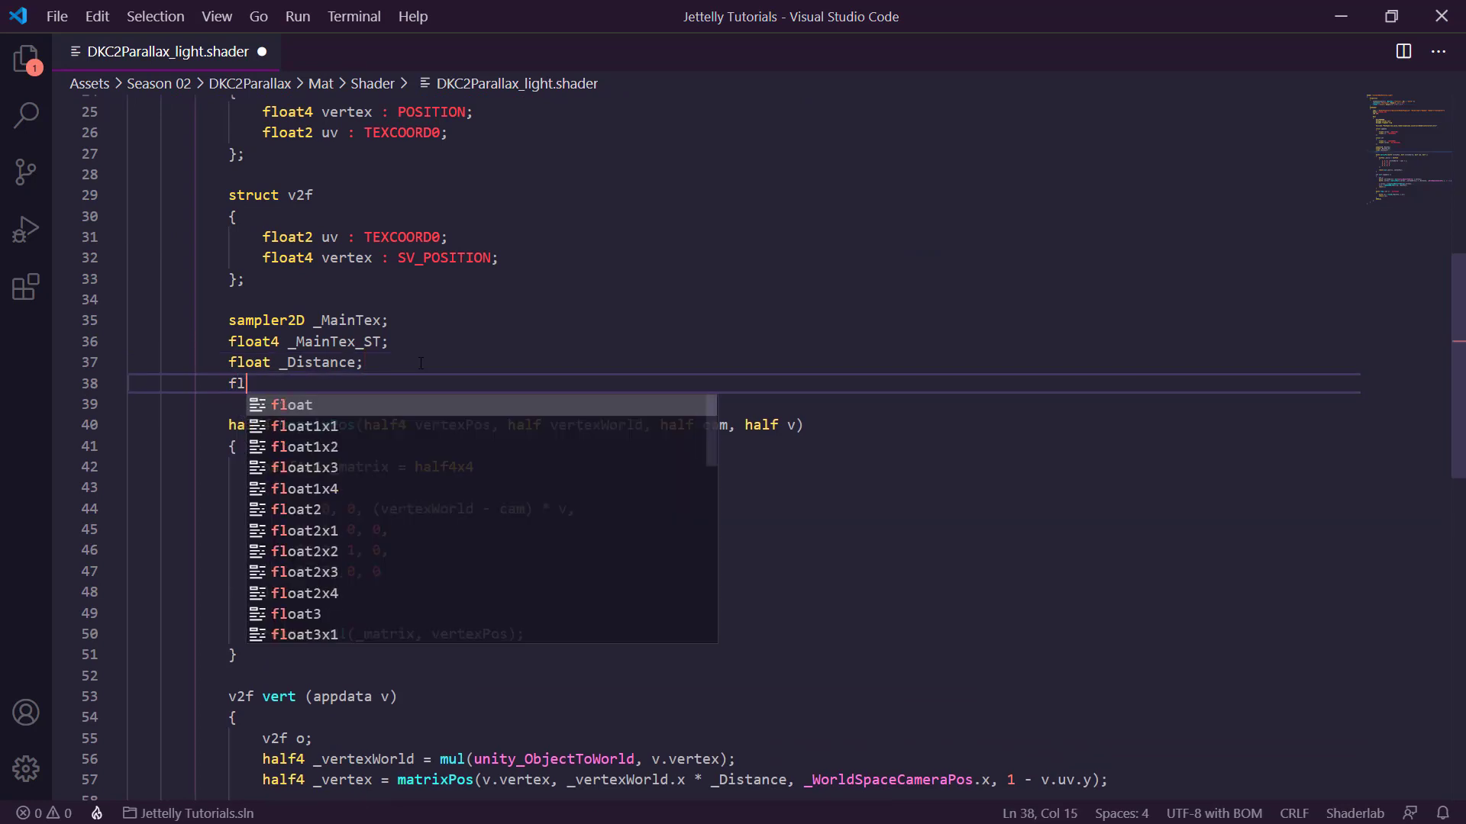
text(oat _Speed)
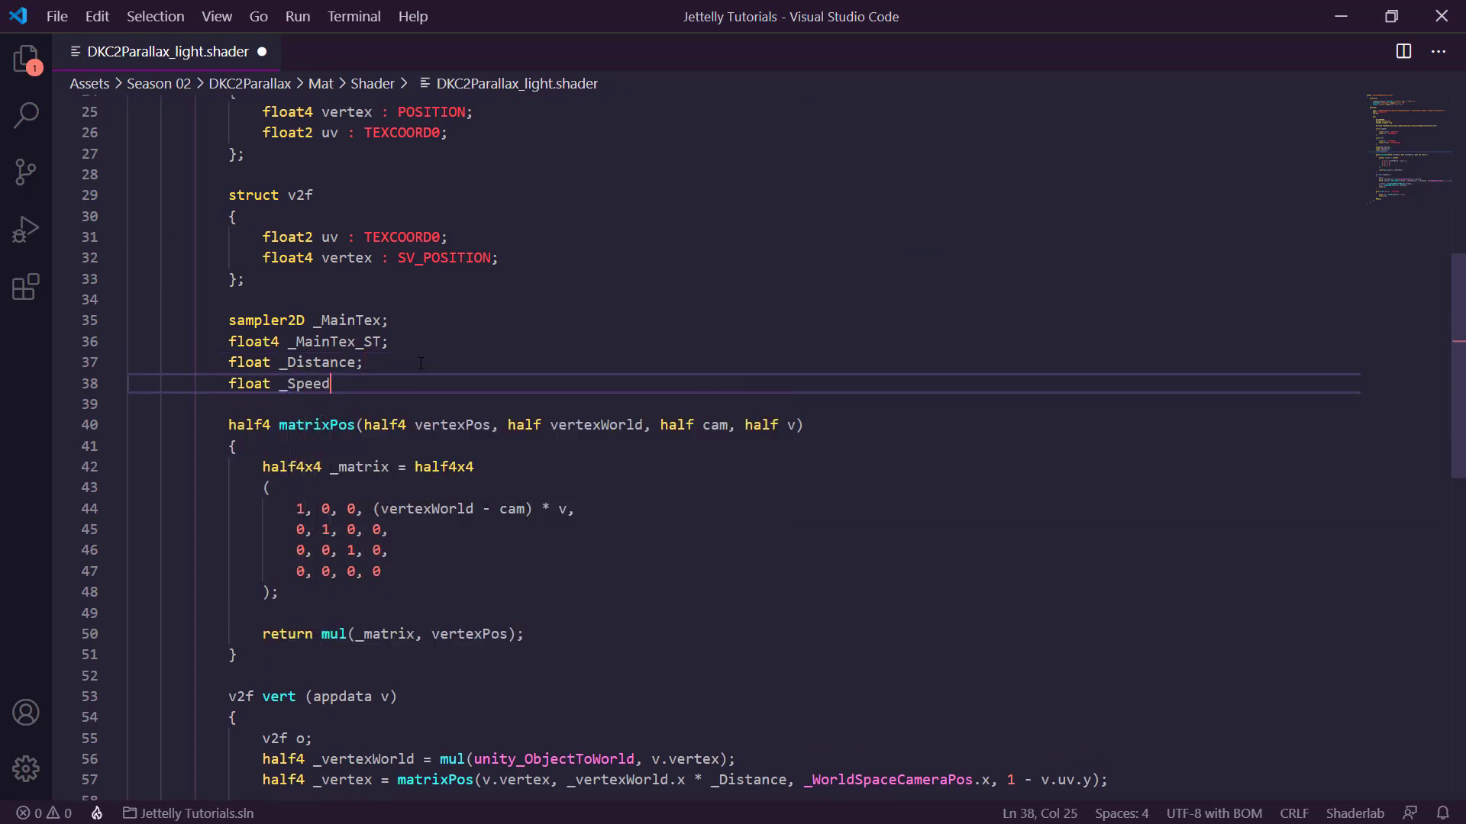
text(;)
key(ctrl+s)
scroll(537, 282, down, 2)
Multiply line 66's colour by sin(_WorldSpaceCameraPos.x * _Speed) and save DKC2Parallax_light.shader.
scroll(580, 306, down, 3)
scroll(620, 340, down, 2)
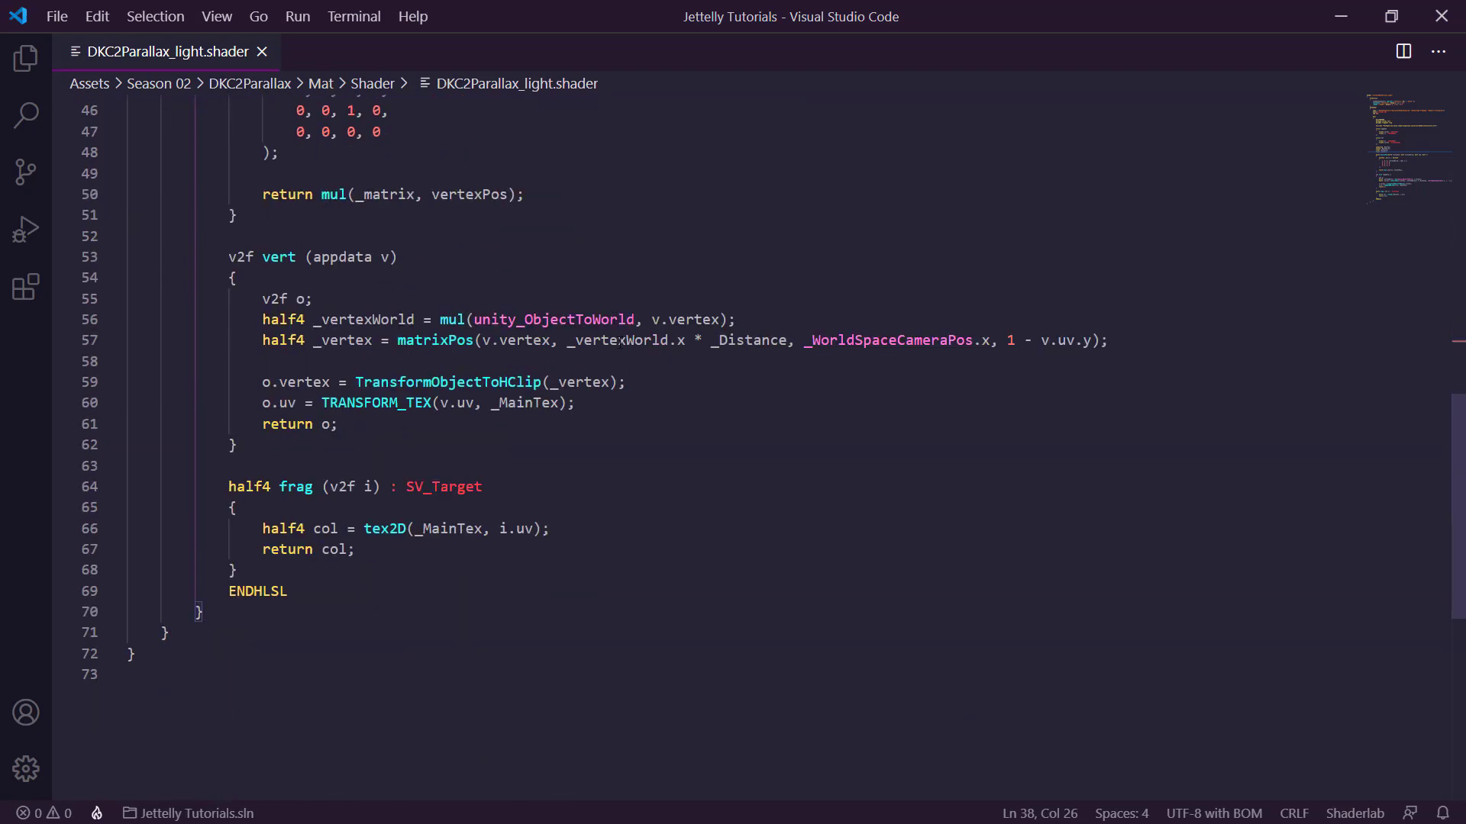
click(544, 531)
text(* s)
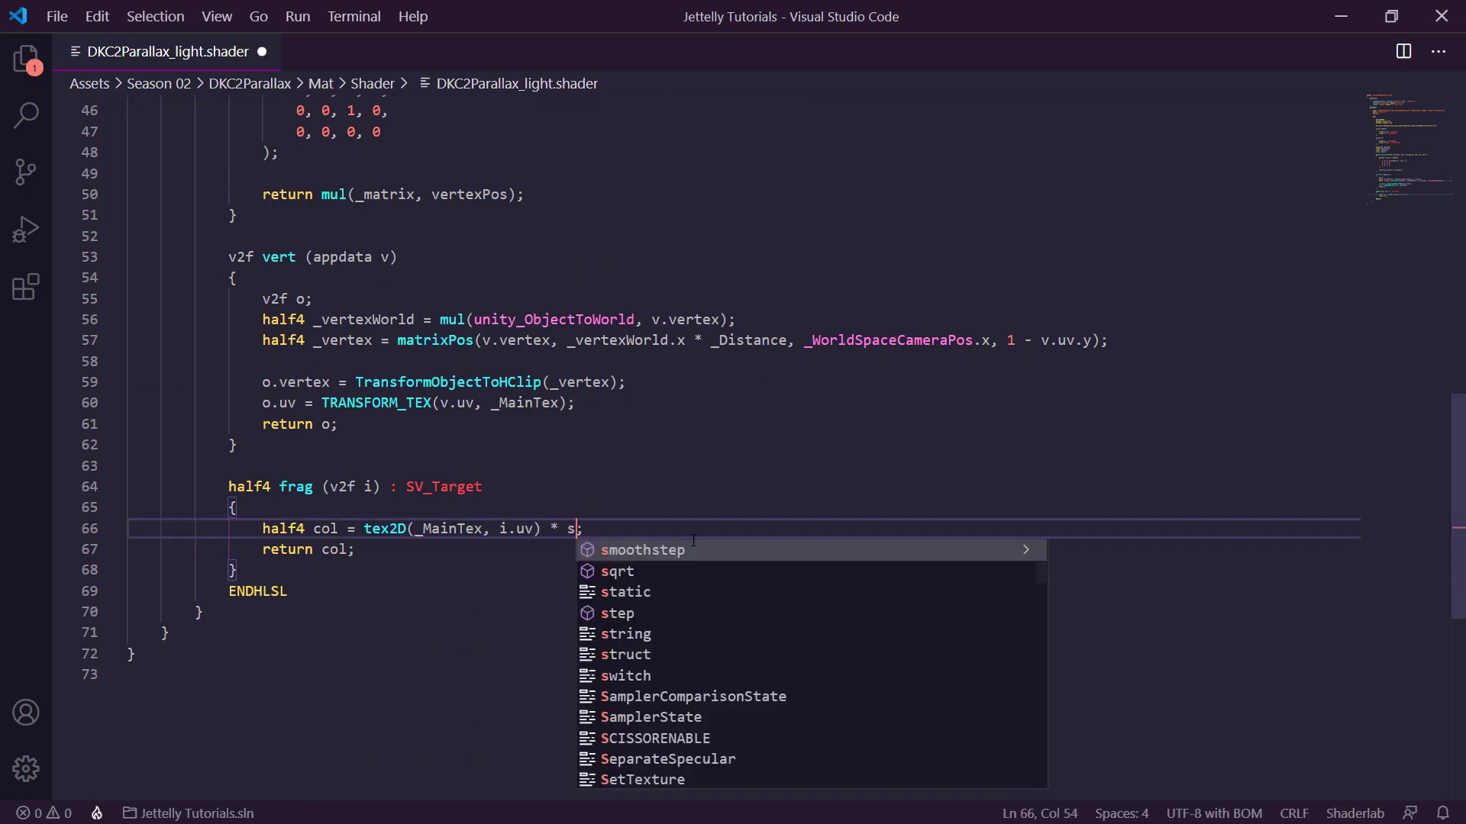
text(in())
key(Left)
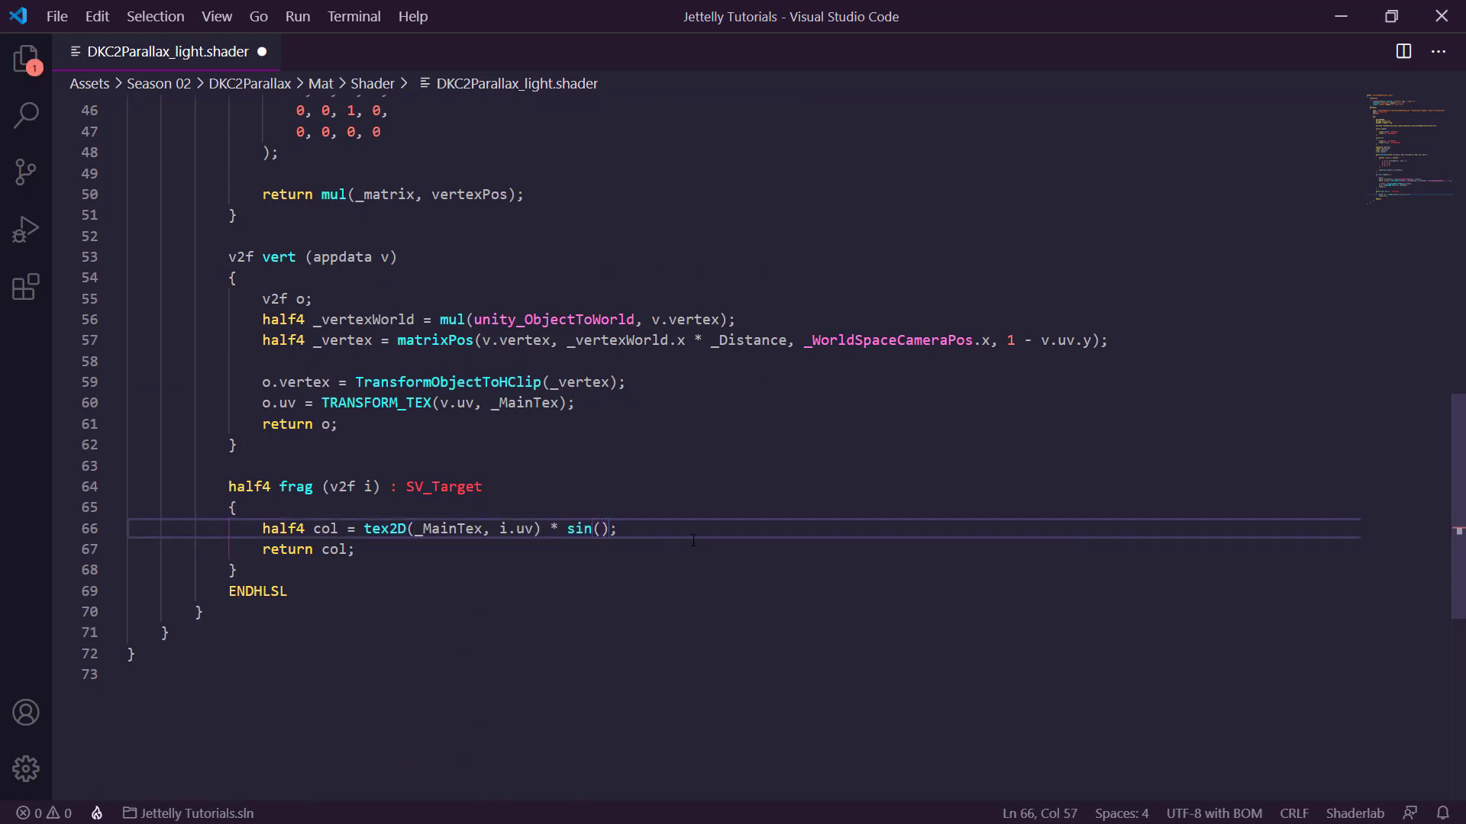
text(_WorldSp)
text(aceCameraP)
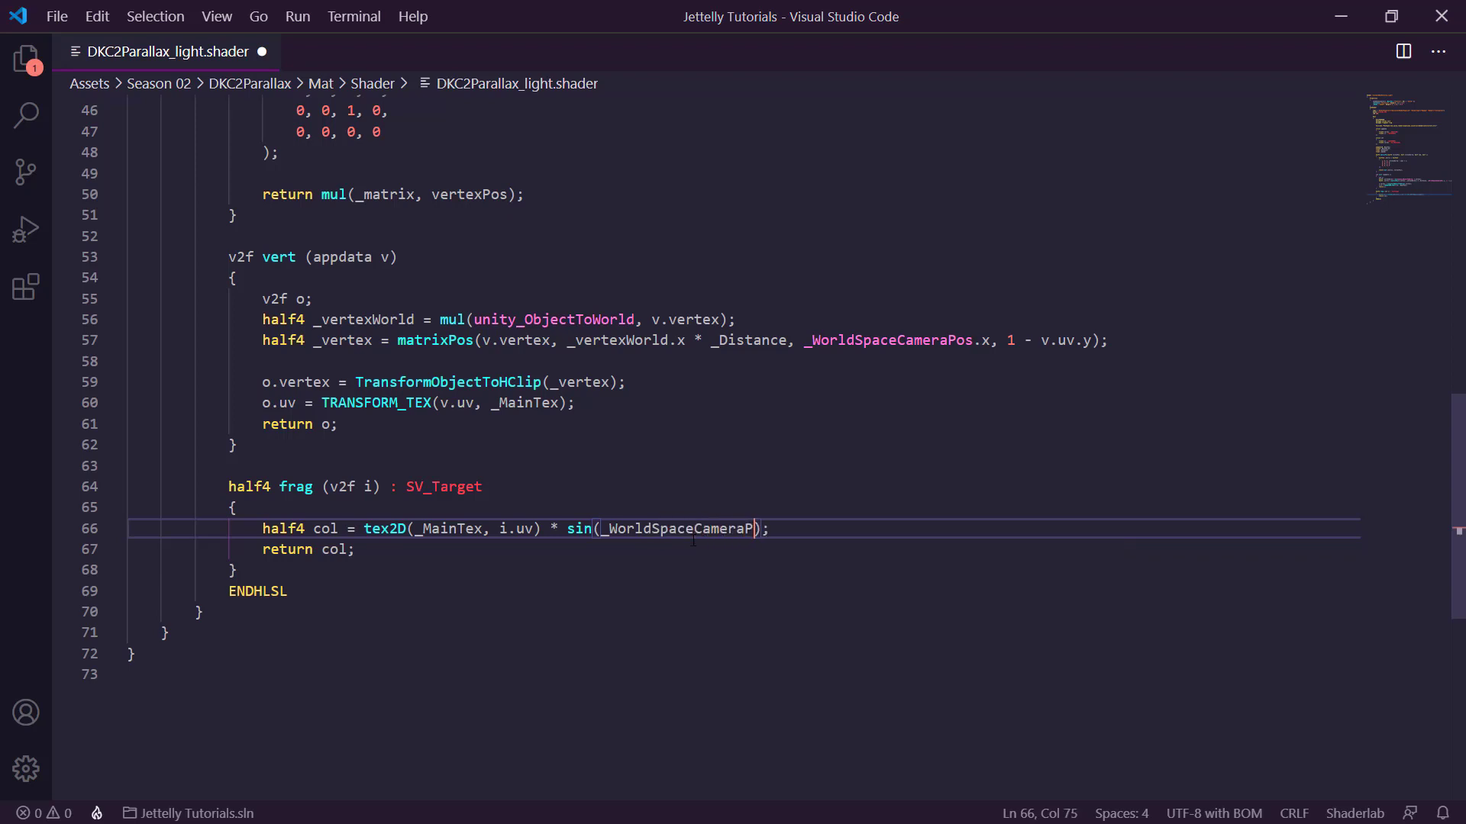
text(os.x)
text( * _Sp)
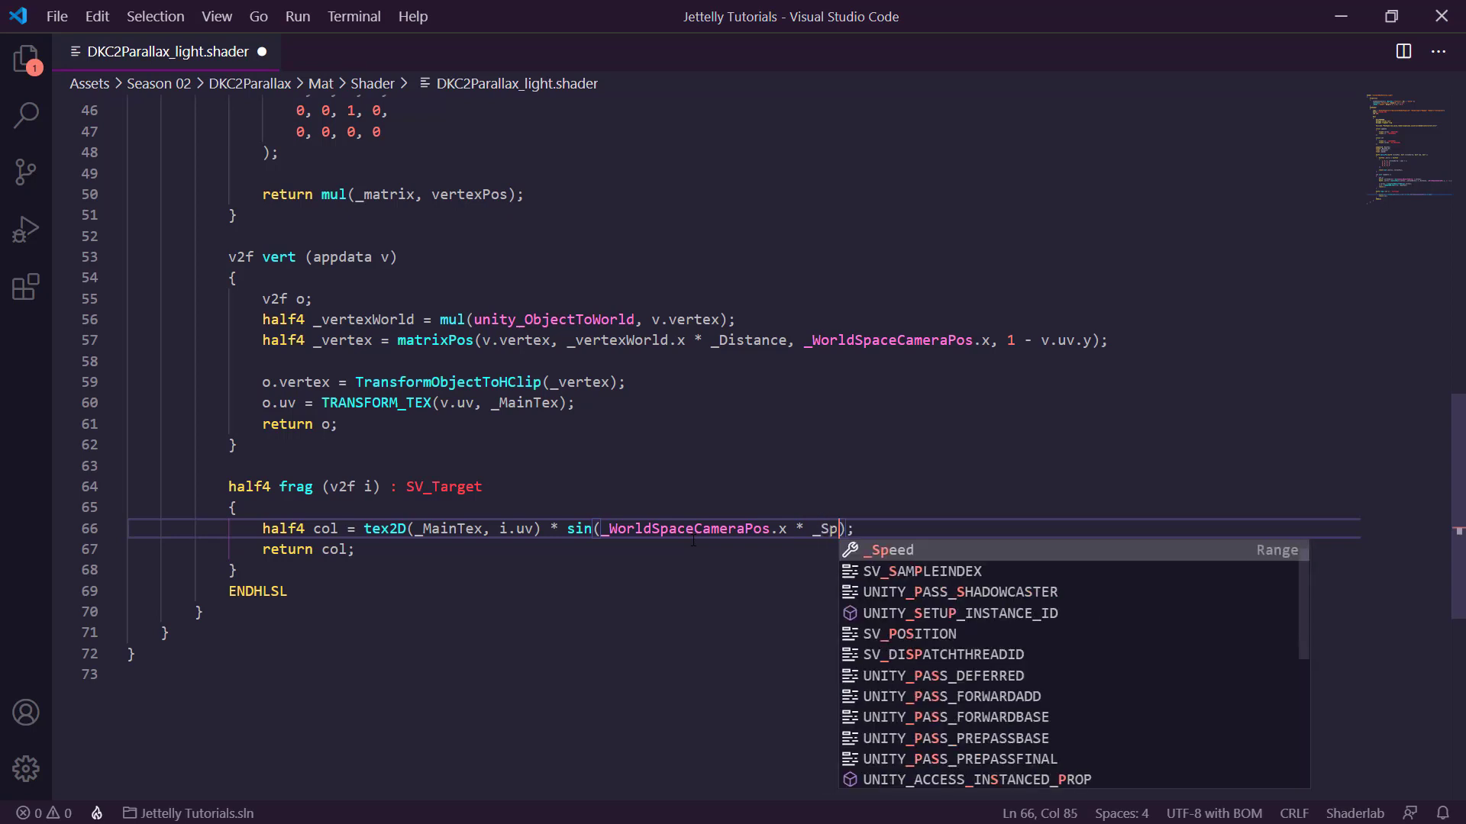
key(Return)
key(End)
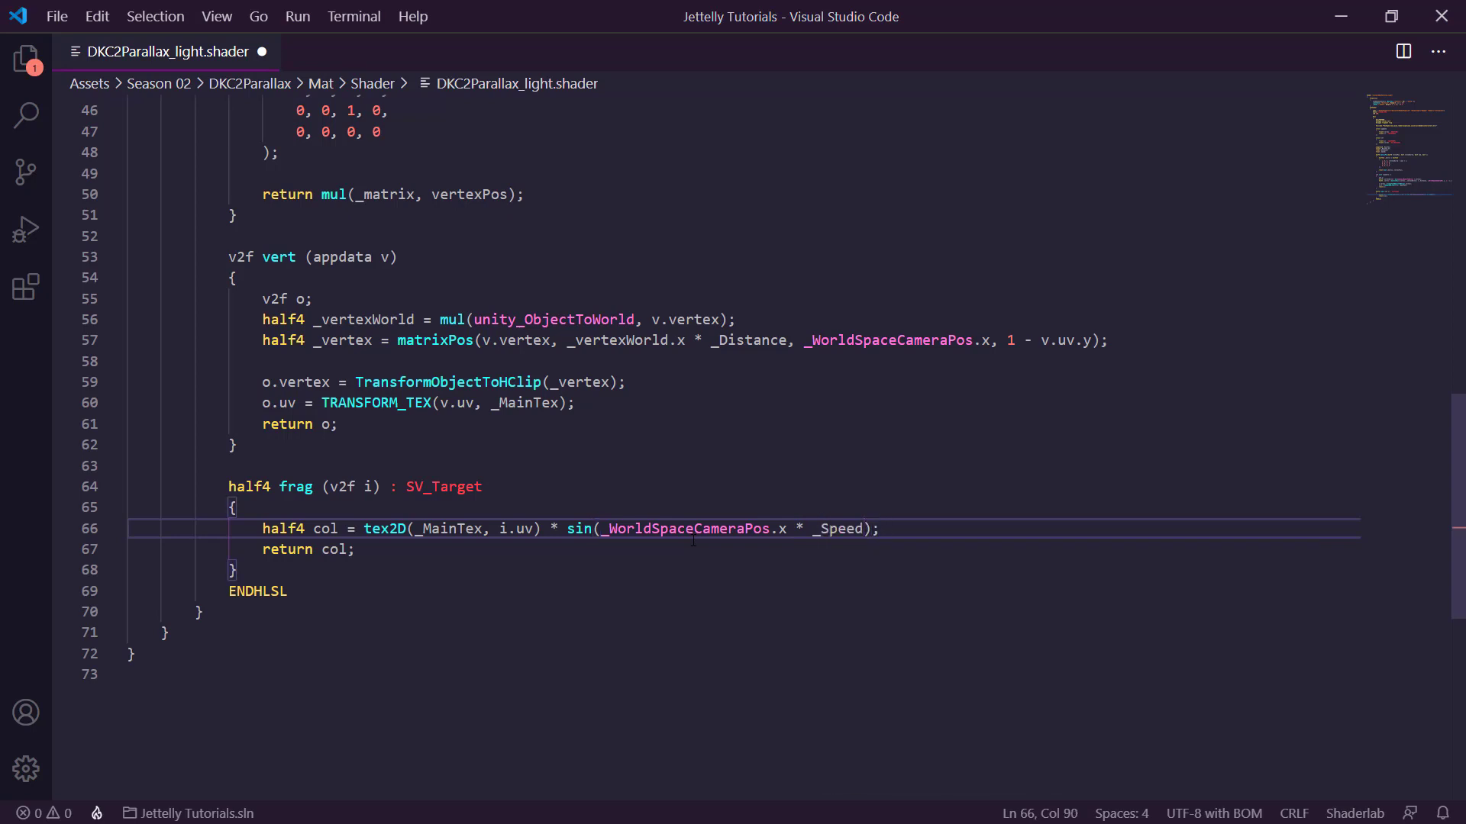
key(ctrl+s)
key(alt+Tab)
Duplicate the DKC2Parallax_light material as DKC2Parallax_light_02 and raise its Speed to 0.571.
mouse_move(589, 497)
mouse_down()
mouse_move(475, 485)
mouse_move(588, 493)
mouse_up()
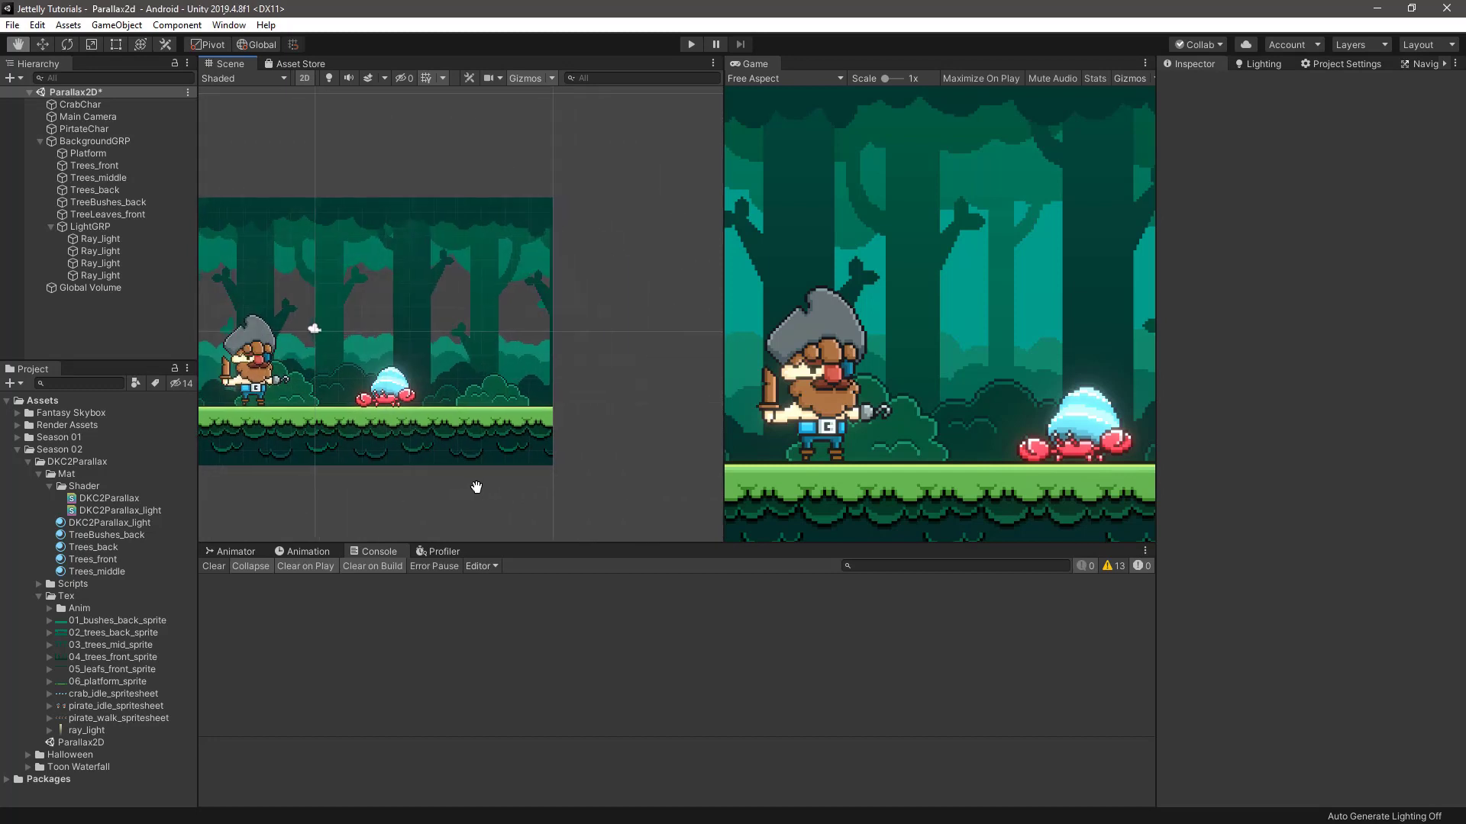
middle_drag(589, 493, 587, 494)
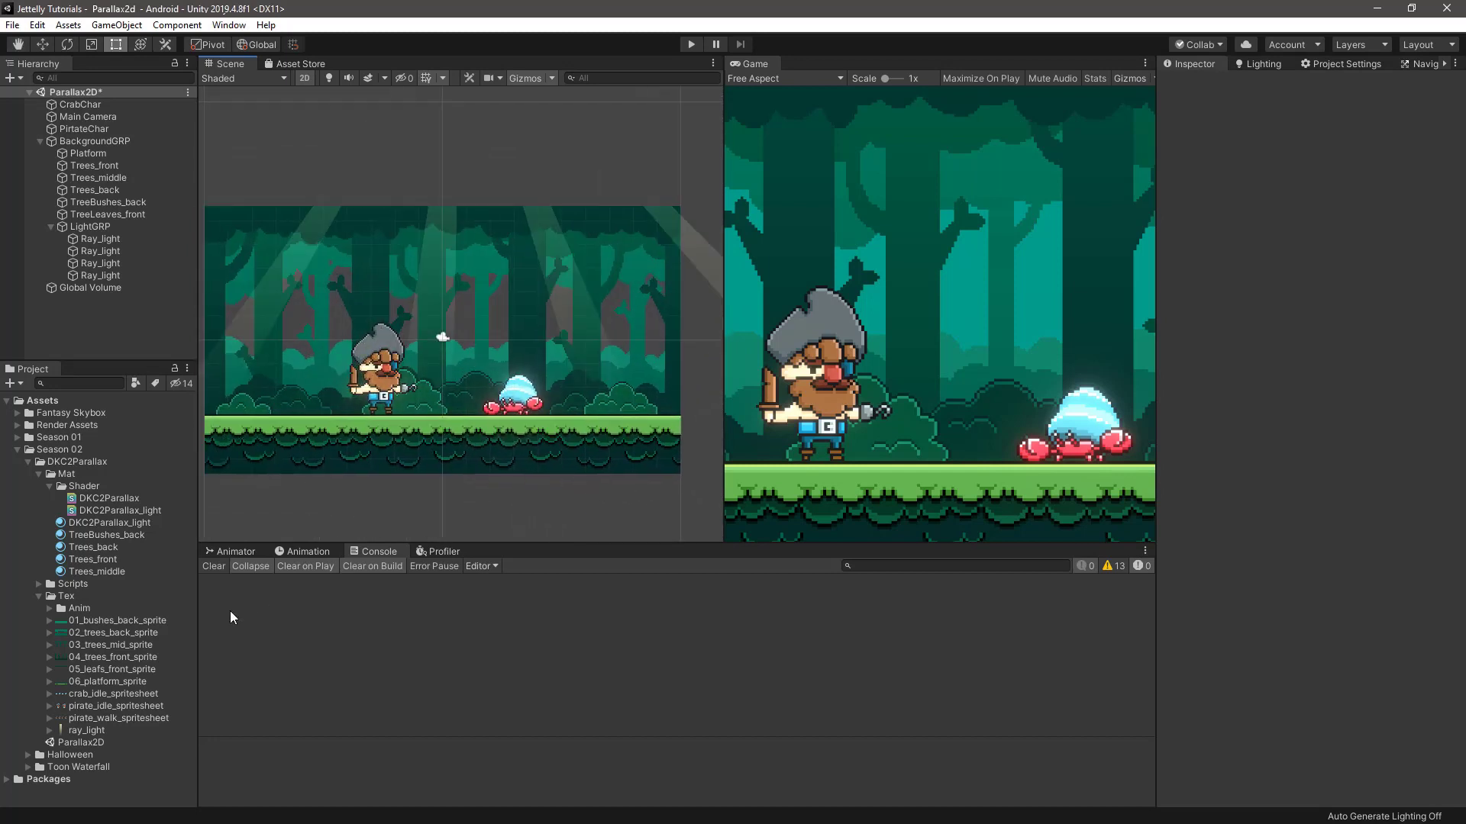
click(139, 523)
key(ctrl+d)
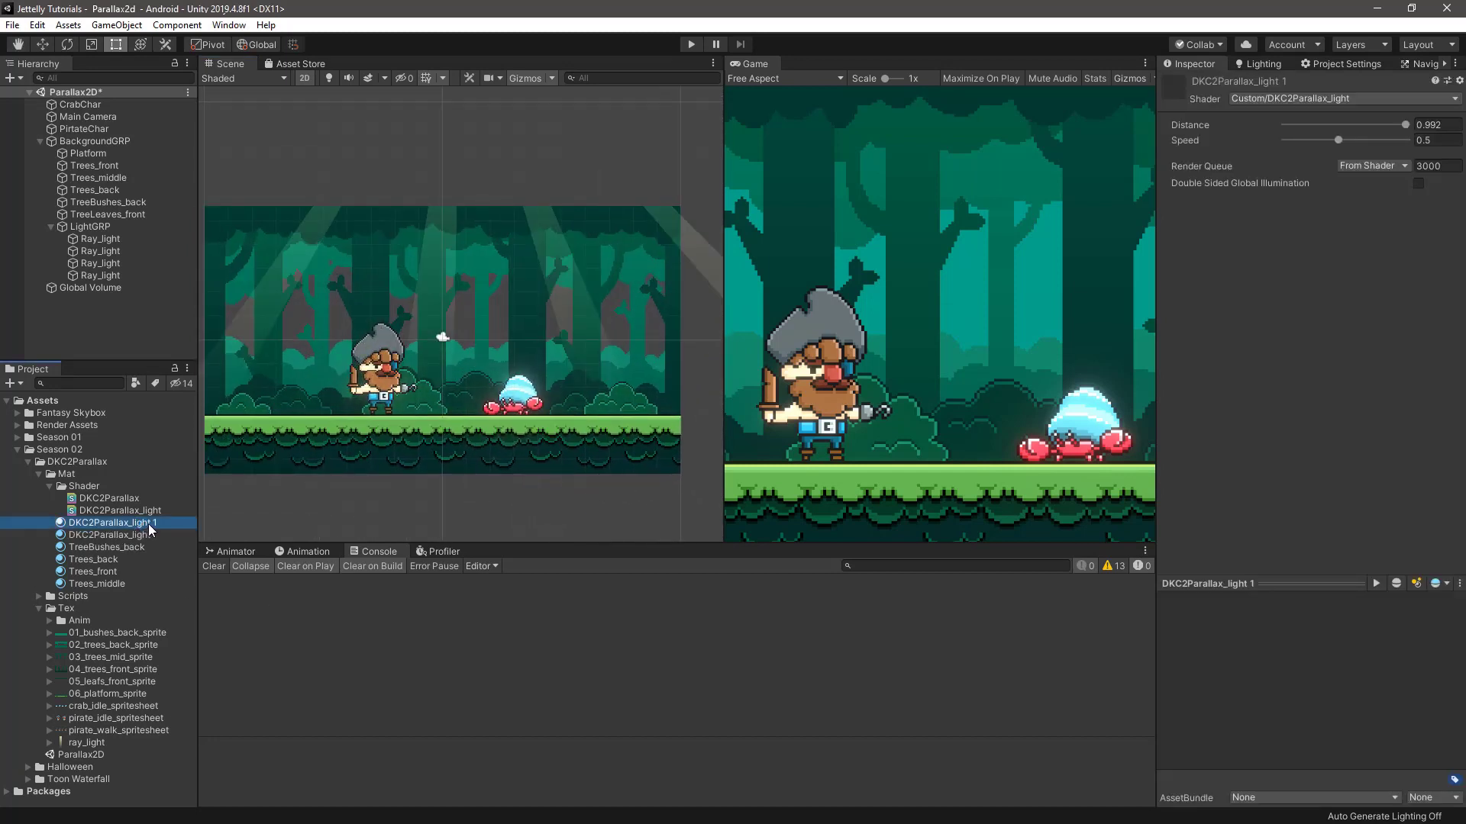
click(169, 522)
text(_0)
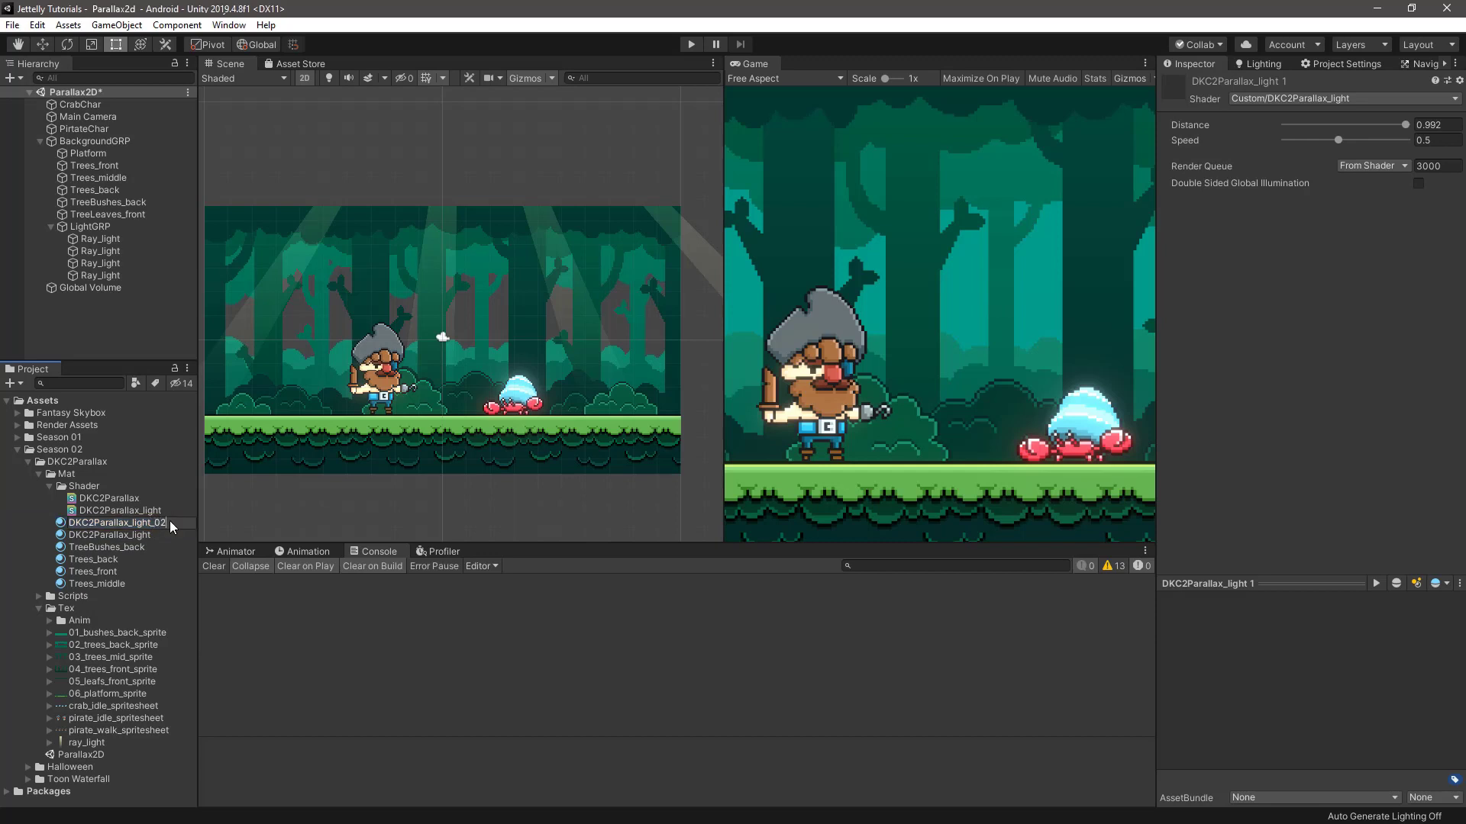
text(2)
key(Return)
drag(1358, 141, 1379, 141)
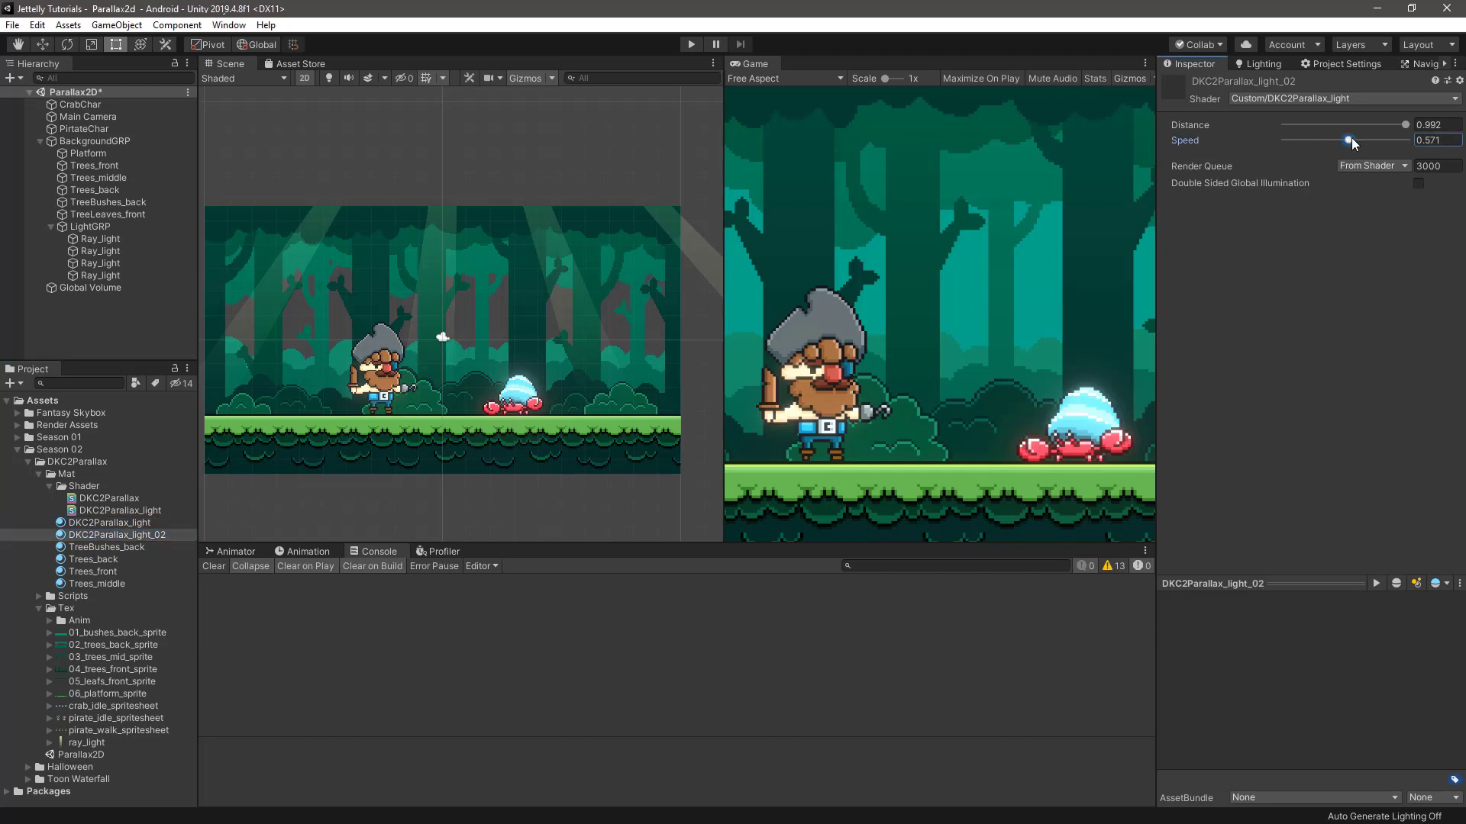
Assign DKC2Parallax_light_02 to the first and third Ray_light sprites and compare their flicker.
click(107, 239)
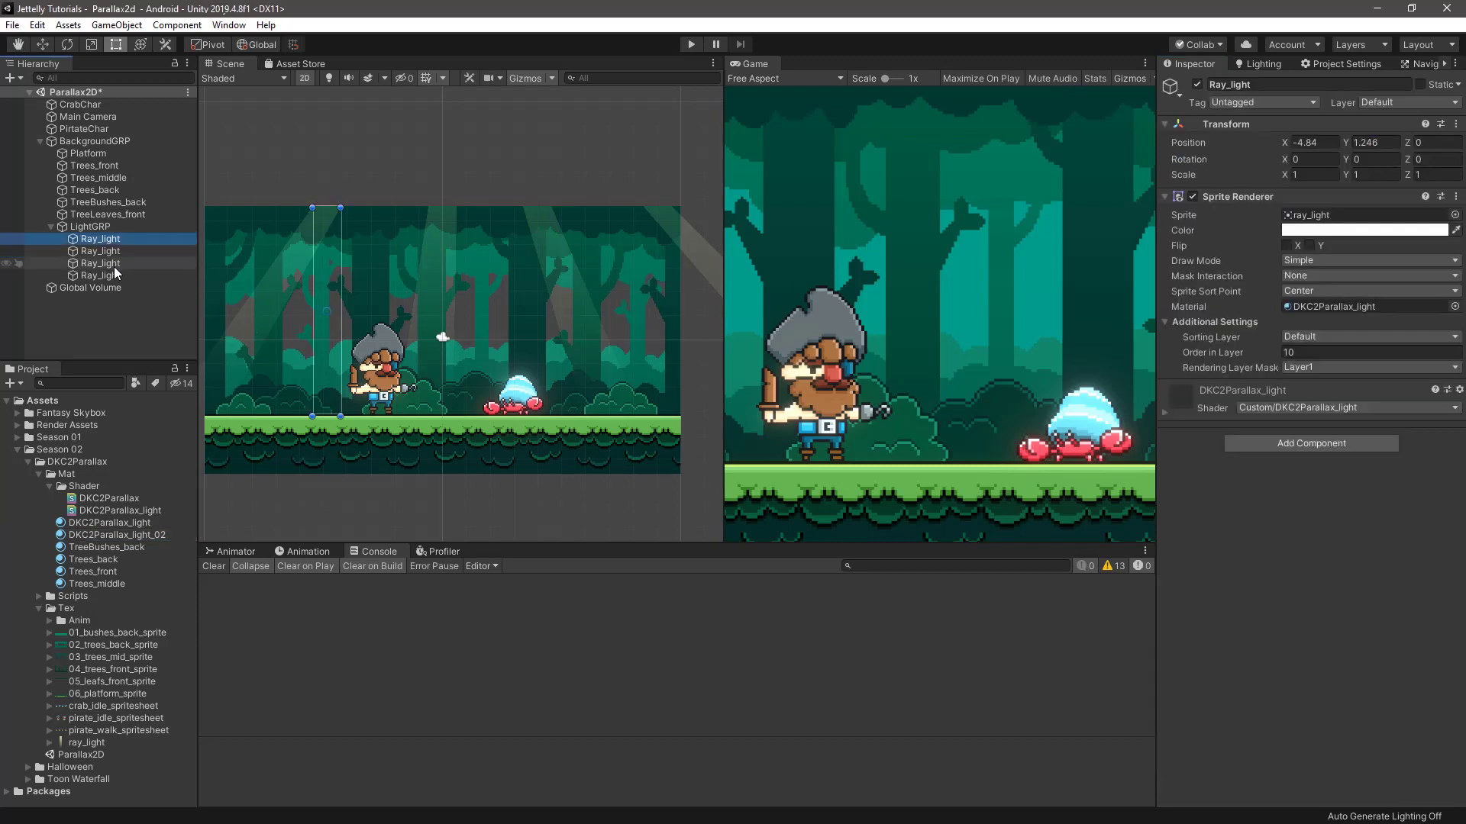
ctrl+click(113, 264)
drag(114, 535, 1345, 308)
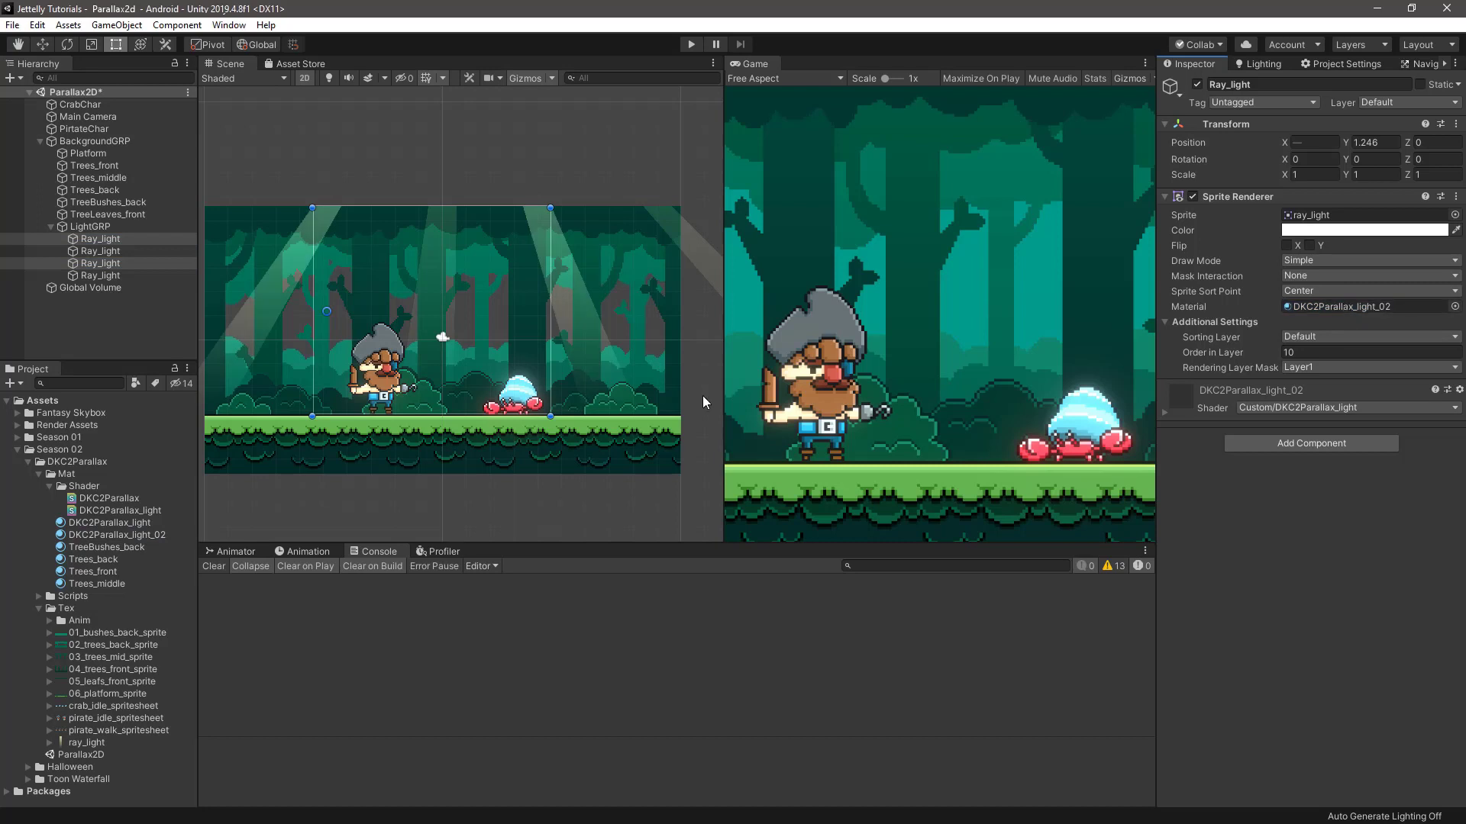
middle_drag(394, 389, 486, 396)
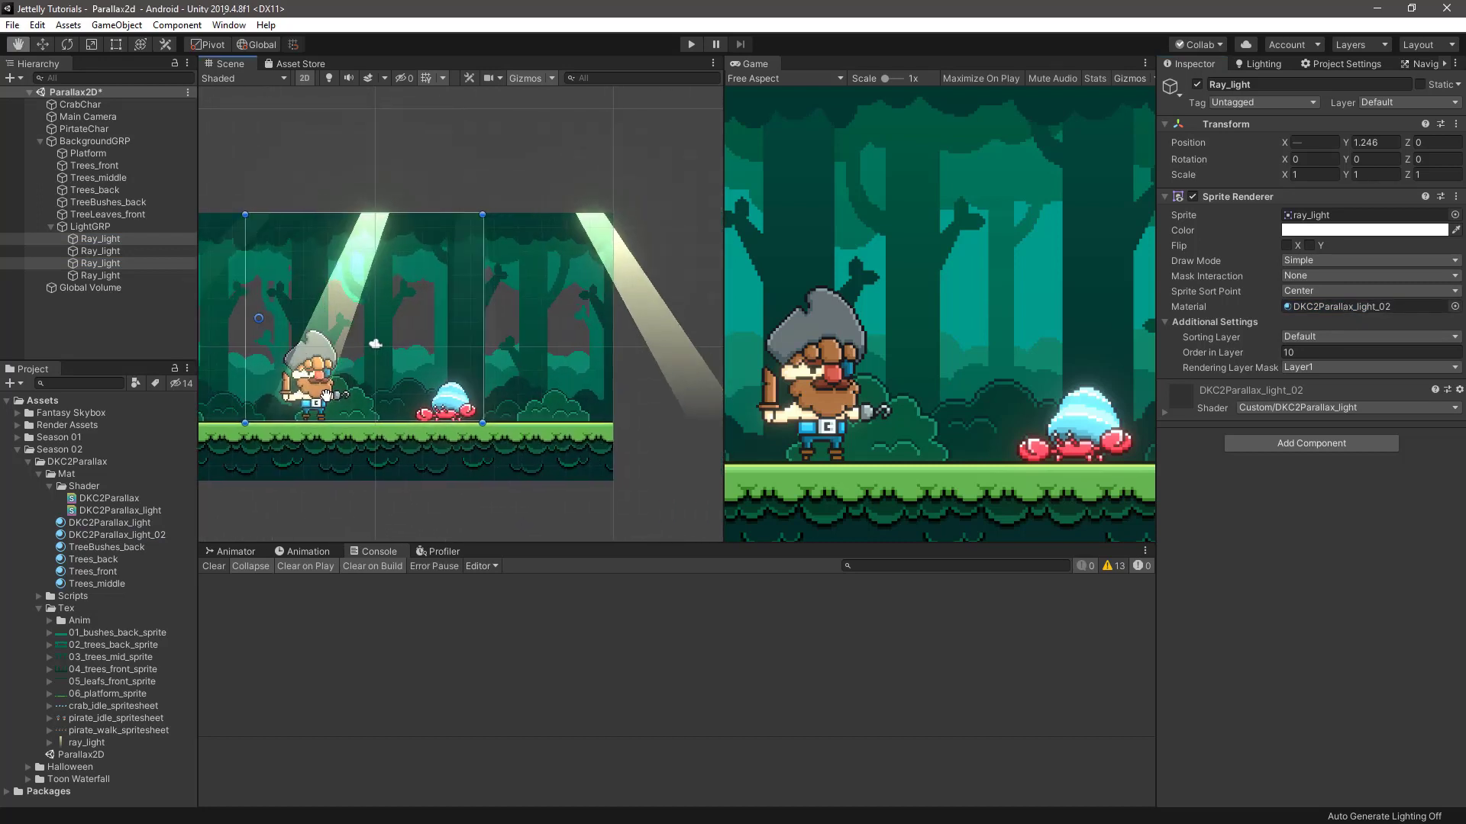
mouse_move(487, 397)
mouse_down()
mouse_move(274, 391)
mouse_move(422, 393)
mouse_up()
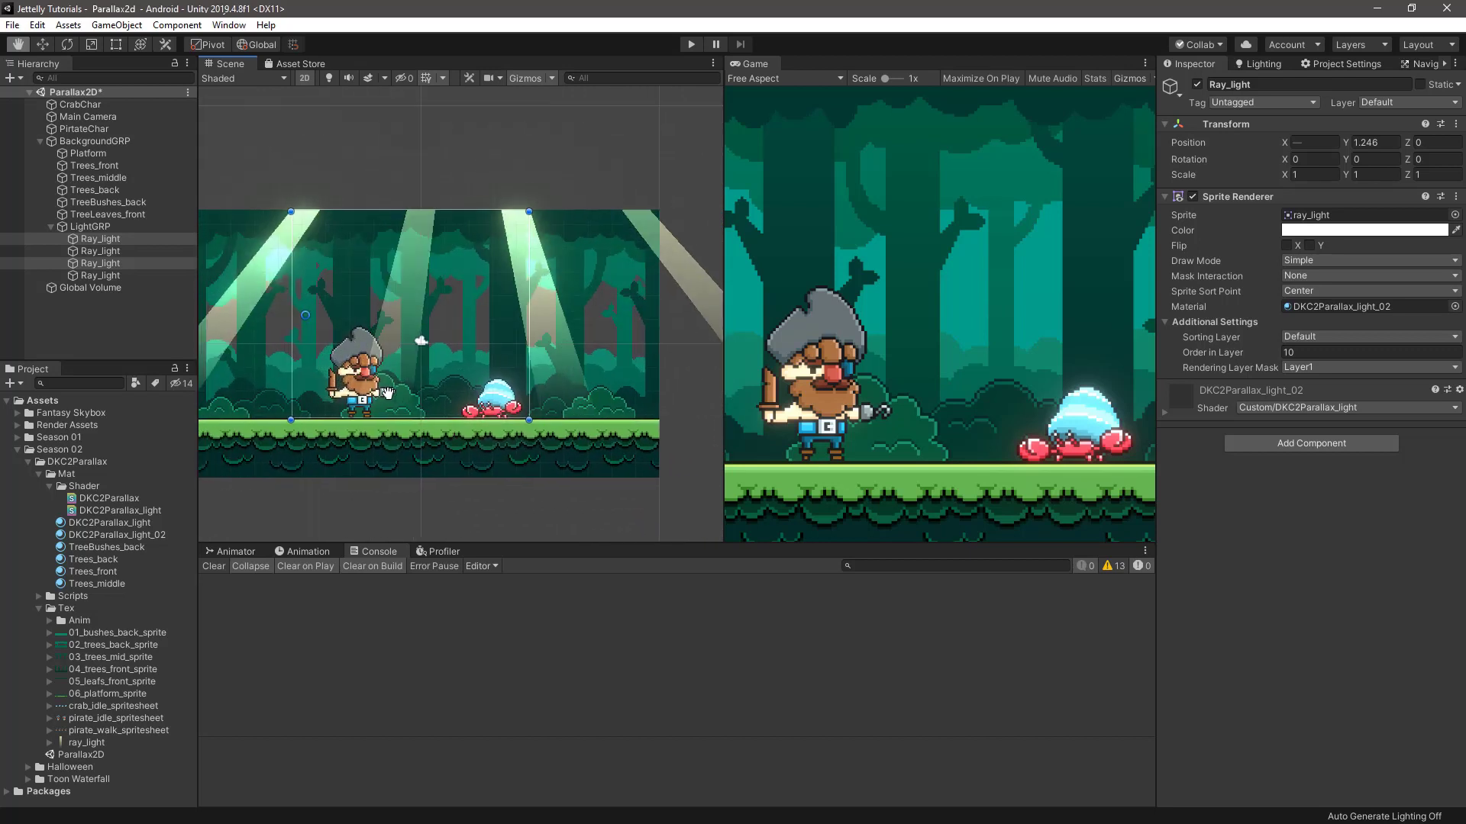
key(t)
click(461, 501)
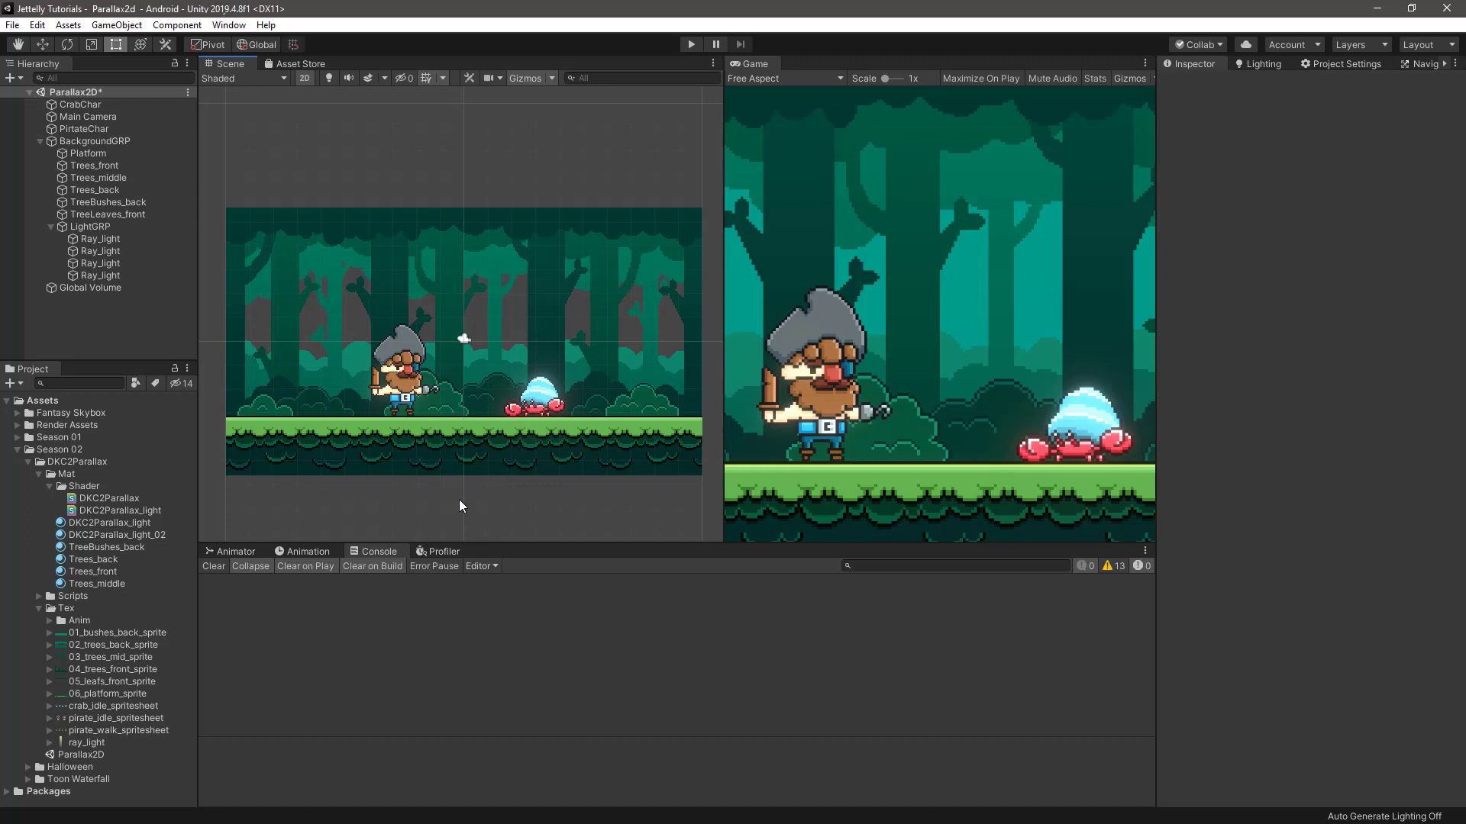
Open DKC2Parallax.shader and review its UV offset lines and _uv_x, _uv_y arguments without editing.
double_click(119, 501)
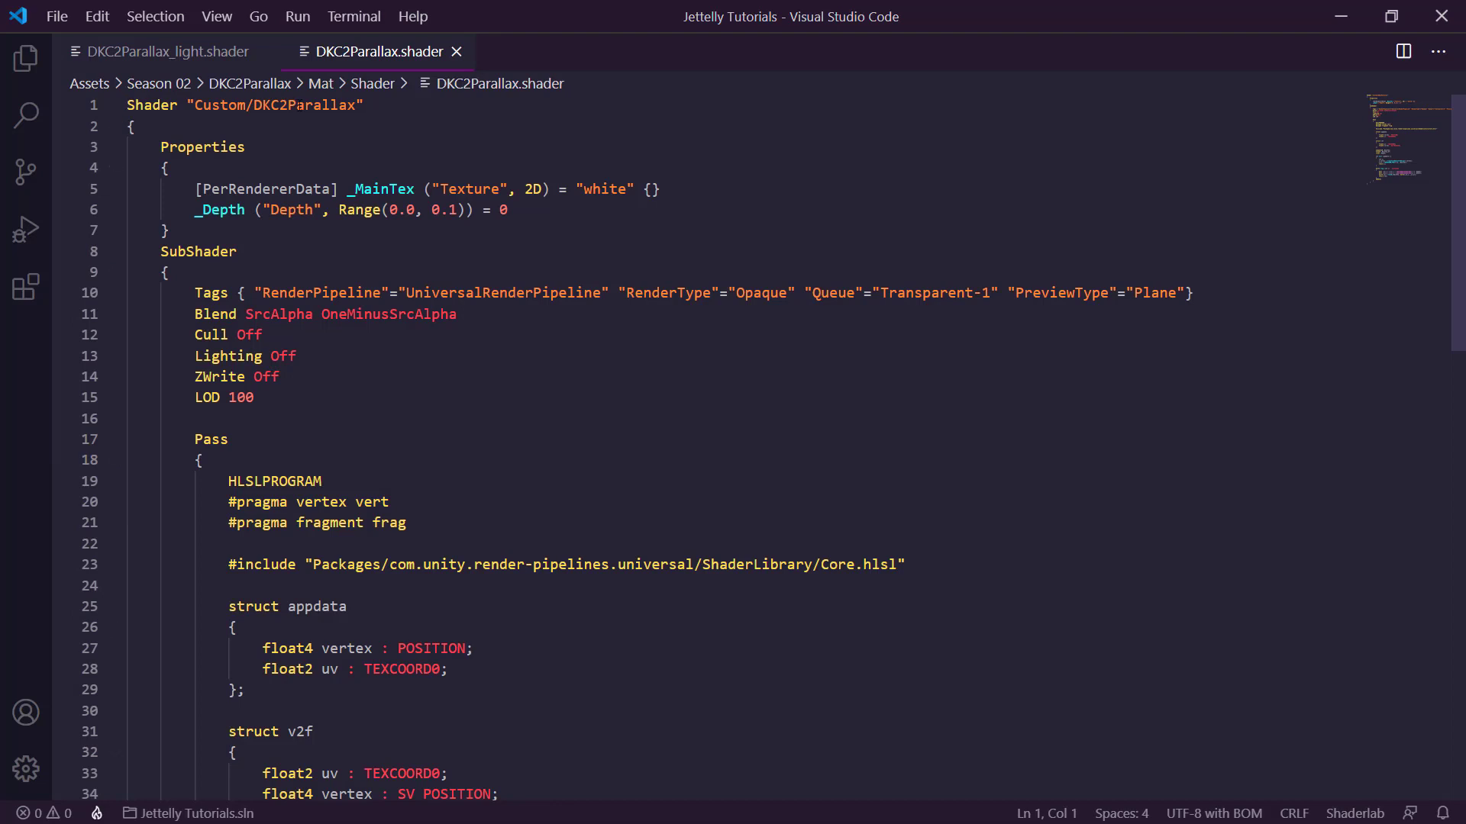
double_click(302, 107)
drag(1453, 155, 1462, 365)
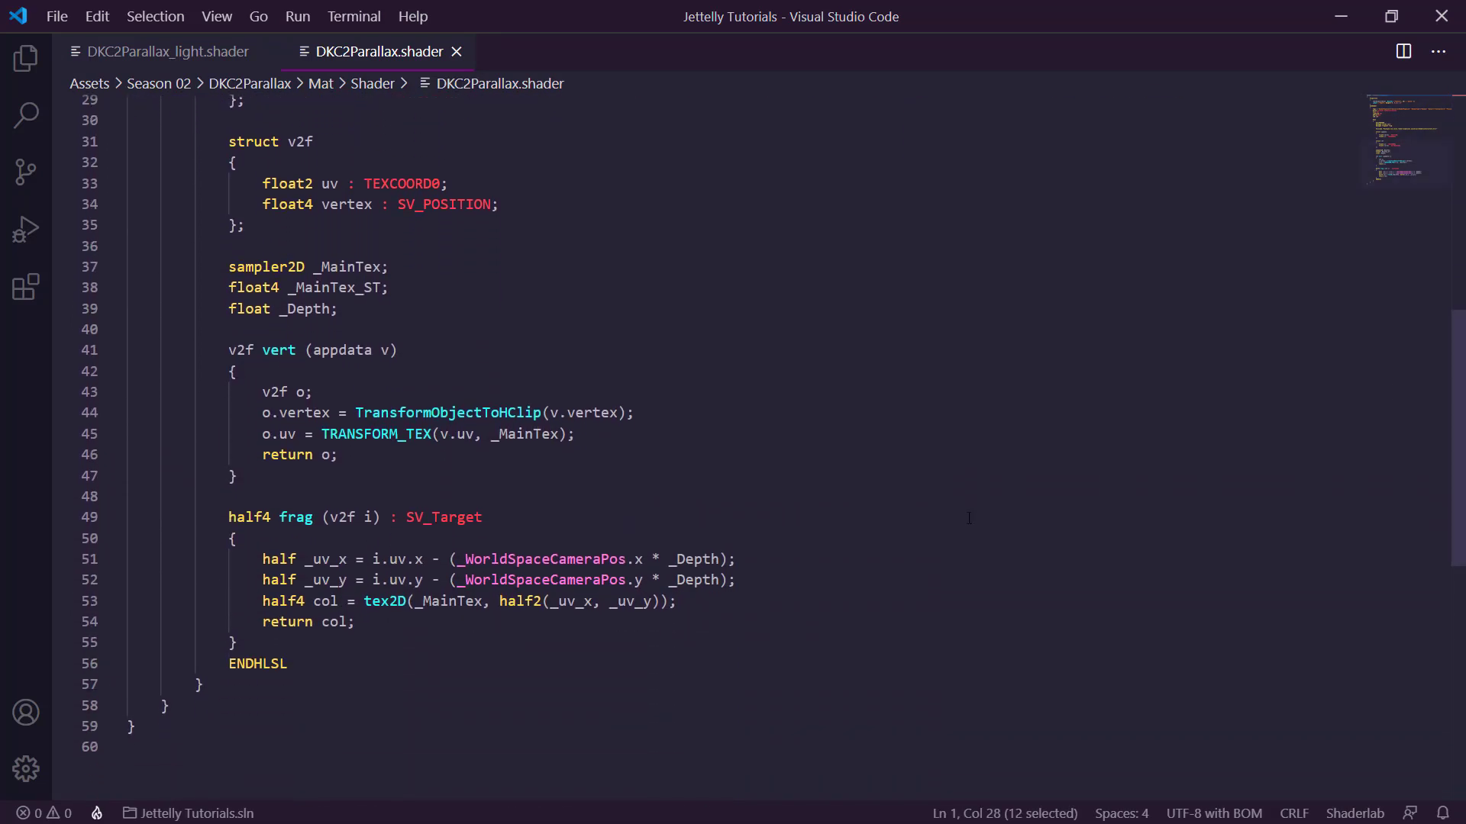
drag(762, 580, 255, 559)
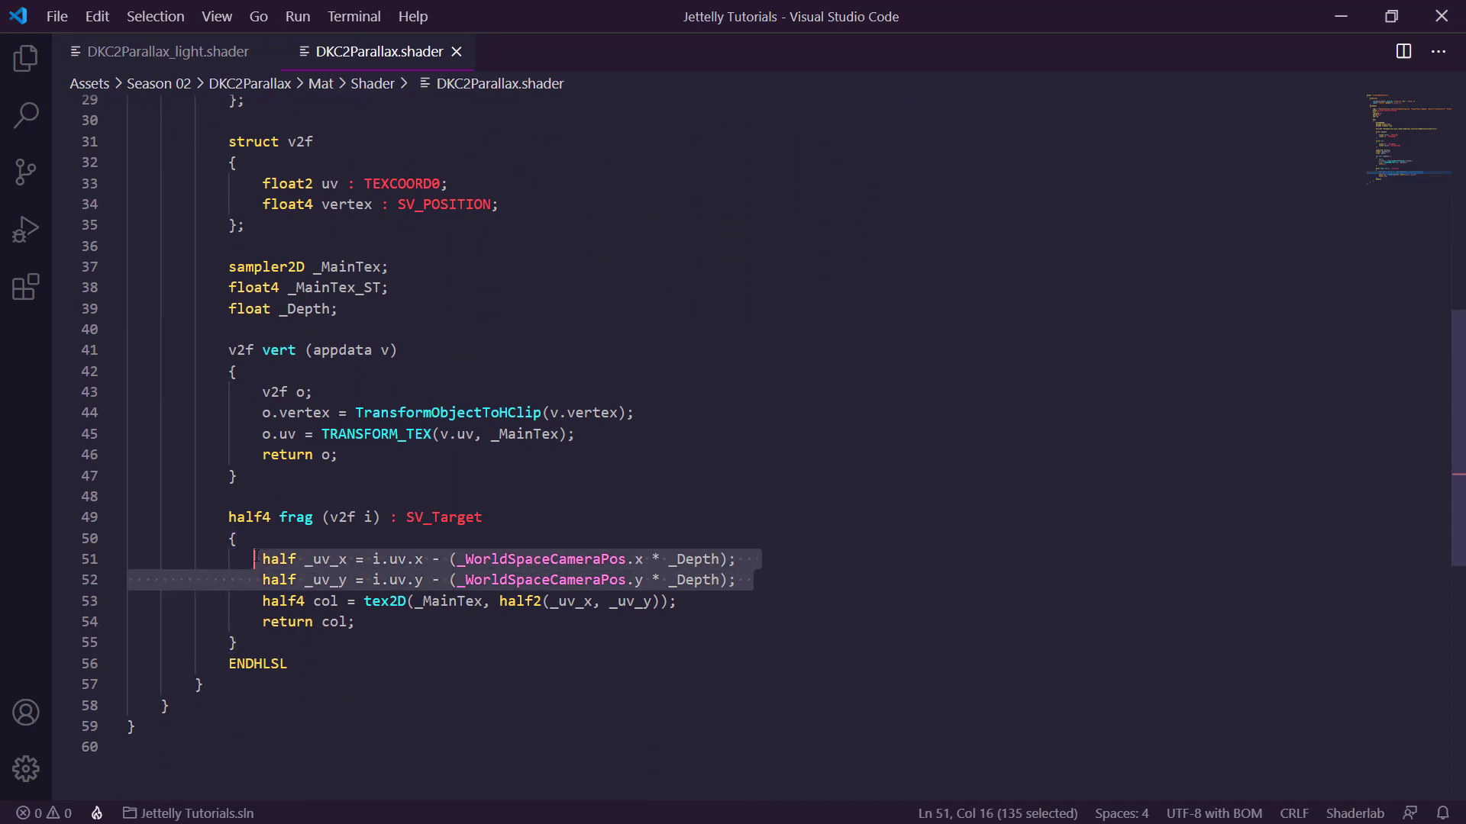
click(672, 643)
drag(652, 600, 549, 601)
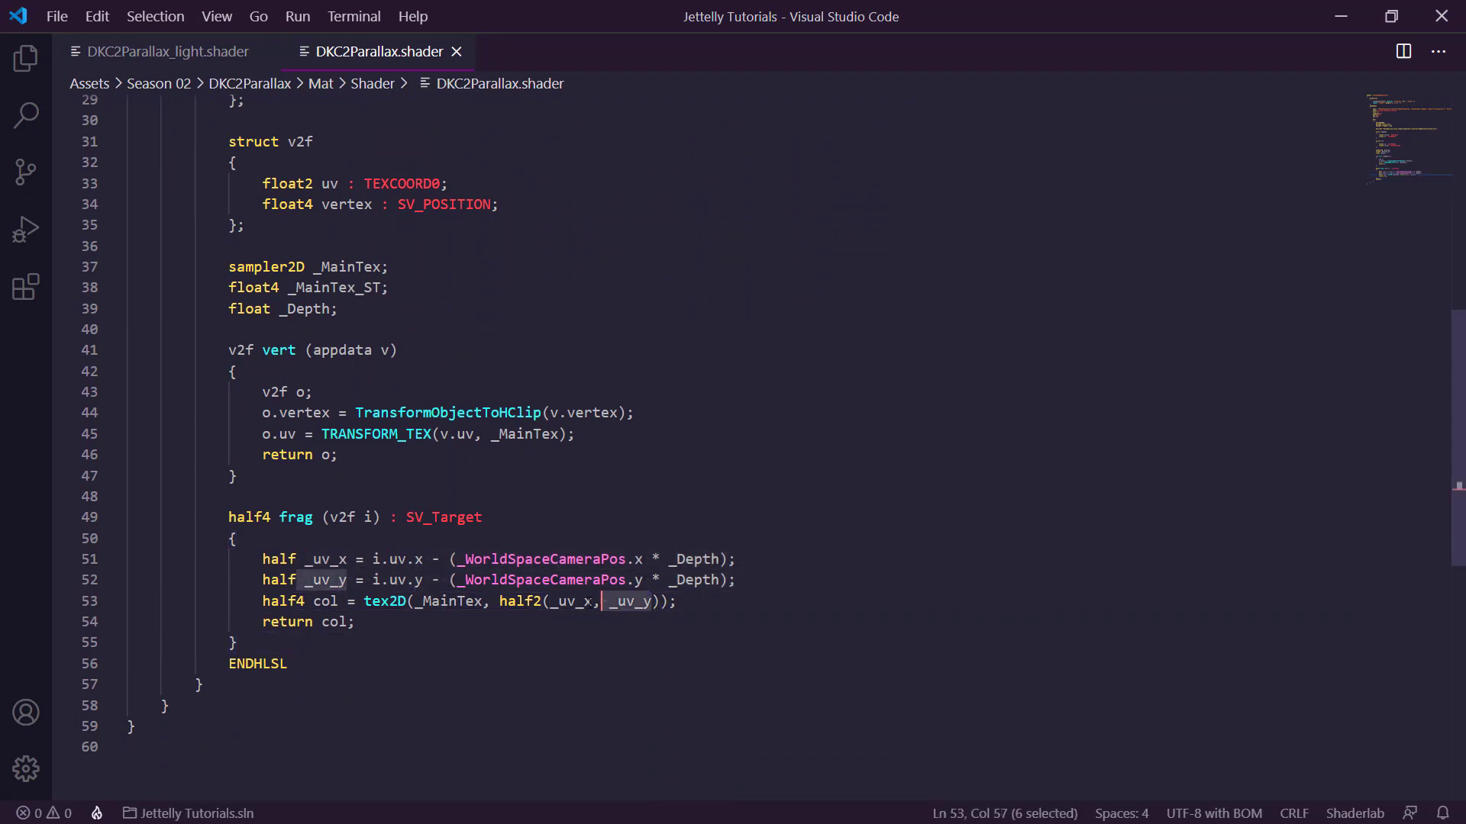
click(726, 604)
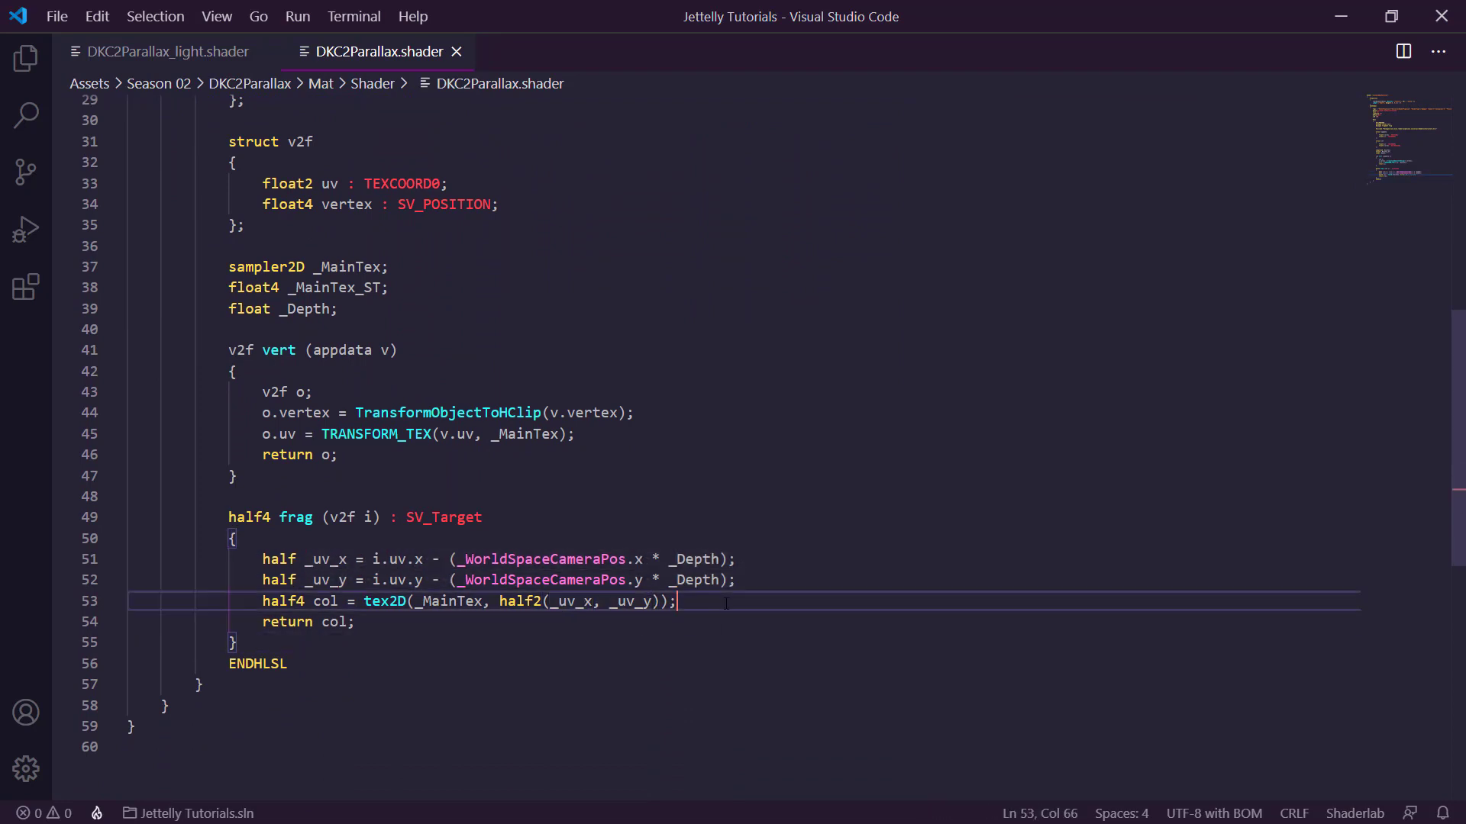
key(alt+Tab)
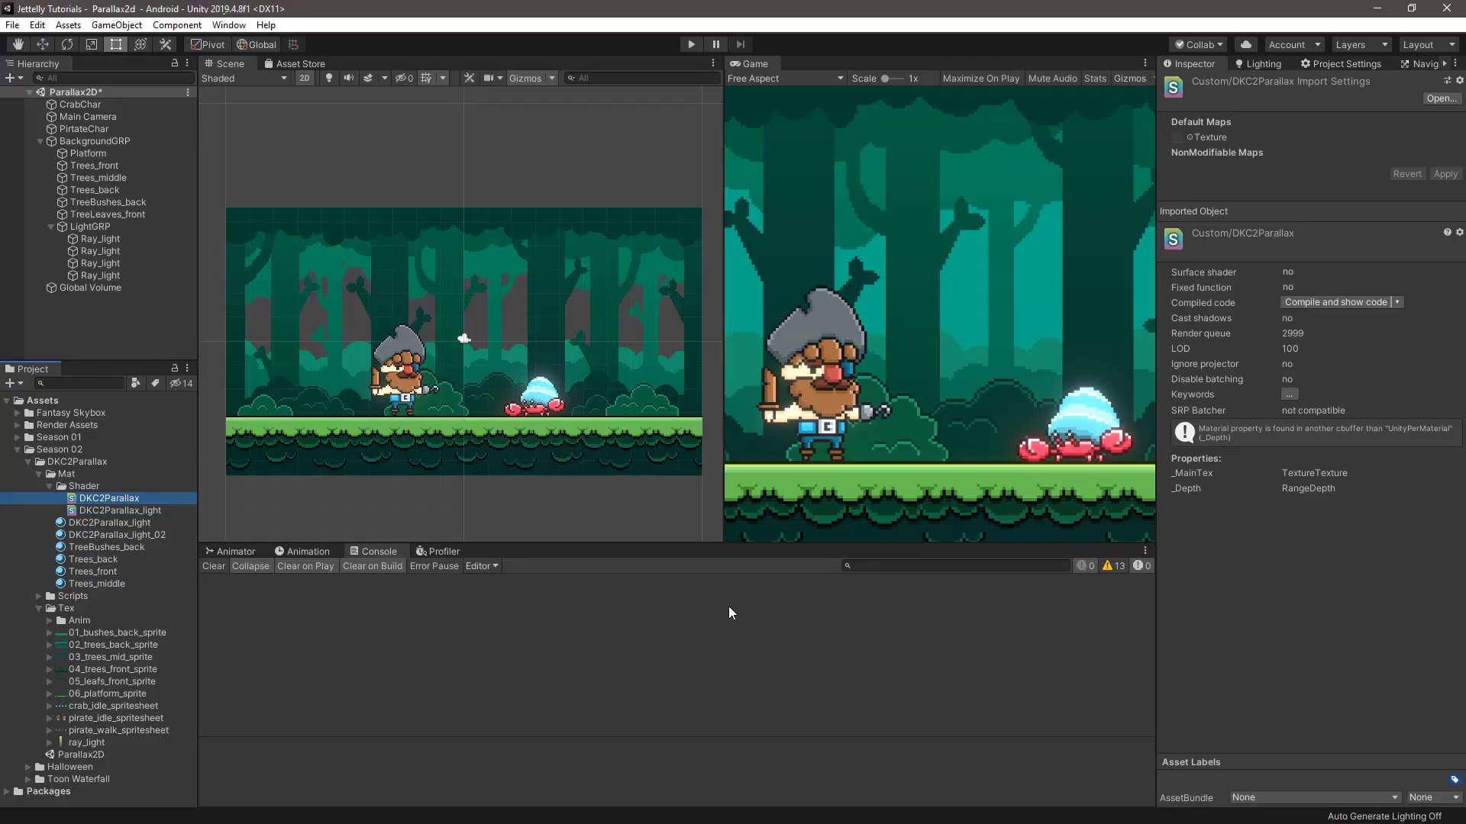
Enter Play mode, walk the pirate right and left, and collapse BackgroundGRP in the Hierarchy.
click(690, 44)
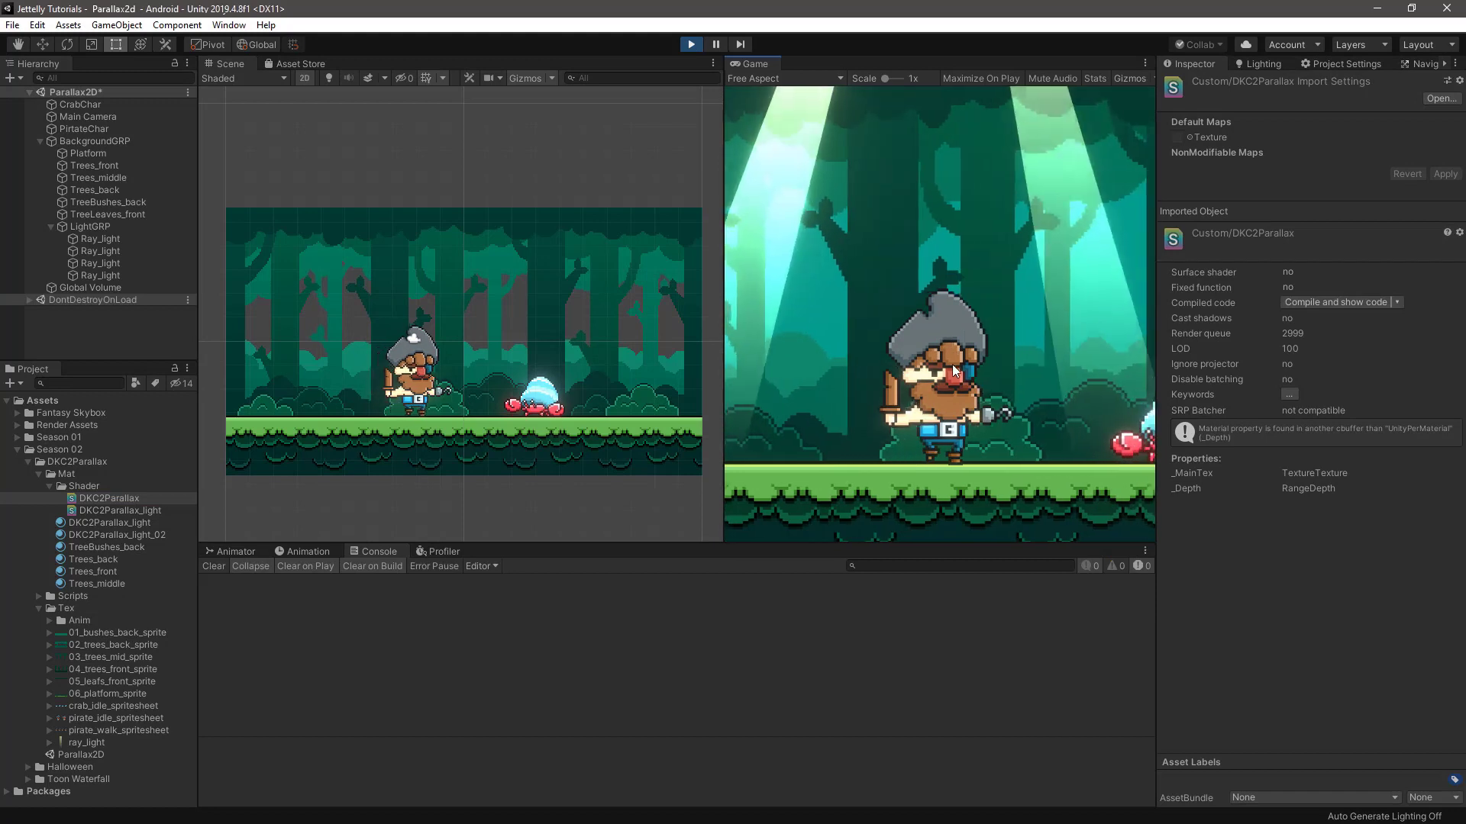
key(Right)
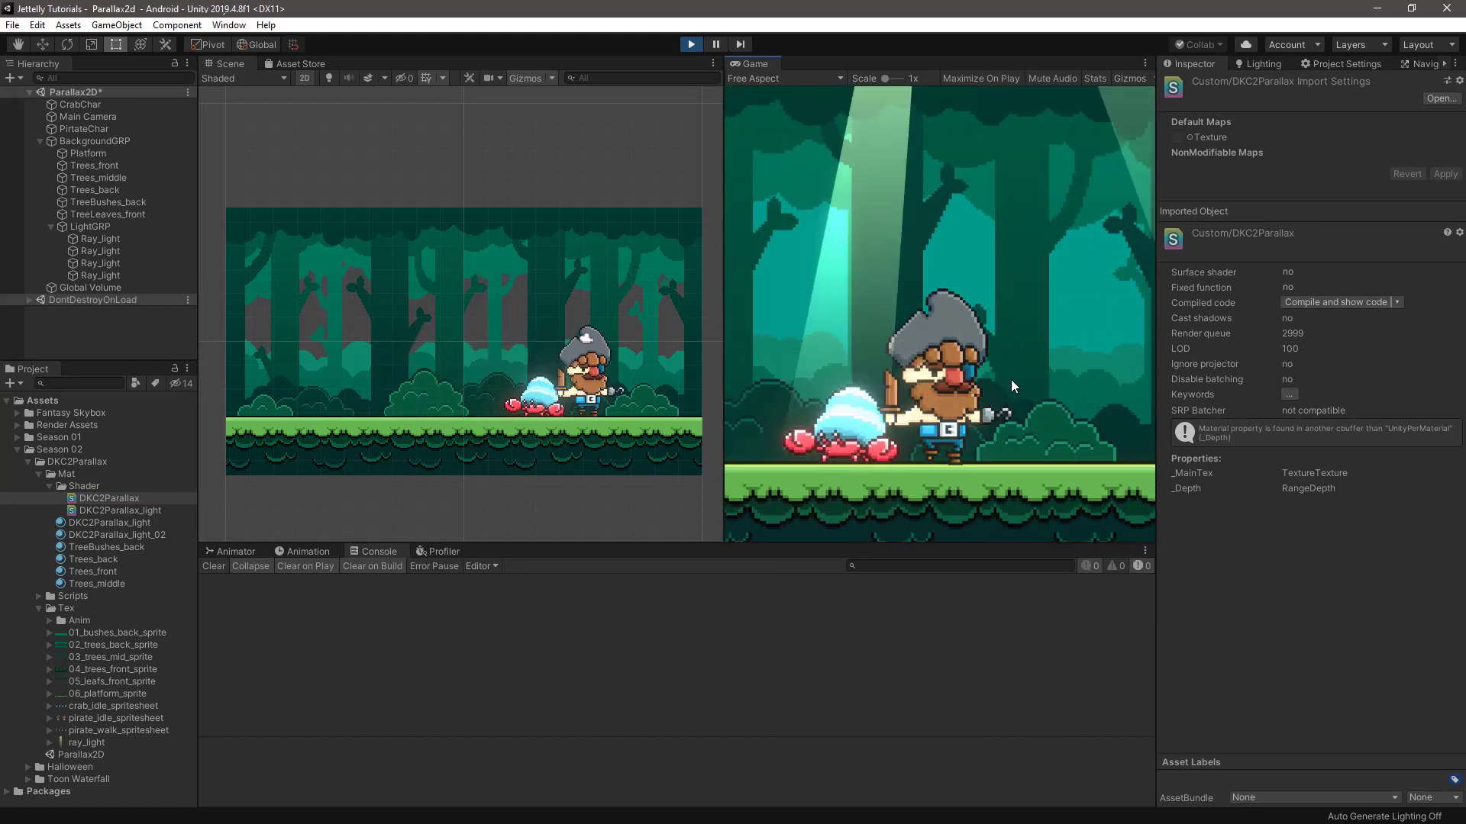
key(Left)
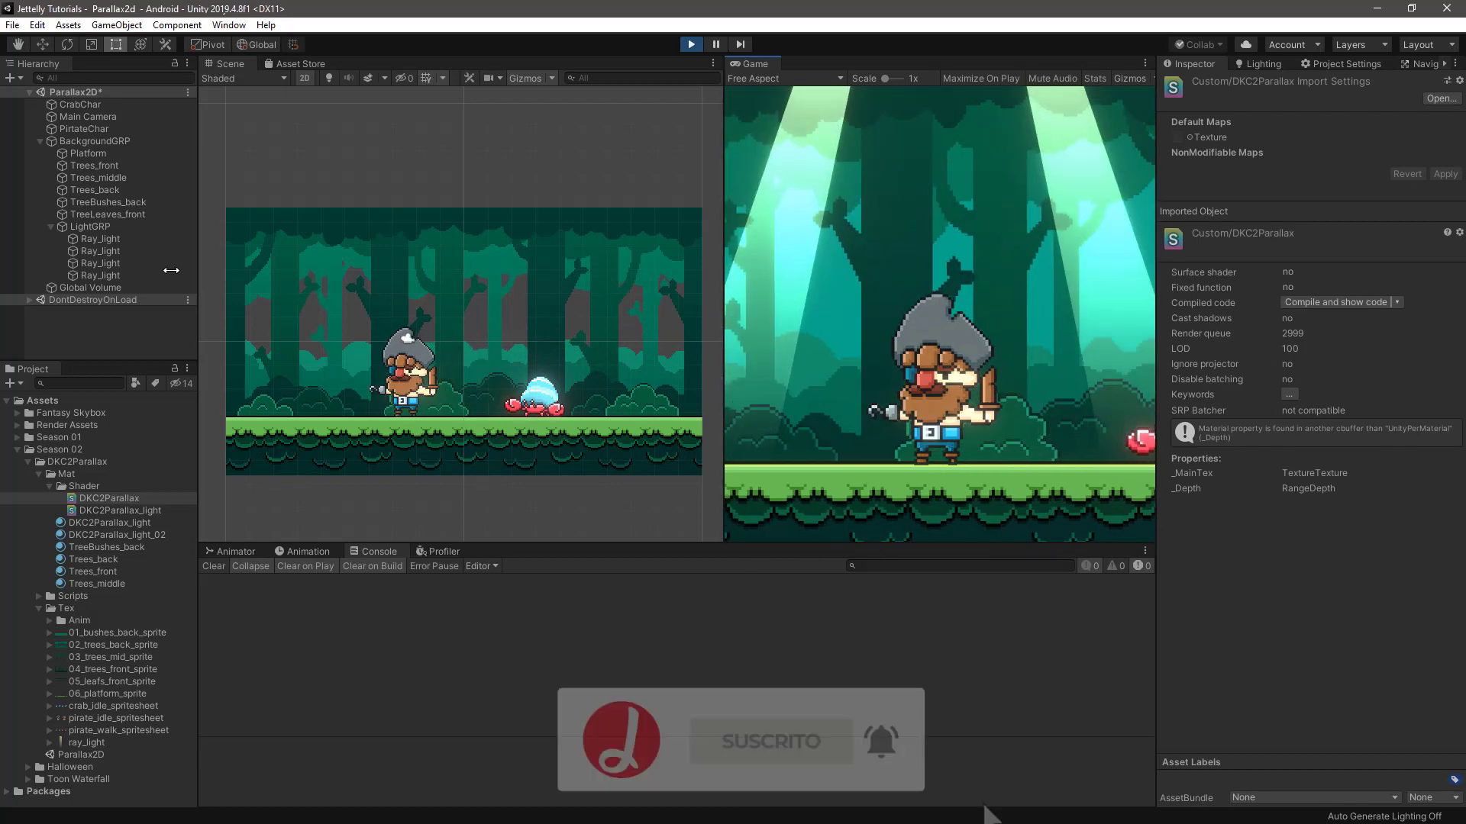
click(40, 141)
scroll(474, 279, down, 2)
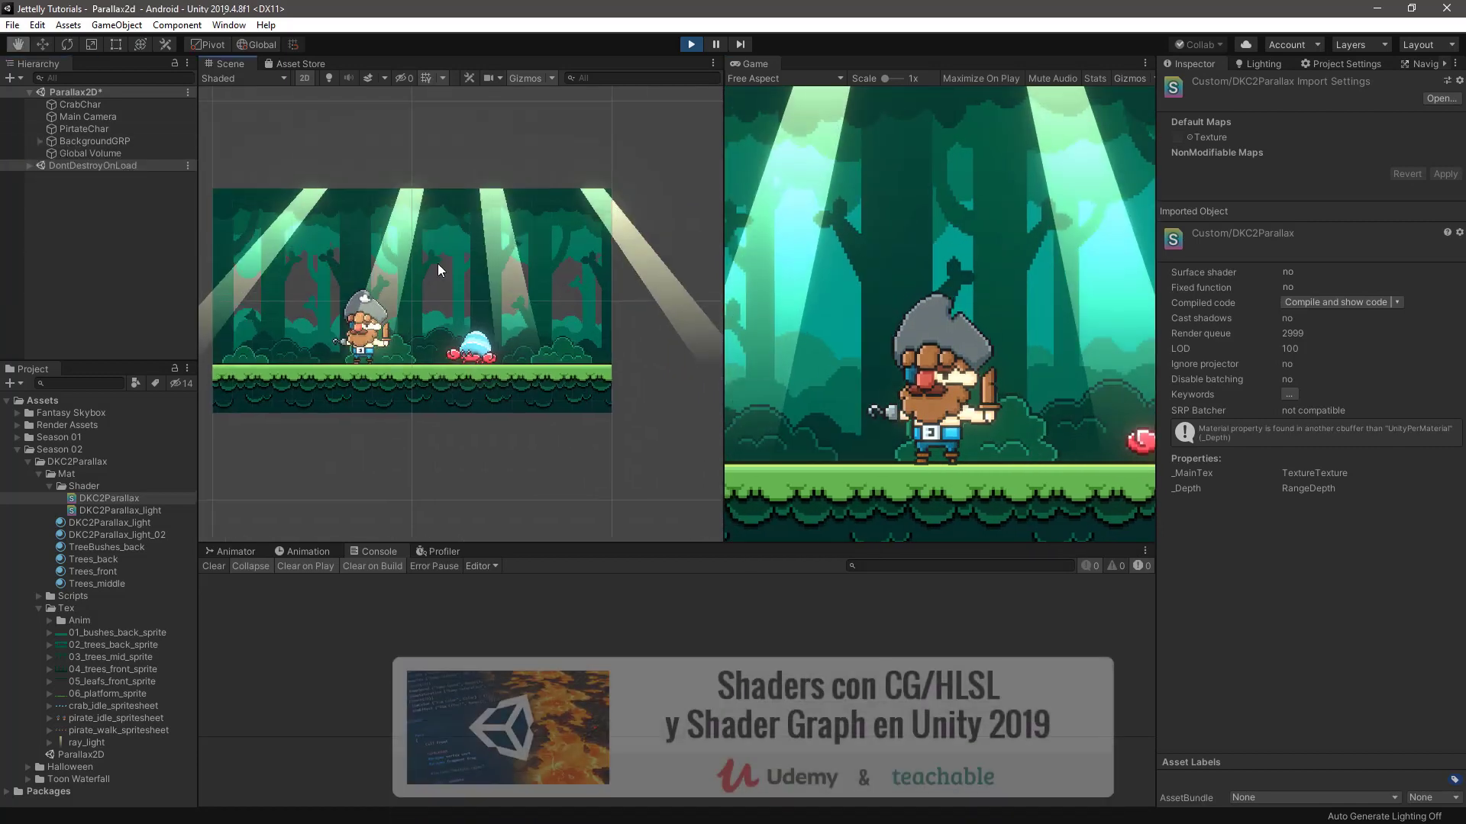
Duplicate BackgroundGRP, place the copy beside the original at X 19.594, and walk the pirate across.
click(87, 142)
key(ctrl+d)
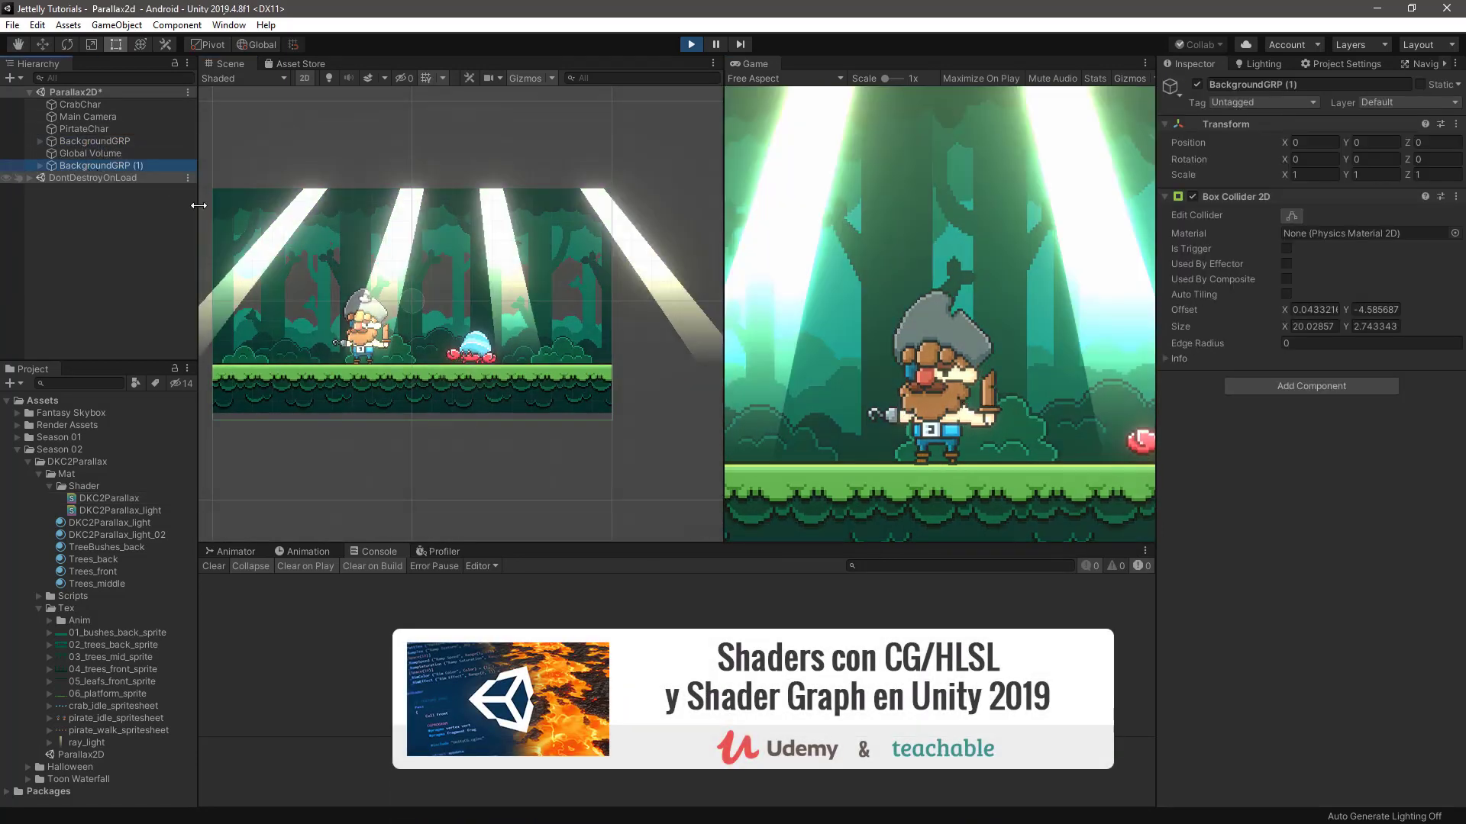
key(w)
drag(410, 290, 603, 419)
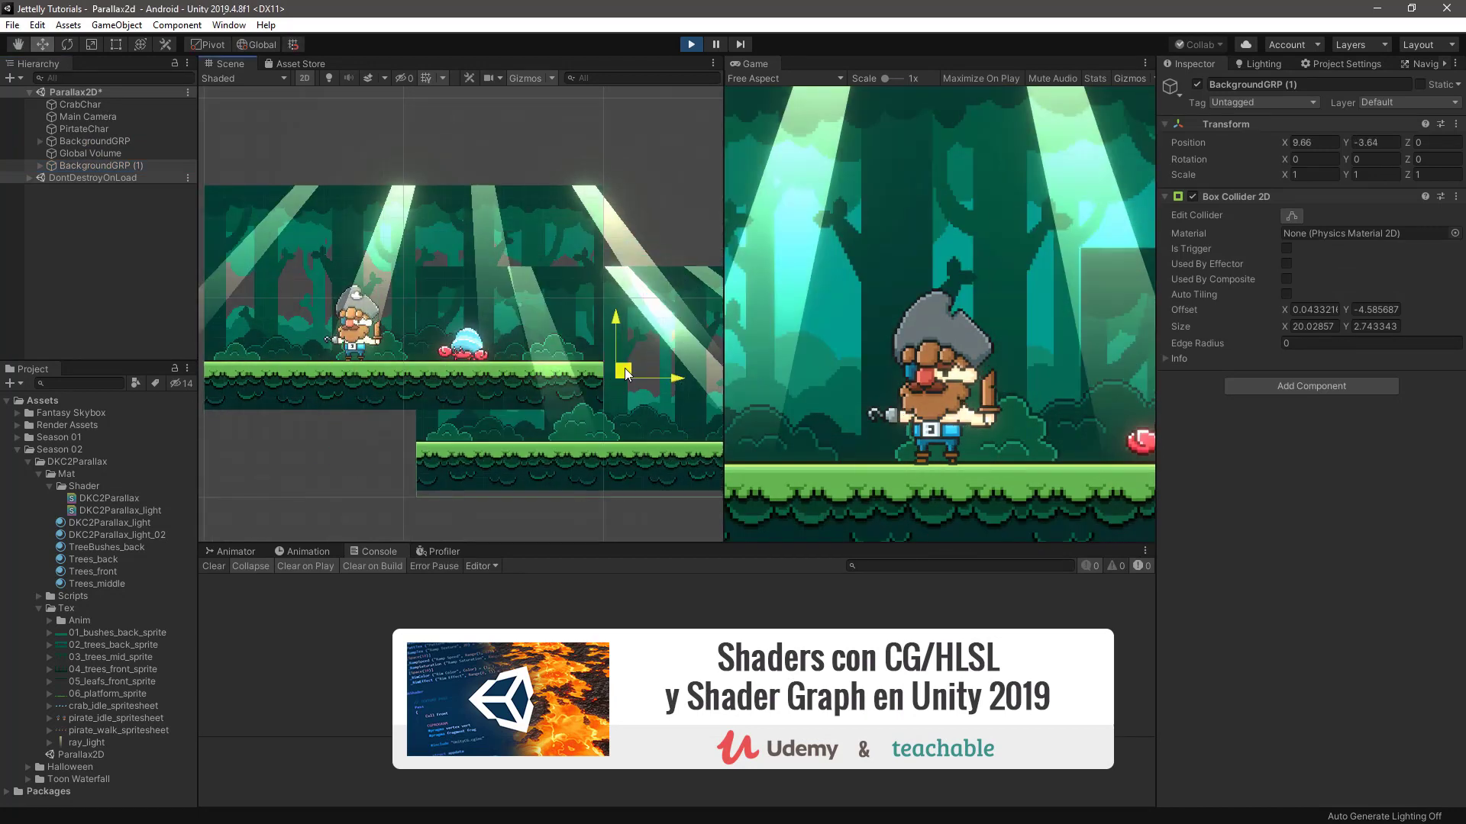
drag(525, 343, 603, 185)
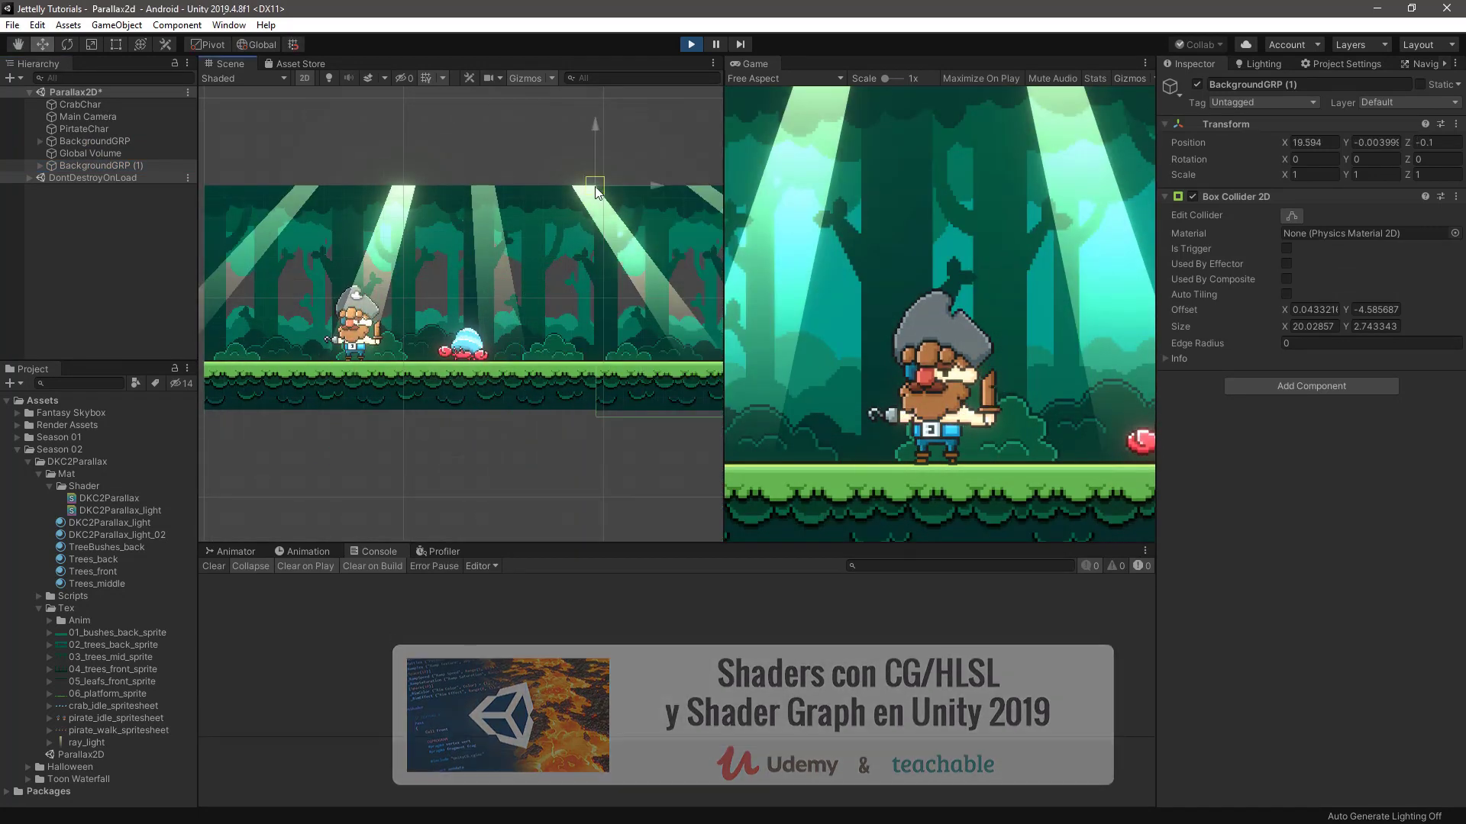
key(Right)
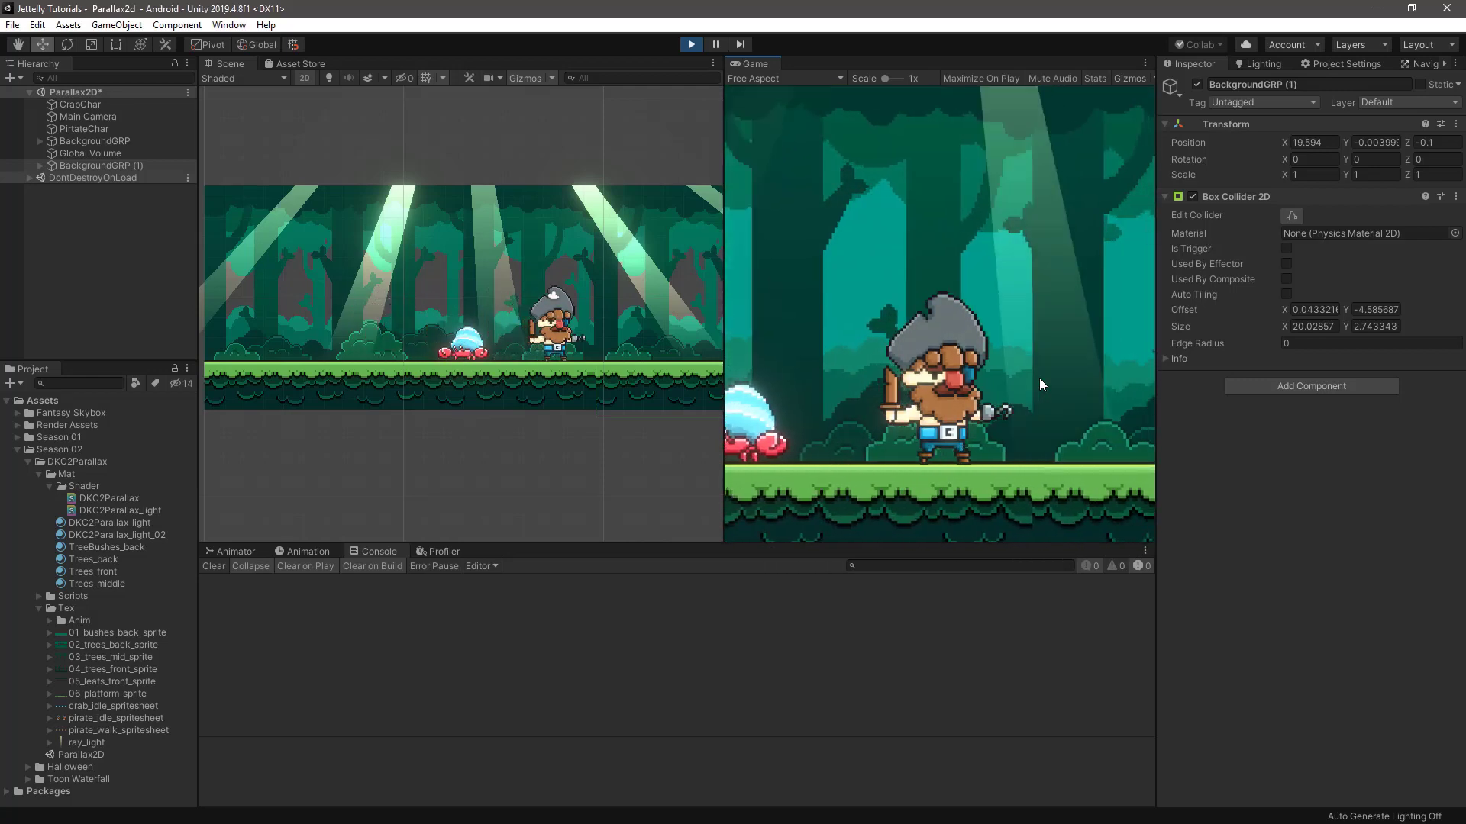
middle_drag(490, 423, 389, 436)
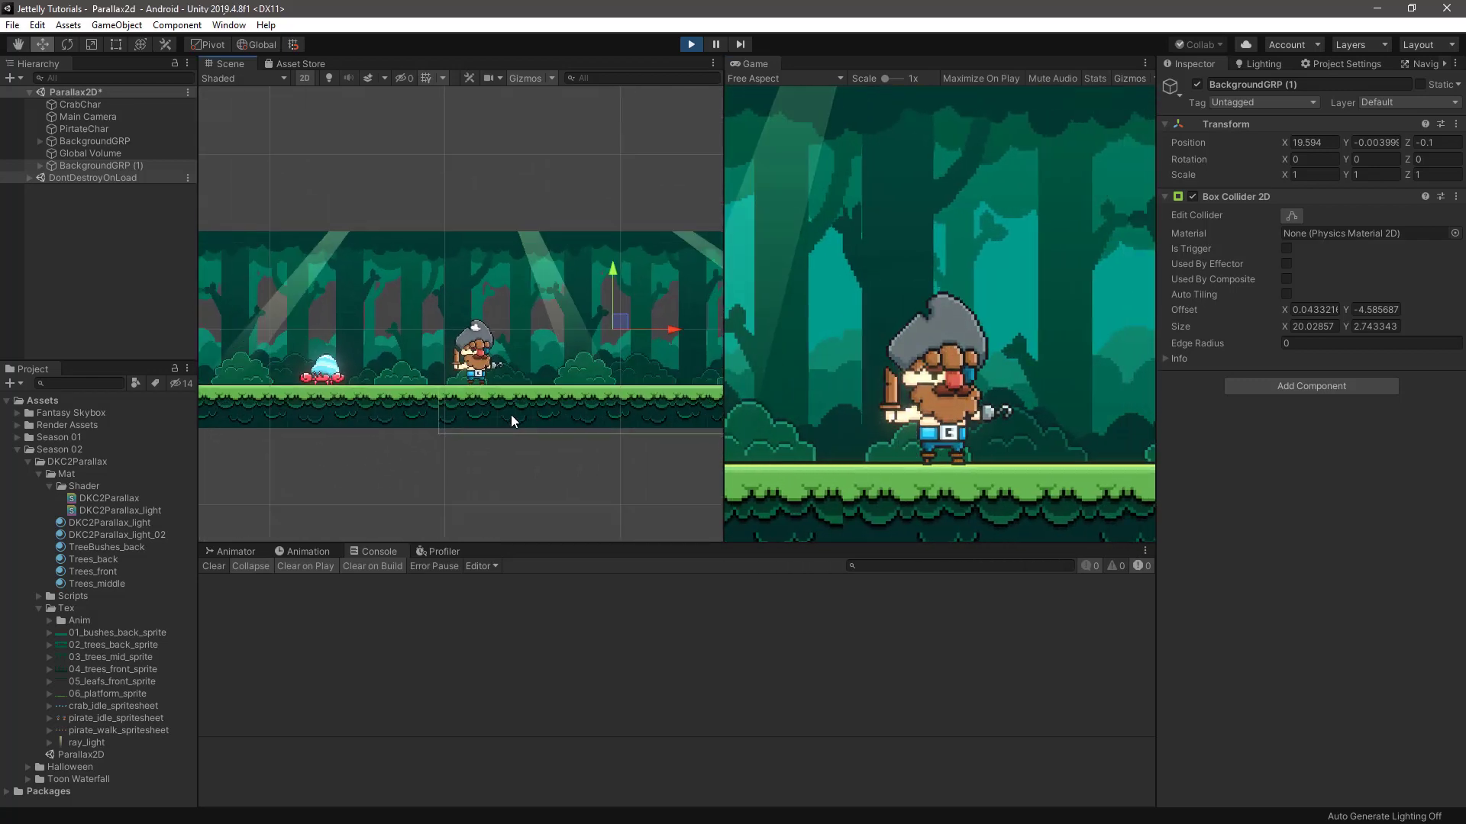